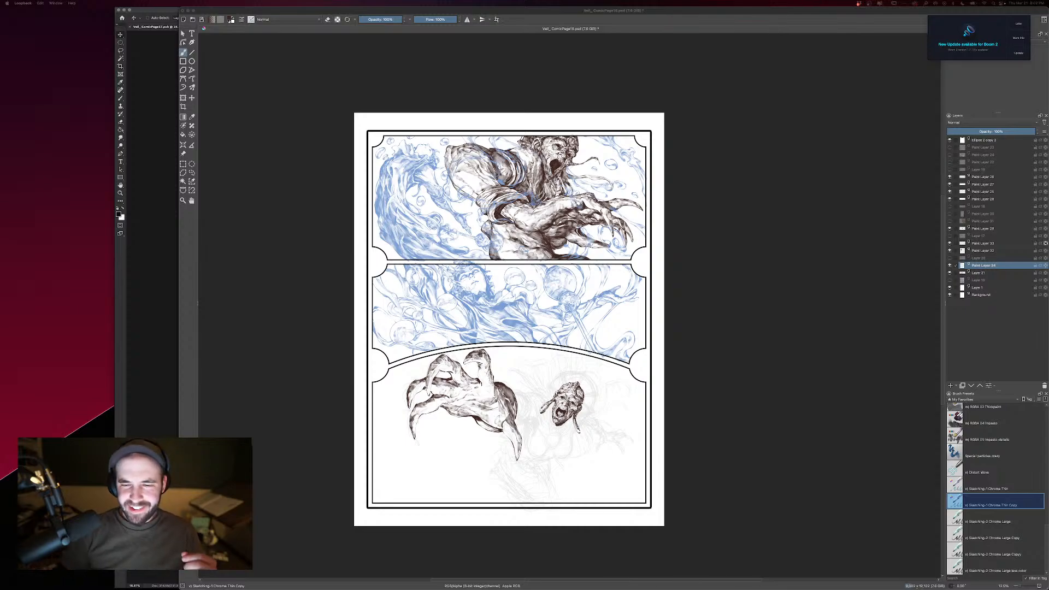
# Bring the pop-out live chat window into view beside the drawing and return to the comic page.
pyautogui.click(733, 399)
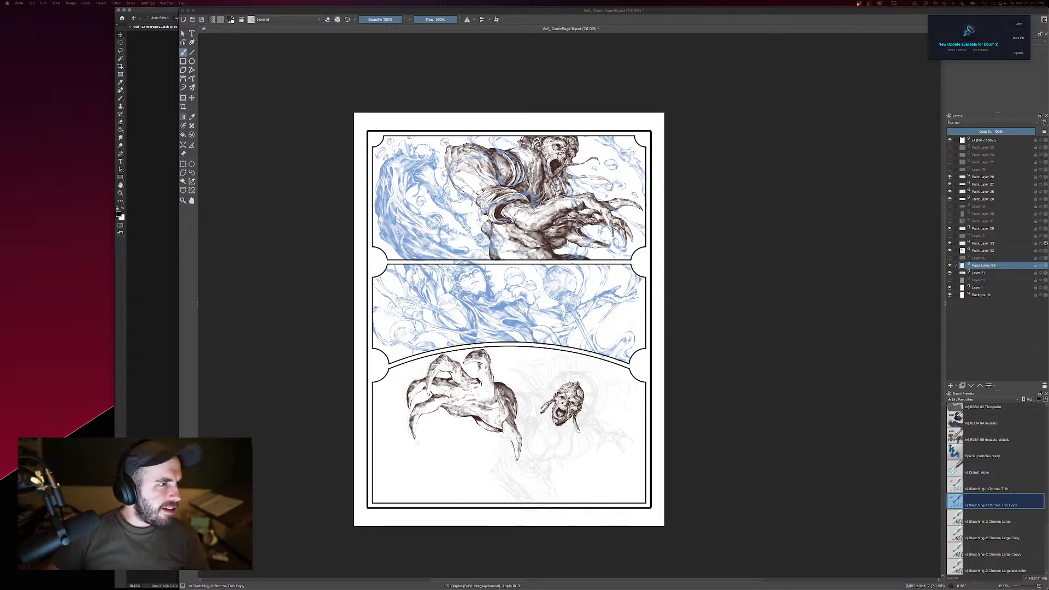
pyautogui.moveTo(0, 208); pyautogui.dragTo(66, 411)
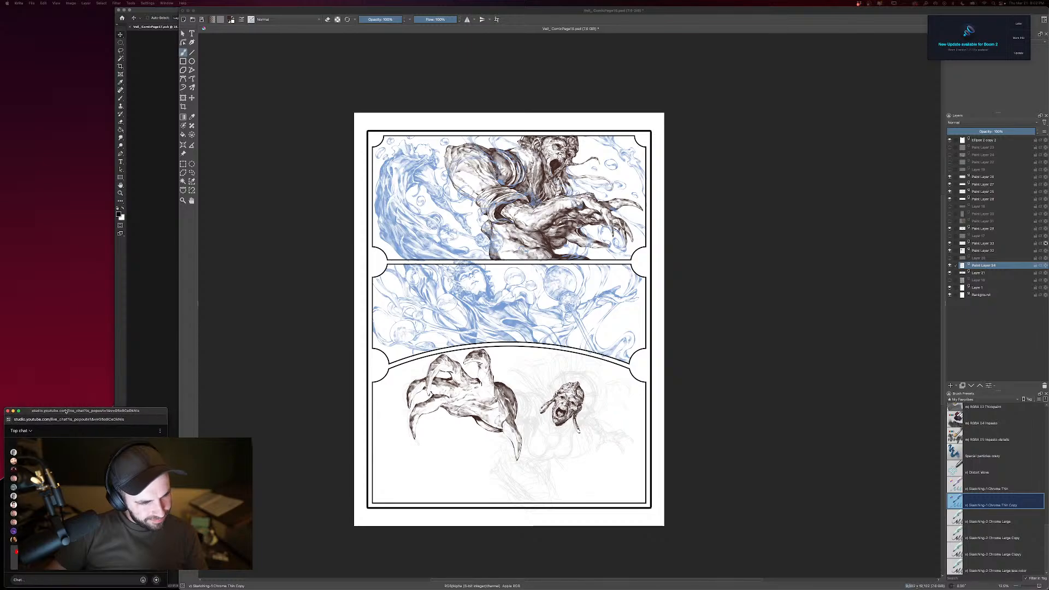
pyautogui.click(720, 427)
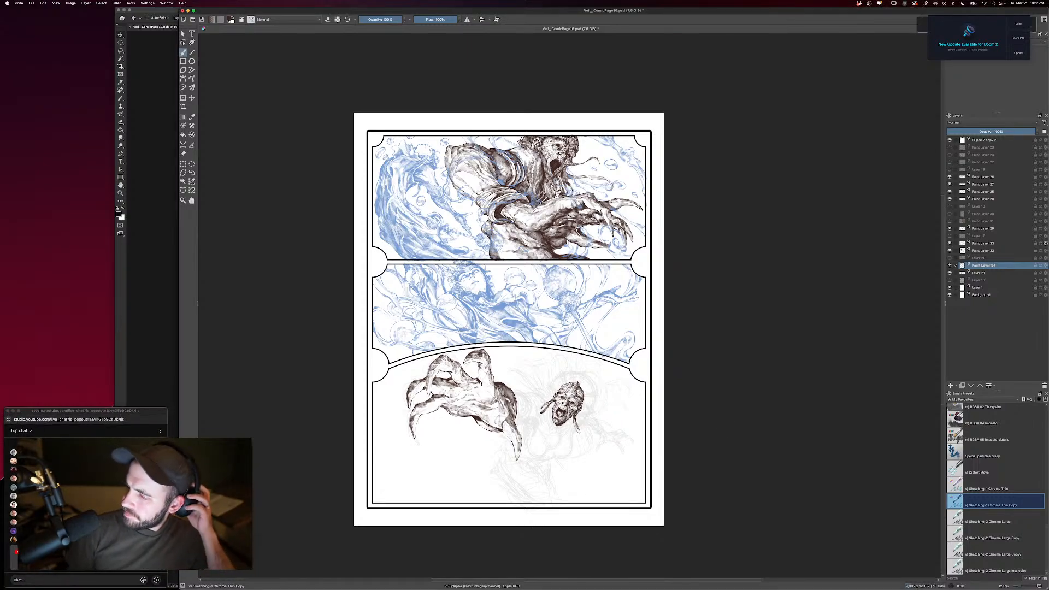
# Hide and reshow the inked layer of the third panel to compare the clawed hand and head with the rough sketch.
pyautogui.click(950, 265)
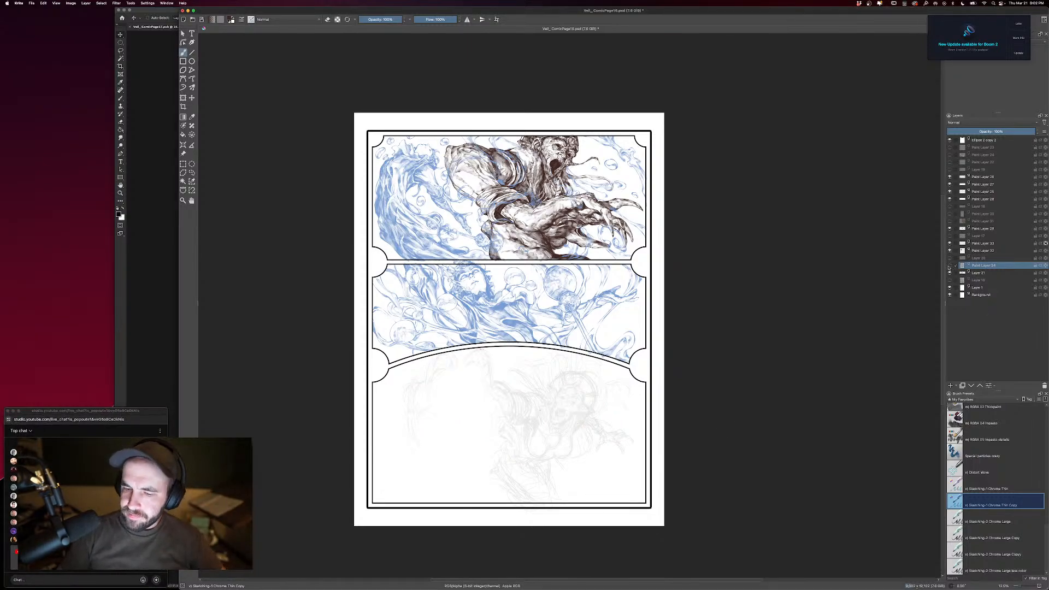
pyautogui.click(950, 266)
# With a larger brush, ink the curved outline of the forearm behind the clawed hand and shade inside it.
pyautogui.press('super+equal')
pyautogui.press('super+equal')
pyautogui.press('super+equal')
pyautogui.scroll(-10, 634, 321)
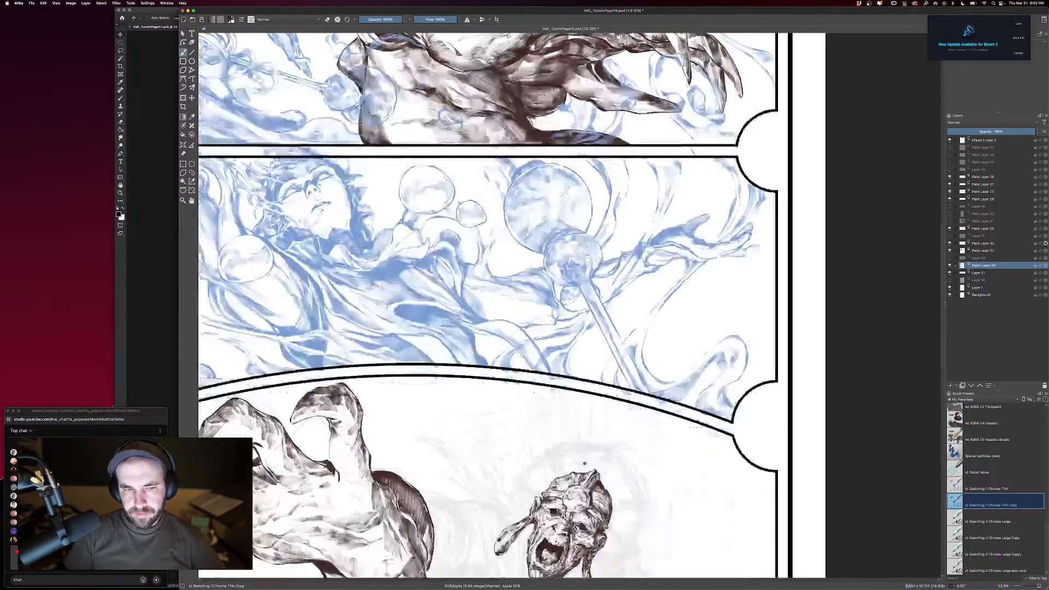
pyautogui.rightClick(635, 322)
pyautogui.moveTo(635, 273); pyautogui.dragTo(610, 278)
pyautogui.press(']')
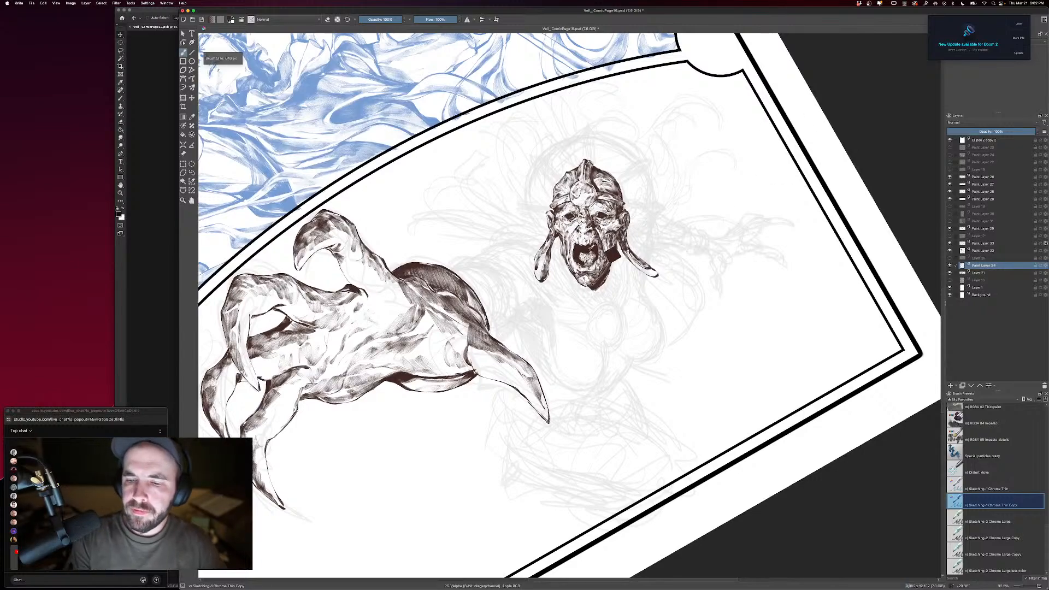
pyautogui.moveTo(721, 330); pyautogui.dragTo(696, 263)
pyautogui.press(']')
pyautogui.press(']')
pyautogui.press(']')
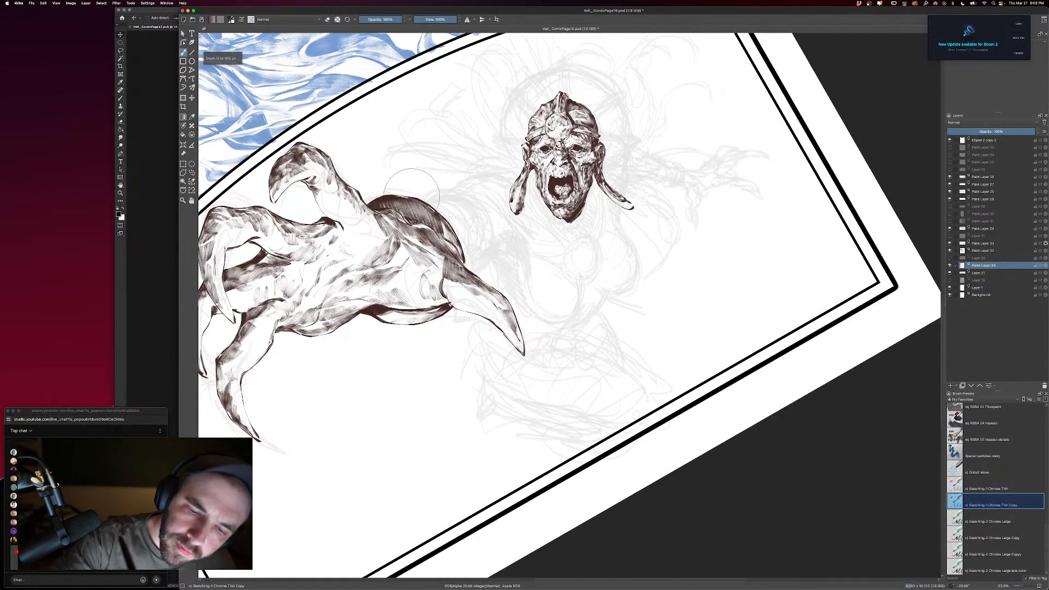
pyautogui.moveTo(407, 195)
pyautogui.mouseDown()
pyautogui.moveTo(442, 202)
pyautogui.moveTo(475, 273)
pyautogui.mouseUp()
pyautogui.moveTo(494, 224); pyautogui.dragTo(467, 252)
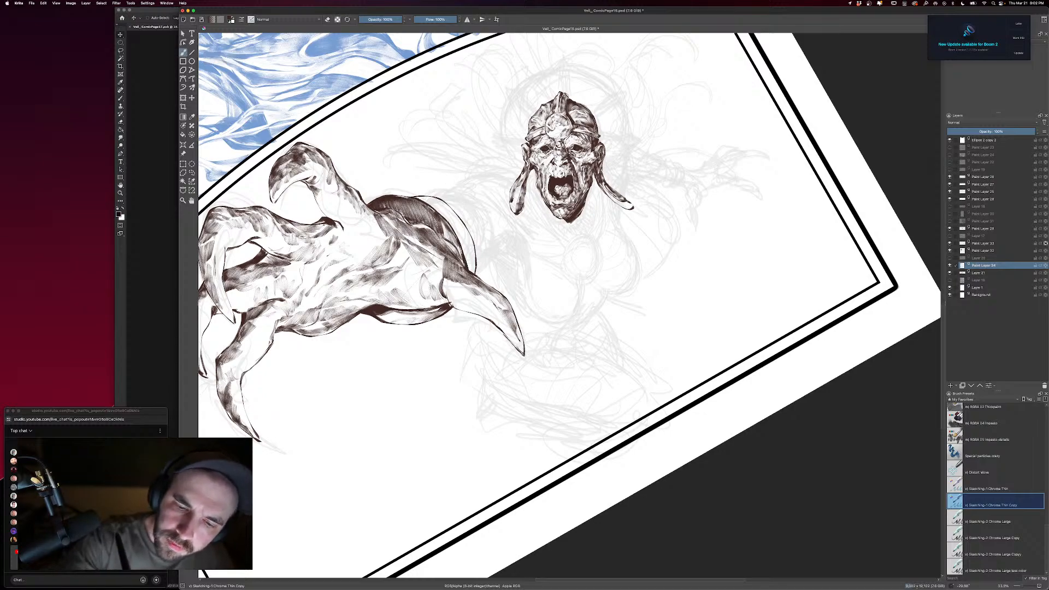
pyautogui.moveTo(450, 199)
pyautogui.mouseDown()
pyautogui.moveTo(433, 218)
pyautogui.moveTo(418, 205)
pyautogui.moveTo(473, 267)
pyautogui.moveTo(463, 273)
pyautogui.mouseUp()
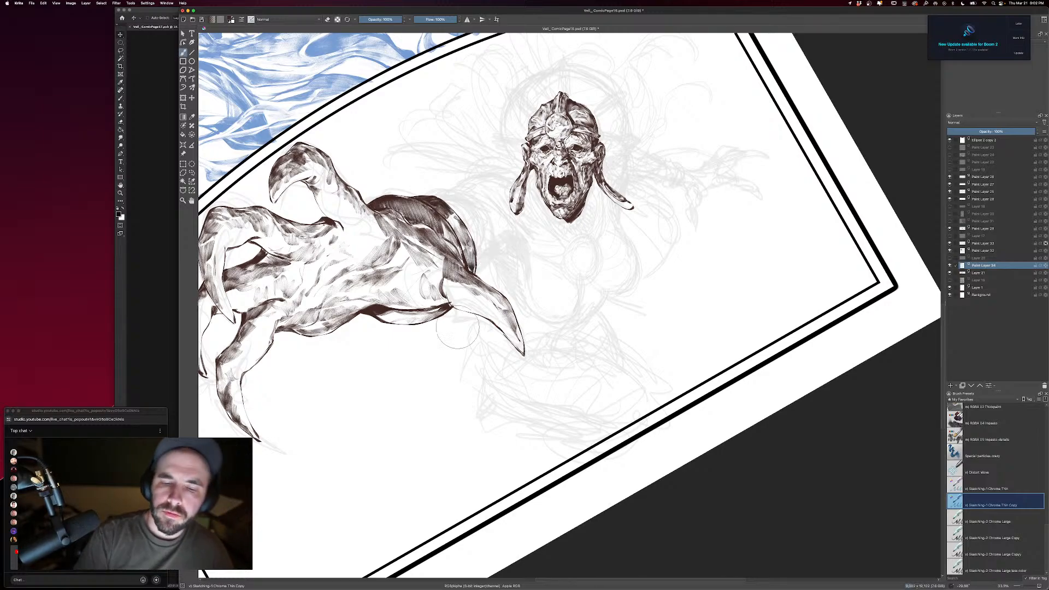
# Reinforce the lower contour of the wrist and darken the back edge of the forearm with short ink strokes.
pyautogui.moveTo(478, 314)
pyautogui.mouseDown()
pyautogui.moveTo(437, 347)
pyautogui.moveTo(429, 341)
pyautogui.mouseUp()
pyautogui.moveTo(423, 312)
pyautogui.mouseDown()
pyautogui.moveTo(408, 340)
pyautogui.moveTo(441, 320)
pyautogui.moveTo(430, 323)
pyautogui.mouseUp()
pyautogui.moveTo(443, 317)
pyautogui.mouseDown()
pyautogui.moveTo(426, 324)
pyautogui.moveTo(444, 320)
pyautogui.mouseUp()
pyautogui.press('e')
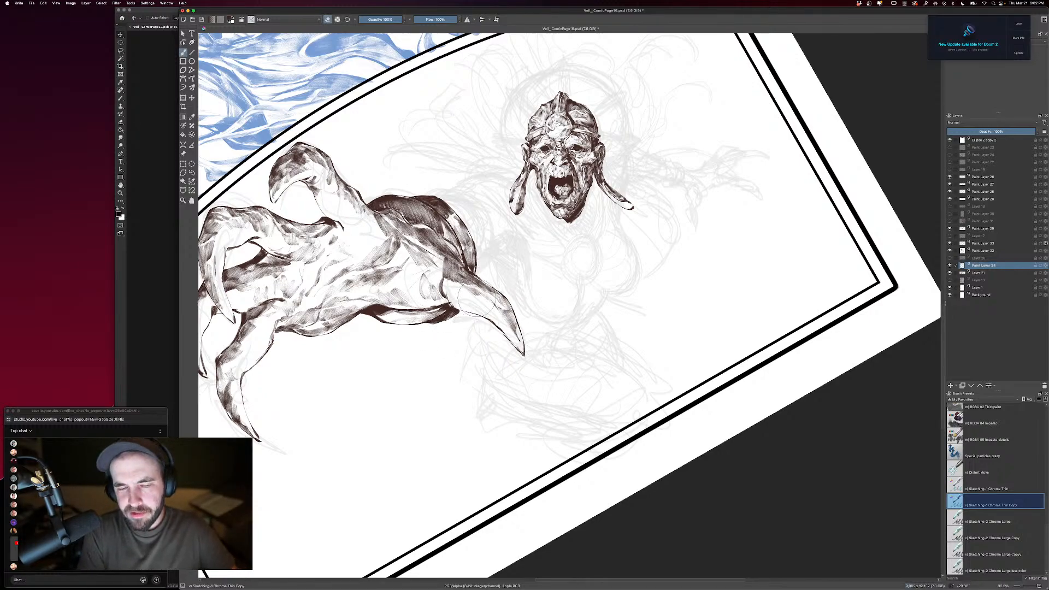
pyautogui.moveTo(591, 230); pyautogui.dragTo(581, 244)
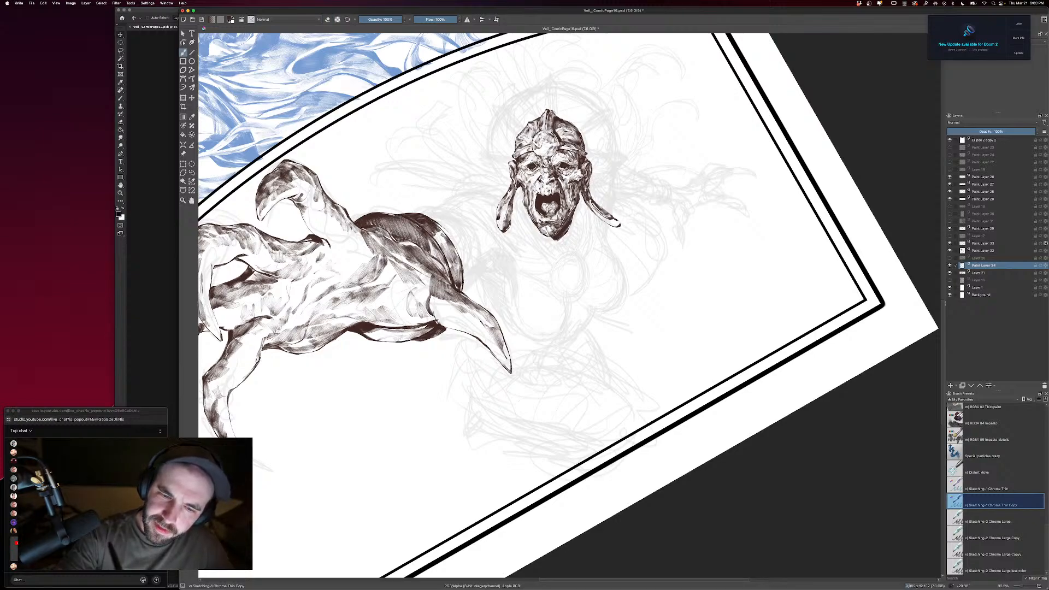
pyautogui.moveTo(463, 252)
pyautogui.mouseDown()
pyautogui.moveTo(467, 292)
pyautogui.moveTo(466, 276)
pyautogui.mouseUp()
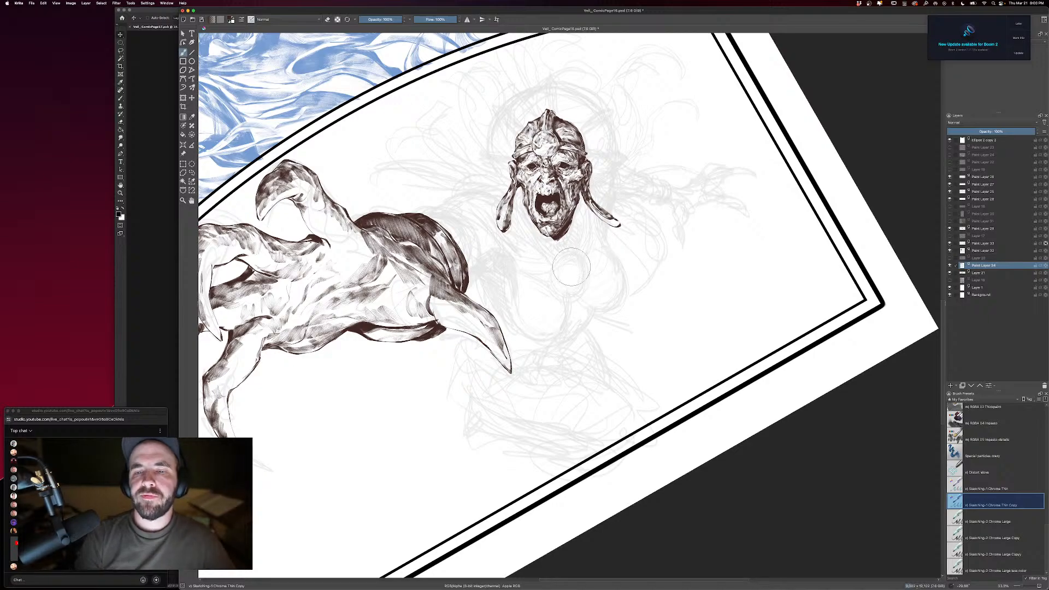
# Ink the next muscle form of the forearm toward the head, with outline and dark hatching following the sketch.
pyautogui.moveTo(557, 244); pyautogui.dragTo(599, 278)
pyautogui.press('-')
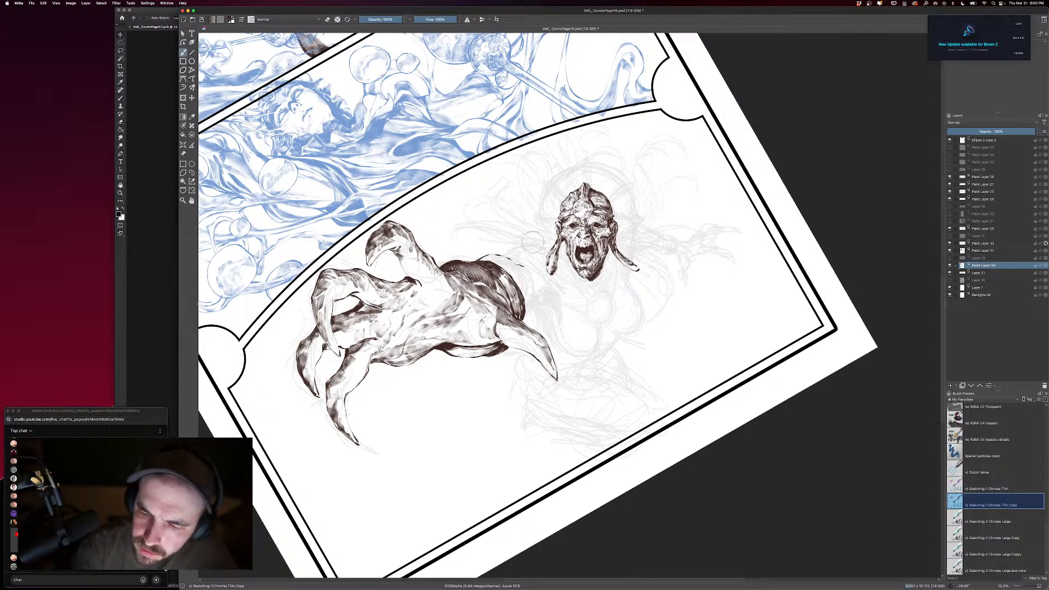
pyautogui.press(']')
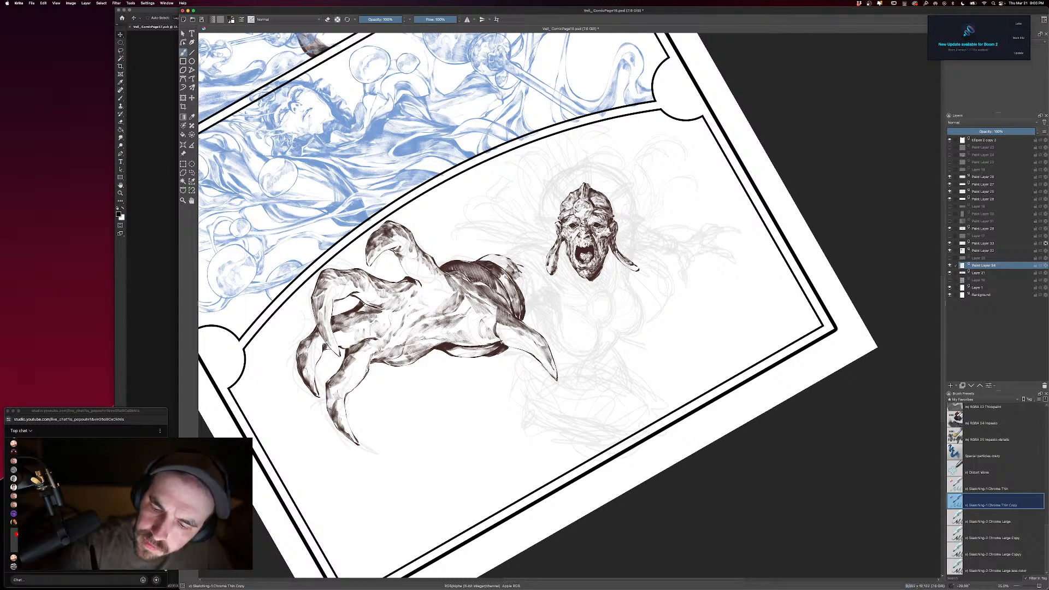
pyautogui.press(']')
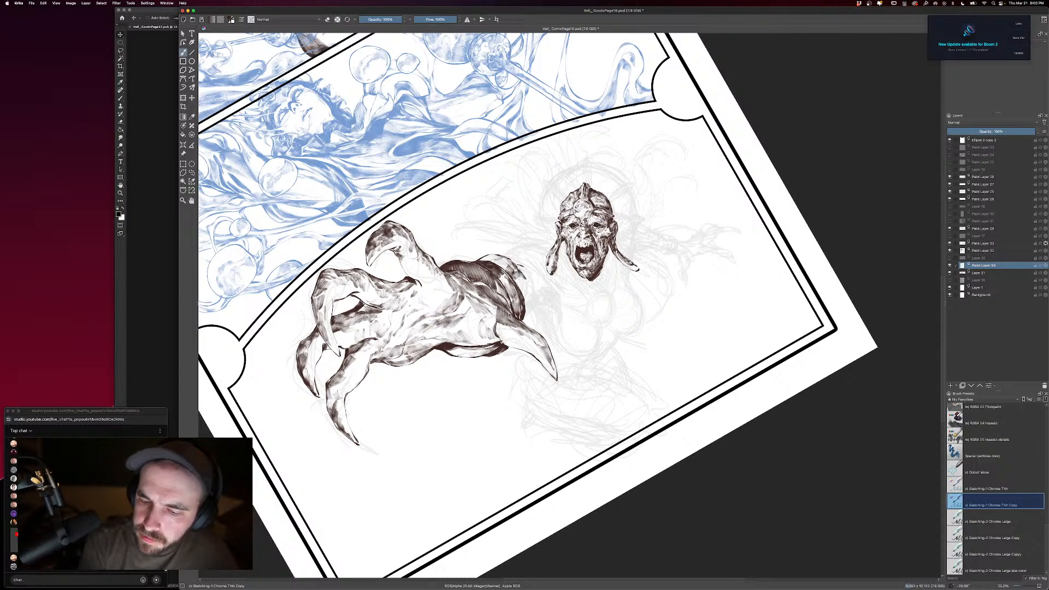
pyautogui.moveTo(486, 257)
pyautogui.mouseDown()
pyautogui.moveTo(530, 281)
pyautogui.moveTo(527, 312)
pyautogui.mouseUp()
pyautogui.press(']')
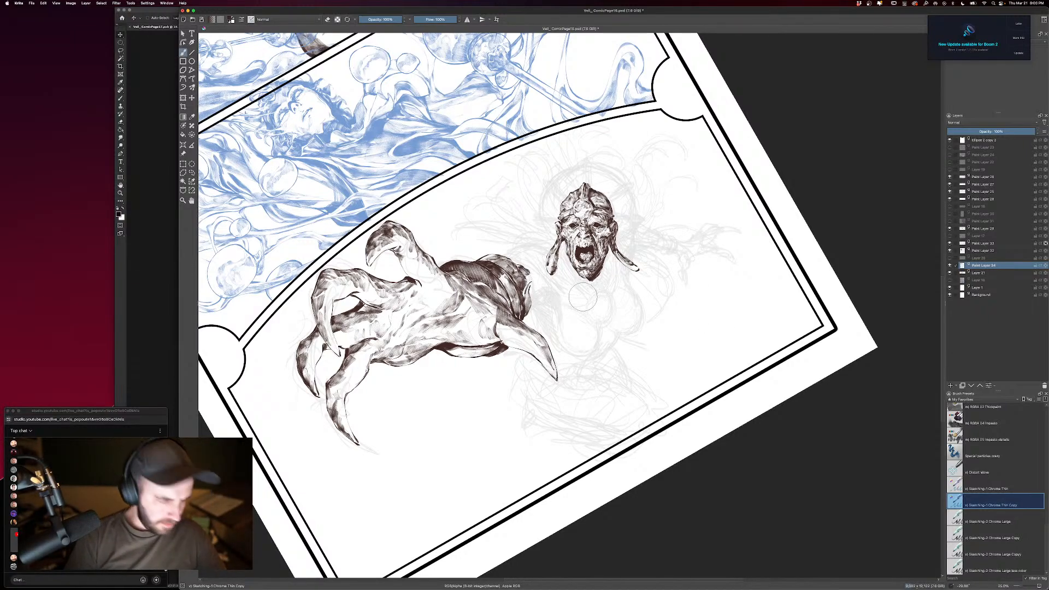
pyautogui.press('e')
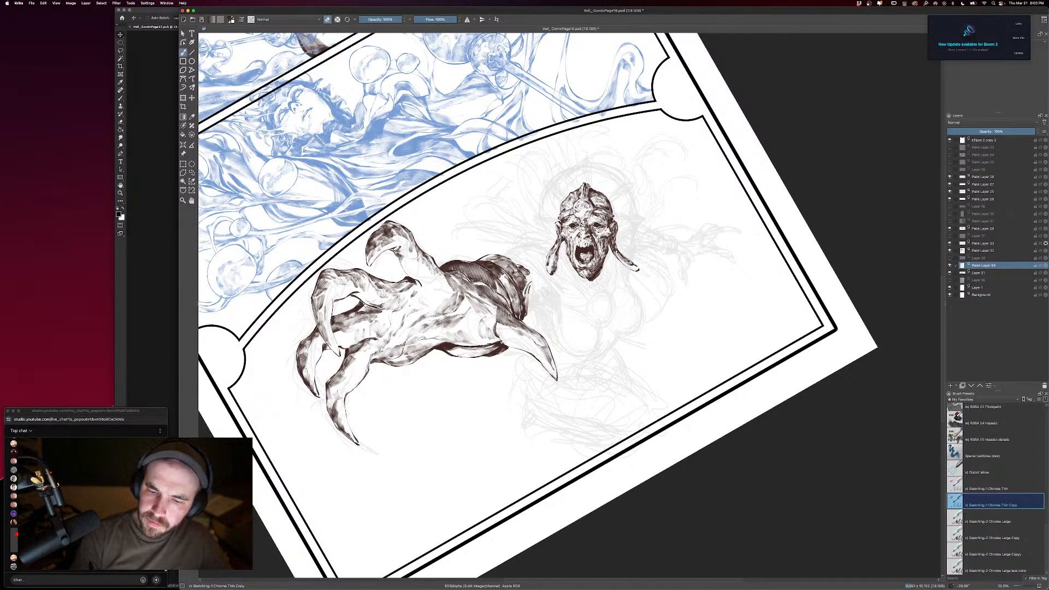
pyautogui.press('e')
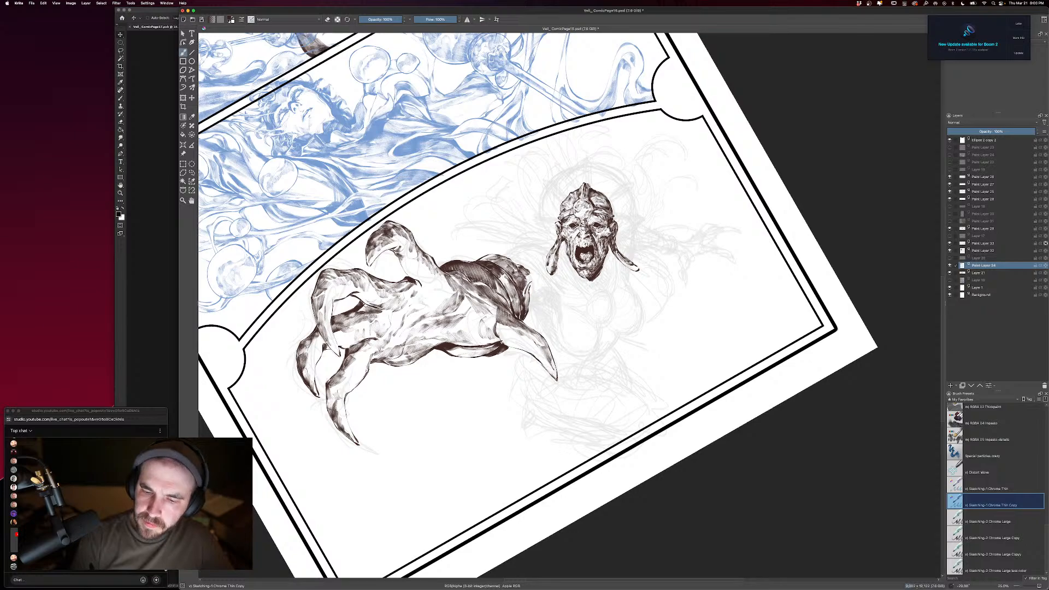
# With a smaller brush, ink the hatched neck tendons running down from beneath the creature's jaw.
pyautogui.press('[')
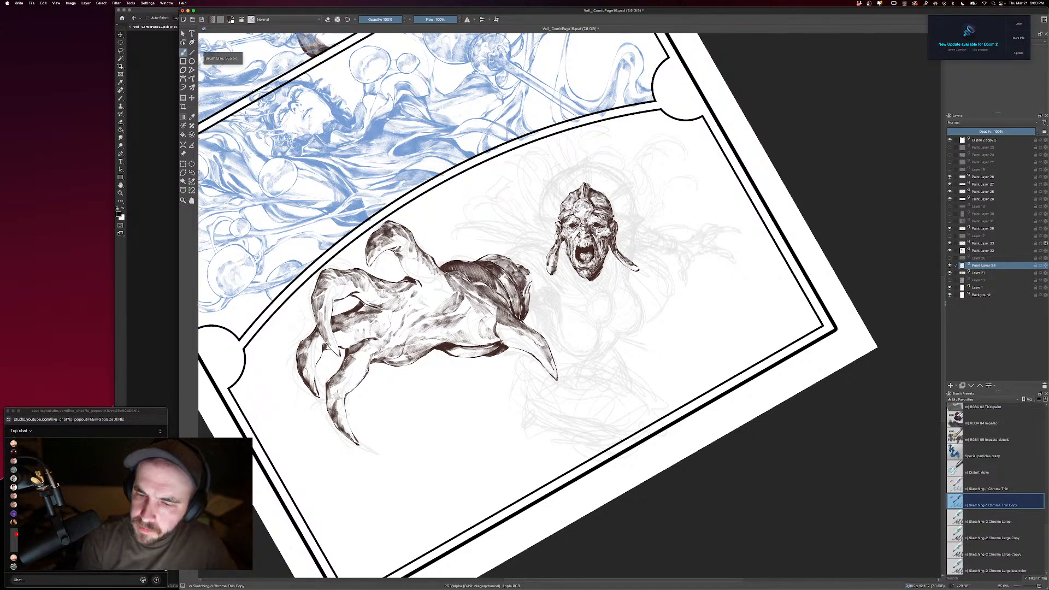
pyautogui.moveTo(744, 286); pyautogui.dragTo(701, 252)
pyautogui.press('[')
pyautogui.press('[')
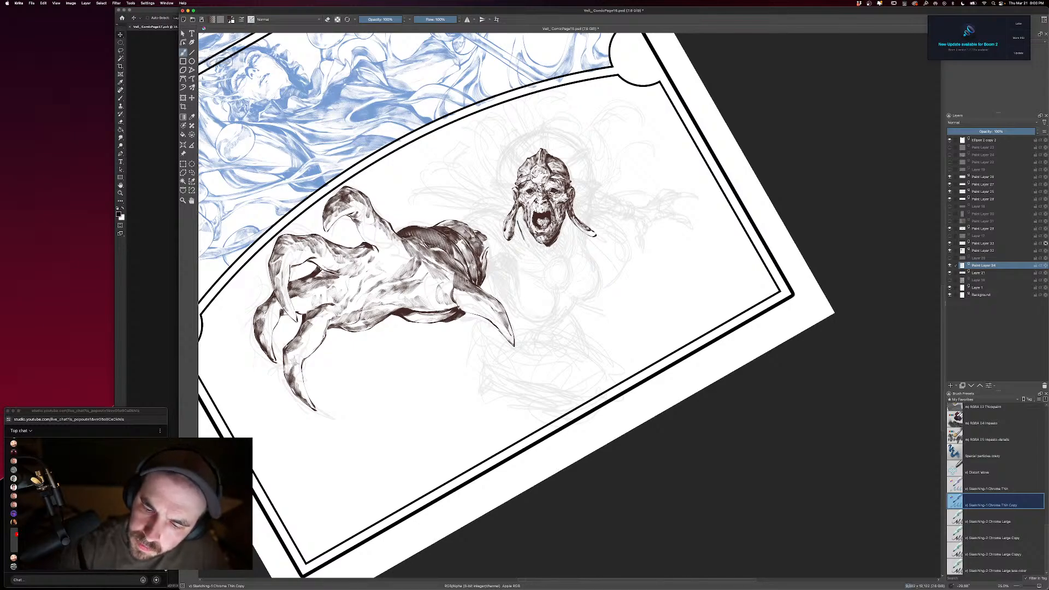
pyautogui.moveTo(524, 235); pyautogui.dragTo(545, 261)
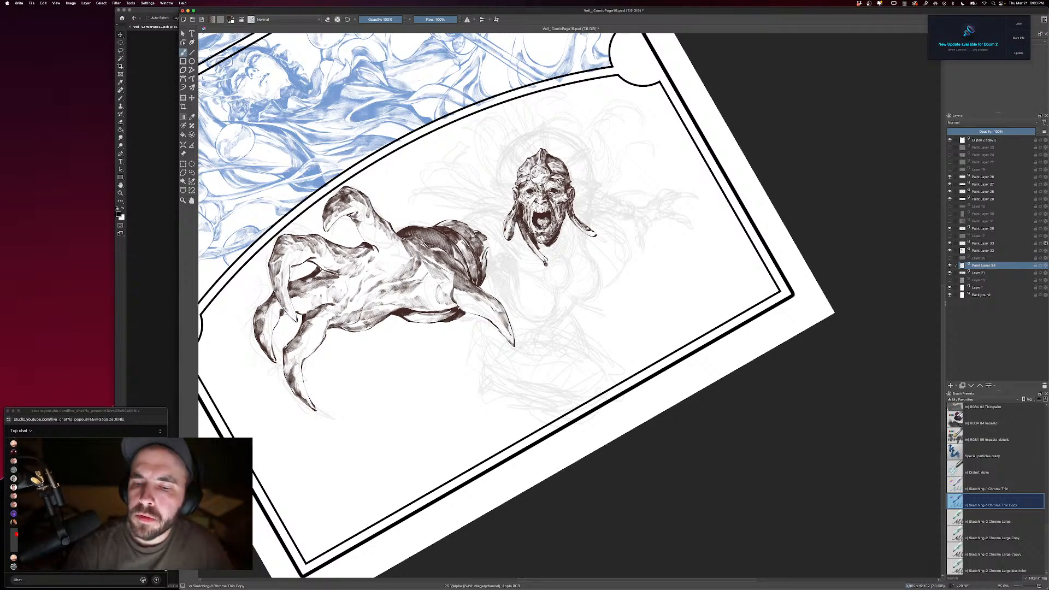
pyautogui.moveTo(534, 246); pyautogui.dragTo(558, 244)
pyautogui.hotkey('ctrl', 'z')
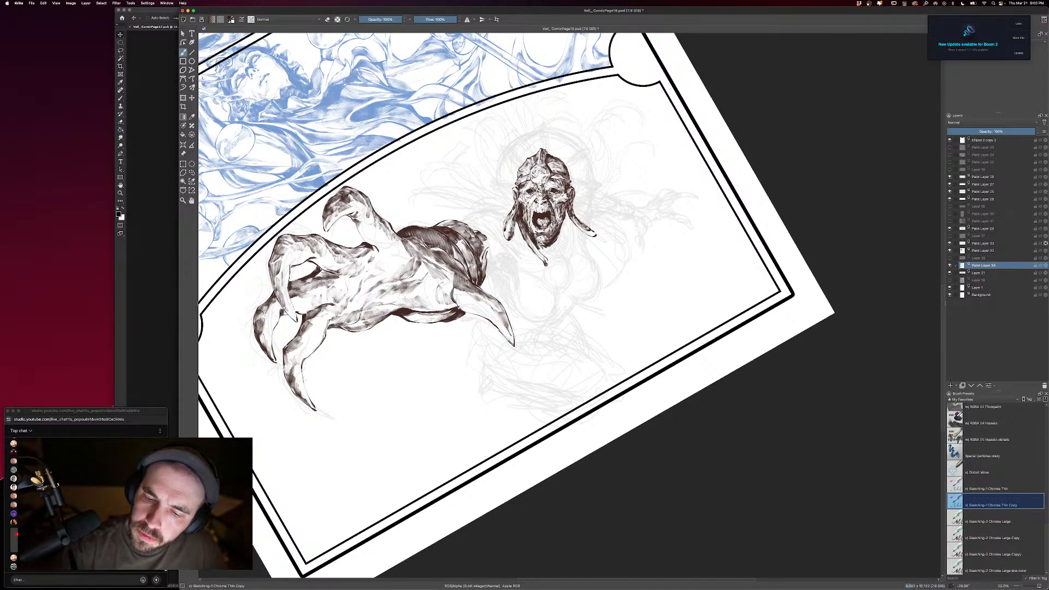
pyautogui.press('e')
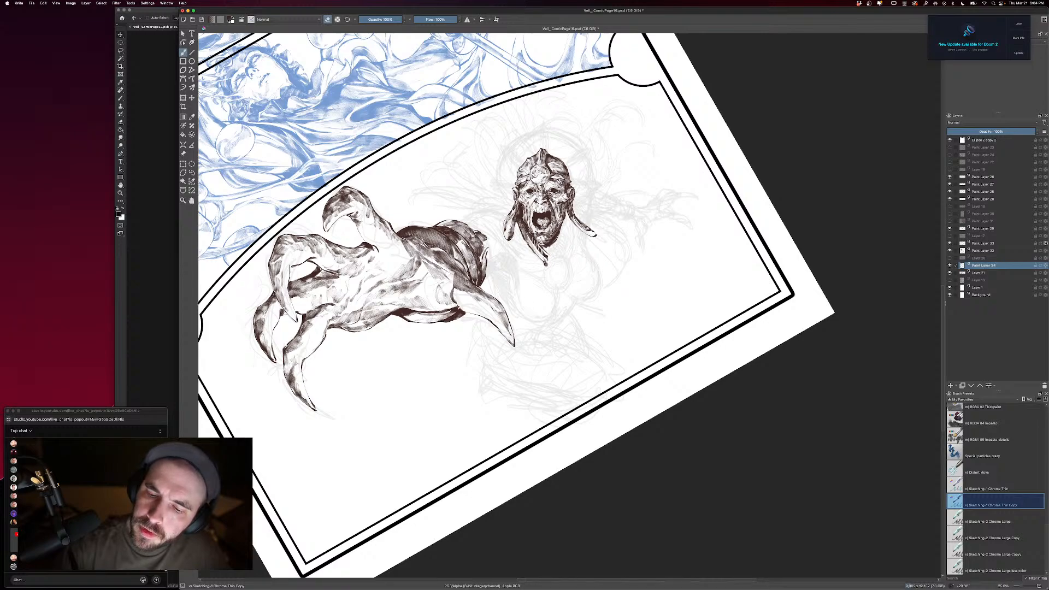
pyautogui.press('e')
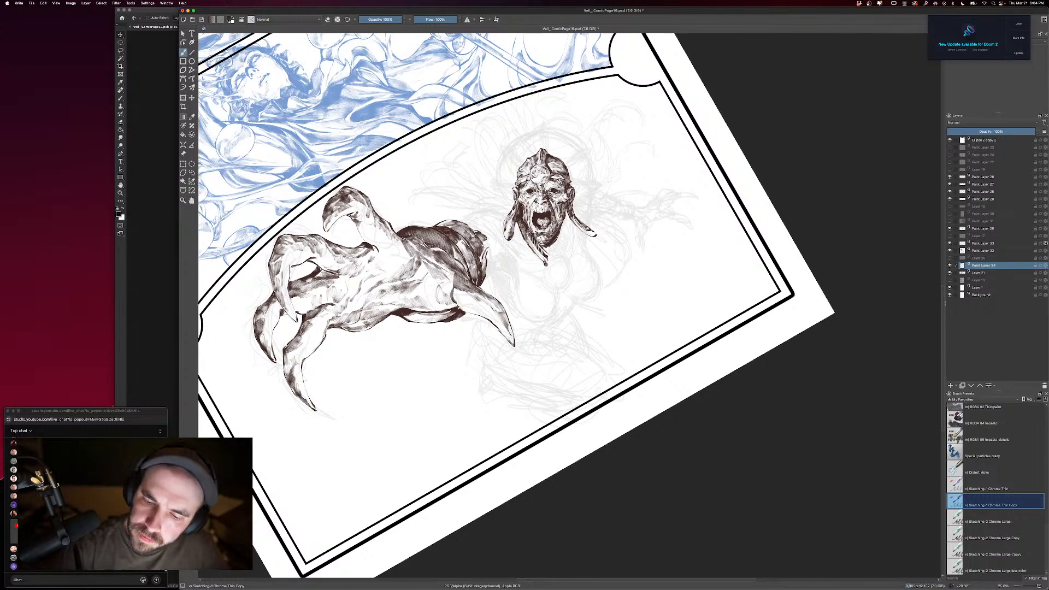
pyautogui.moveTo(660, 234); pyautogui.dragTo(633, 185)
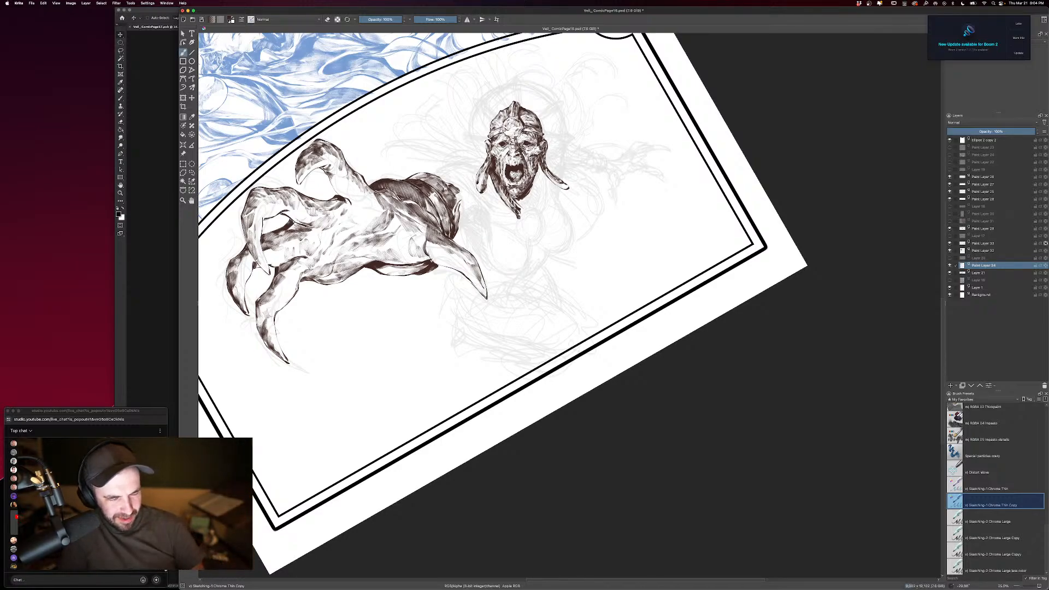
# Ink the shoulder arc between forearm and head, extend the forearm shading, and start the line under the upper arm.
pyautogui.moveTo(624, 260); pyautogui.dragTo(650, 282)
pyautogui.press(']')
pyautogui.press(']')
pyautogui.press(']')
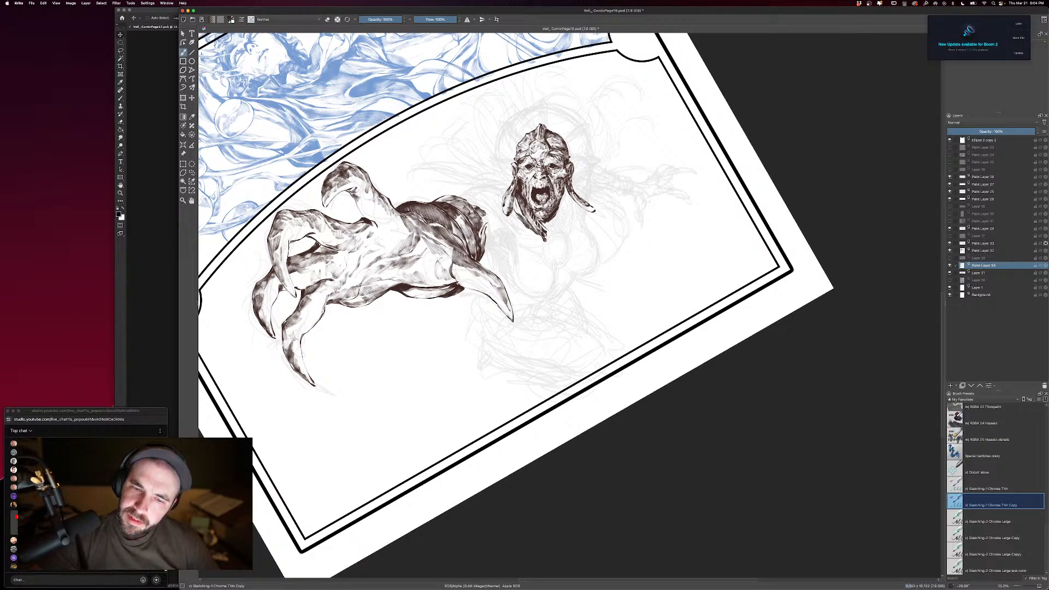
pyautogui.moveTo(615, 180); pyautogui.dragTo(677, 261)
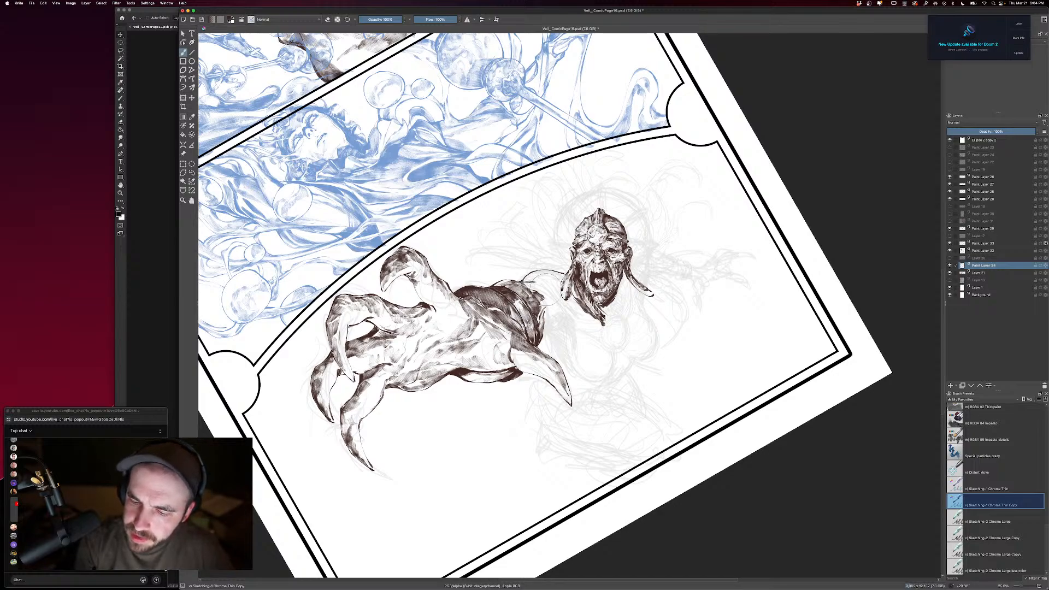
pyautogui.press(']')
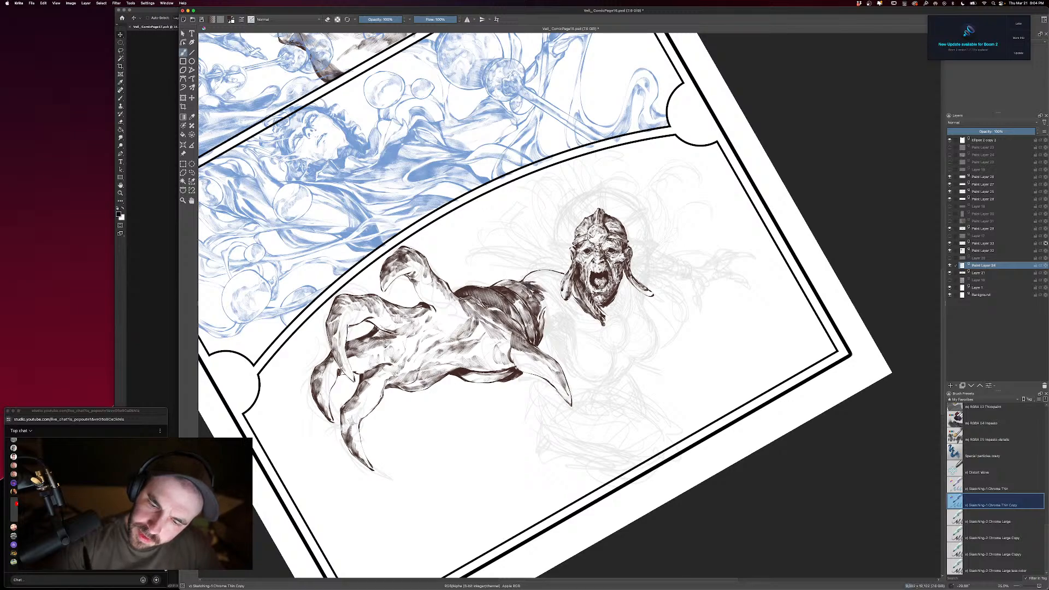
pyautogui.press('[')
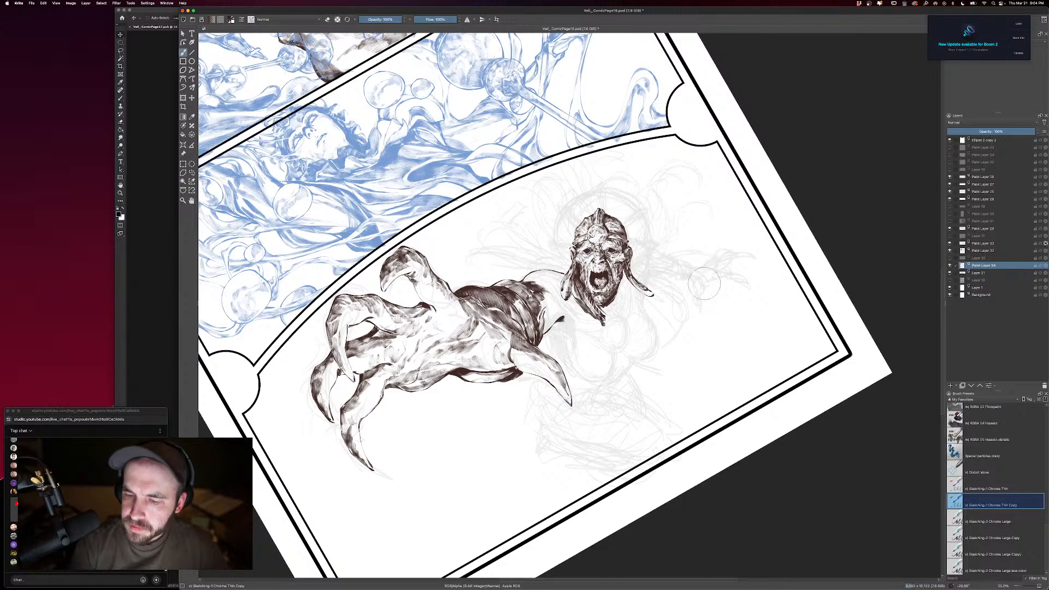
# Shade the upper arm and shoulder with dark hatching, joining the reaching arm to the creature's neck.
pyautogui.moveTo(640, 273); pyautogui.dragTo(617, 224)
pyautogui.press('e')
pyautogui.press('e')
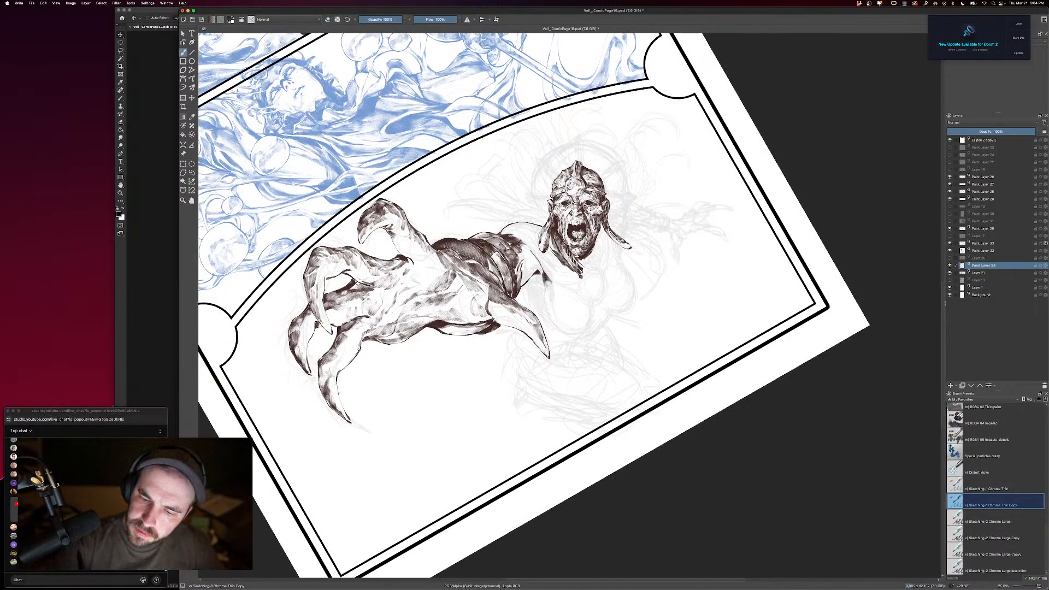
pyautogui.press('[')
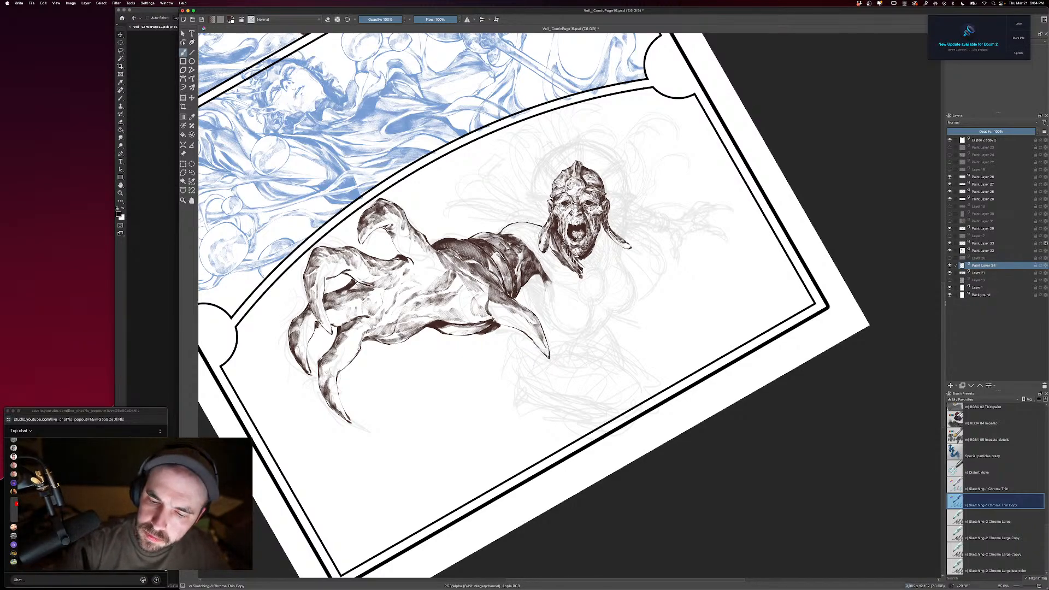
pyautogui.press(']')
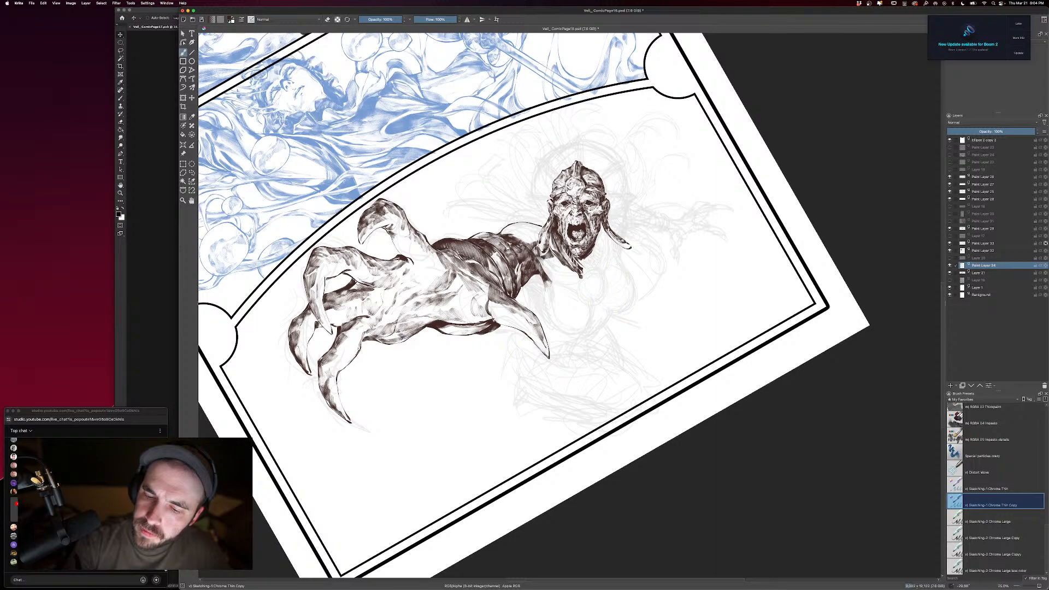
pyautogui.moveTo(546, 256)
pyautogui.mouseDown()
pyautogui.moveTo(553, 265)
pyautogui.moveTo(538, 272)
pyautogui.moveTo(554, 276)
pyautogui.mouseUp()
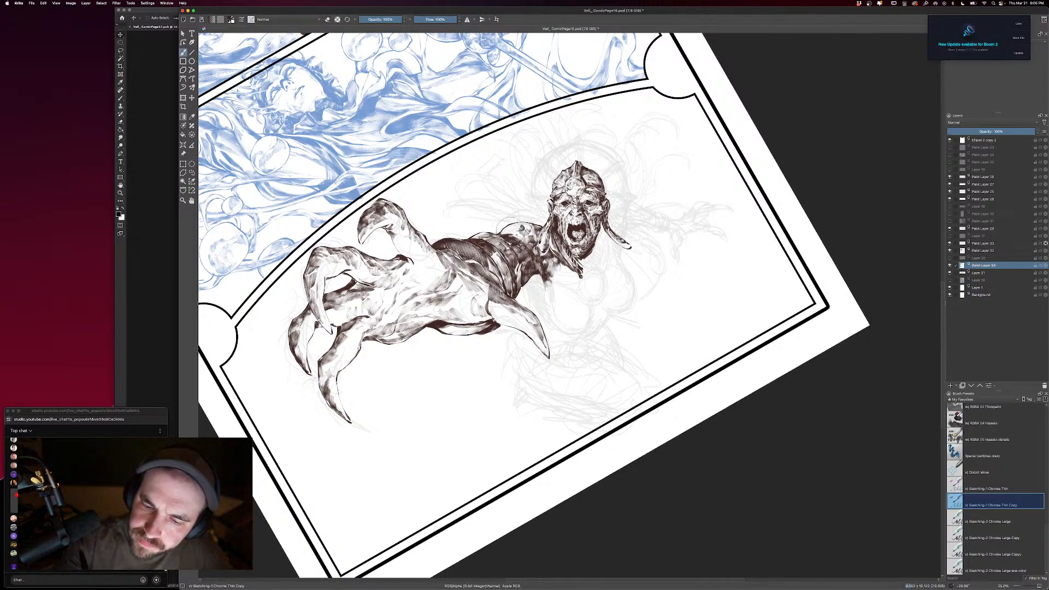
pyautogui.press('e')
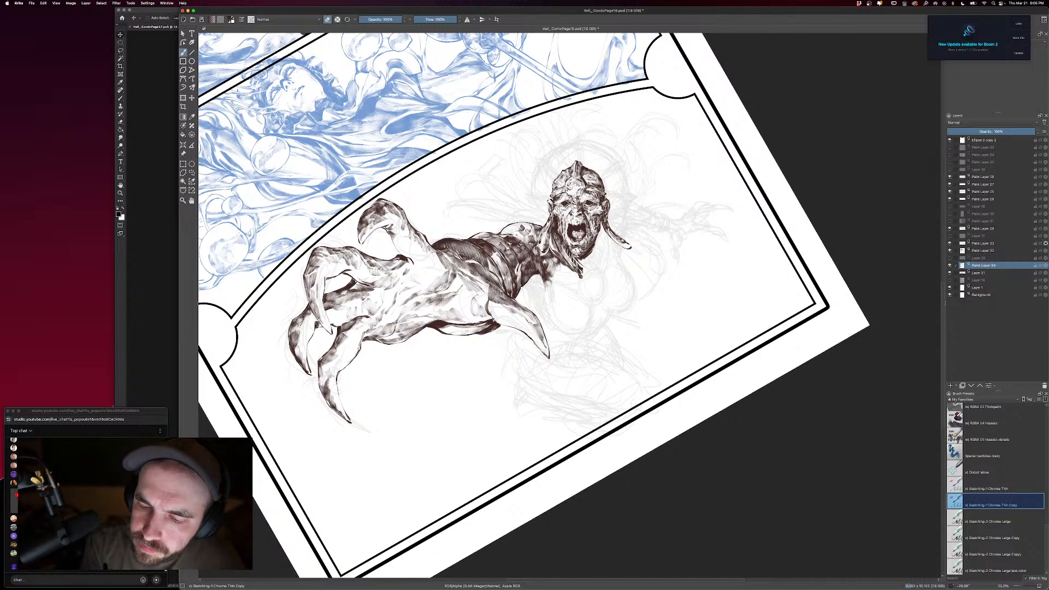
pyautogui.press('e')
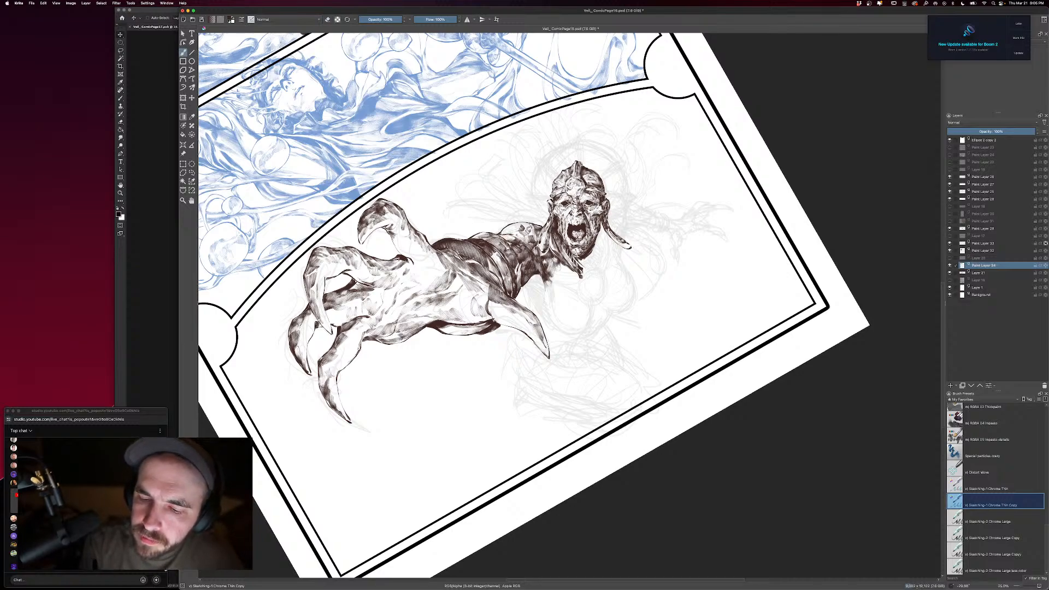
# Refine the shading of the upper arm and shoulder beside the neck, alternating small ink strokes with erased highlights.
pyautogui.moveTo(517, 224)
pyautogui.mouseDown()
pyautogui.moveTo(534, 232)
pyautogui.moveTo(515, 234)
pyautogui.mouseUp()
pyautogui.moveTo(690, 298); pyautogui.dragTo(655, 241)
pyautogui.press('e')
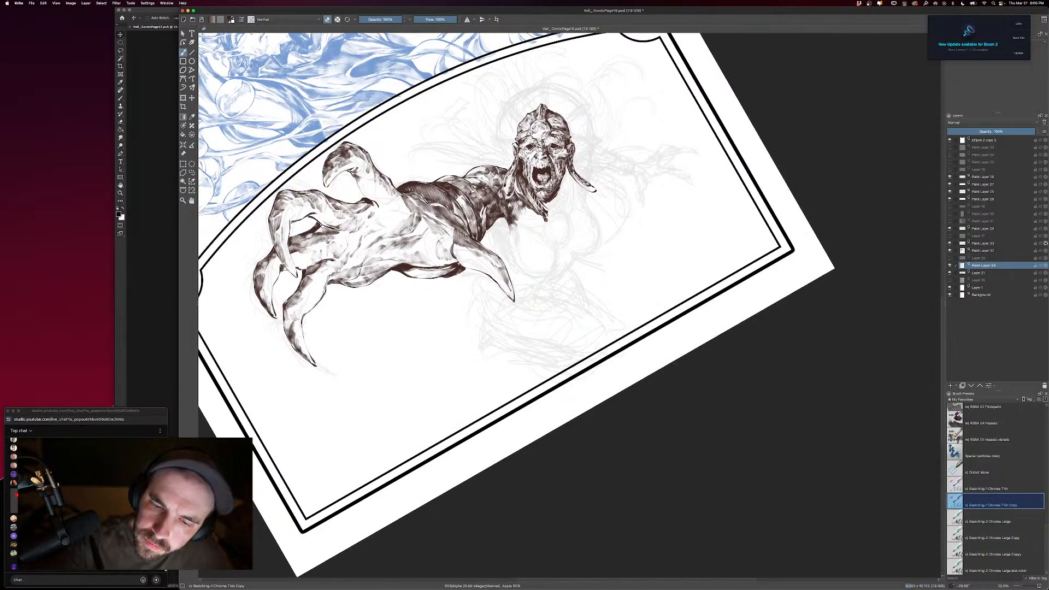
pyautogui.moveTo(472, 190)
pyautogui.mouseDown()
pyautogui.moveTo(484, 200)
pyautogui.moveTo(477, 186)
pyautogui.mouseUp()
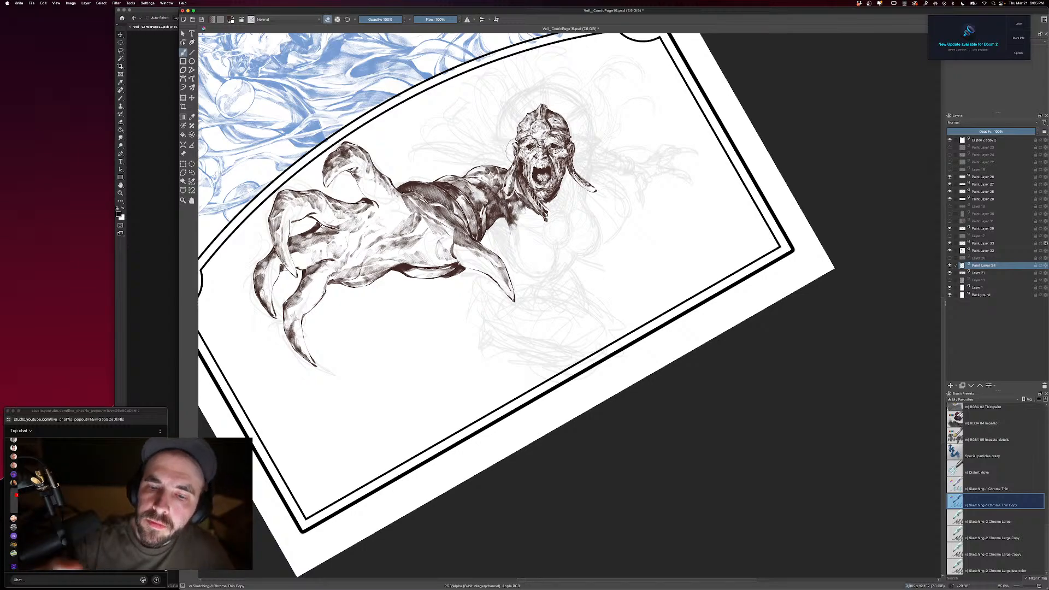
pyautogui.moveTo(513, 142); pyautogui.dragTo(519, 158)
pyautogui.moveTo(485, 194); pyautogui.dragTo(491, 186)
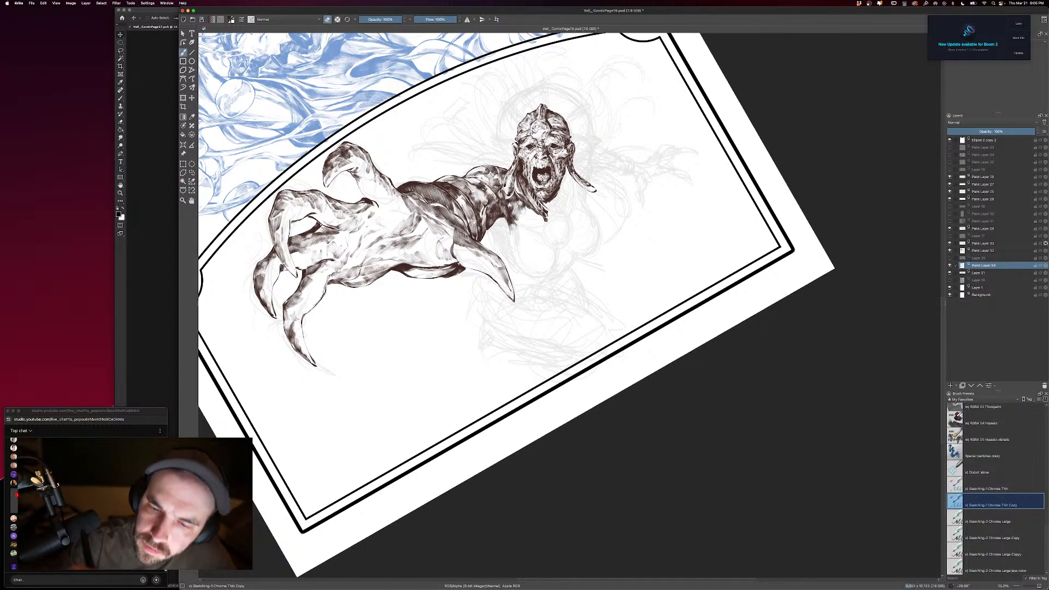
pyautogui.press('e')
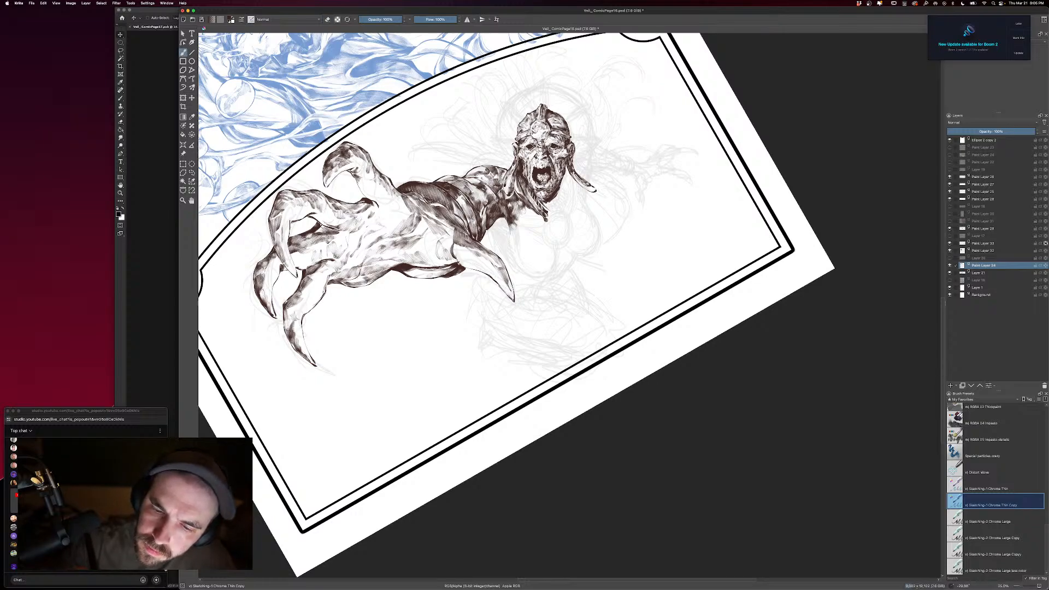
pyautogui.moveTo(486, 196)
pyautogui.mouseDown()
pyautogui.moveTo(470, 185)
pyautogui.moveTo(483, 225)
pyautogui.mouseUp()
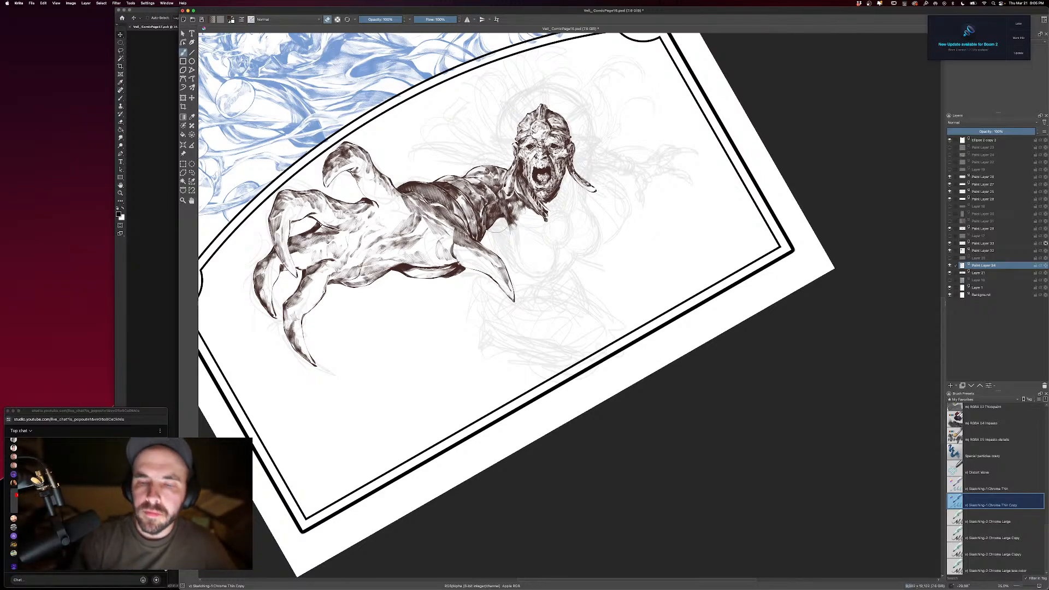
pyautogui.press('e')
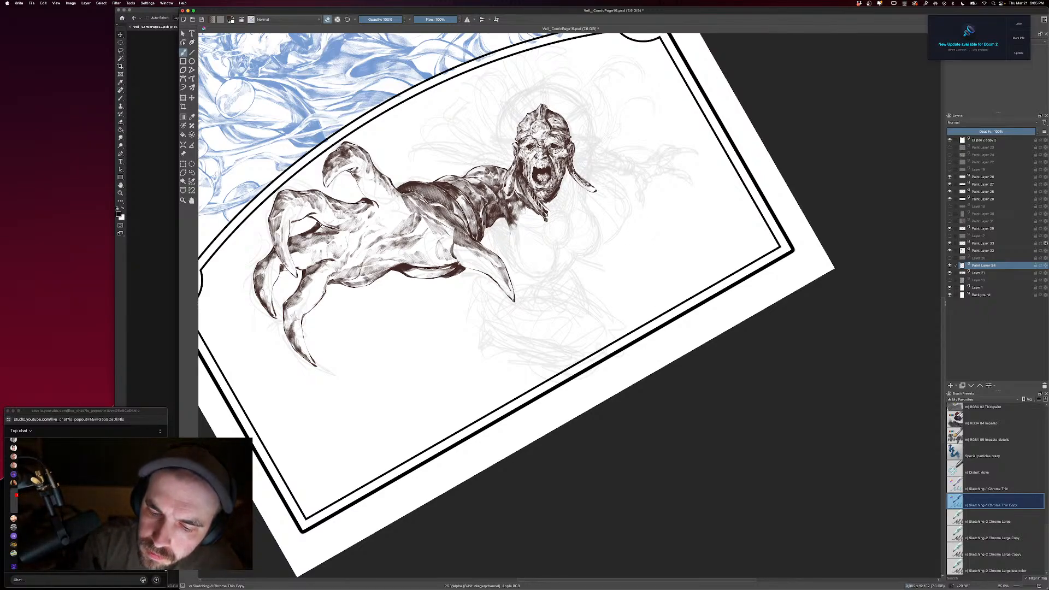
pyautogui.press('e')
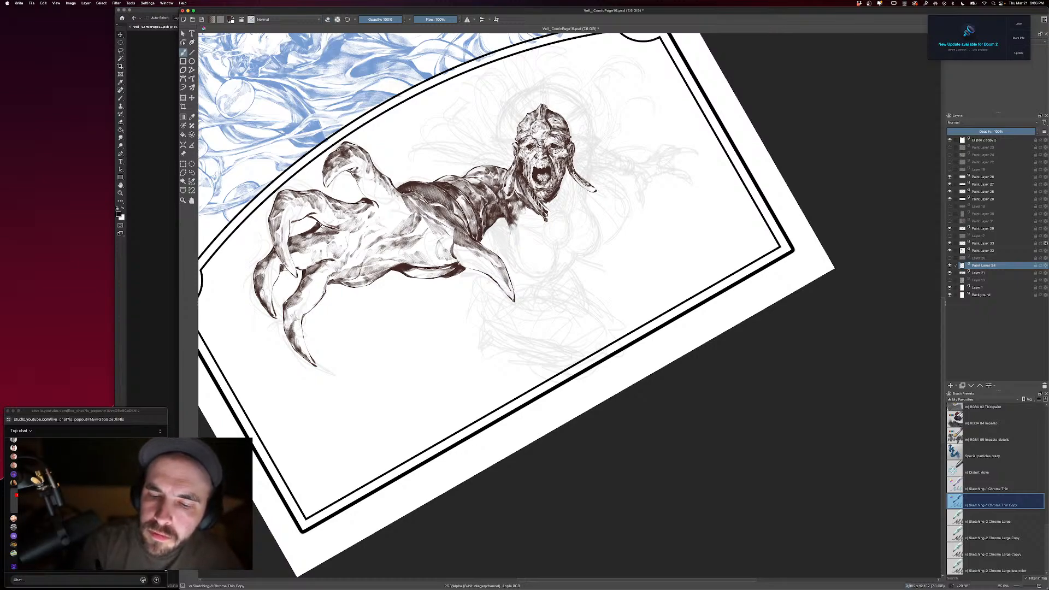
# Ink the outline of the large rounded chest form hanging below the creature's neck and shoulder, following the sketch.
pyautogui.moveTo(489, 228); pyautogui.dragTo(484, 247)
pyautogui.press('super+z')
pyautogui.press('-')
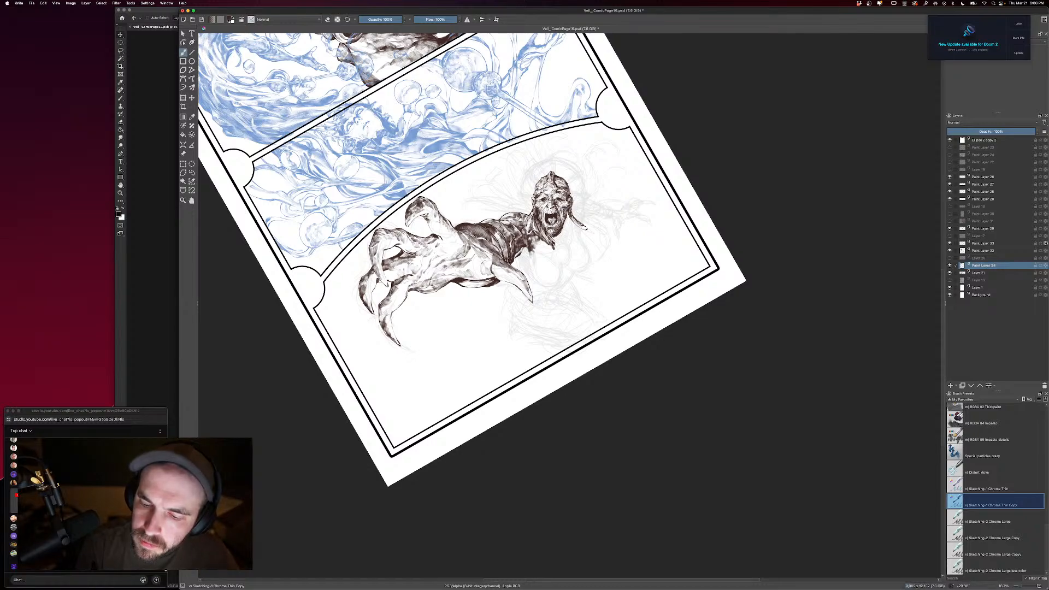
pyautogui.moveTo(590, 190); pyautogui.dragTo(552, 172)
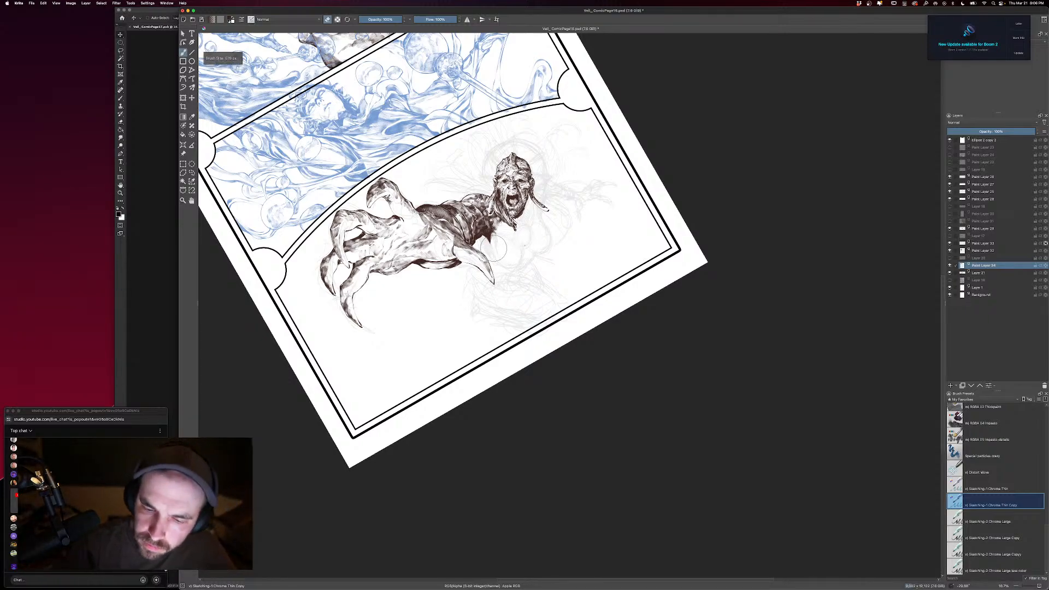
pyautogui.press('e')
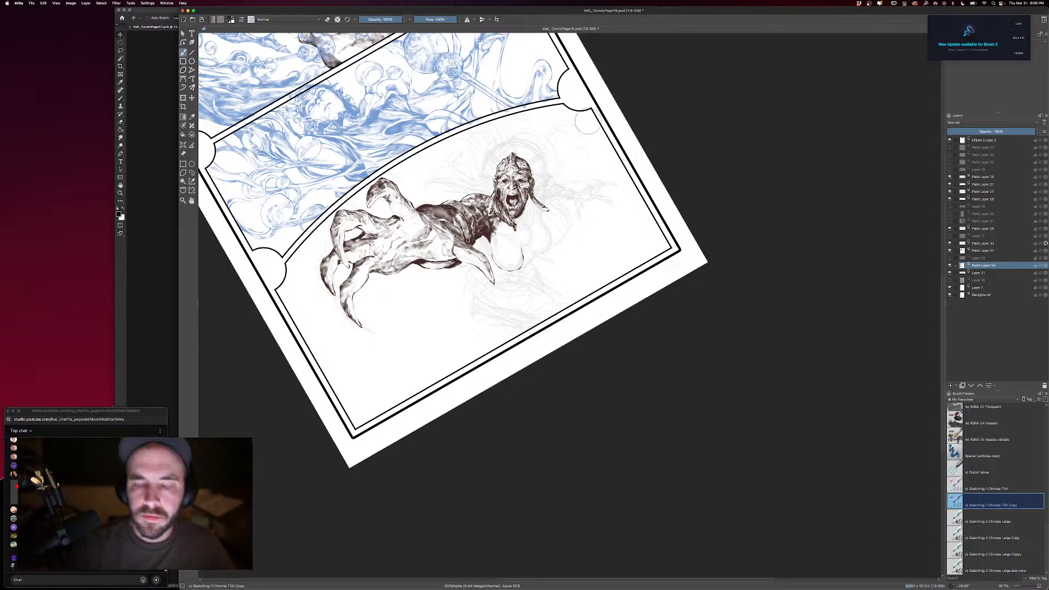
pyautogui.press('e')
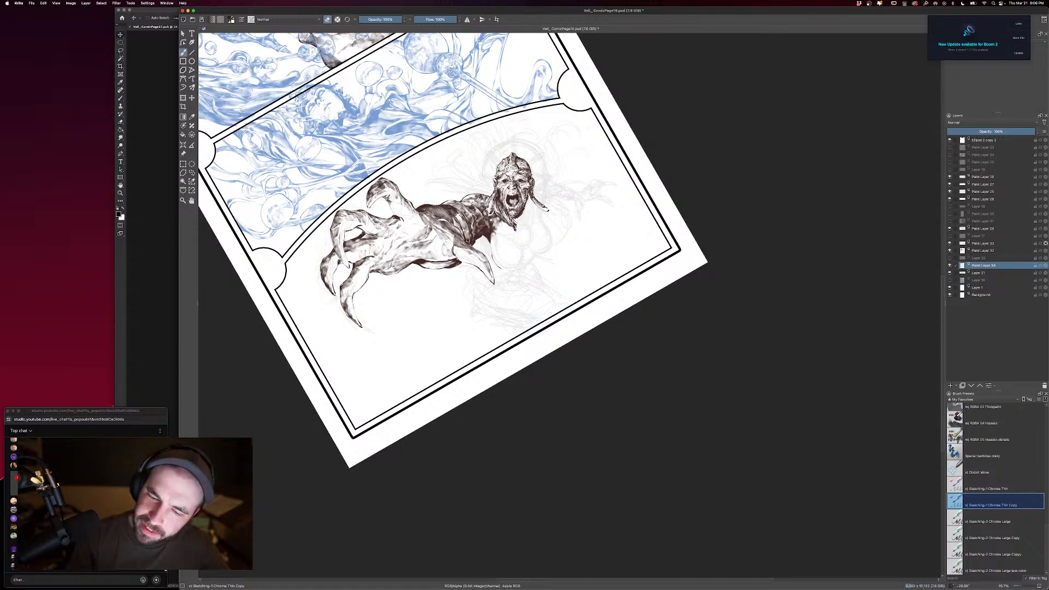
pyautogui.press('e')
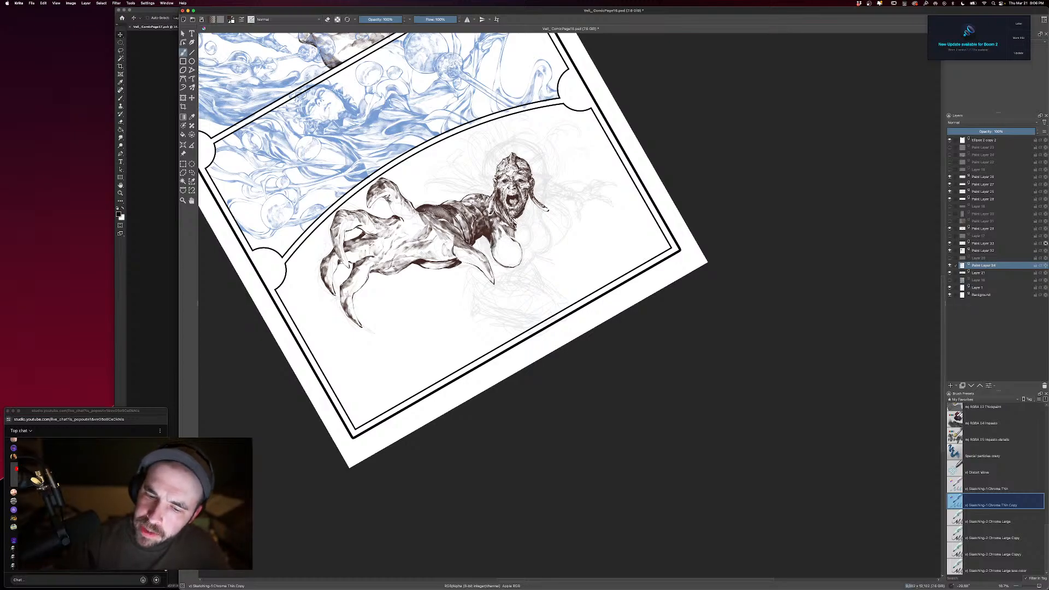
# Shade the large rounded chest form with hatching along its edges, alternating ink and eraser to shape the highlights.
pyautogui.moveTo(493, 246); pyautogui.dragTo(499, 263)
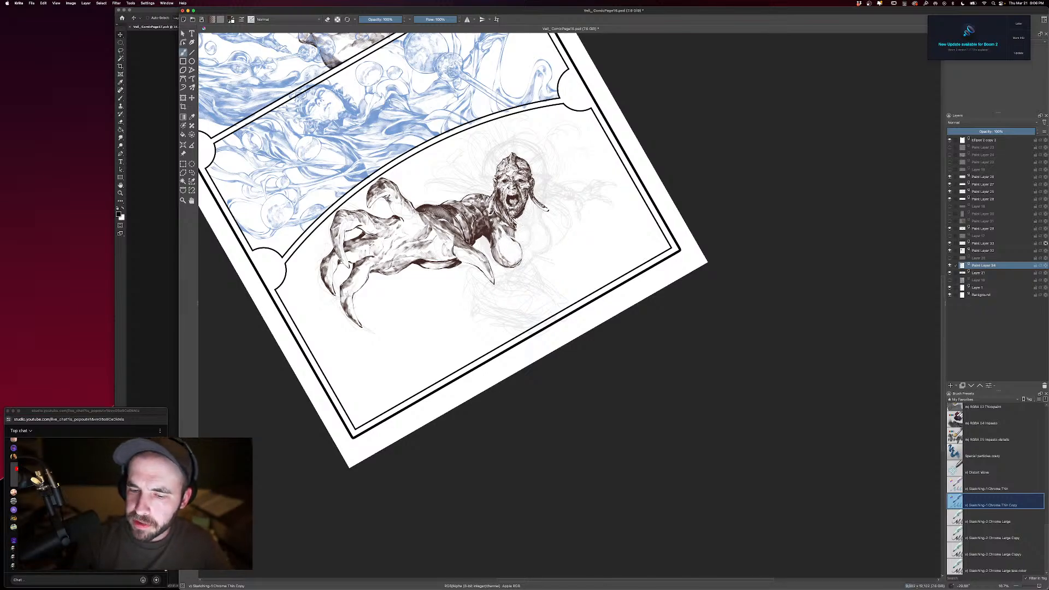
pyautogui.press('e')
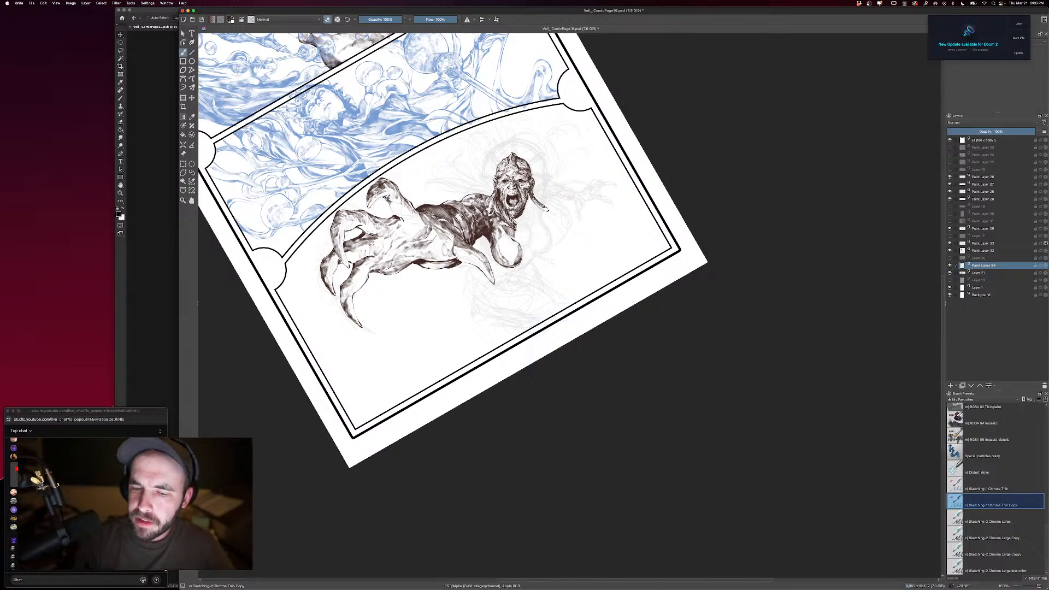
pyautogui.press('e')
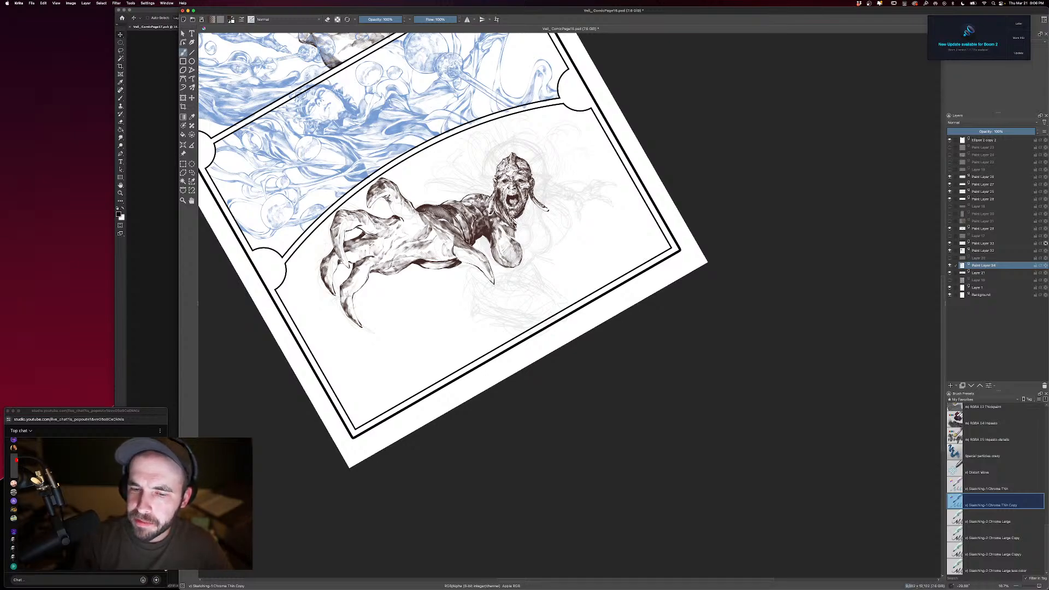
pyautogui.press('e')
pyautogui.press('e')
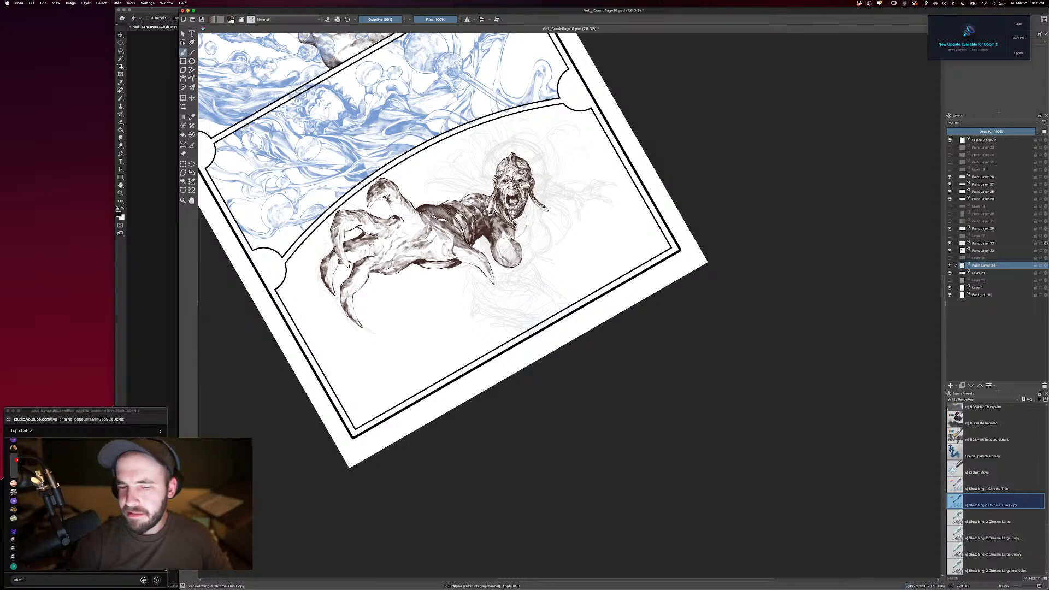
pyautogui.press('e')
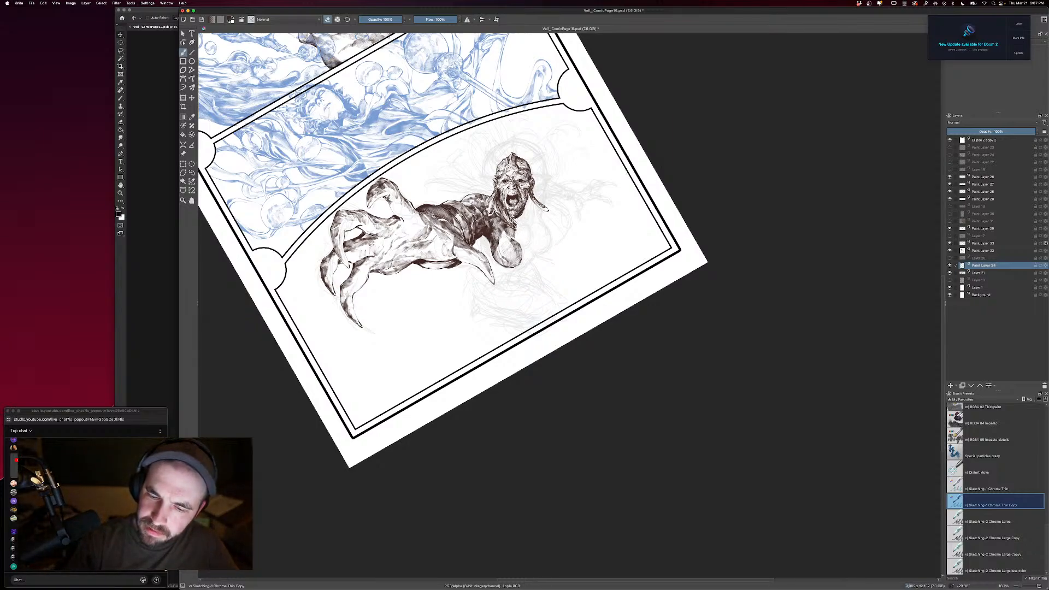
# Ink a small rounded form beside the large chest form under the jaw, and shade it with hatching and erased highlights.
pyautogui.moveTo(524, 229); pyautogui.dragTo(494, 215)
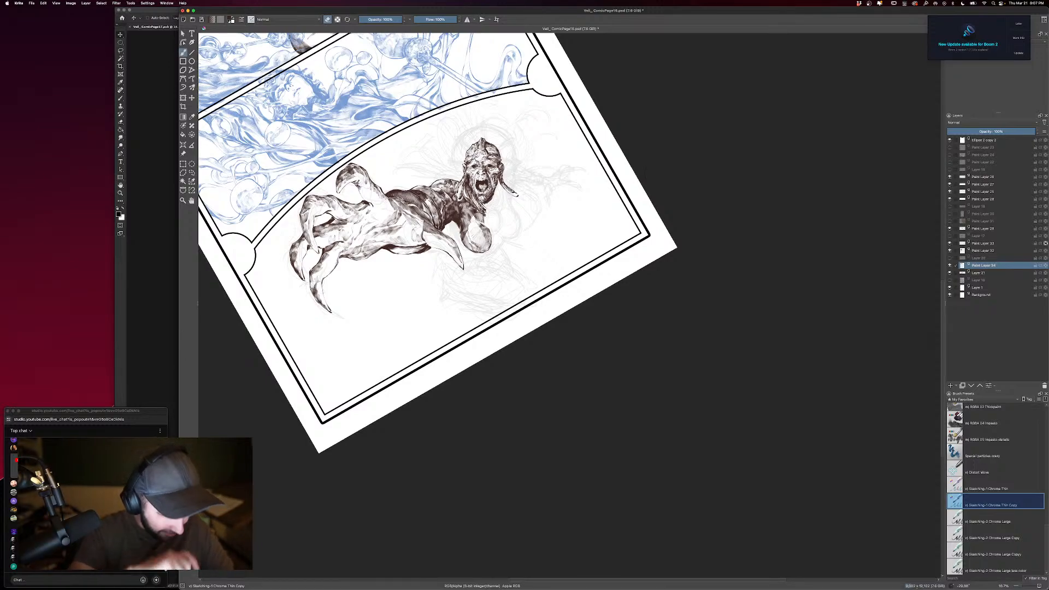
pyautogui.moveTo(649, 370); pyautogui.dragTo(676, 400)
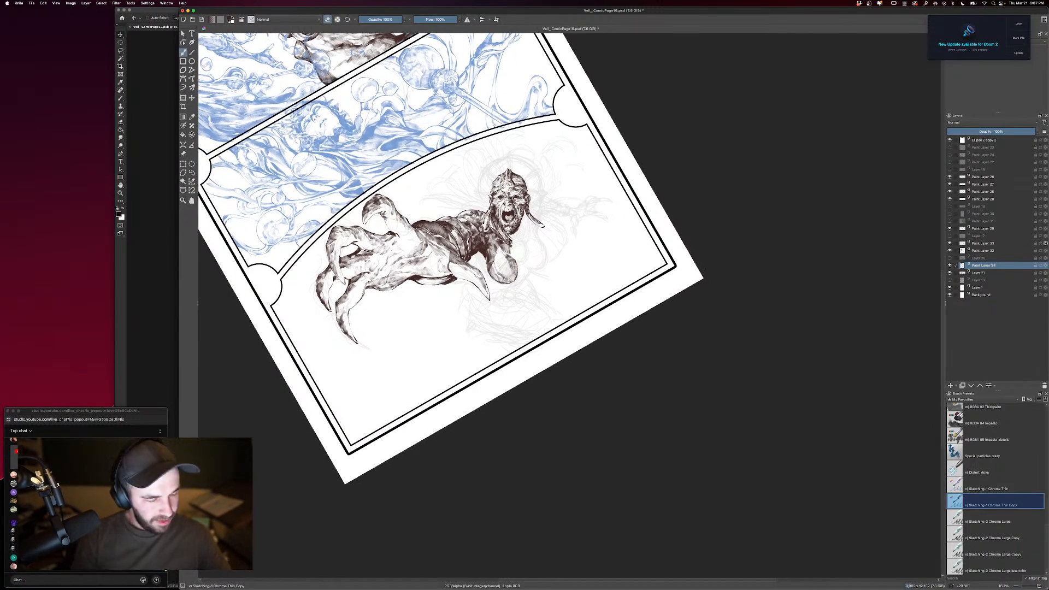
pyautogui.press('e')
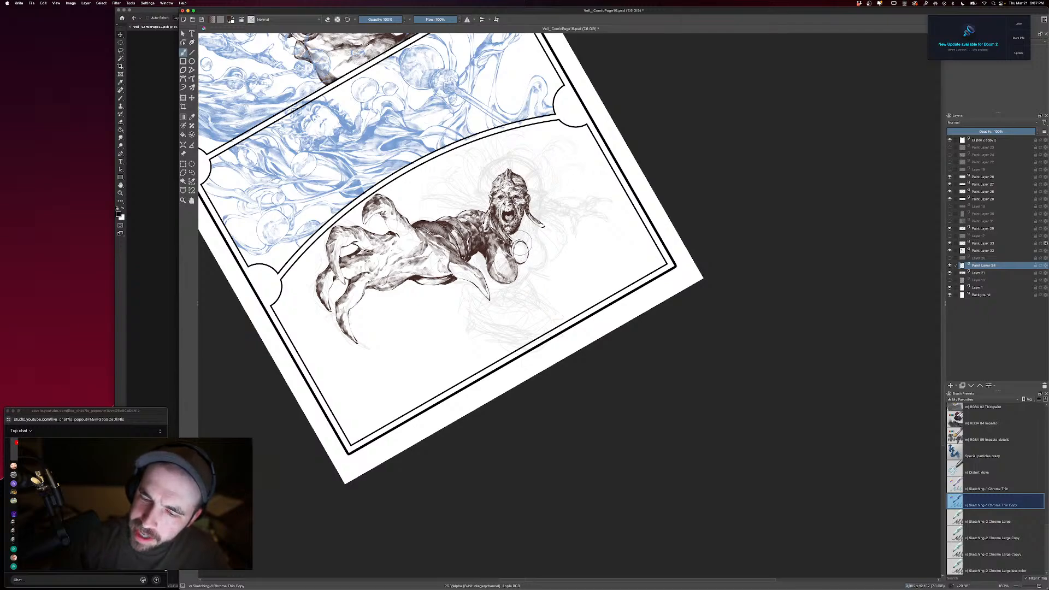
pyautogui.press(']')
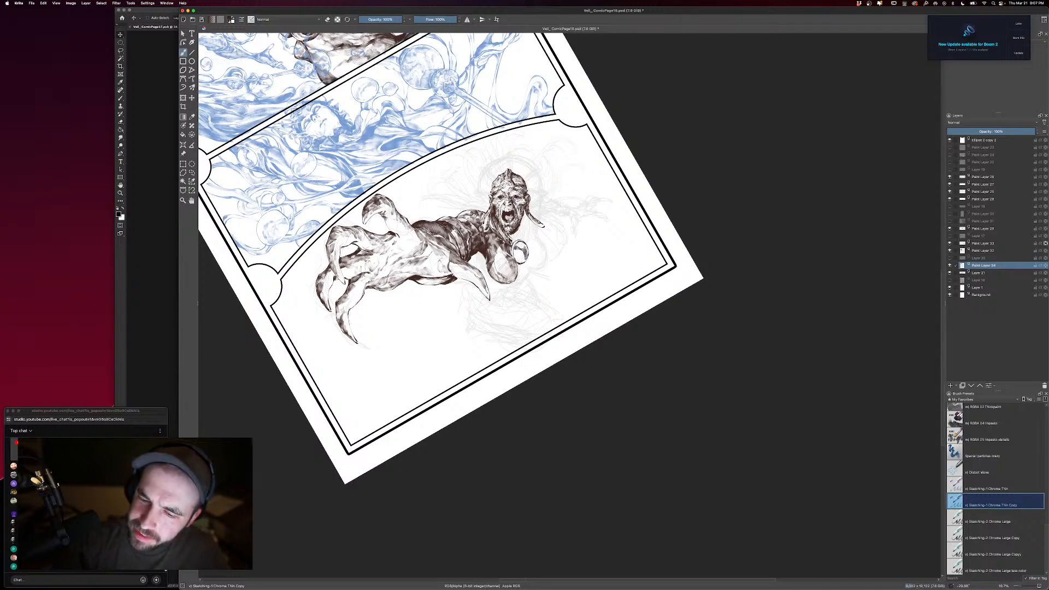
pyautogui.press('e')
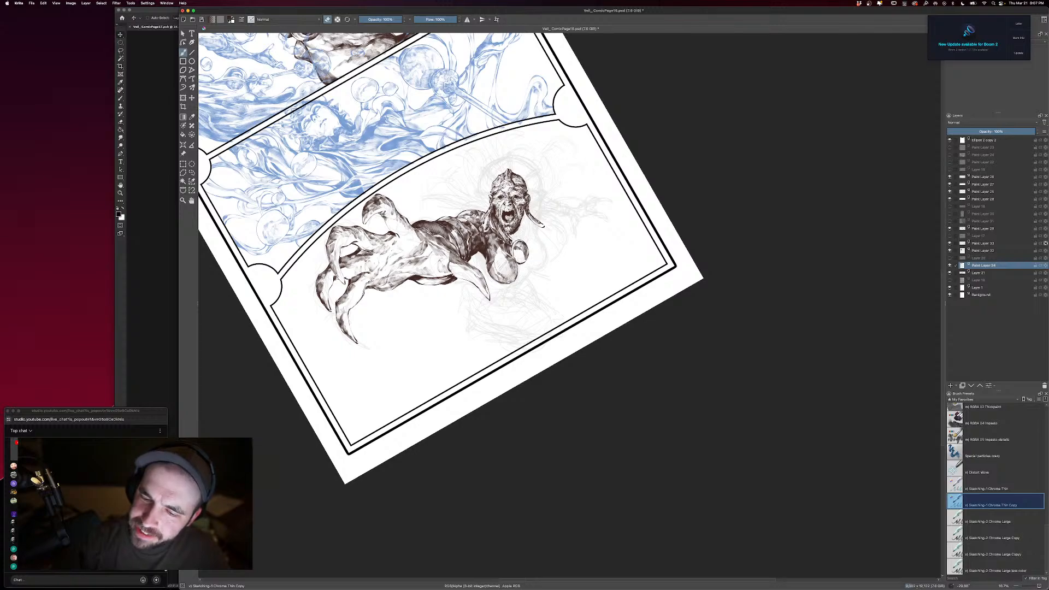
pyautogui.press('e')
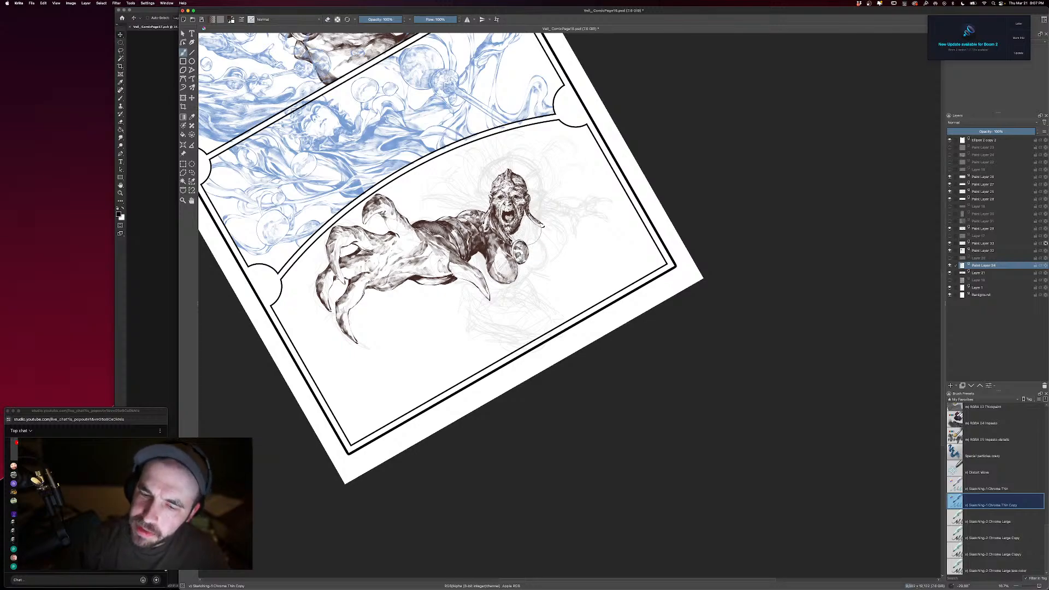
pyautogui.press('e')
pyautogui.press('e')
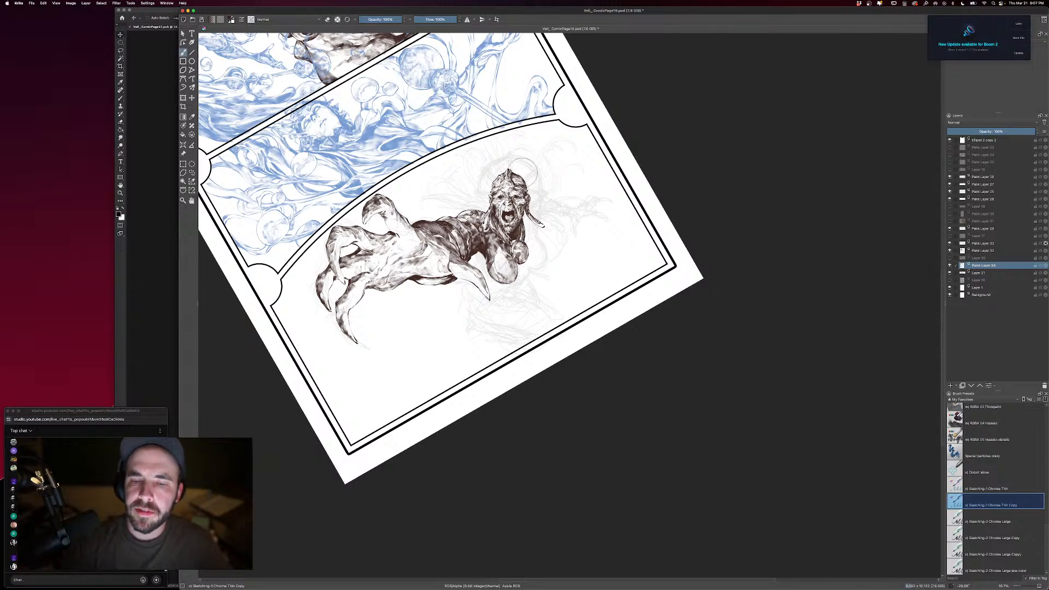
# Ink the curved outline of the second large rounded chest form on the side away from the reaching arm.
pyautogui.press(']')
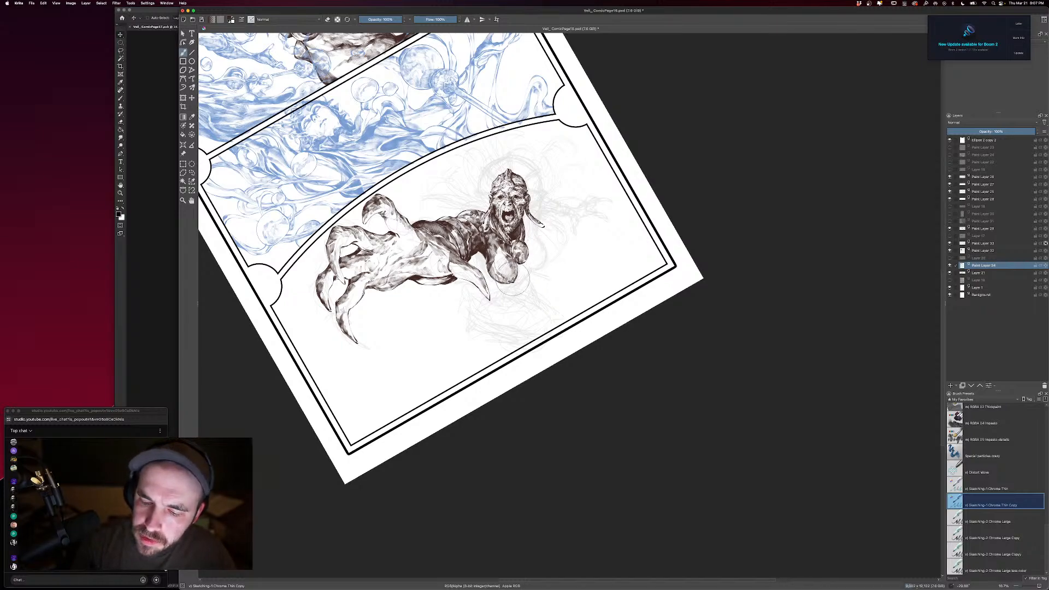
pyautogui.moveTo(705, 155); pyautogui.dragTo(686, 151)
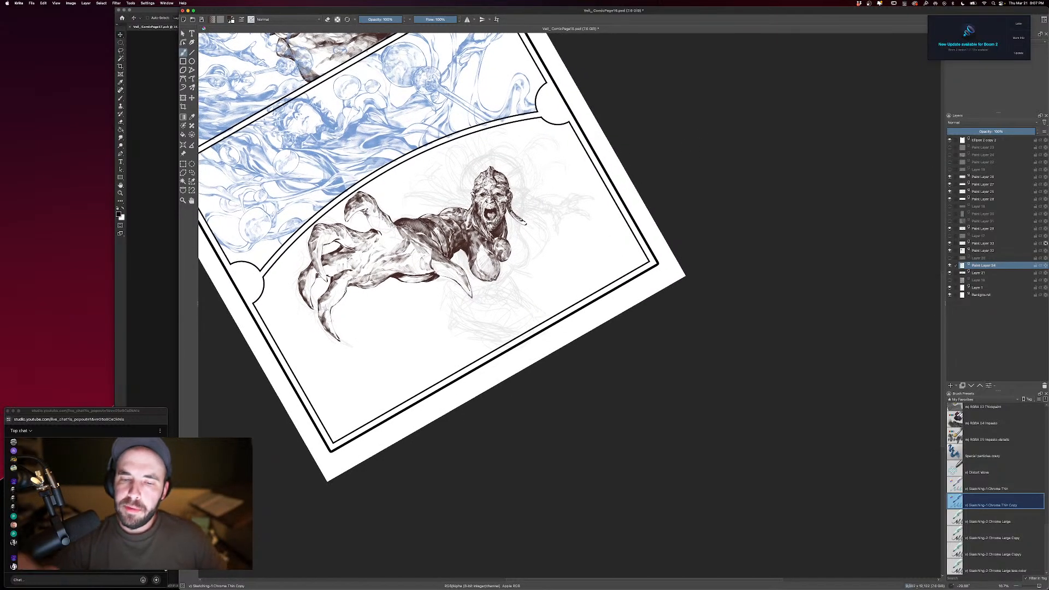
pyautogui.press('[')
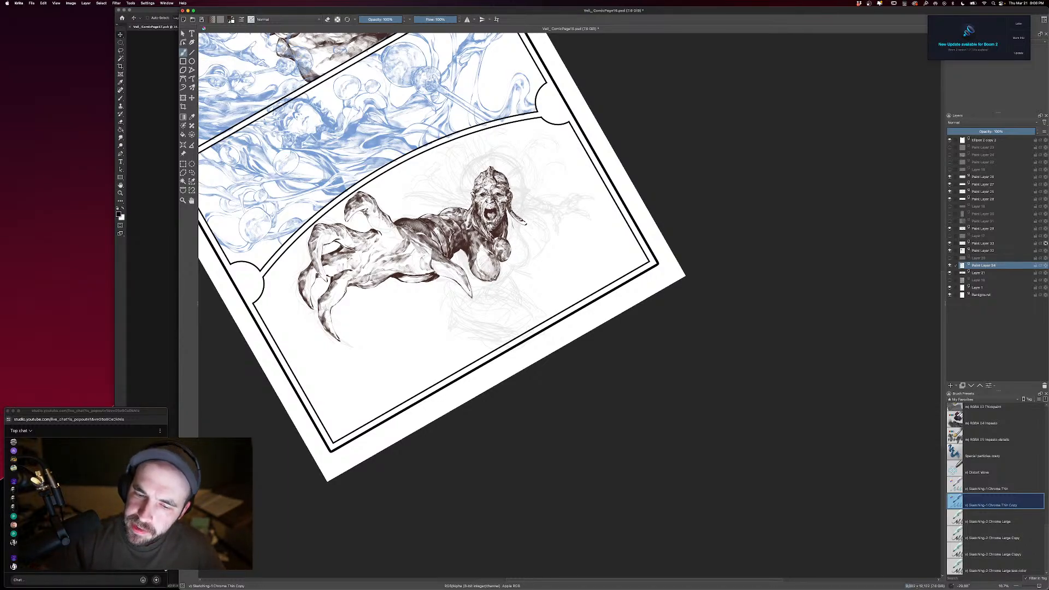
pyautogui.moveTo(523, 220); pyautogui.dragTo(529, 256)
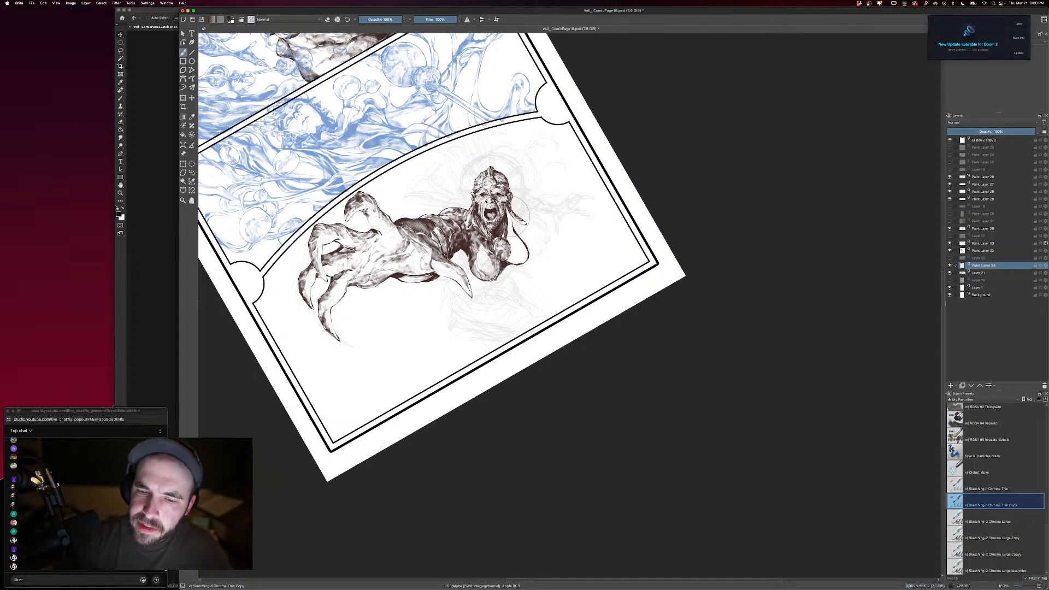
# Hatch the second chest form and deepen the shadows between the chest forms, cleaning up highlights with the eraser.
pyautogui.moveTo(511, 220); pyautogui.dragTo(511, 236)
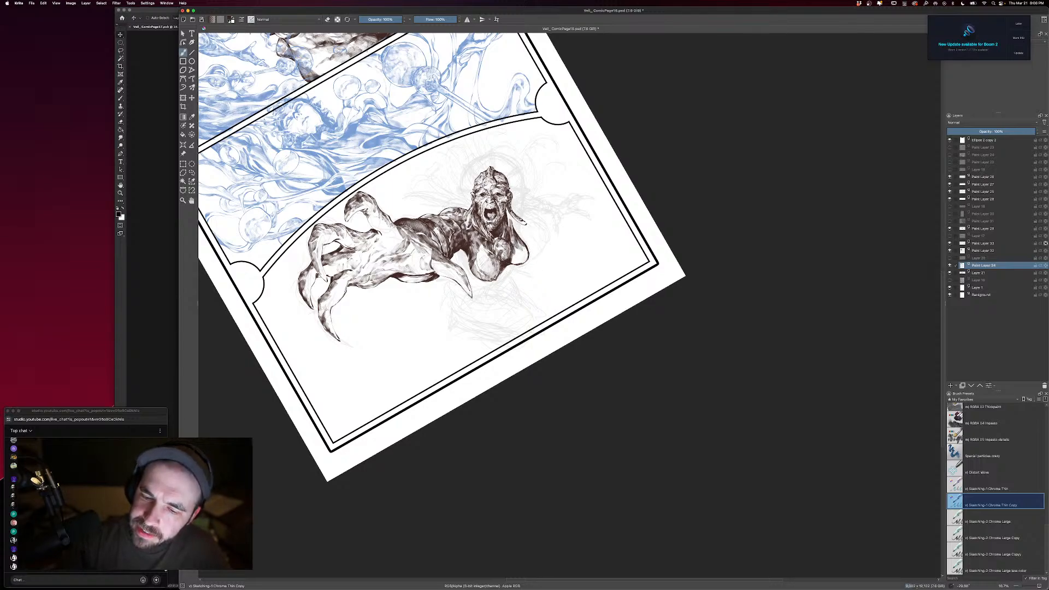
pyautogui.moveTo(522, 244); pyautogui.dragTo(523, 255)
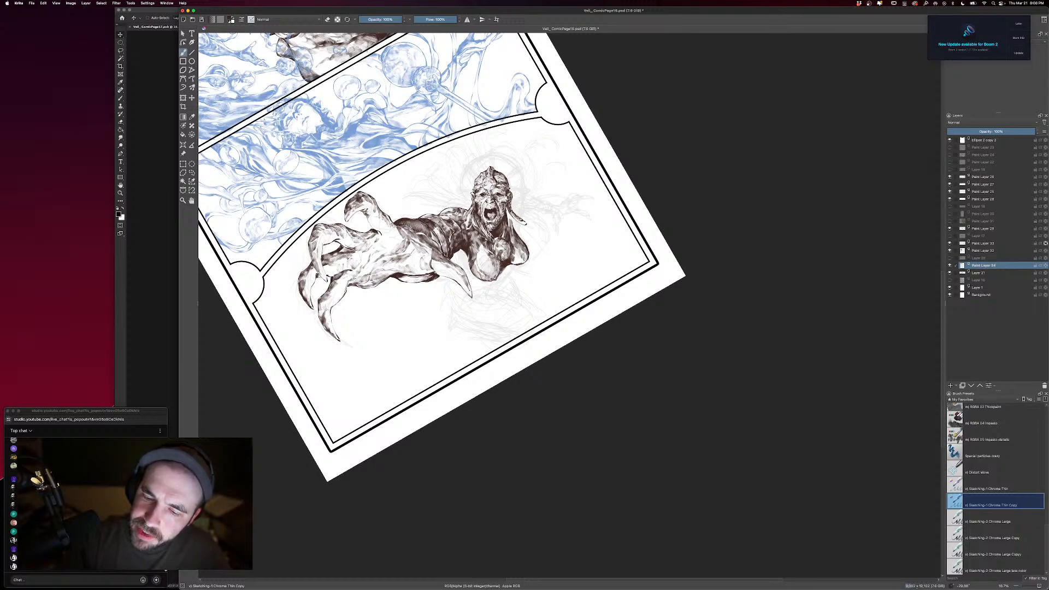
pyautogui.press('e')
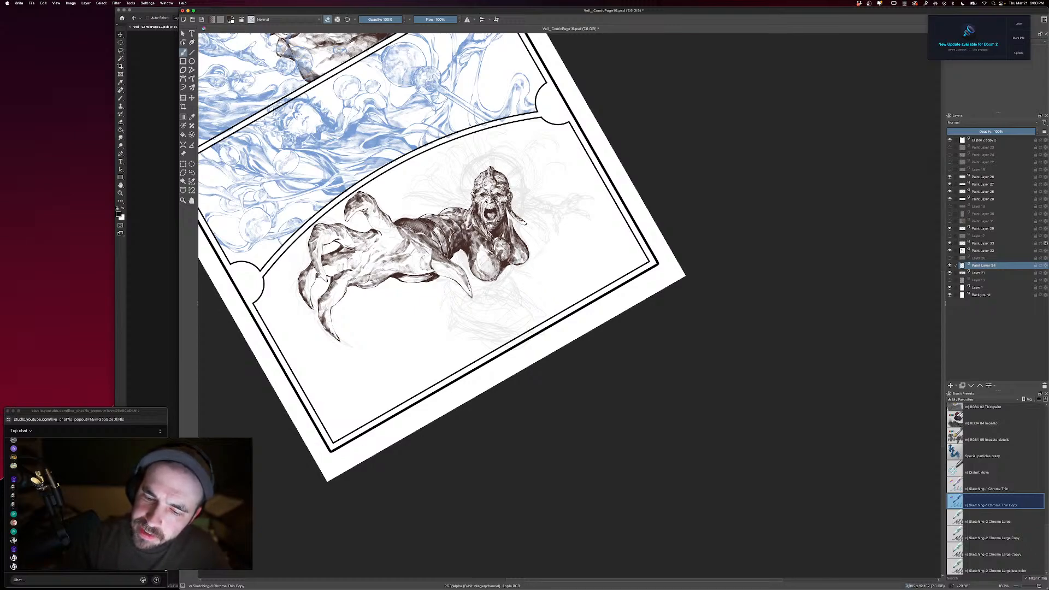
pyautogui.press('e')
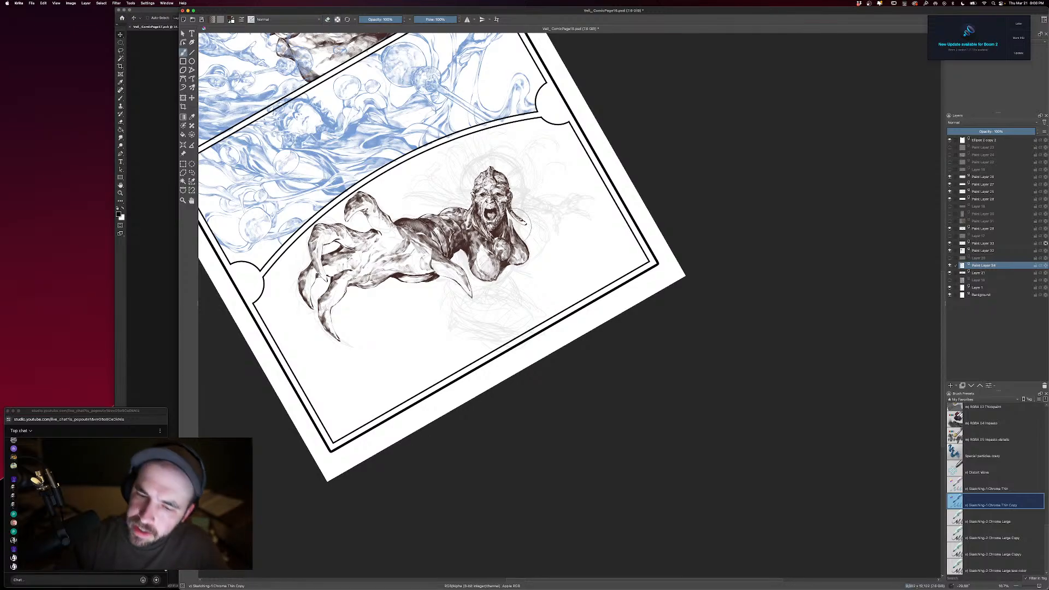
pyautogui.moveTo(511, 217); pyautogui.dragTo(508, 233)
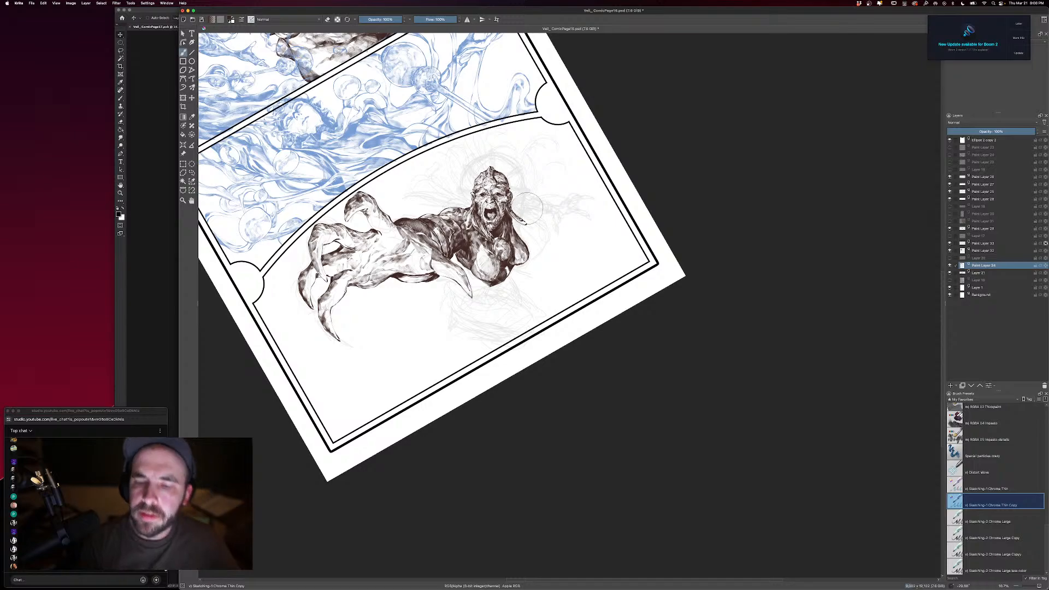
# Ink the outline of the rounded far shoulder beside the screaming head, on the side away from the reaching arm.
pyautogui.press(']')
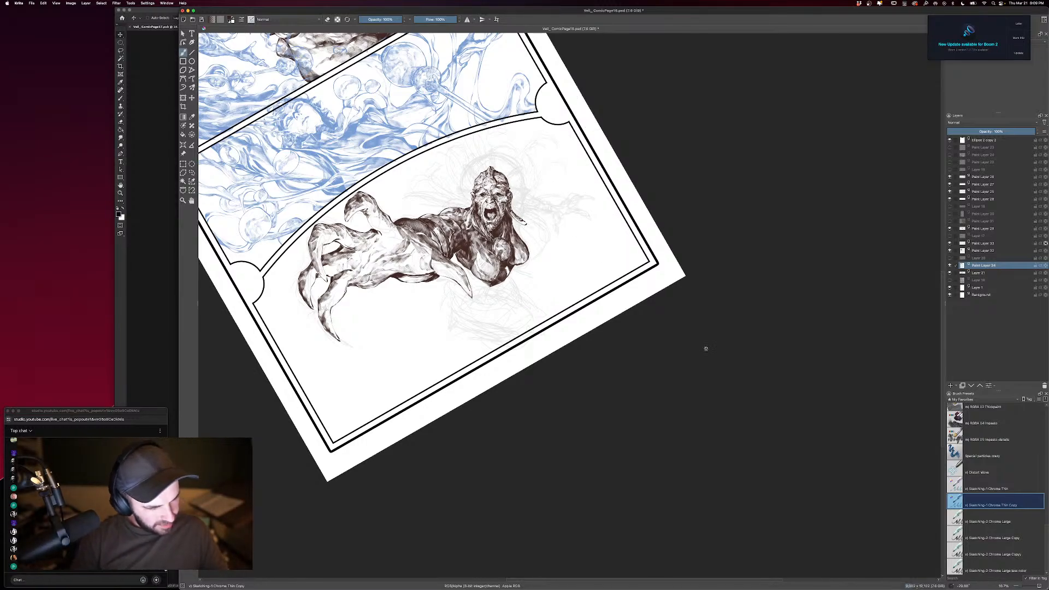
pyautogui.moveTo(713, 356); pyautogui.dragTo(692, 359)
pyautogui.moveTo(569, 393); pyautogui.dragTo(594, 419)
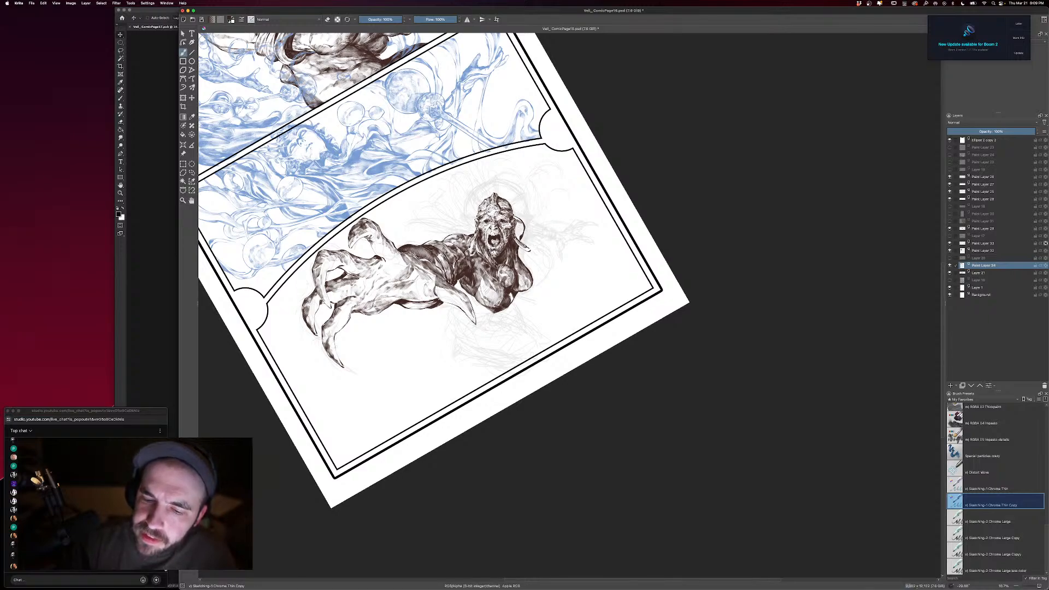
pyautogui.press(']')
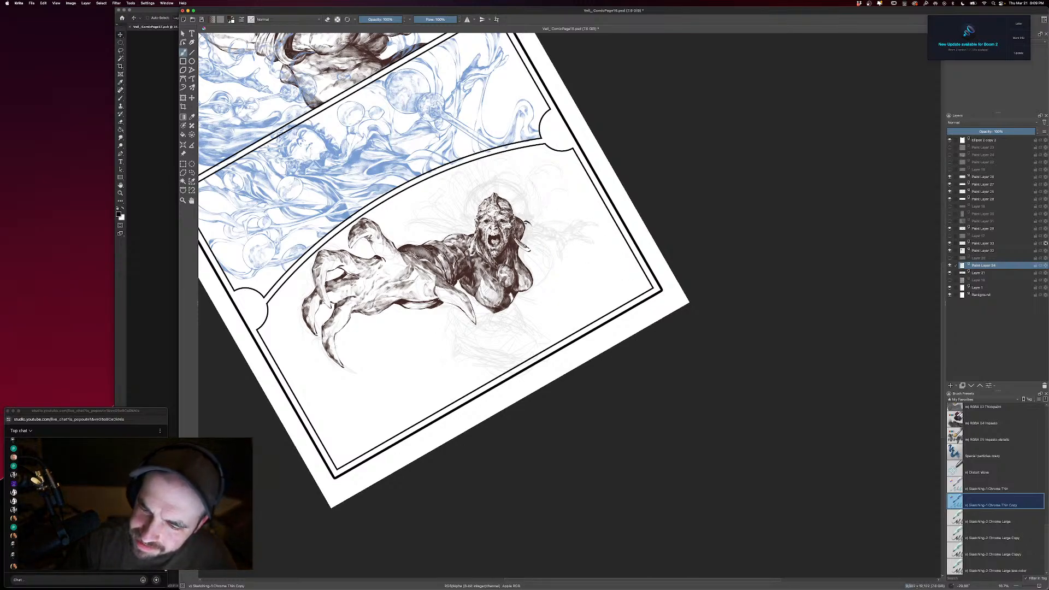
# Shade the far shoulder with hatching and refine the inked forms around the head, alternating ink and eraser for highlights.
pyautogui.press('e')
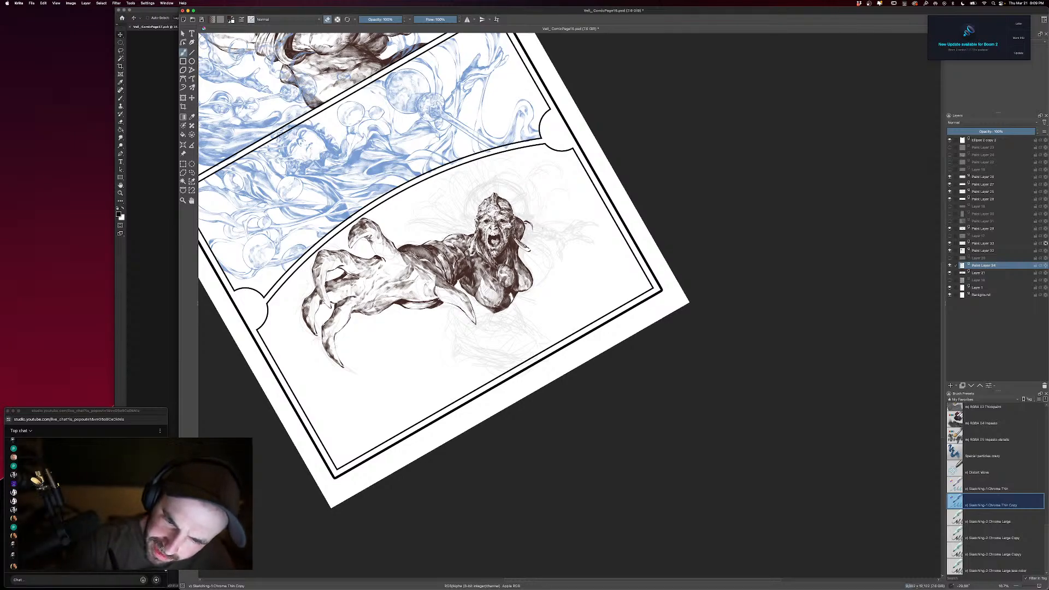
pyautogui.moveTo(459, 247); pyautogui.dragTo(460, 273)
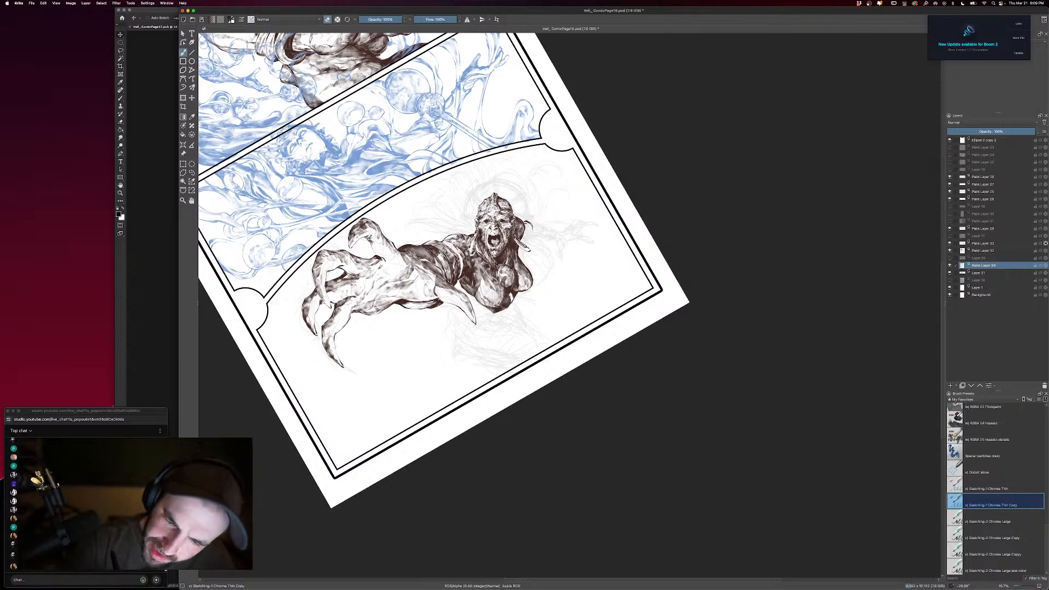
pyautogui.press('e')
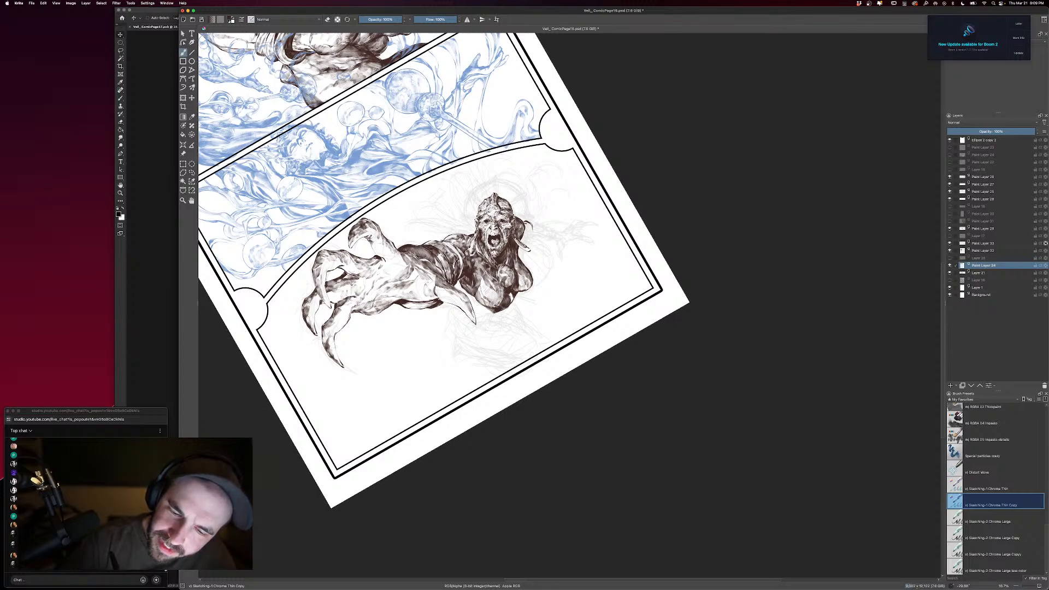
pyautogui.press('e')
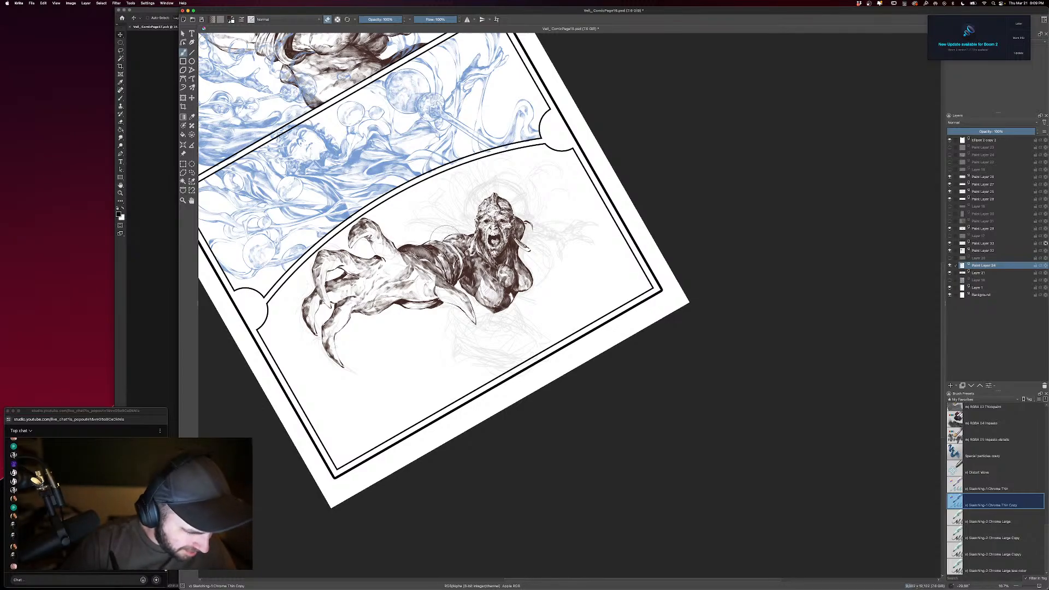
pyautogui.press('e')
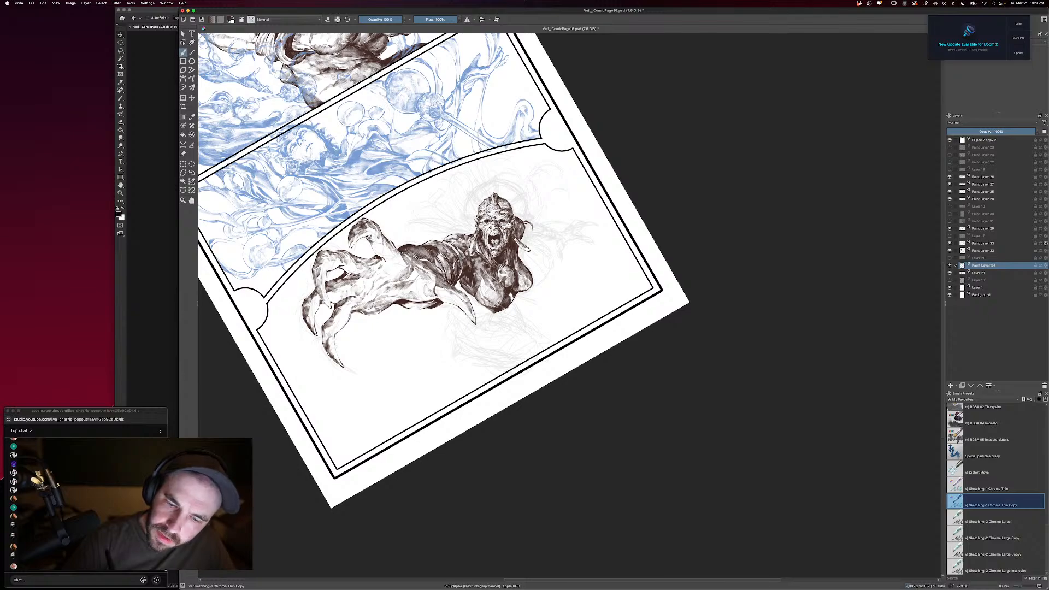
pyautogui.press('e')
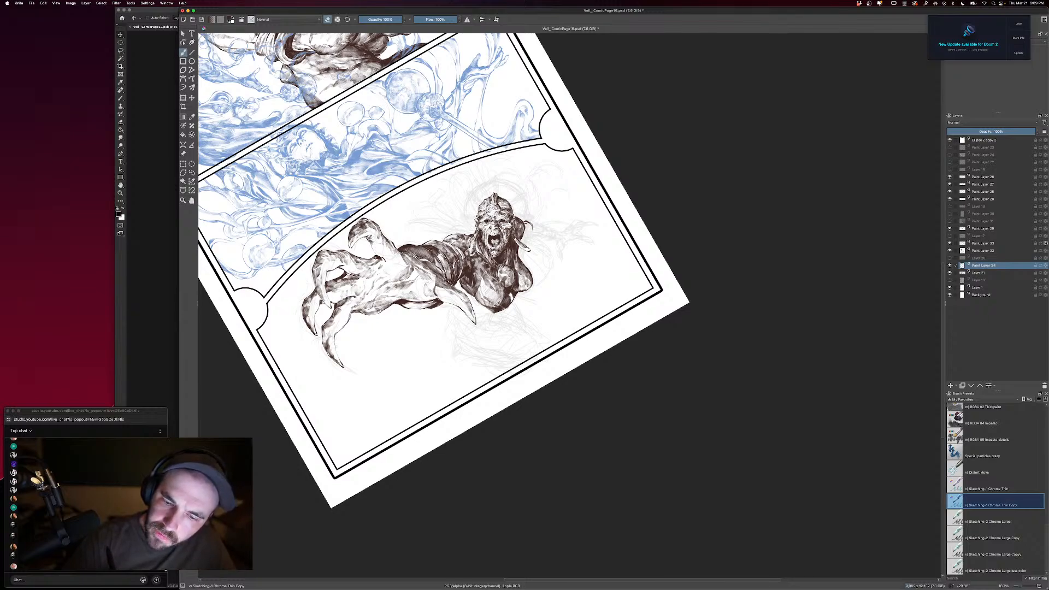
pyautogui.press('e')
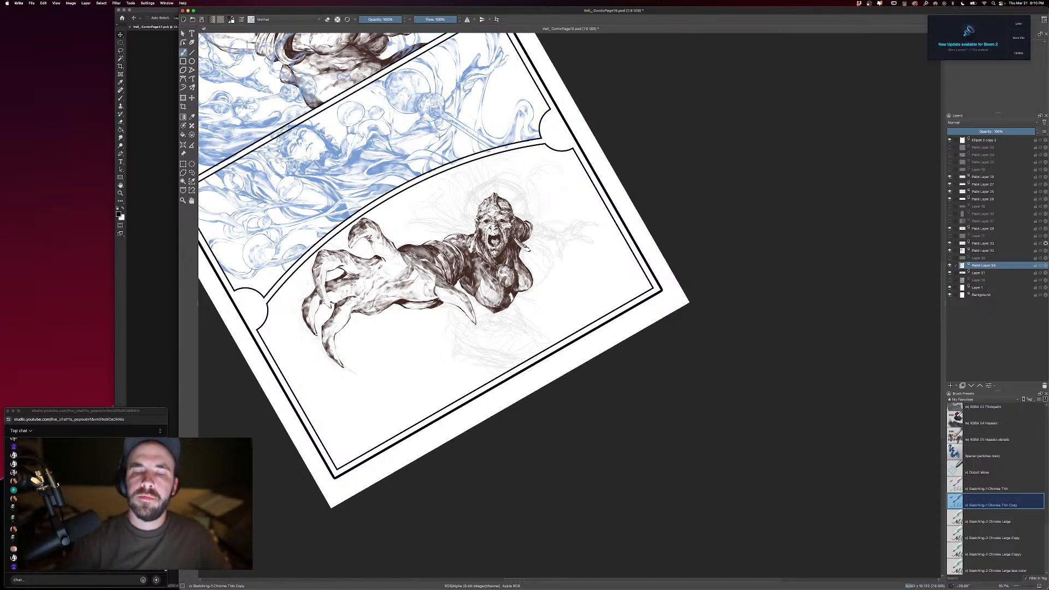
# Mirror the canvas view horizontally and ink the creature's far arm extending from the shoulder behind the head.
pyautogui.click(56, 3)
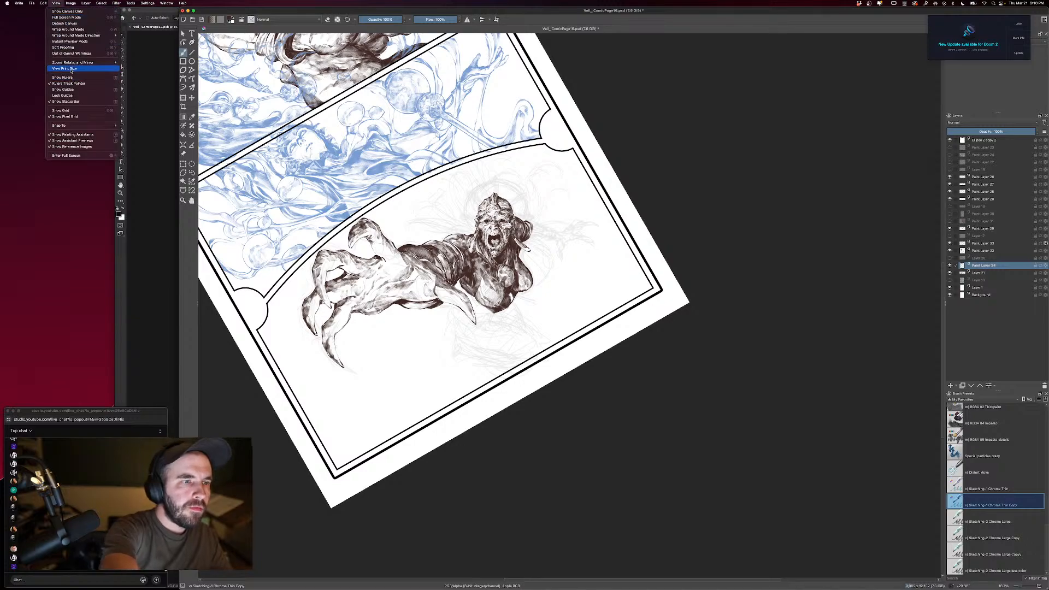
pyautogui.moveTo(76, 62)
pyautogui.click(133, 122)
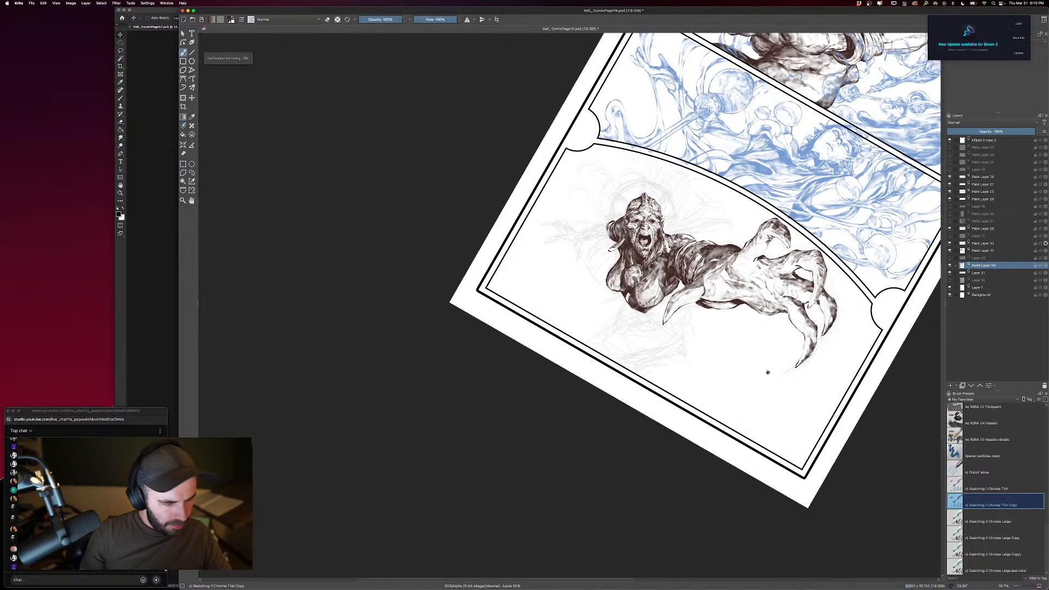
pyautogui.moveTo(766, 367); pyautogui.dragTo(555, 356)
pyautogui.moveTo(596, 298); pyautogui.dragTo(773, 385)
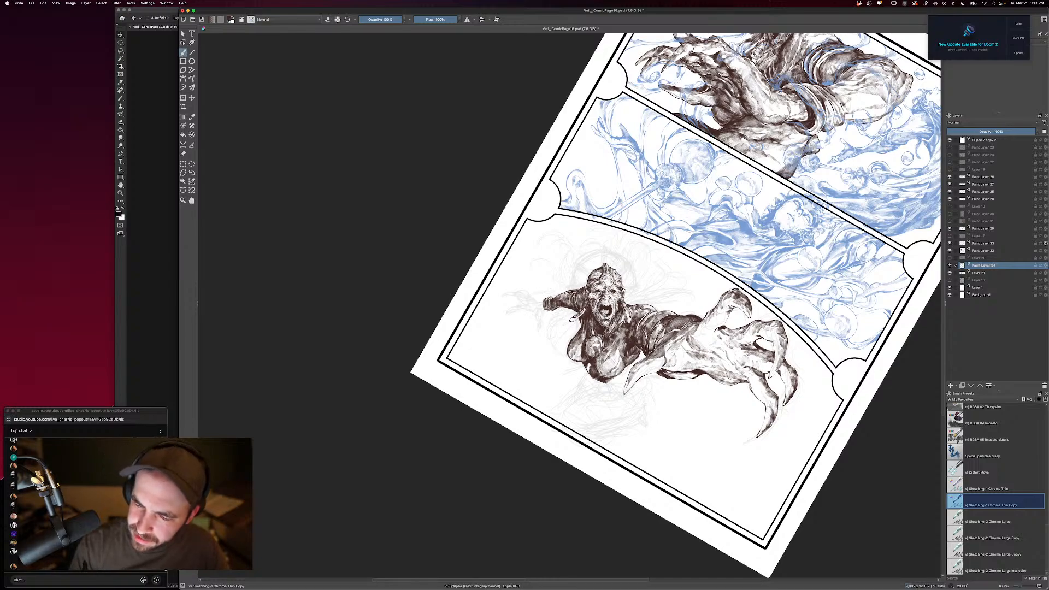
pyautogui.press('e')
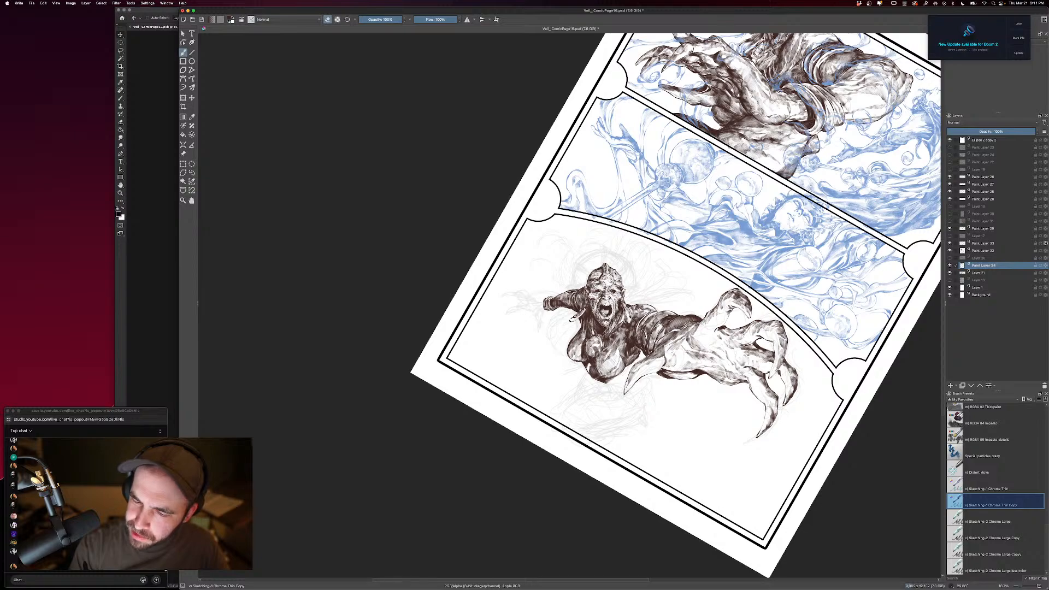
pyautogui.press('e')
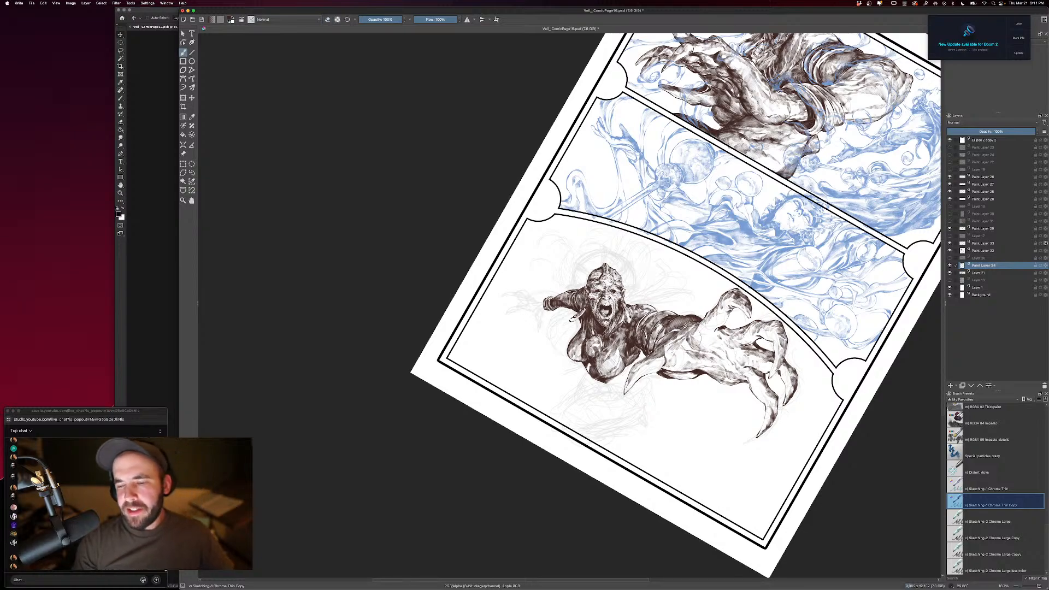
# Ink the far clawed hand with its spread fingers at the end of the outstretched arm, cleaning edges with the eraser.
pyautogui.scroll(1, 705, 336)
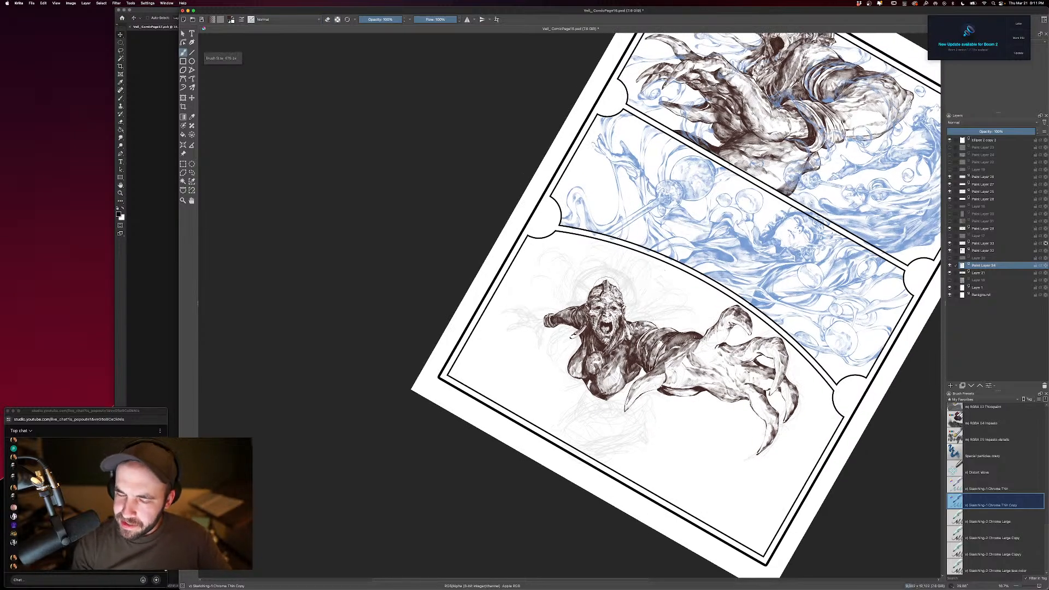
pyautogui.press('e')
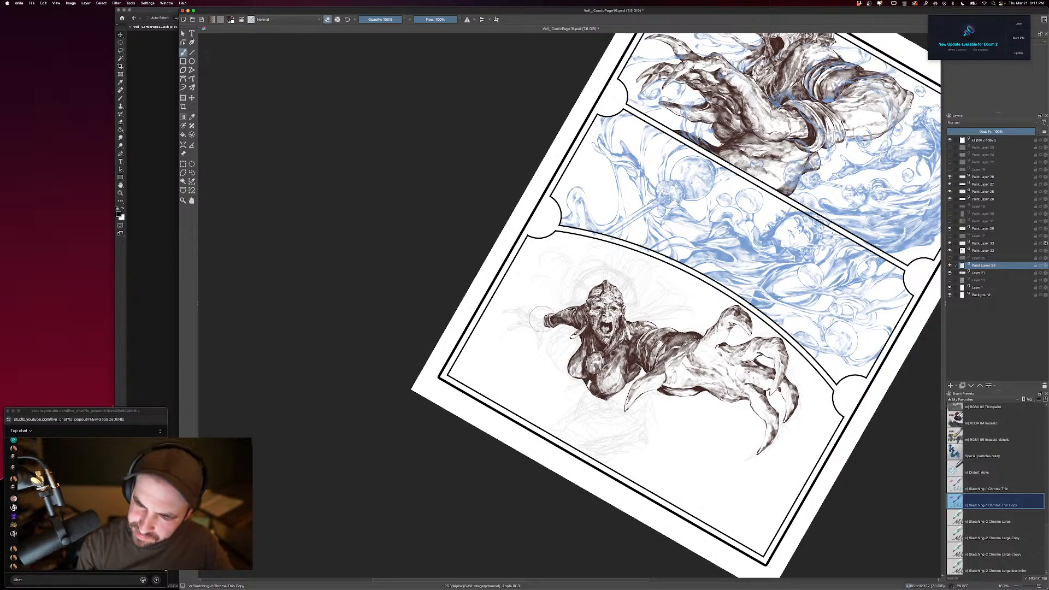
pyautogui.press('e')
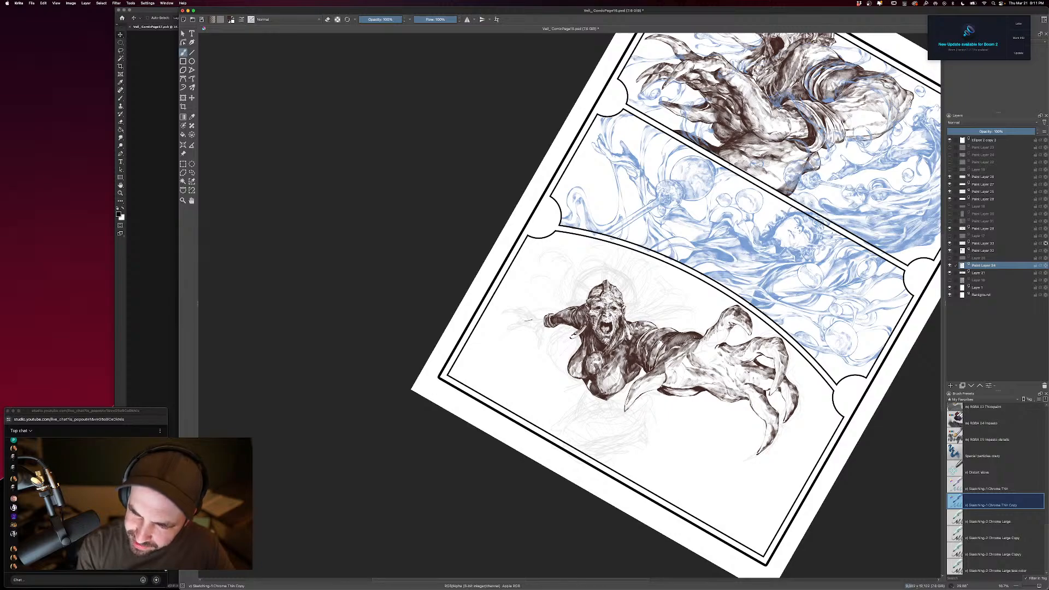
pyautogui.moveTo(531, 319); pyautogui.dragTo(506, 331)
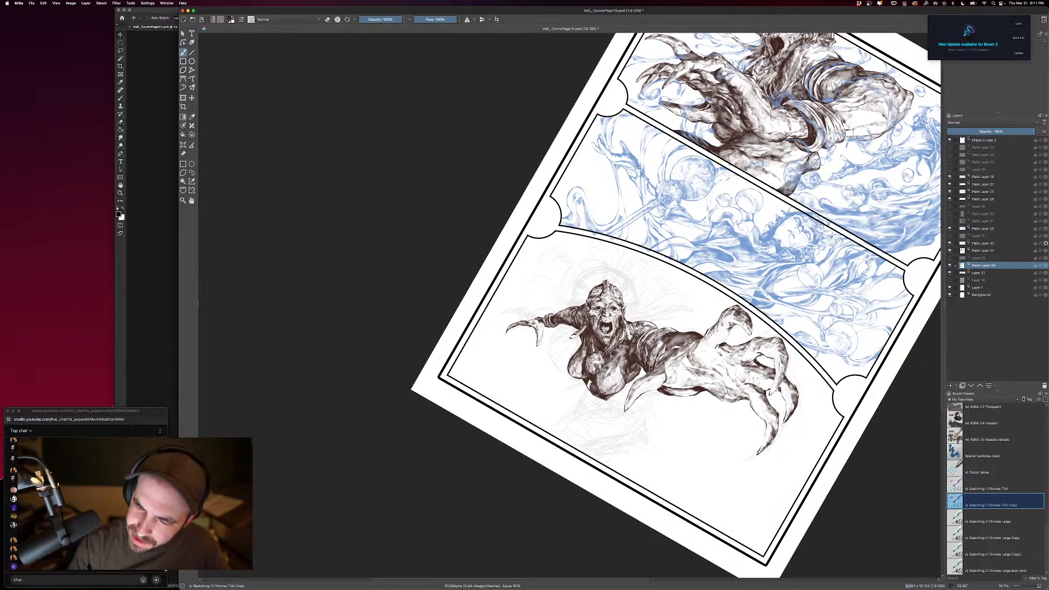
pyautogui.moveTo(540, 325); pyautogui.dragTo(555, 340)
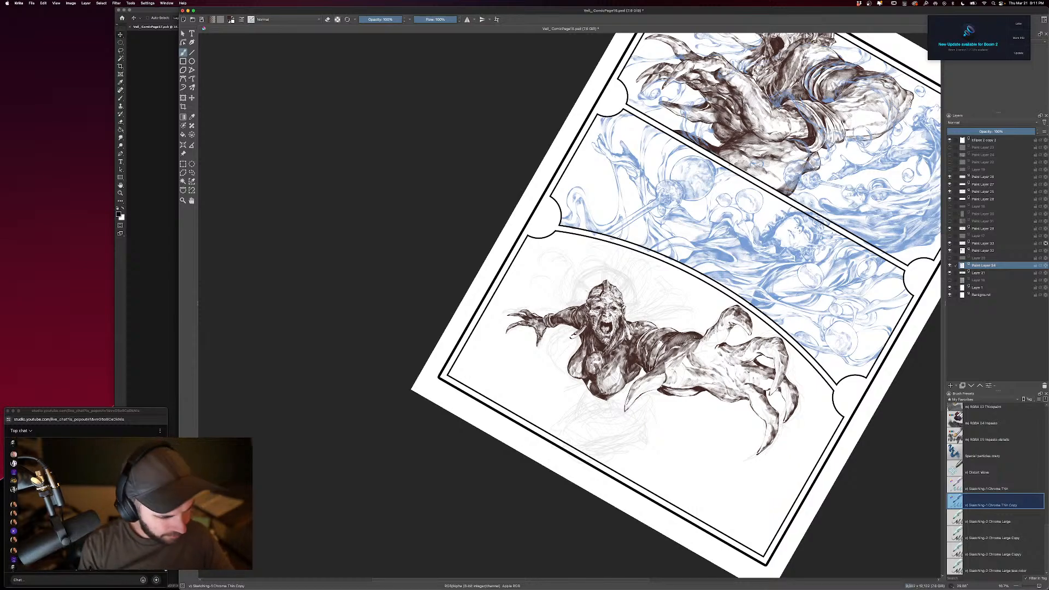
# Ink the creature's lower body beneath the chest, with a dark hatched hip and thigh and the long curved leg contour.
pyautogui.hscroll(5, 618, 306)
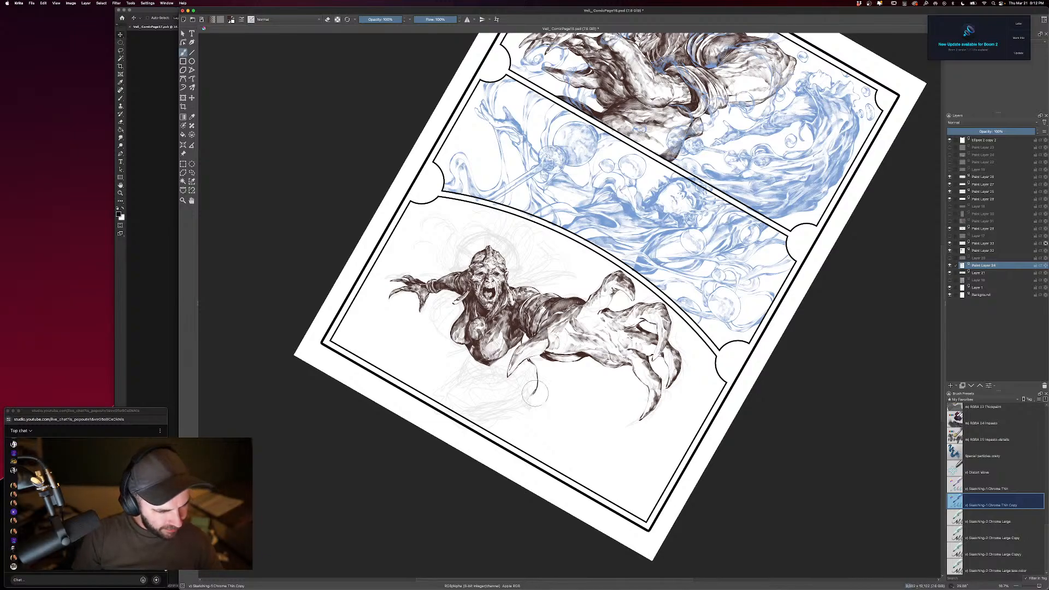
pyautogui.press(']')
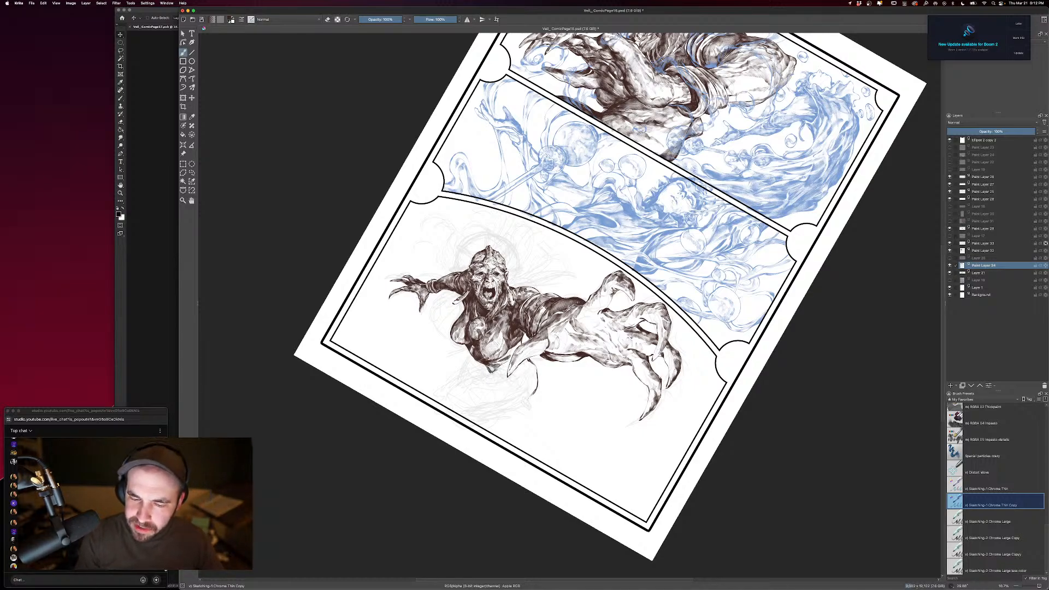
pyautogui.moveTo(489, 372); pyautogui.dragTo(503, 369)
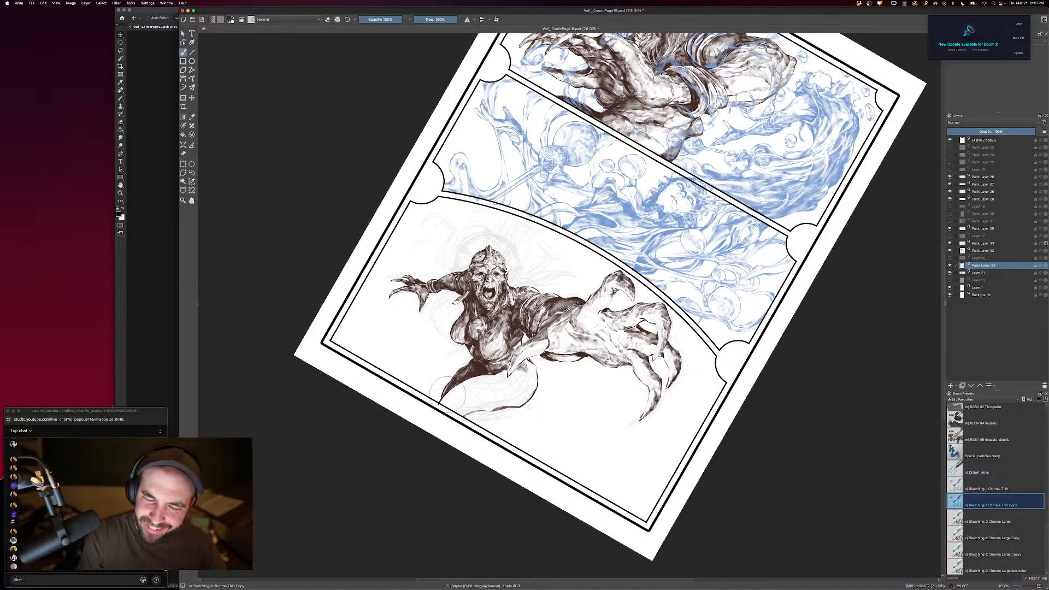
pyautogui.press('[')
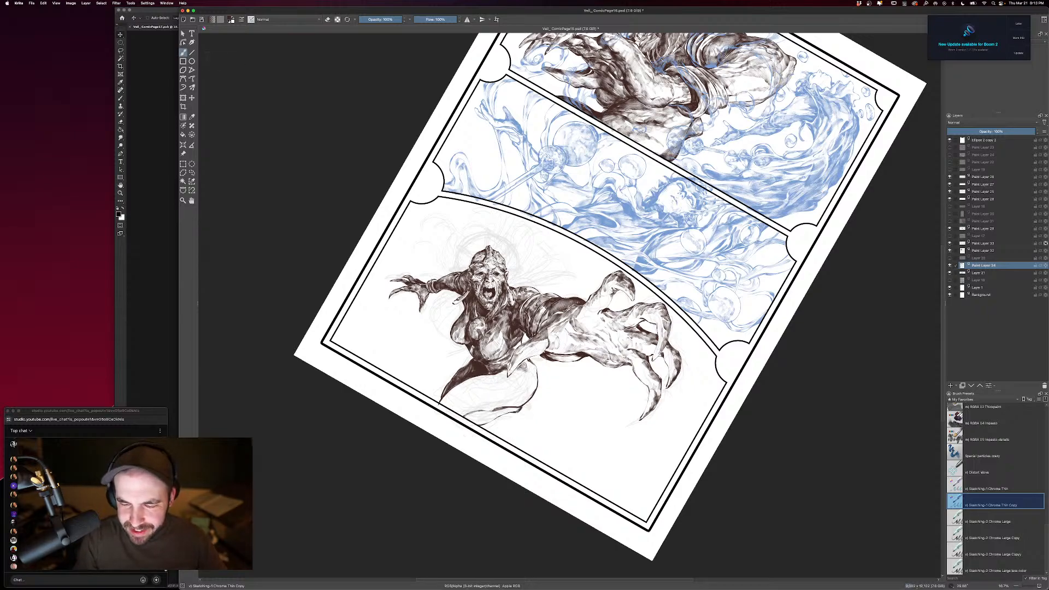
pyautogui.moveTo(532, 402)
pyautogui.mouseDown()
pyautogui.moveTo(556, 386)
pyautogui.moveTo(571, 399)
pyautogui.moveTo(524, 405)
pyautogui.mouseUp()
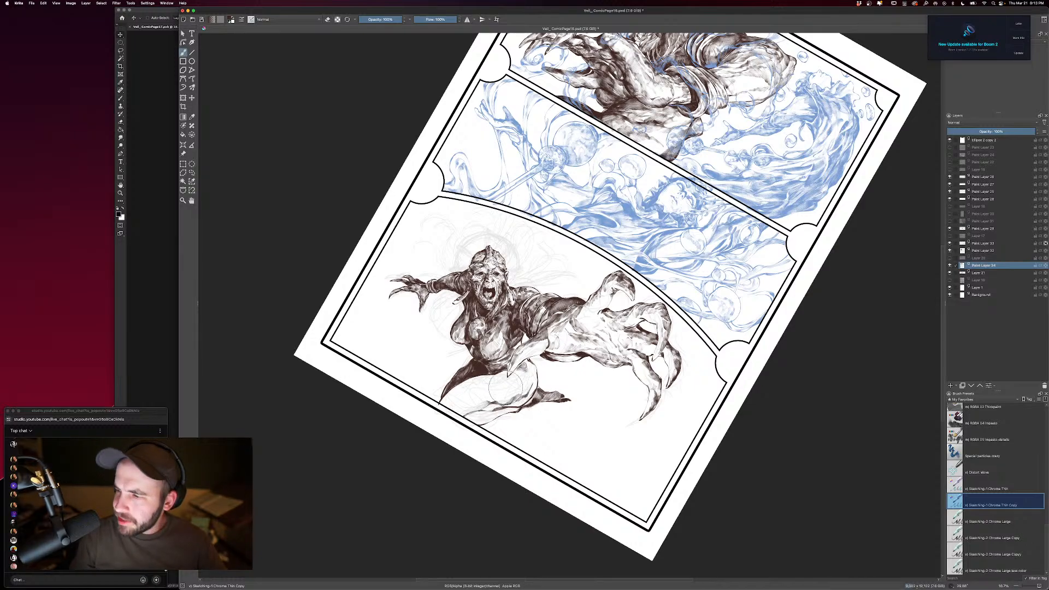
# Show the hidden sketch and blue line-art layers, and toggle Paint Layer 34 off and on to compare the creature with the foreground figure.
pyautogui.click(950, 148)
pyautogui.click(950, 147)
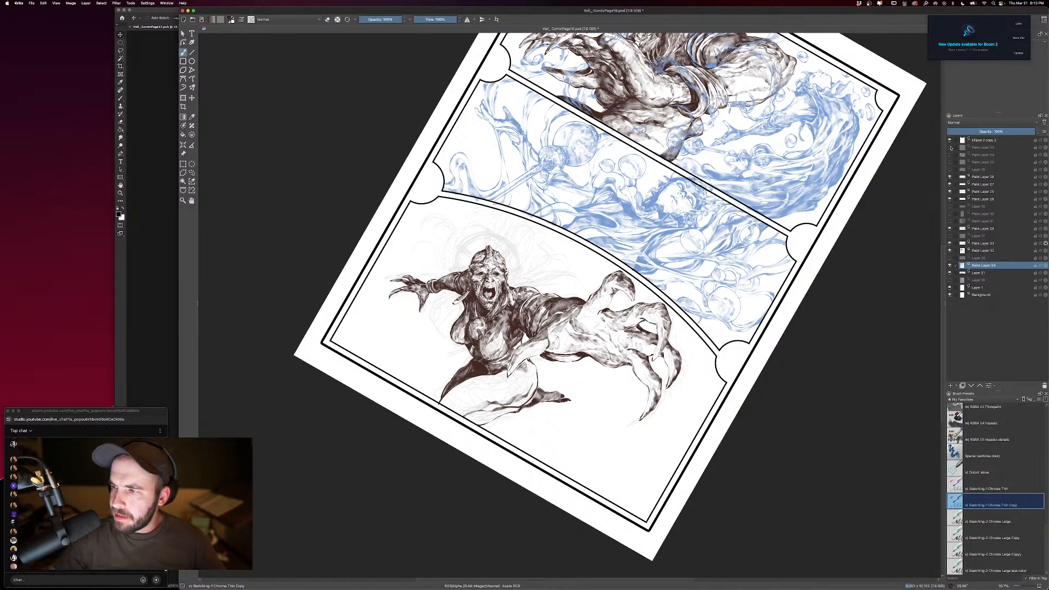
pyautogui.click(950, 148)
pyautogui.click(950, 155)
pyautogui.click(950, 155)
pyautogui.click(950, 155)
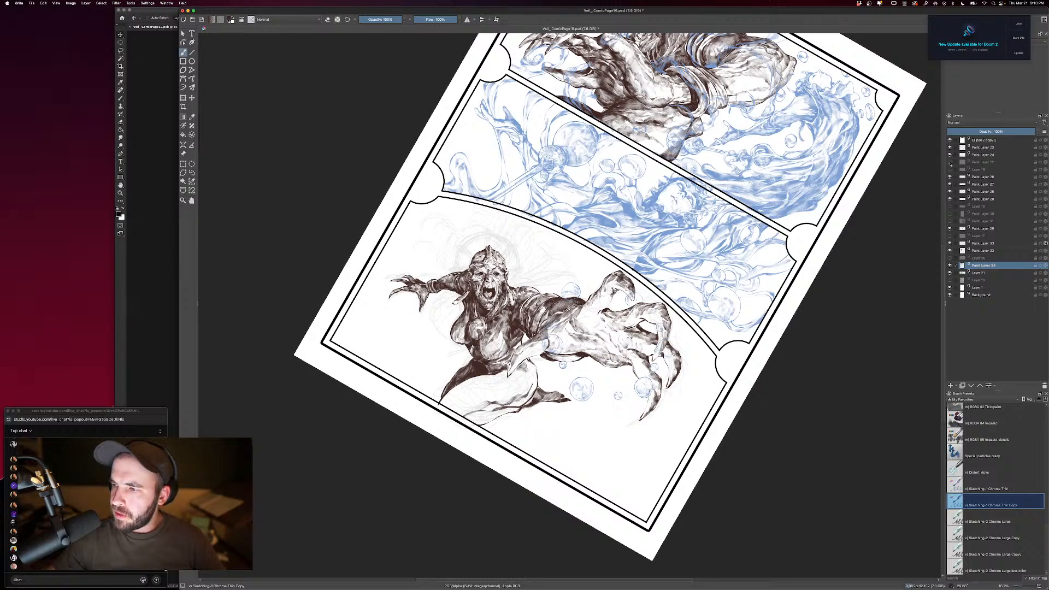
pyautogui.click(950, 162)
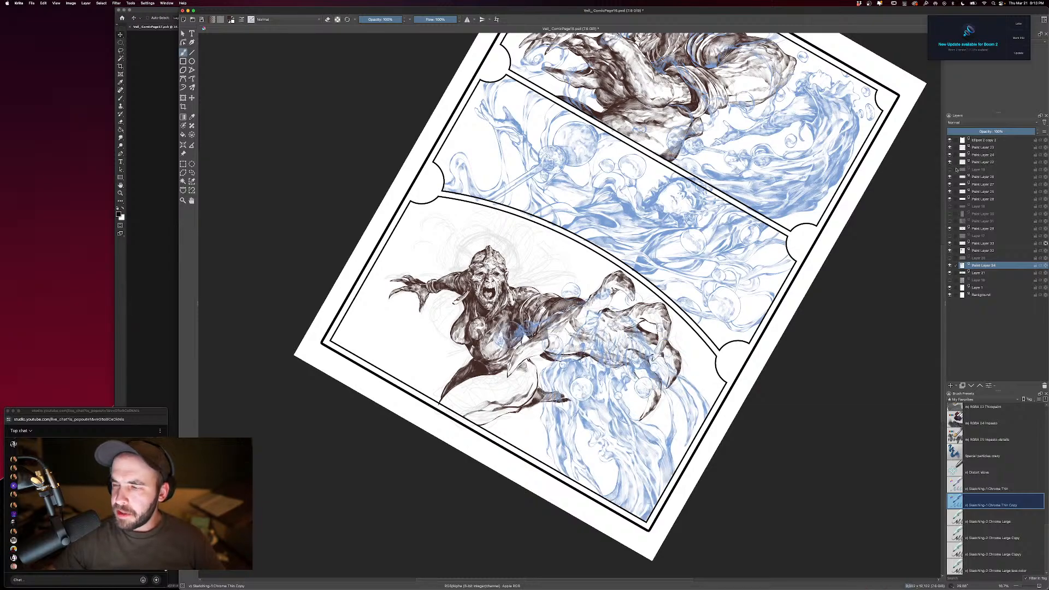
pyautogui.click(950, 169)
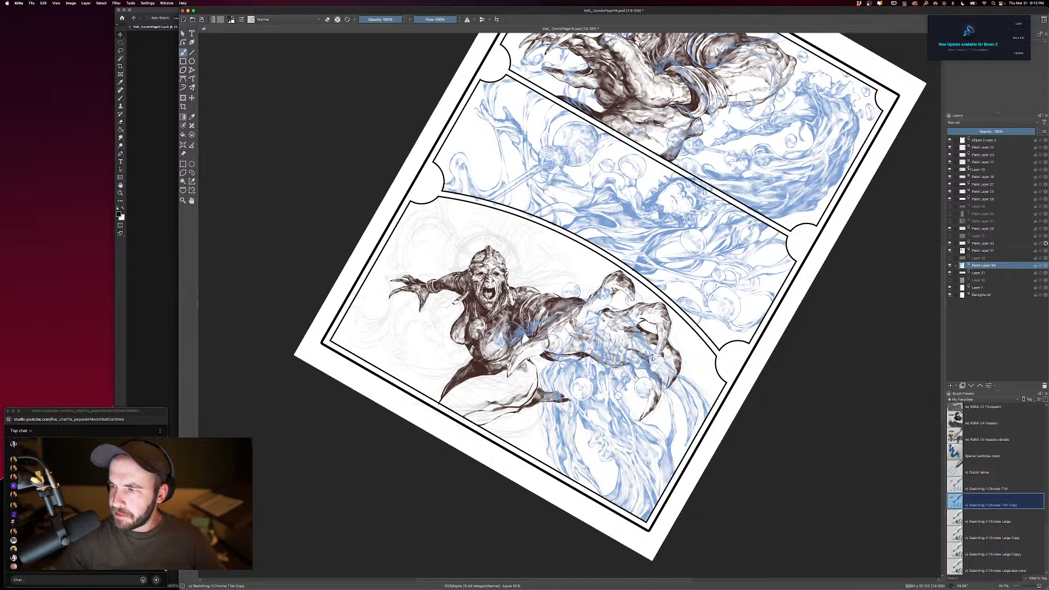
pyautogui.click(949, 266)
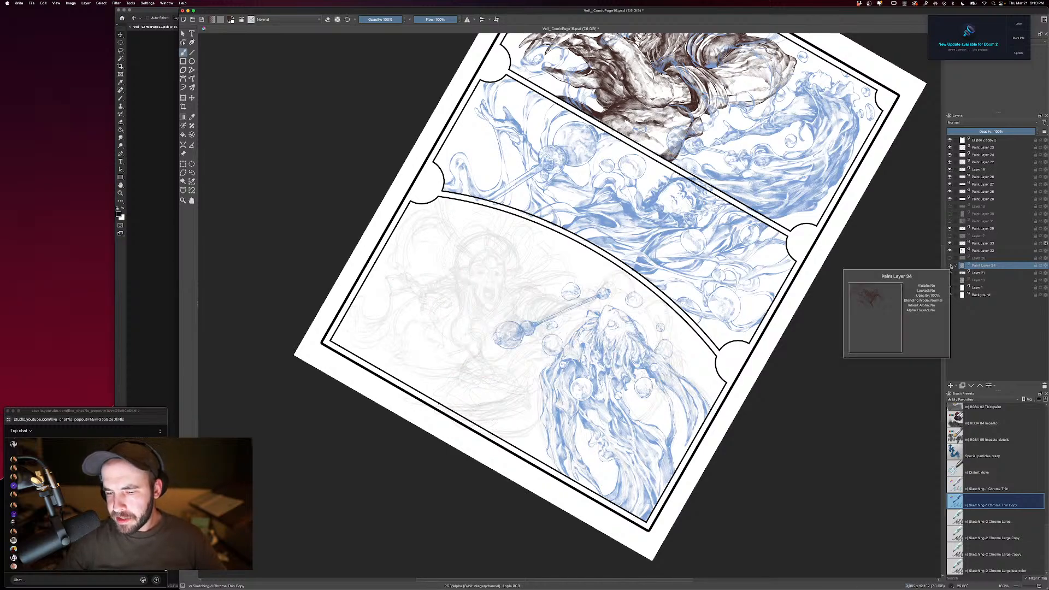
pyautogui.click(949, 266)
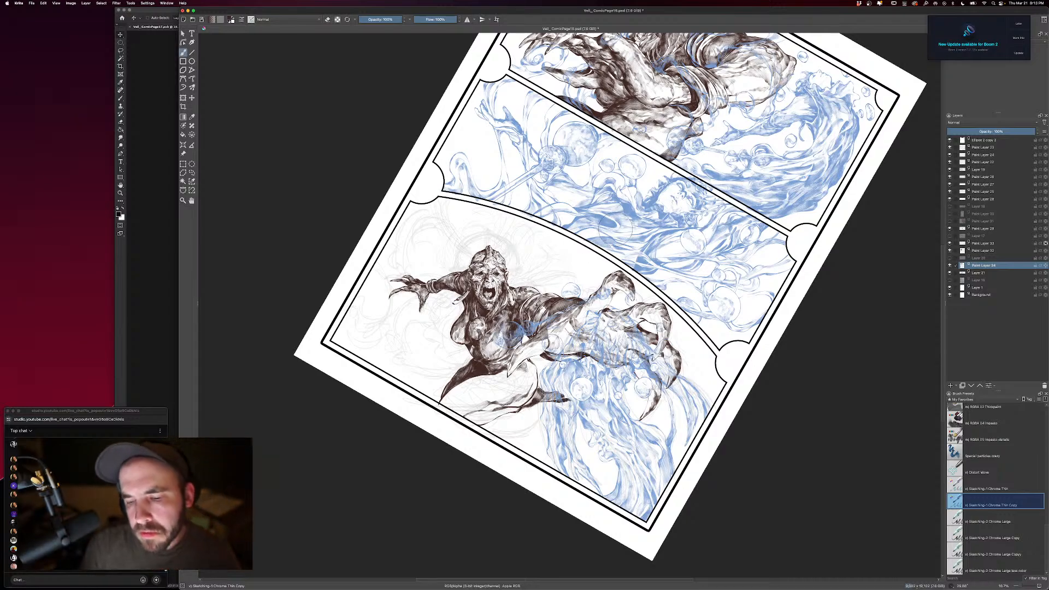
# Hide the blue foreground line-art layers and the rough sketch layer again, leaving the creature's ink visible.
pyautogui.click(950, 147)
pyautogui.click(950, 155)
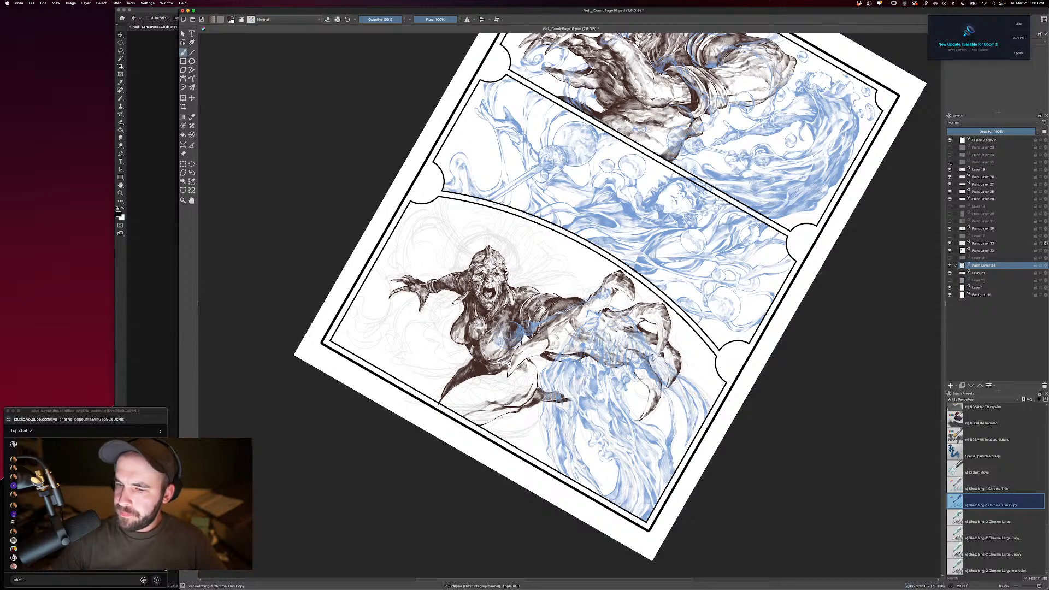
pyautogui.click(950, 169)
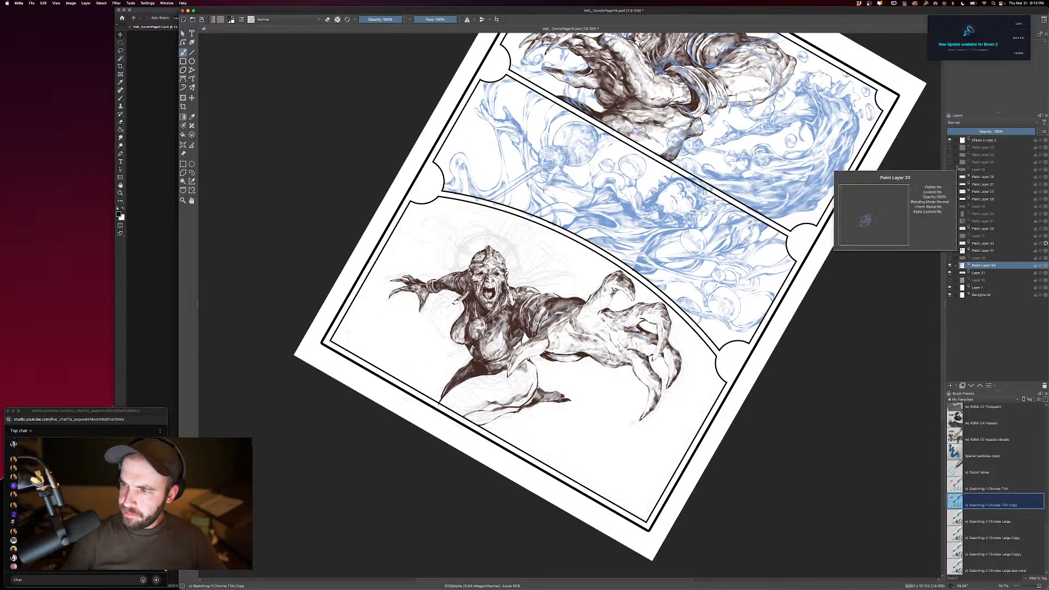
# Ink long curling hair tendrils flowing outward around both sides of the creature's head.
pyautogui.moveTo(540, 400); pyautogui.dragTo(582, 367)
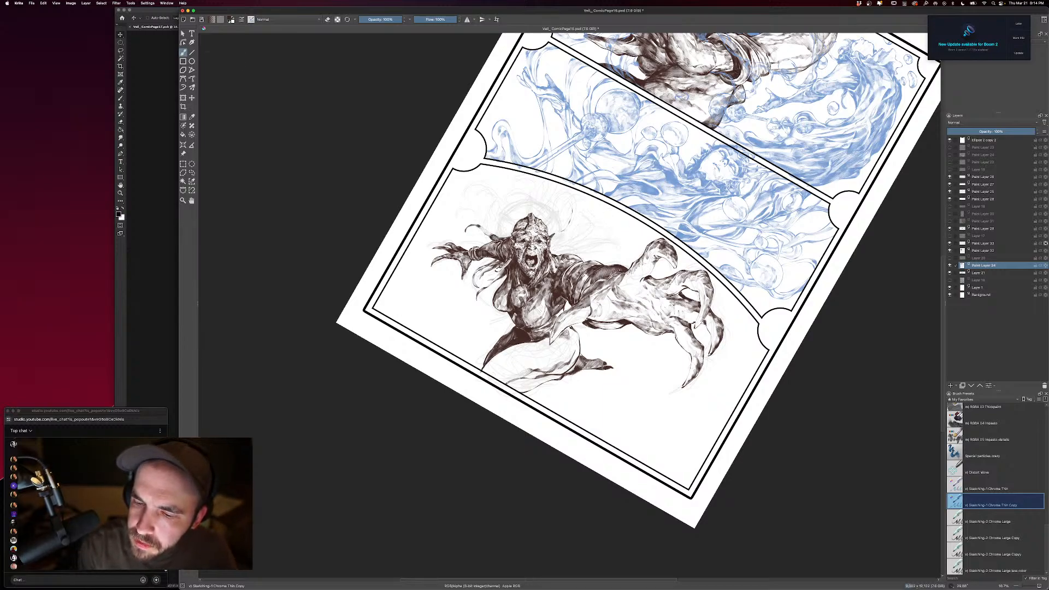
pyautogui.moveTo(575, 210); pyautogui.dragTo(573, 224)
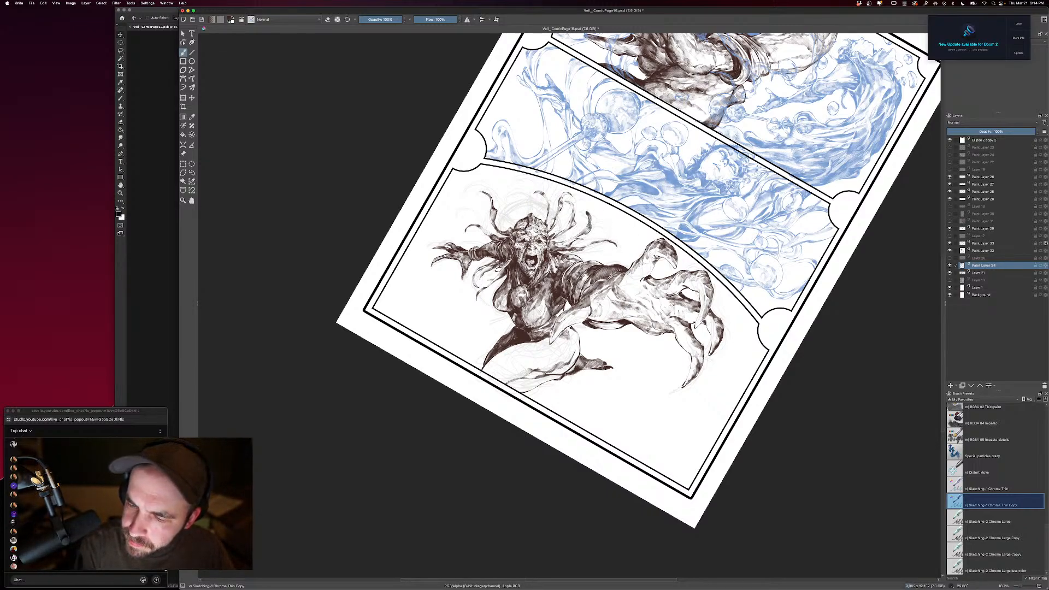
# Ink hatched muscle shading across the creature's bent thigh and lower leg, cleaning up the strokes with the eraser.
pyautogui.press('e')
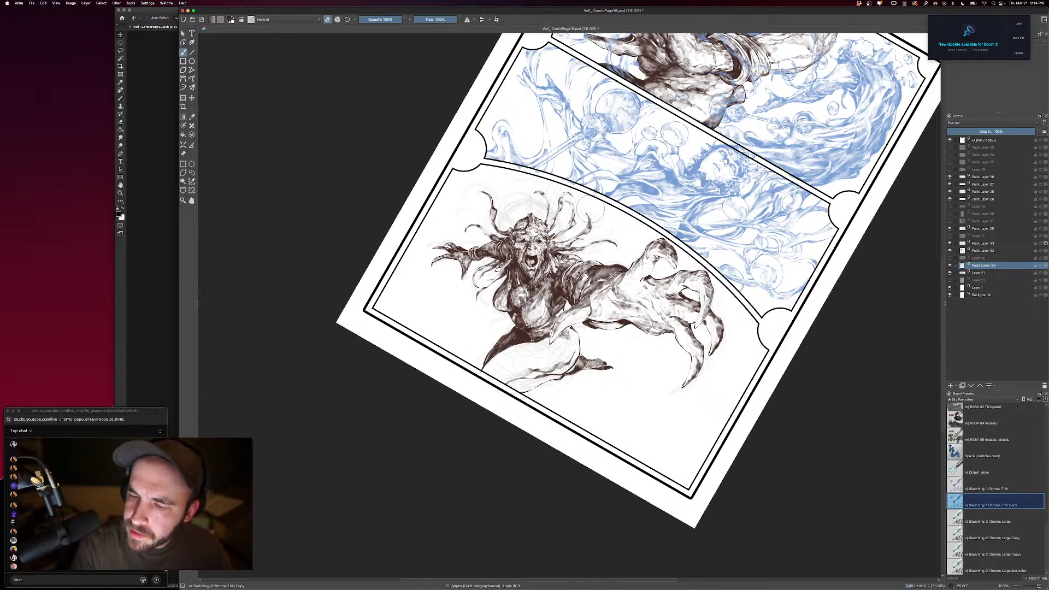
pyautogui.press('e')
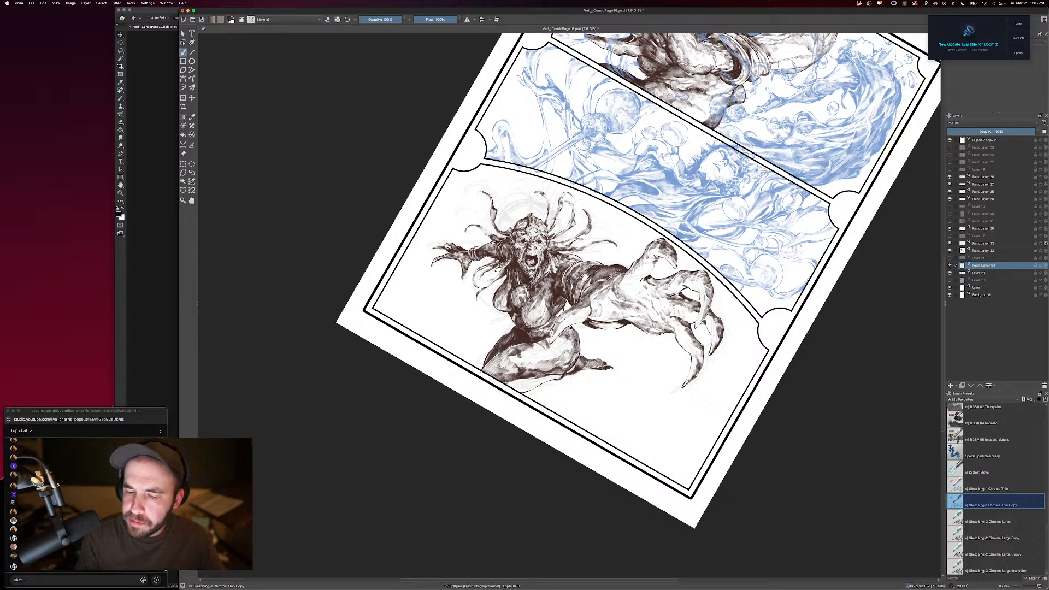
pyautogui.press('e')
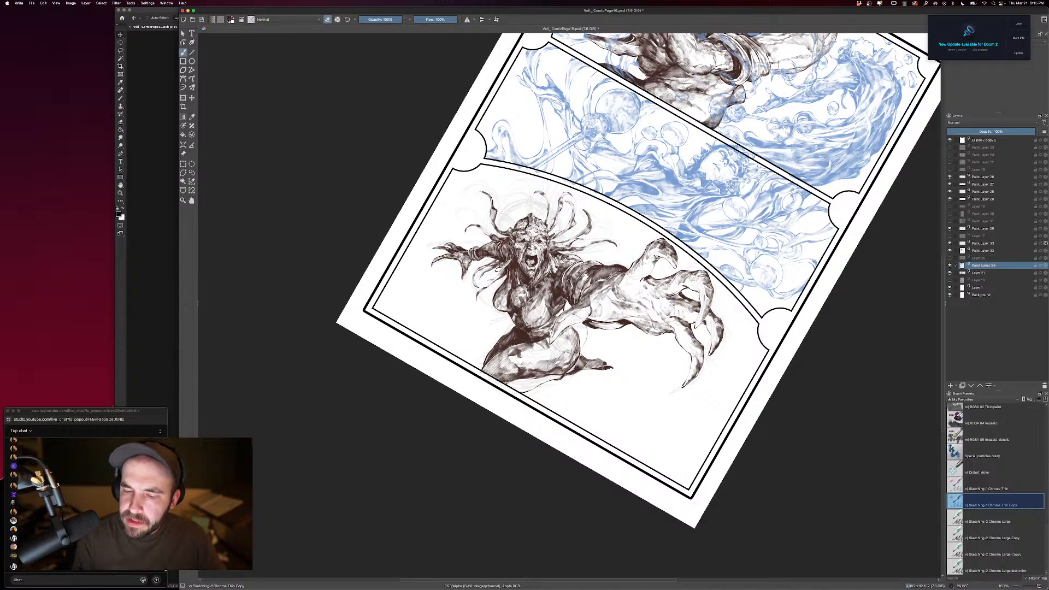
pyautogui.press('e')
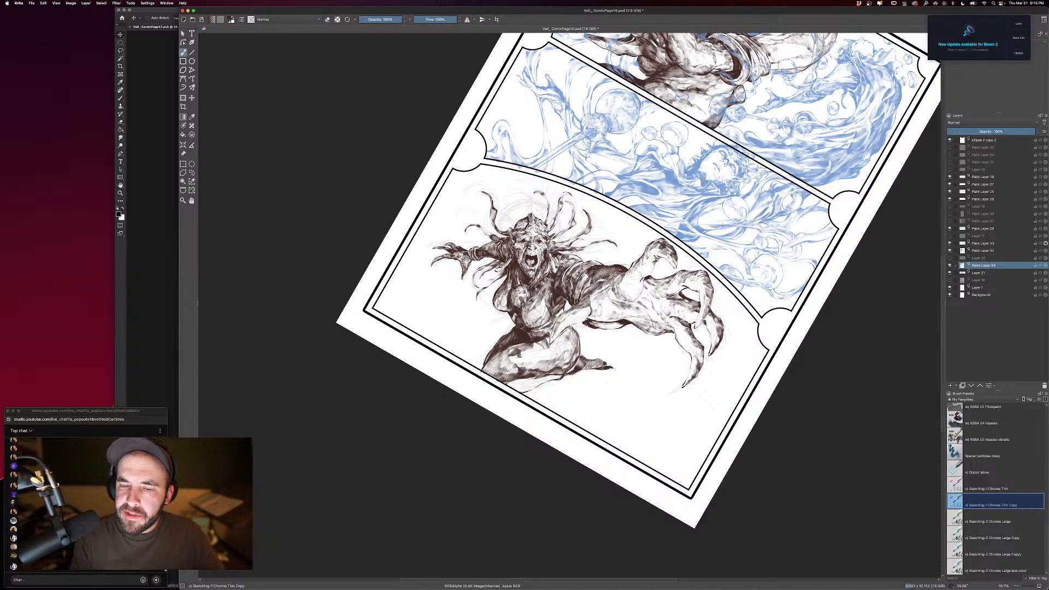
# Ink a spiked crown of horns on the creature's head with a smaller brush, adding the rounded headdress shape behind it.
pyautogui.press('[')
pyautogui.press('[')
pyautogui.press('[')
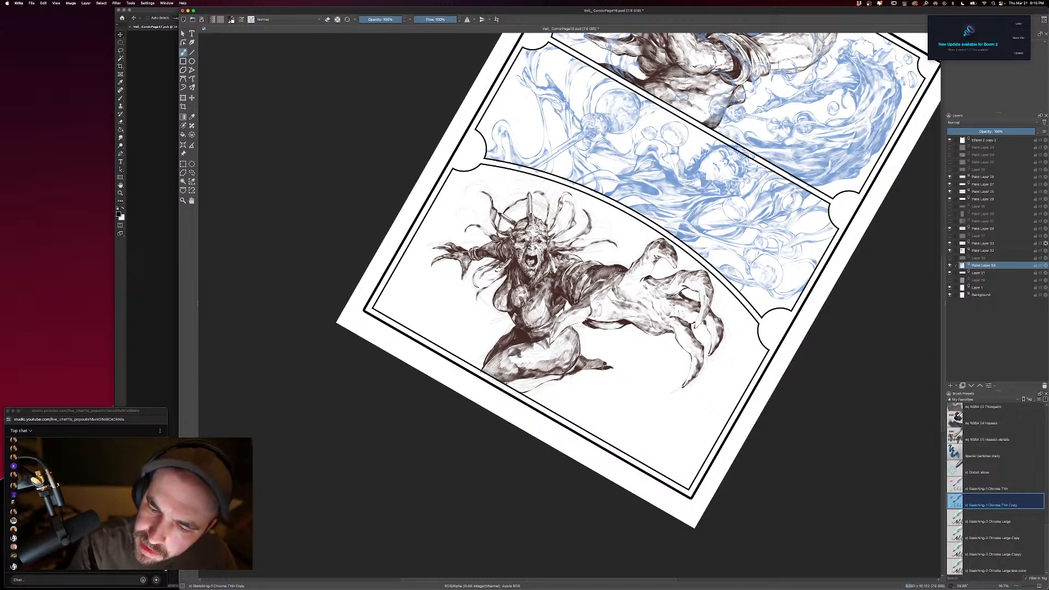
pyautogui.press('e')
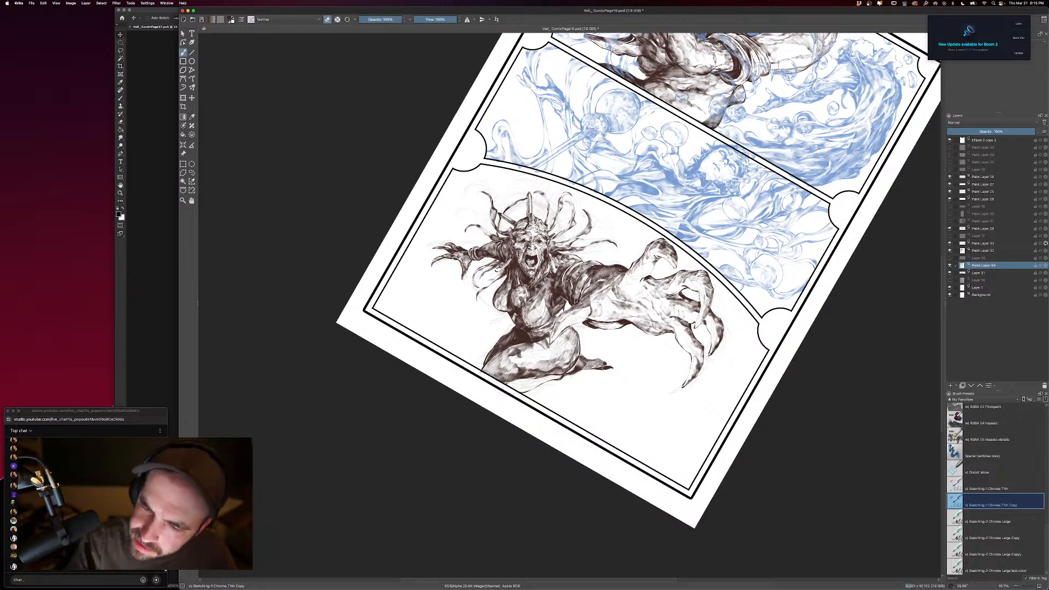
pyautogui.press('e')
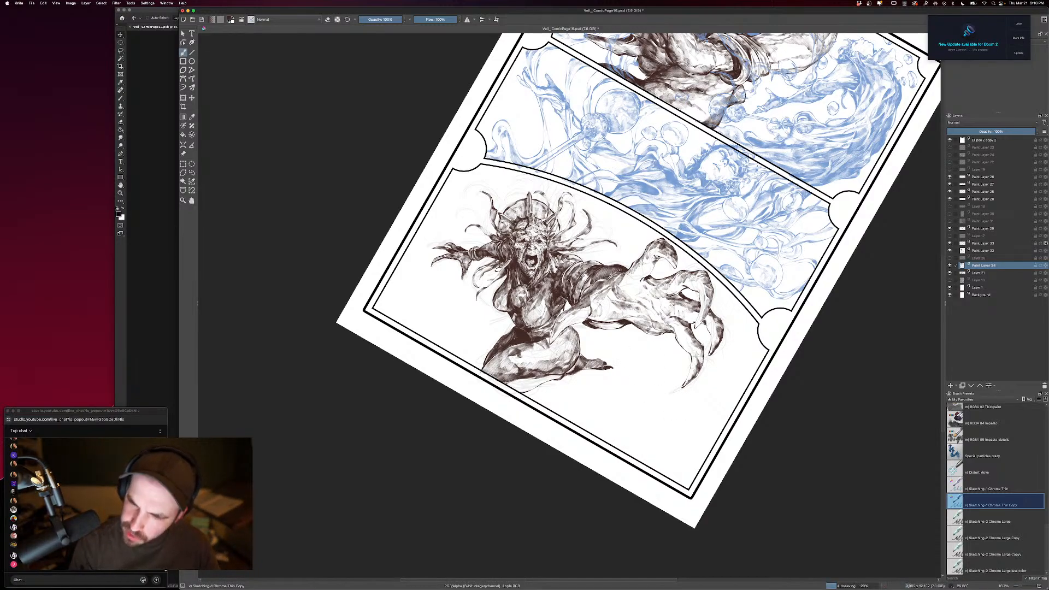
# Darken the underside of the creature's bent leg and ink extra hair strands around the head, trimming them with the eraser.
pyautogui.press('-')
pyautogui.press('-')
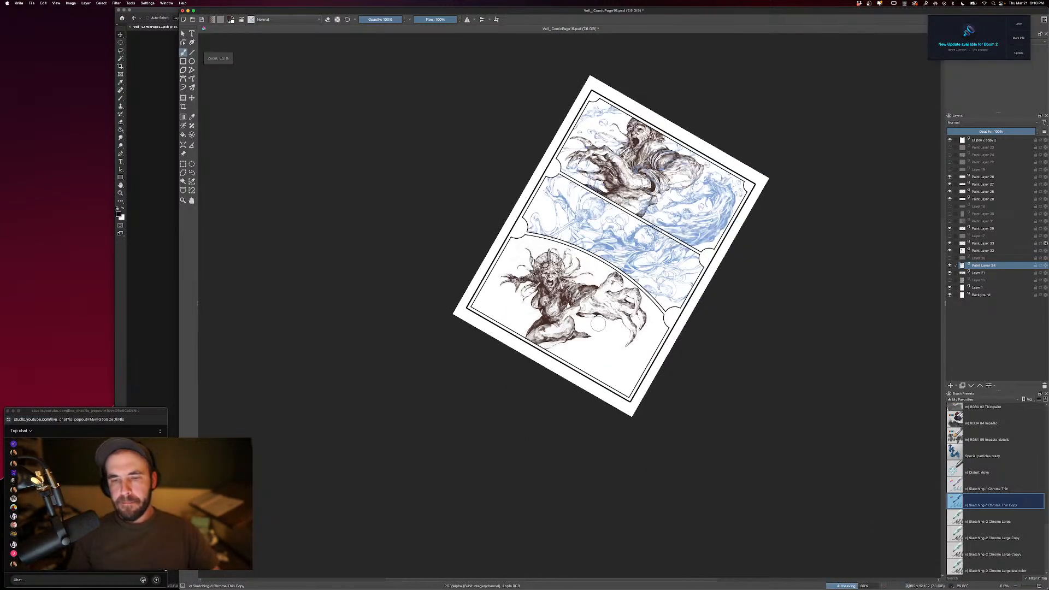
pyautogui.press('+')
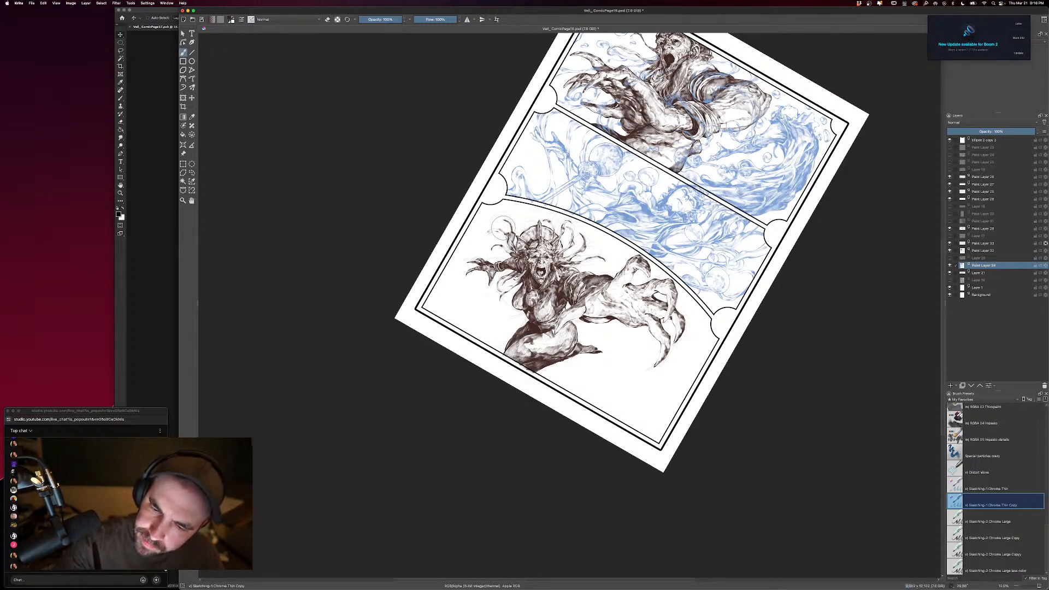
pyautogui.press('e')
pyautogui.press('e')
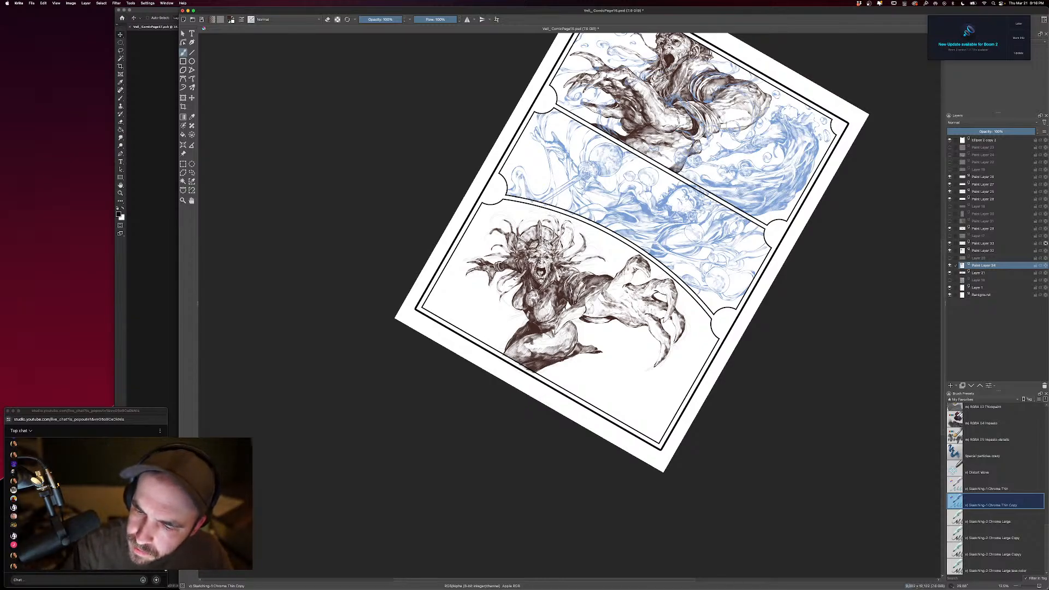
pyautogui.press('e')
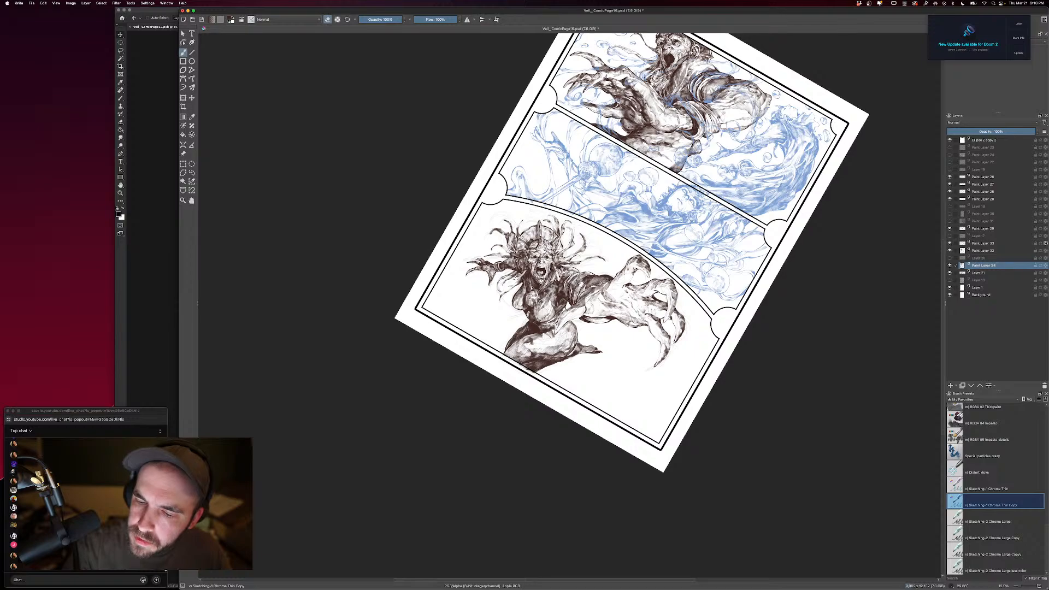
pyautogui.press('e')
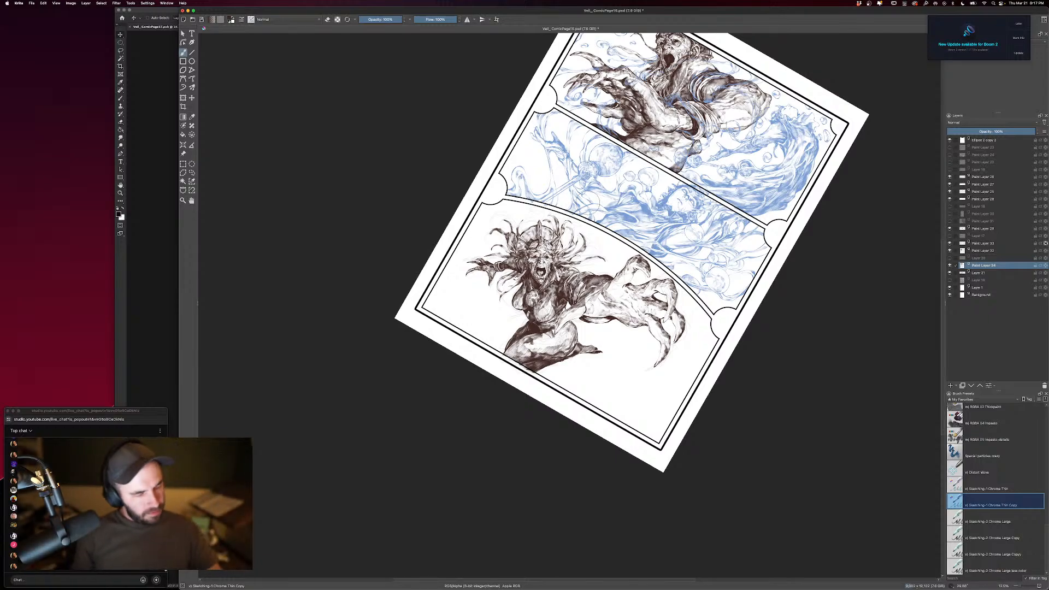
# Fill out the flowing hair around the creature's head and add fine ink strokes over its thigh.
pyautogui.moveTo(588, 200); pyautogui.dragTo(575, 209)
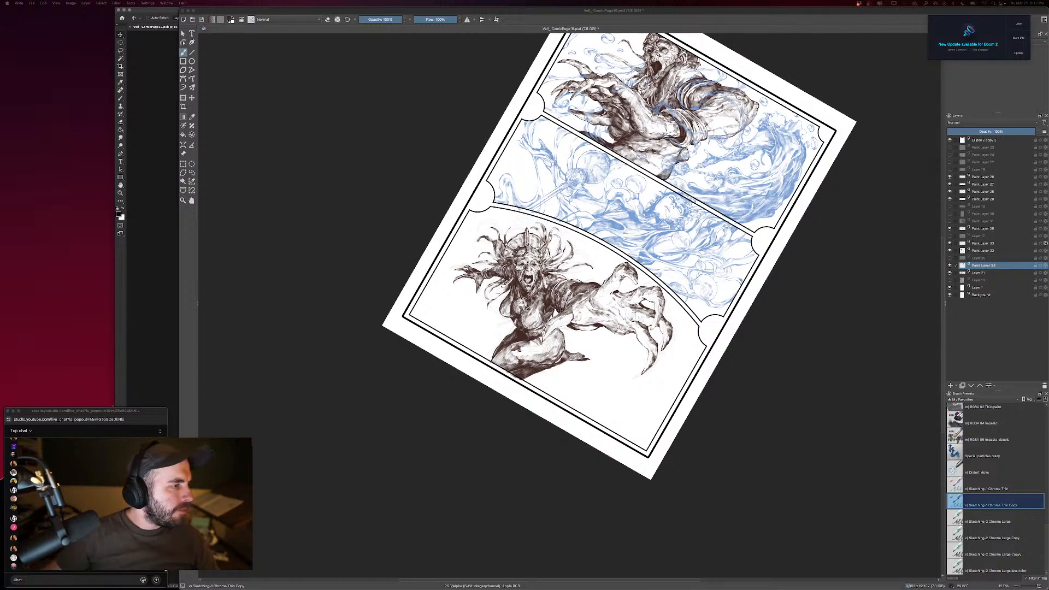
pyautogui.click(501, 496)
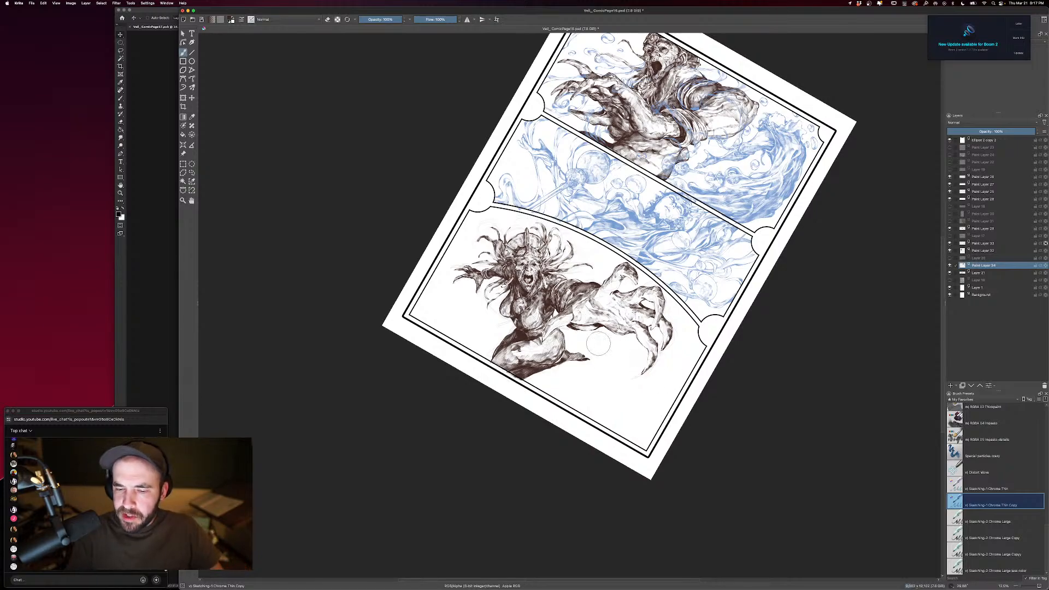
pyautogui.press('+')
pyautogui.moveTo(645, 367); pyautogui.dragTo(704, 428)
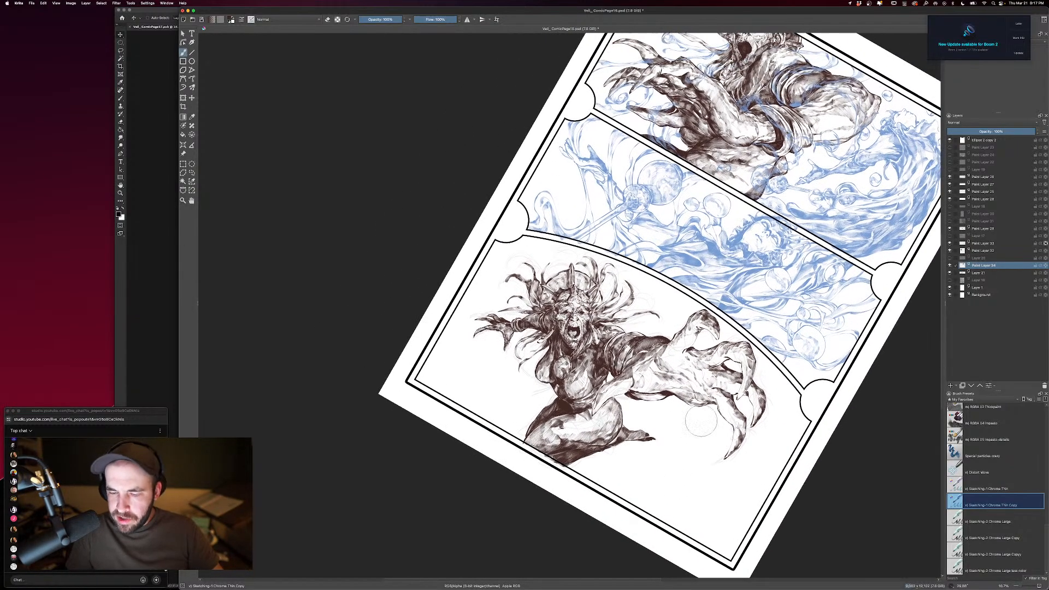
pyautogui.press('[')
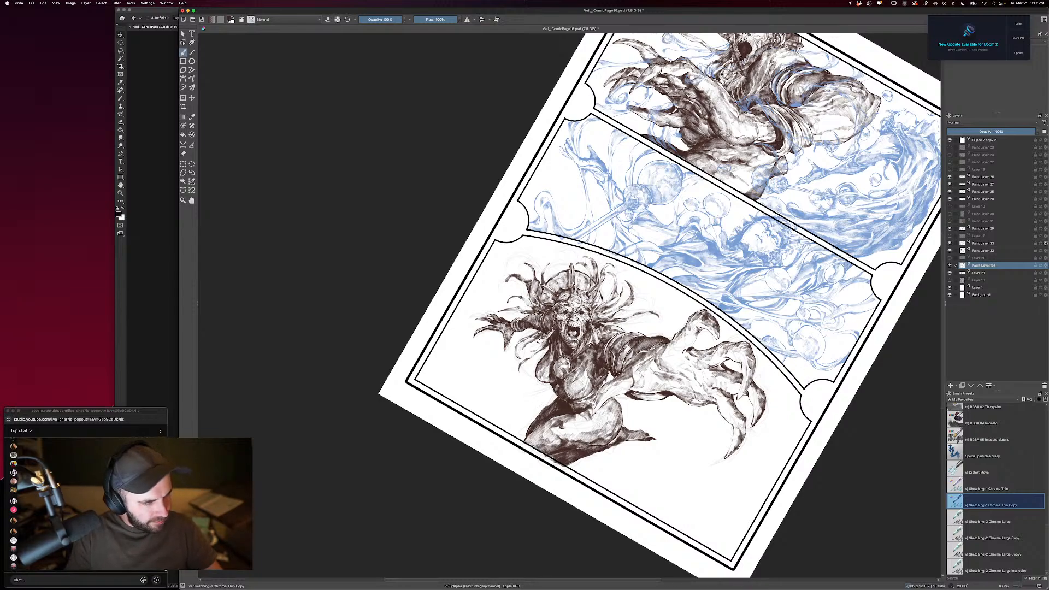
pyautogui.moveTo(606, 406); pyautogui.dragTo(576, 432)
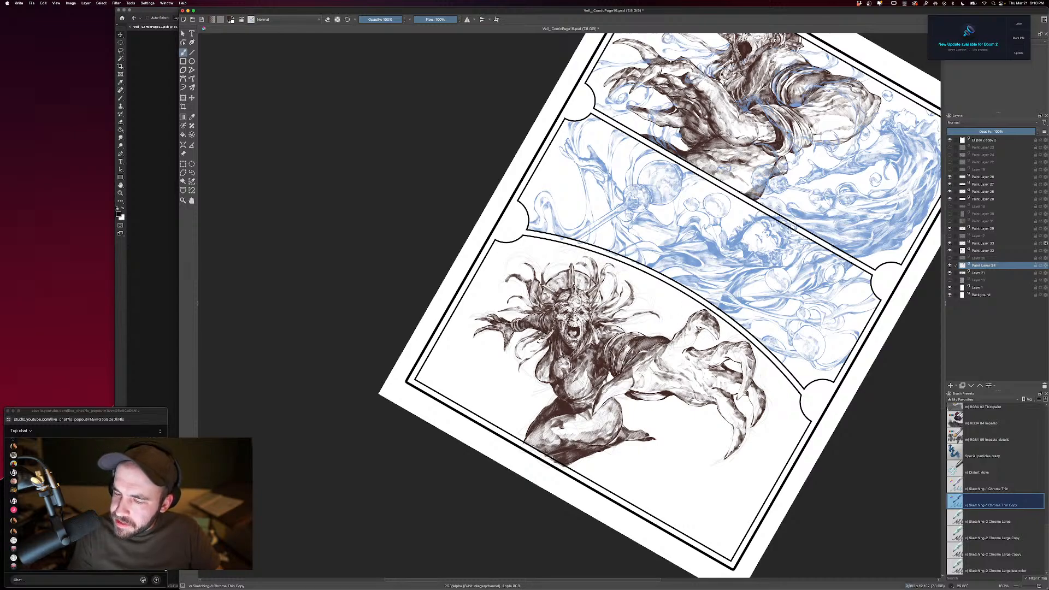
# Examine the inked creature up close and against the whole comic page.
pyautogui.scroll(-3, 759, 366)
pyautogui.hscroll(2, 760, 366)
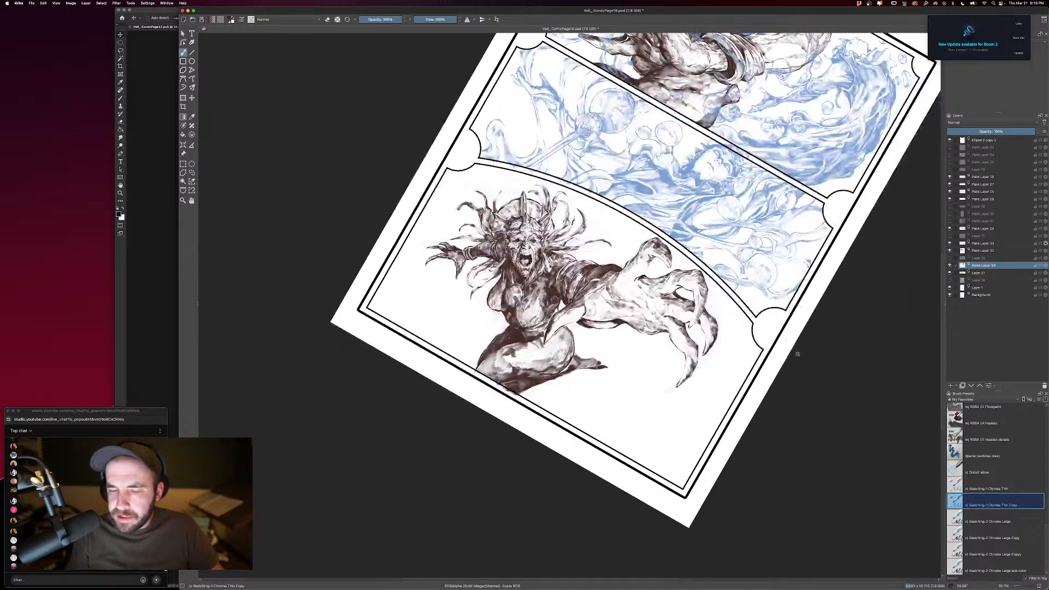
pyautogui.scroll(1, 809, 337)
pyautogui.hscroll(1, 809, 337)
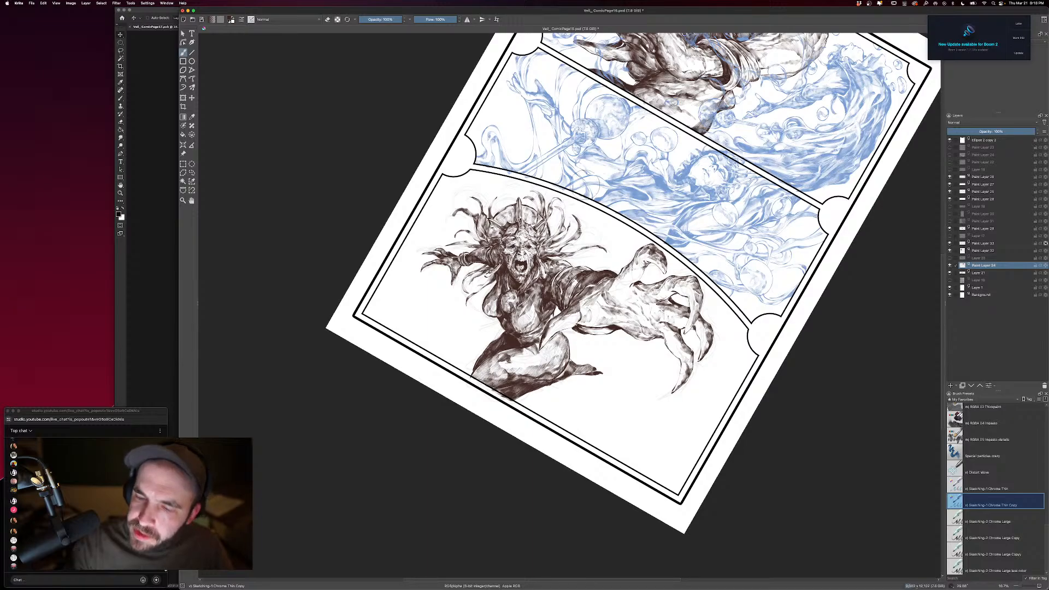
pyautogui.press('-')
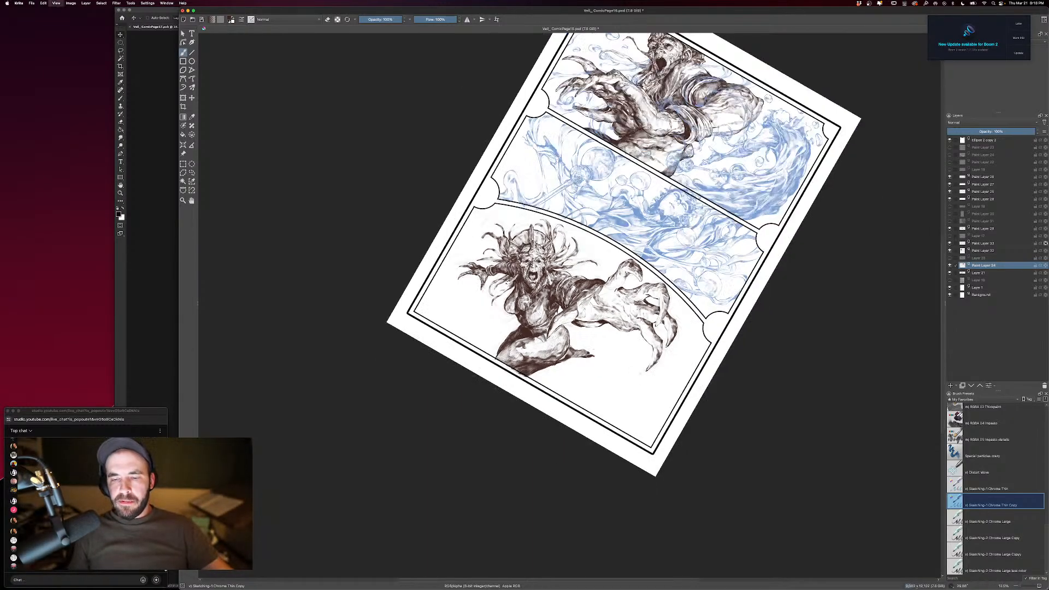
pyautogui.press('-')
pyautogui.press('=')
pyautogui.press('=')
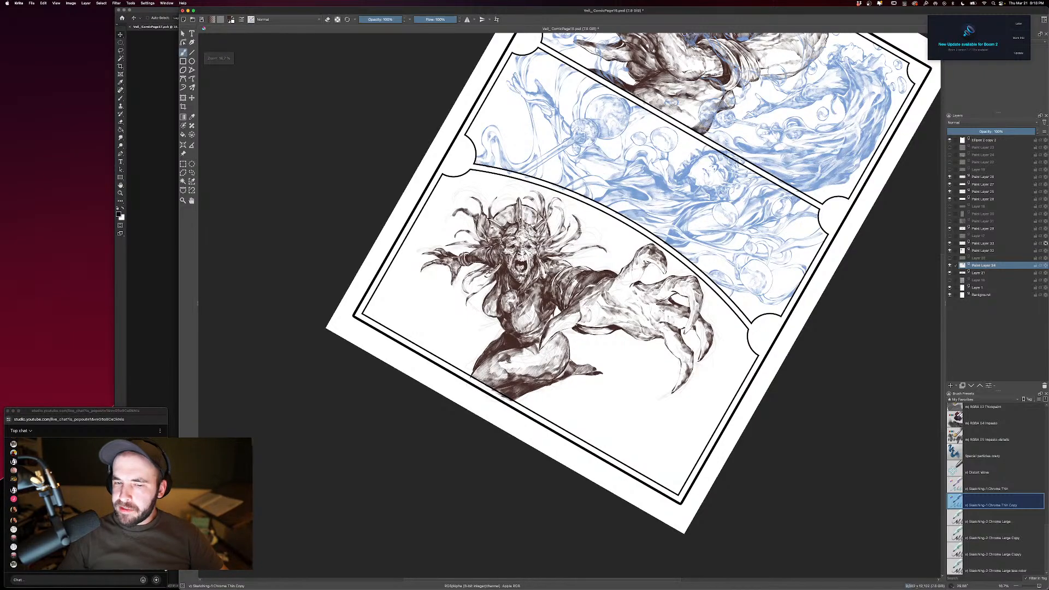
# Hide the rough sketch layer and add a new paint layer beneath the creature's ink layer.
pyautogui.click(950, 272)
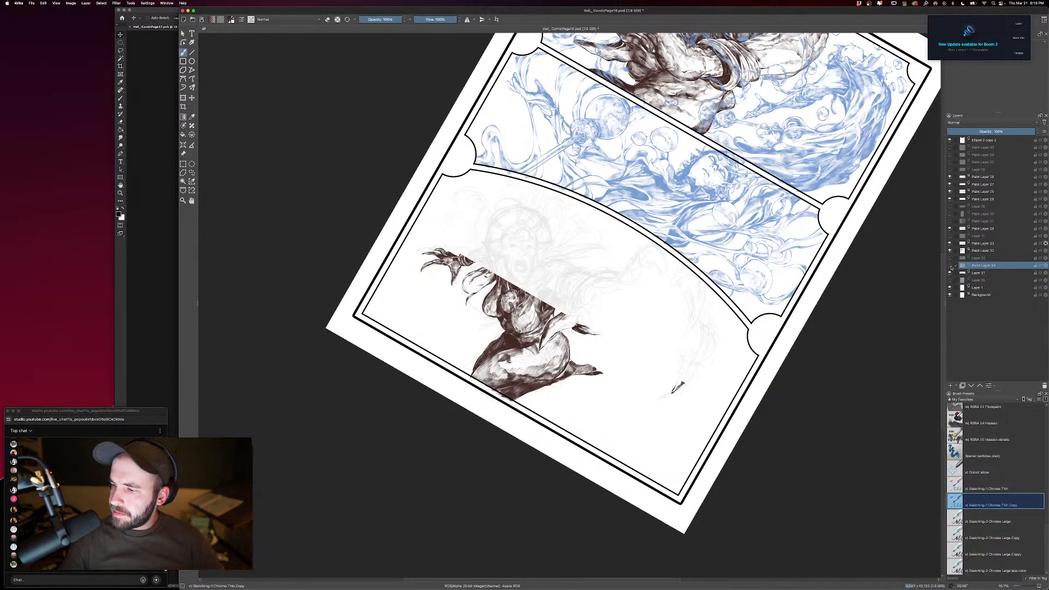
pyautogui.click(950, 273)
pyautogui.click(950, 272)
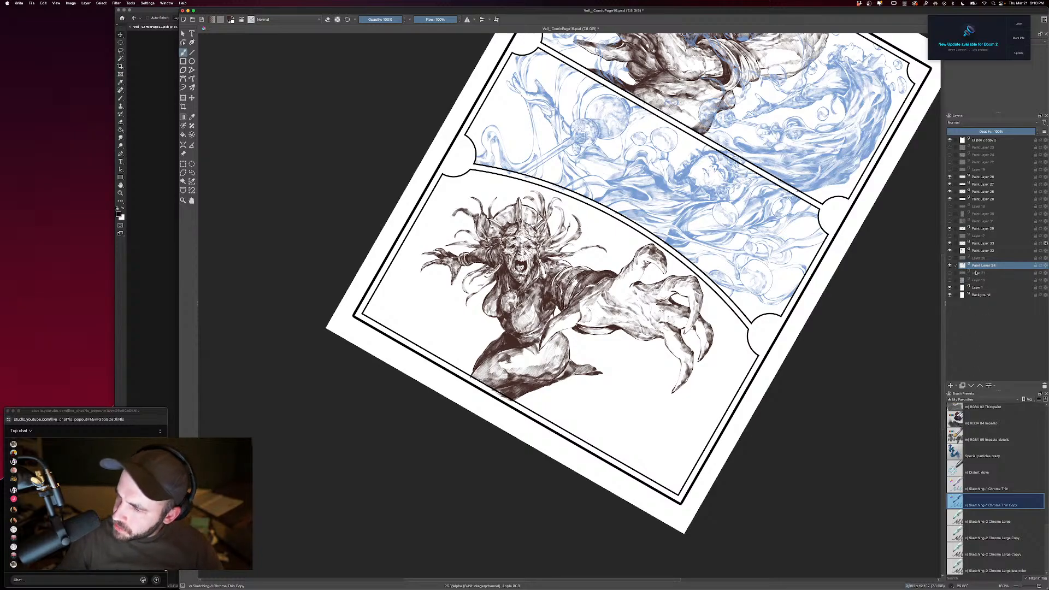
pyautogui.click(951, 386)
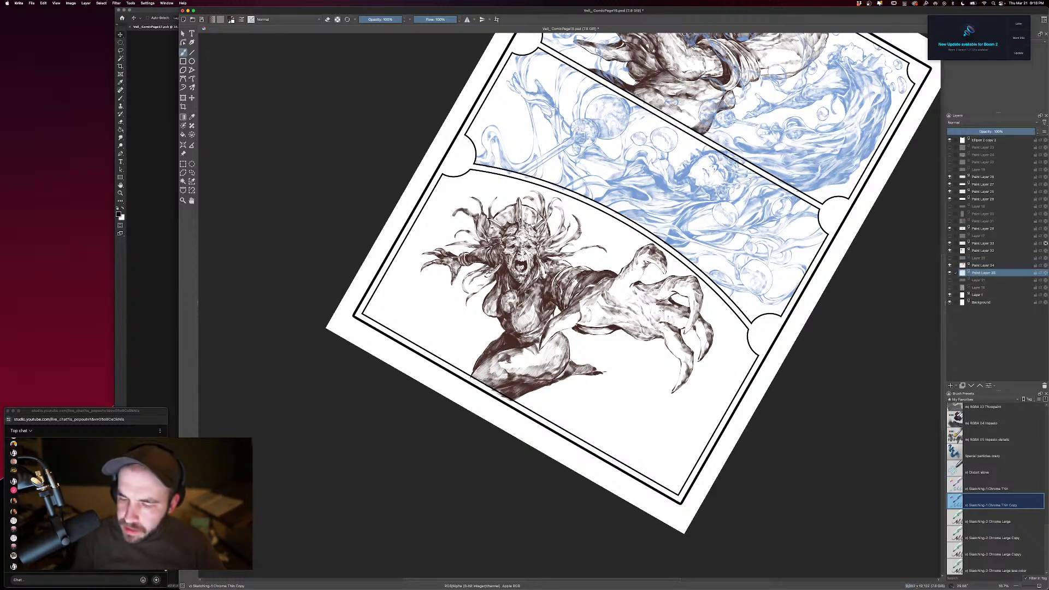
# Ink jagged, dark-hatched rocks beneath and behind the creature's bent leg on the new layer.
pyautogui.moveTo(603, 373)
pyautogui.mouseDown()
pyautogui.moveTo(618, 367)
pyautogui.moveTo(612, 355)
pyautogui.mouseUp()
pyautogui.moveTo(604, 365)
pyautogui.mouseDown()
pyautogui.moveTo(622, 356)
pyautogui.moveTo(595, 343)
pyautogui.moveTo(601, 334)
pyautogui.moveTo(590, 354)
pyautogui.moveTo(601, 384)
pyautogui.mouseUp()
pyautogui.moveTo(579, 399)
pyautogui.mouseDown()
pyautogui.moveTo(612, 354)
pyautogui.moveTo(593, 378)
pyautogui.moveTo(567, 383)
pyautogui.moveTo(577, 402)
pyautogui.moveTo(525, 420)
pyautogui.moveTo(527, 407)
pyautogui.moveTo(515, 409)
pyautogui.moveTo(552, 409)
pyautogui.mouseUp()
pyautogui.hotkey('ctrl', 'z')
pyautogui.moveTo(566, 413); pyautogui.dragTo(544, 420)
pyautogui.moveTo(606, 332); pyautogui.dragTo(568, 354)
pyautogui.moveTo(585, 341)
pyautogui.mouseDown()
pyautogui.moveTo(569, 357)
pyautogui.moveTo(571, 336)
pyautogui.moveTo(561, 343)
pyautogui.mouseUp()
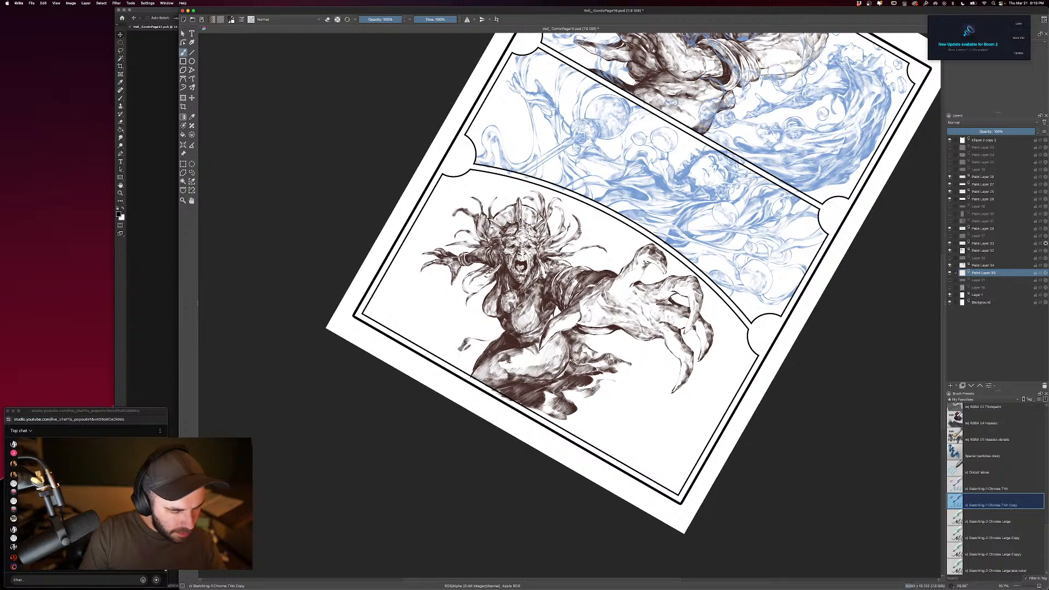
# Ink a cluster of craggy, shaded rocks on the ground to the left of the creature's hip.
pyautogui.moveTo(475, 338); pyautogui.dragTo(453, 362)
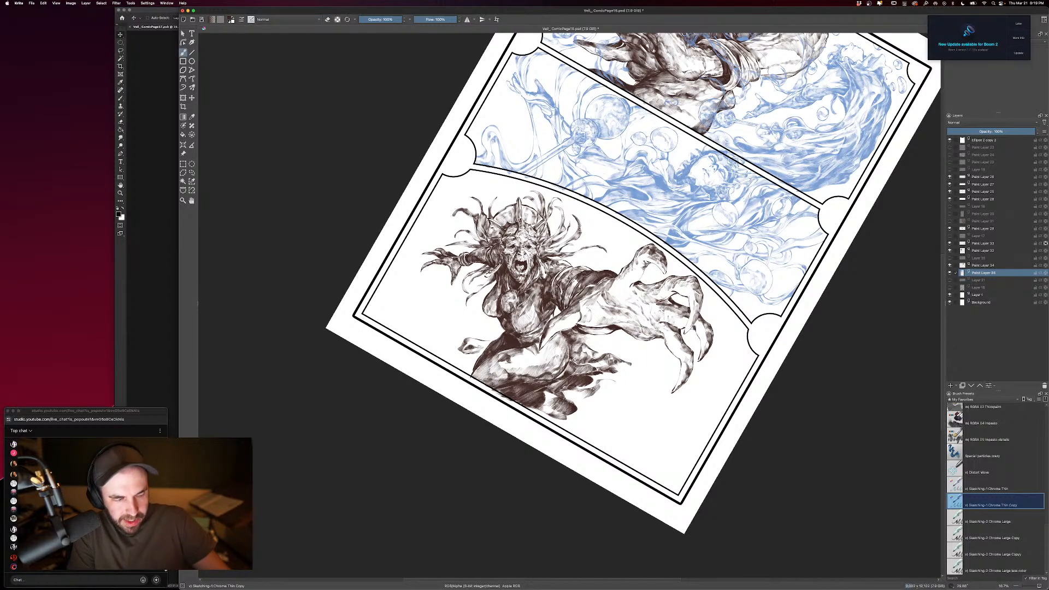
pyautogui.moveTo(421, 469); pyautogui.dragTo(480, 497)
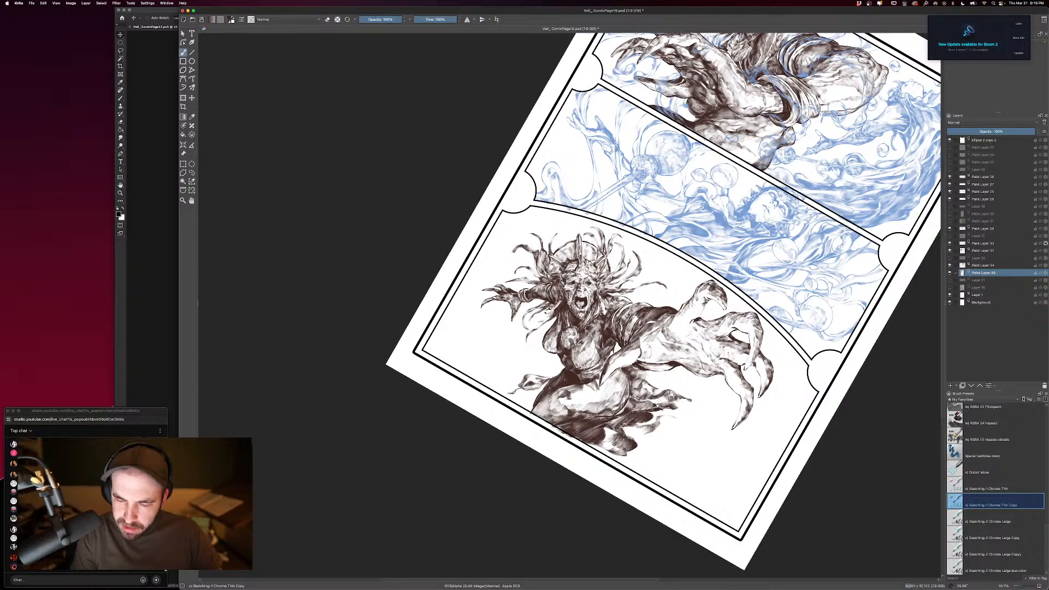
pyautogui.moveTo(501, 394)
pyautogui.mouseDown()
pyautogui.moveTo(531, 391)
pyautogui.moveTo(535, 405)
pyautogui.mouseUp()
pyautogui.moveTo(503, 397)
pyautogui.mouseDown()
pyautogui.moveTo(528, 390)
pyautogui.moveTo(530, 407)
pyautogui.mouseUp()
pyautogui.moveTo(508, 399)
pyautogui.mouseDown()
pyautogui.moveTo(532, 413)
pyautogui.moveTo(531, 377)
pyautogui.moveTo(545, 378)
pyautogui.moveTo(476, 380)
pyautogui.mouseUp()
pyautogui.moveTo(479, 377); pyautogui.dragTo(503, 386)
pyautogui.moveTo(504, 384); pyautogui.dragTo(520, 379)
pyautogui.moveTo(499, 391)
pyautogui.mouseDown()
pyautogui.moveTo(520, 383)
pyautogui.moveTo(508, 392)
pyautogui.mouseUp()
pyautogui.moveTo(483, 386)
pyautogui.mouseDown()
pyautogui.moveTo(511, 393)
pyautogui.moveTo(519, 380)
pyautogui.mouseUp()
pyautogui.moveTo(540, 377)
pyautogui.mouseDown()
pyautogui.moveTo(557, 344)
pyautogui.moveTo(509, 371)
pyautogui.moveTo(530, 360)
pyautogui.moveTo(519, 366)
pyautogui.mouseUp()
pyautogui.moveTo(523, 361)
pyautogui.mouseDown()
pyautogui.moveTo(512, 367)
pyautogui.moveTo(531, 369)
pyautogui.moveTo(520, 378)
pyautogui.moveTo(553, 357)
pyautogui.moveTo(544, 369)
pyautogui.moveTo(554, 373)
pyautogui.moveTo(535, 378)
pyautogui.moveTo(560, 377)
pyautogui.mouseUp()
pyautogui.moveTo(545, 378); pyautogui.dragTo(555, 362)
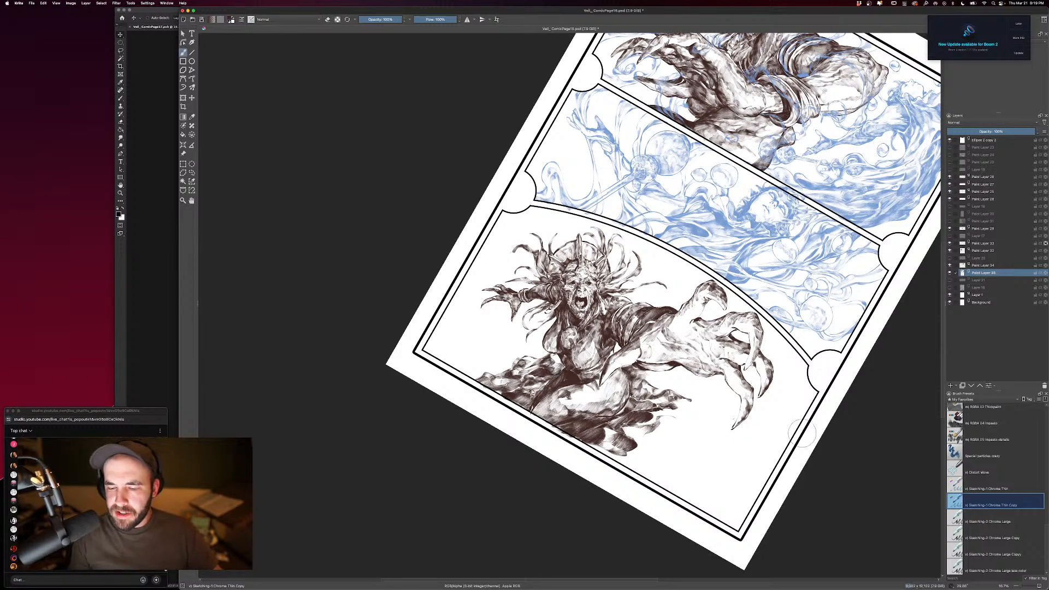
# Ink rough ground shapes with dark hatching below the creature's outstretched hand, using a smaller brush.
pyautogui.press('[')
pyautogui.press('[')
pyautogui.moveTo(701, 452)
pyautogui.mouseDown()
pyautogui.moveTo(716, 443)
pyautogui.moveTo(629, 469)
pyautogui.moveTo(621, 484)
pyautogui.moveTo(673, 476)
pyautogui.mouseUp()
pyautogui.moveTo(717, 468)
pyautogui.mouseDown()
pyautogui.moveTo(690, 491)
pyautogui.moveTo(648, 489)
pyautogui.mouseUp()
pyautogui.moveTo(665, 450); pyautogui.dragTo(634, 458)
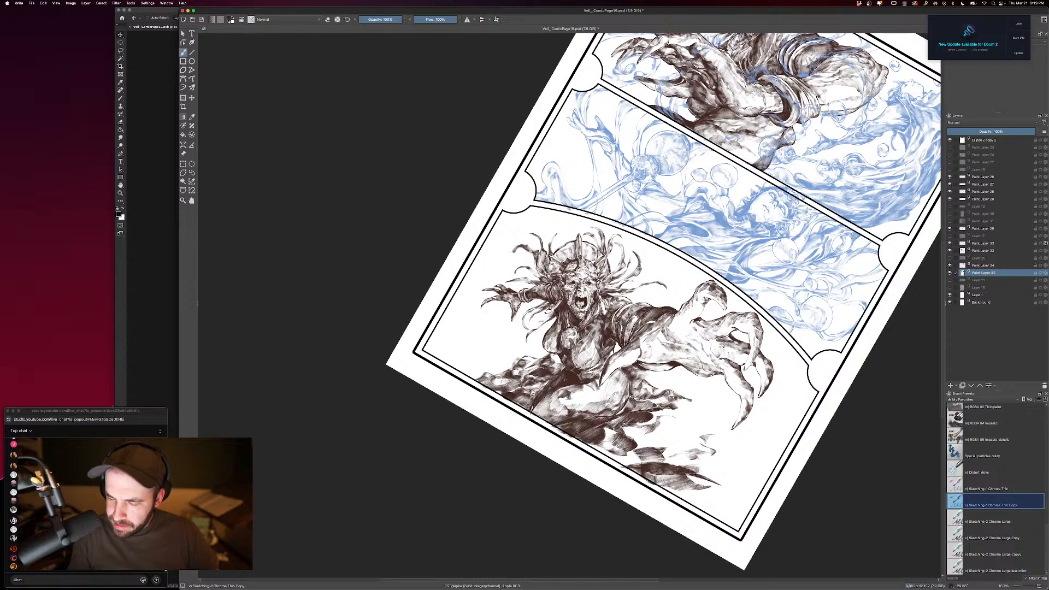
pyautogui.moveTo(698, 440)
pyautogui.mouseDown()
pyautogui.moveTo(656, 456)
pyautogui.moveTo(637, 451)
pyautogui.mouseUp()
# Soften and break up the ground hatching below the creature's leg and hand with the eraser.
pyautogui.press('e')
pyautogui.moveTo(691, 415)
pyautogui.mouseDown()
pyautogui.moveTo(656, 452)
pyautogui.moveTo(635, 453)
pyautogui.moveTo(647, 456)
pyautogui.mouseUp()
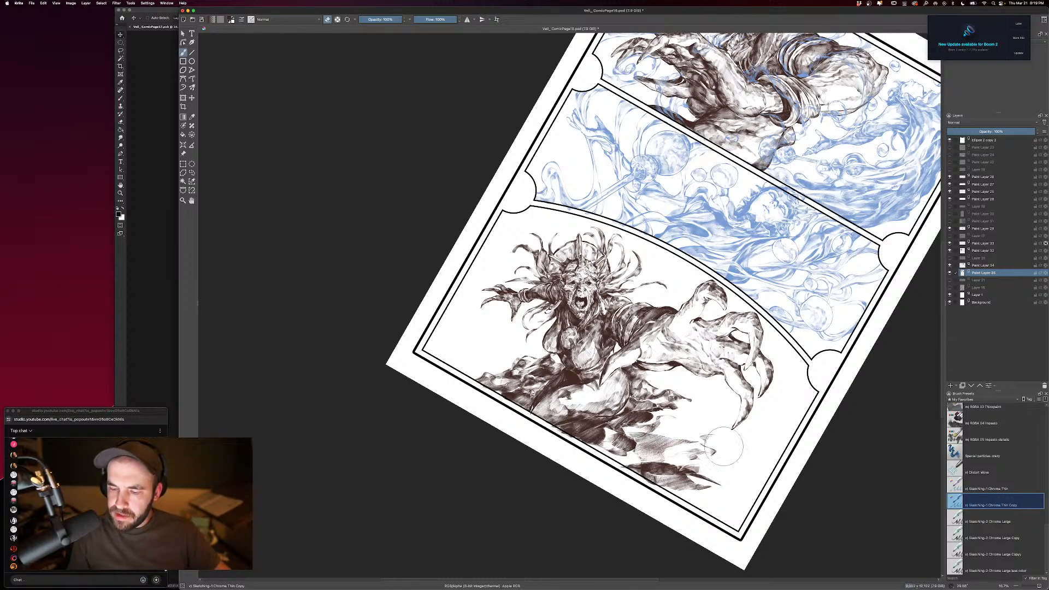
pyautogui.press('-')
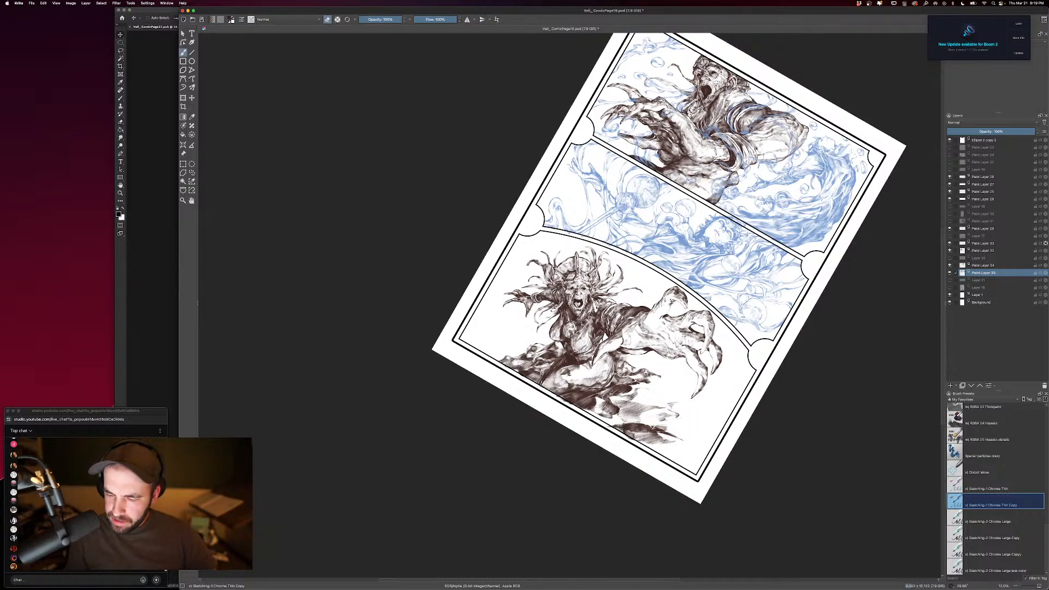
pyautogui.moveTo(666, 440)
pyautogui.mouseDown()
pyautogui.moveTo(615, 424)
pyautogui.moveTo(660, 440)
pyautogui.moveTo(608, 404)
pyautogui.moveTo(580, 406)
pyautogui.moveTo(625, 389)
pyautogui.moveTo(604, 394)
pyautogui.mouseUp()
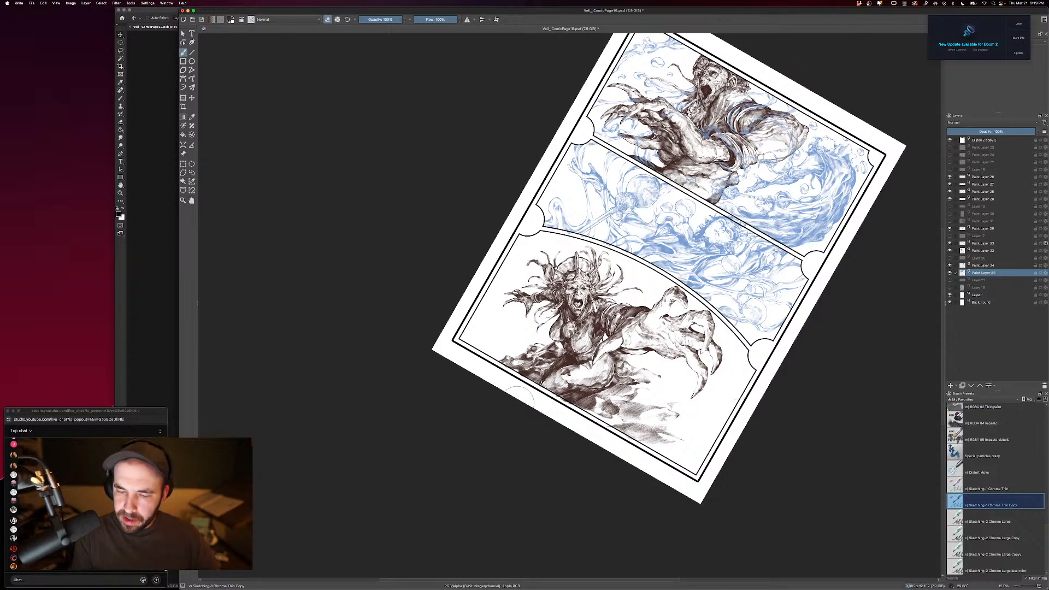
# Extend the inked rocks along the ground to the panel's lower-left corner, carving their edges with the eraser.
pyautogui.press('e')
pyautogui.moveTo(531, 371)
pyautogui.mouseDown()
pyautogui.moveTo(541, 381)
pyautogui.moveTo(523, 388)
pyautogui.mouseUp()
pyautogui.moveTo(598, 396); pyautogui.dragTo(589, 417)
pyautogui.press('[')
pyautogui.moveTo(481, 331)
pyautogui.mouseDown()
pyautogui.moveTo(473, 348)
pyautogui.moveTo(487, 359)
pyautogui.mouseUp()
pyautogui.moveTo(512, 352); pyautogui.dragTo(474, 352)
pyautogui.moveTo(479, 336); pyautogui.dragTo(470, 350)
pyautogui.moveTo(486, 343); pyautogui.dragTo(476, 352)
pyautogui.press('e')
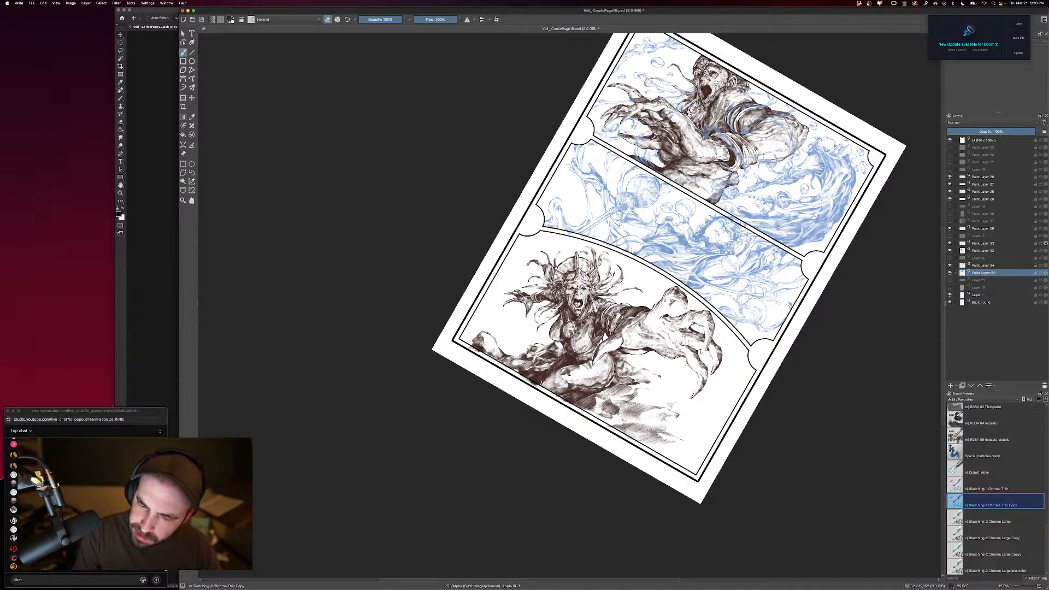
pyautogui.press('e')
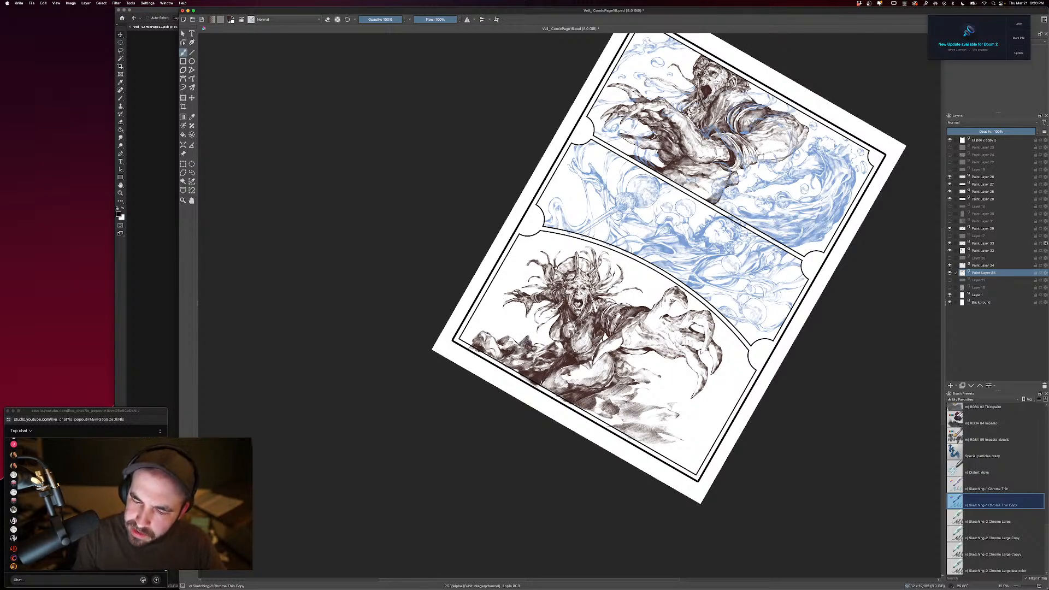
# Ink a dark, craggy rock mass in the third panel's lower-right corner, resizing the brush and breaking up the rock with the eraser.
pyautogui.moveTo(796, 399); pyautogui.dragTo(744, 379)
pyautogui.keyDown('shift'); pyautogui.moveTo(677, 348); pyautogui.dragTo(682, 349); pyautogui.keyUp('shift')
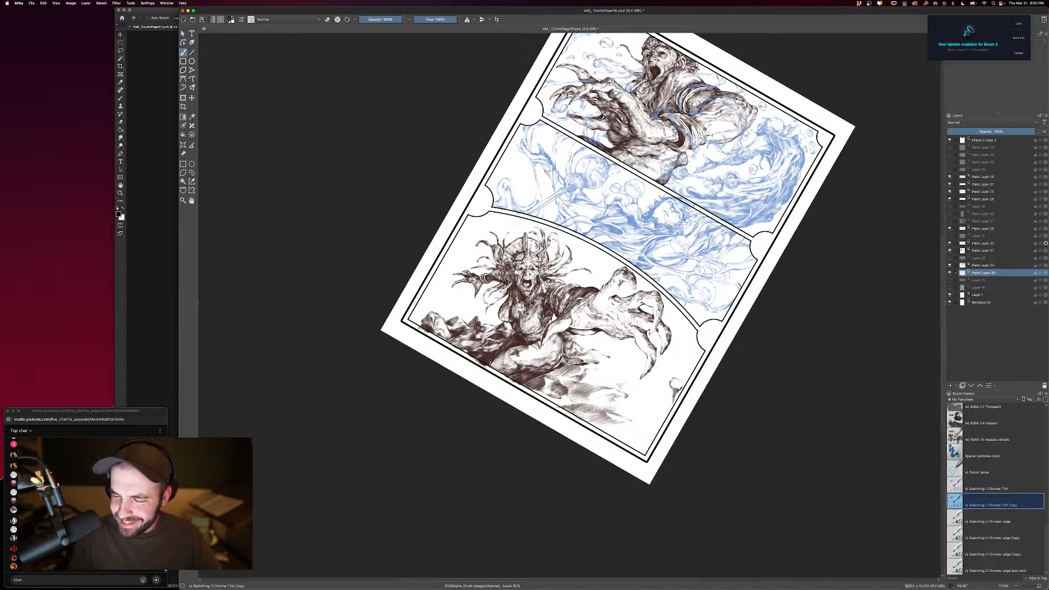
pyautogui.moveTo(679, 398)
pyautogui.mouseDown()
pyautogui.moveTo(676, 384)
pyautogui.moveTo(637, 426)
pyautogui.moveTo(610, 431)
pyautogui.moveTo(634, 433)
pyautogui.moveTo(664, 404)
pyautogui.moveTo(656, 422)
pyautogui.moveTo(629, 418)
pyautogui.mouseUp()
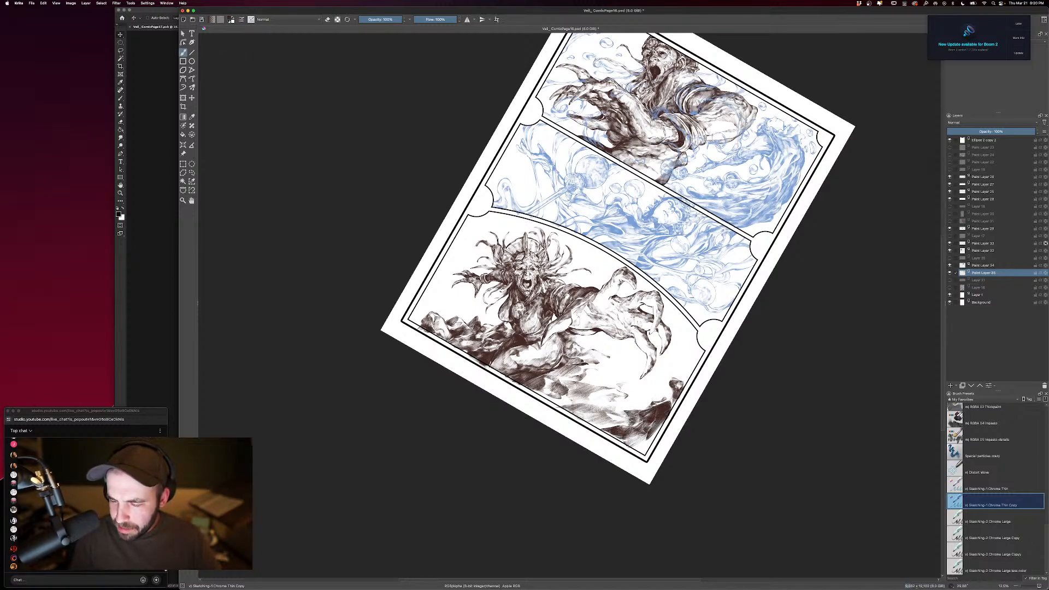
pyautogui.moveTo(678, 372)
pyautogui.mouseDown()
pyautogui.moveTo(639, 434)
pyautogui.moveTo(617, 437)
pyautogui.moveTo(650, 437)
pyautogui.moveTo(653, 448)
pyautogui.moveTo(622, 443)
pyautogui.moveTo(653, 434)
pyautogui.mouseUp()
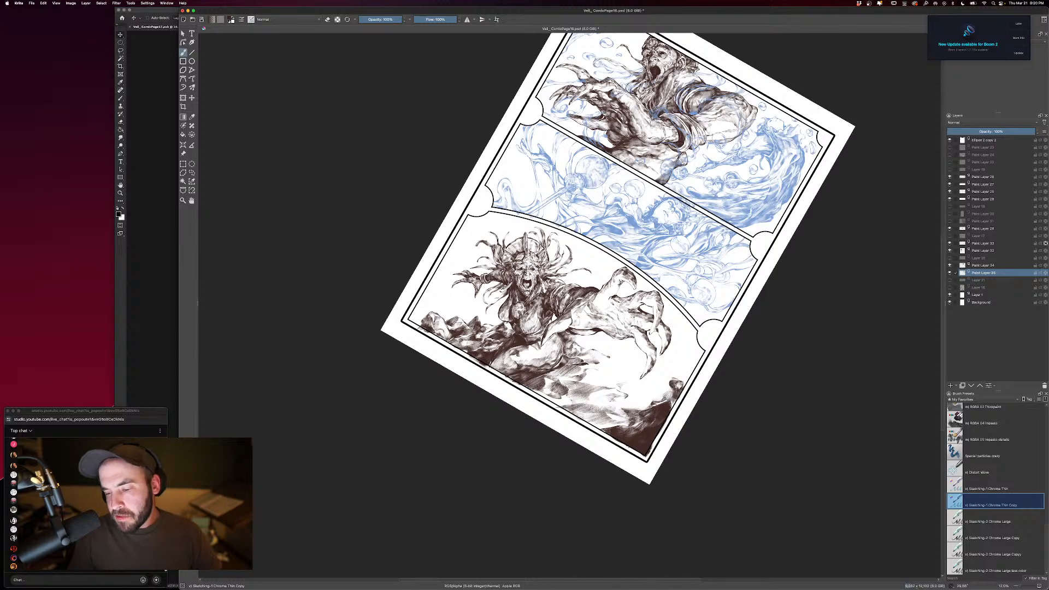
pyautogui.moveTo(672, 385)
pyautogui.mouseDown()
pyautogui.moveTo(644, 391)
pyautogui.moveTo(644, 407)
pyautogui.moveTo(640, 394)
pyautogui.moveTo(618, 409)
pyautogui.mouseUp()
pyautogui.press('e')
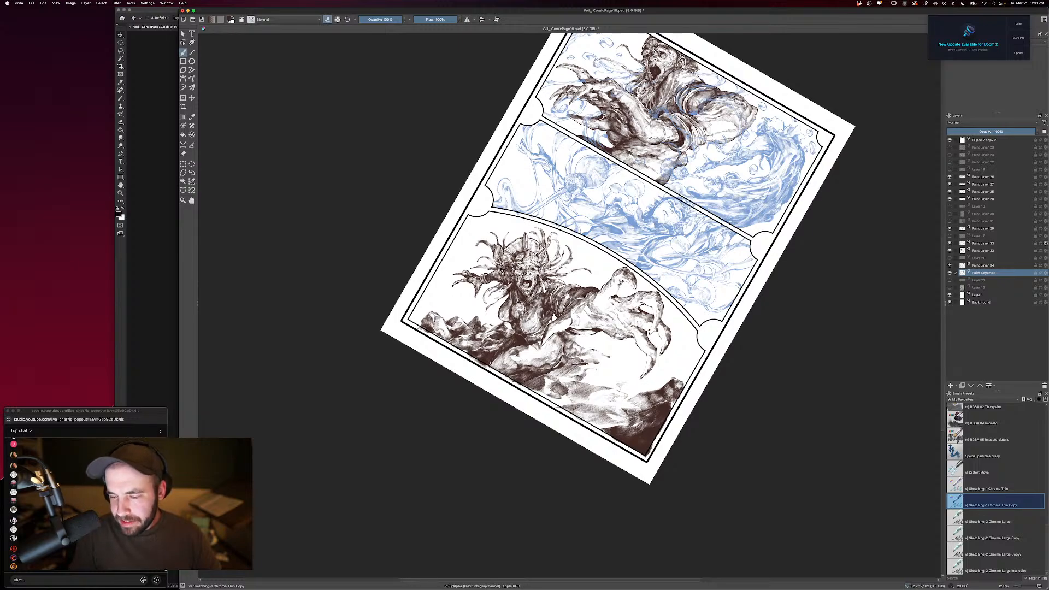
pyautogui.press('e')
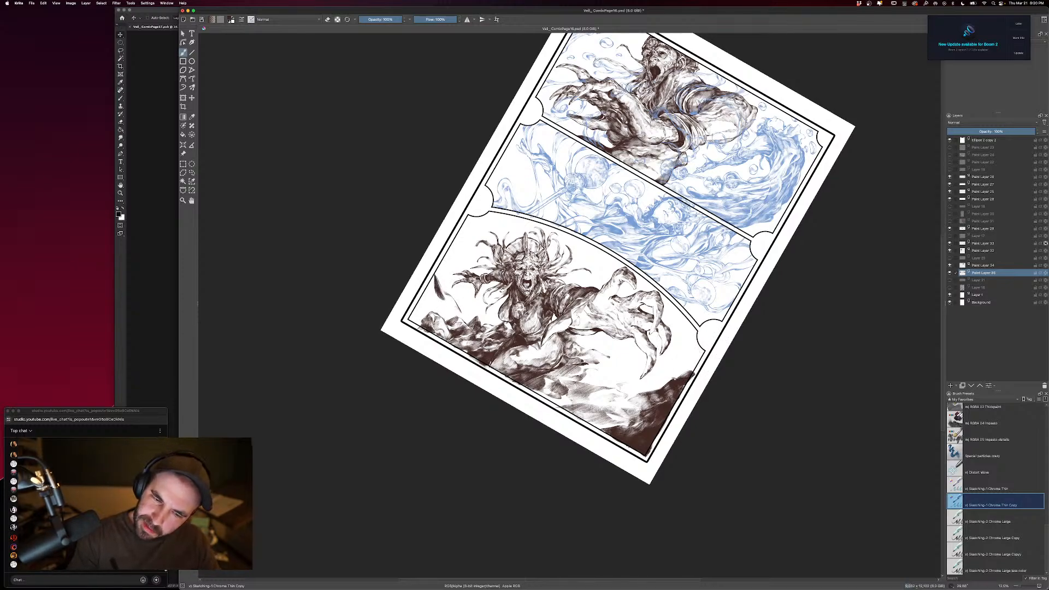
# Ink a dark slope up the panel's left edge and streaky rock shapes from beneath the creature's outstretched hand to the right edge.
pyautogui.moveTo(445, 277)
pyautogui.mouseDown()
pyautogui.moveTo(416, 310)
pyautogui.moveTo(437, 328)
pyautogui.moveTo(415, 306)
pyautogui.moveTo(418, 323)
pyautogui.moveTo(409, 318)
pyautogui.mouseUp()
pyautogui.moveTo(419, 313)
pyautogui.mouseDown()
pyautogui.moveTo(409, 323)
pyautogui.moveTo(459, 319)
pyautogui.moveTo(451, 325)
pyautogui.mouseUp()
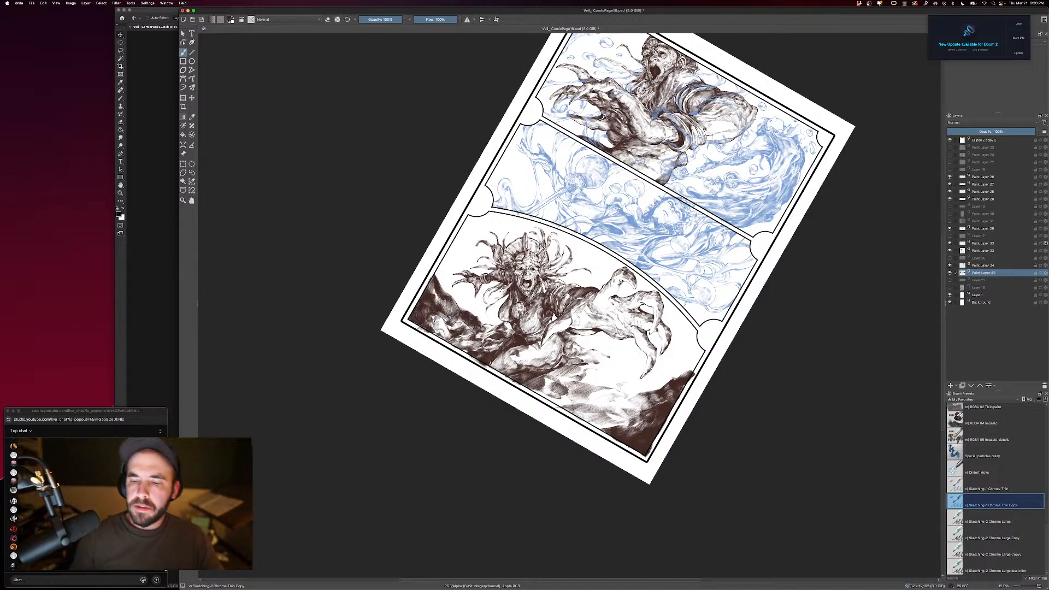
pyautogui.moveTo(661, 338); pyautogui.dragTo(641, 345)
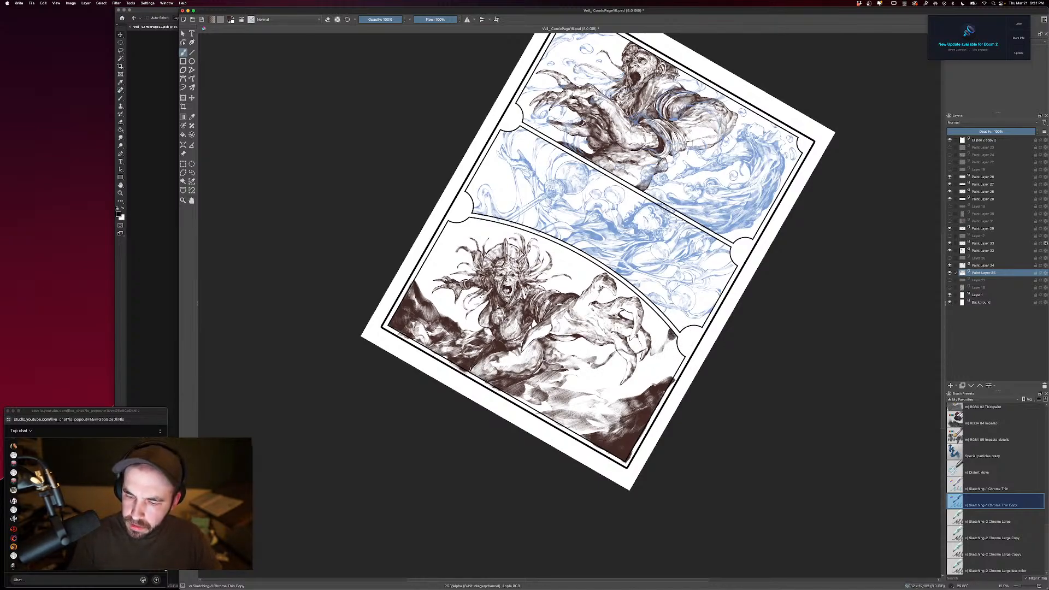
pyautogui.moveTo(616, 350)
pyautogui.mouseDown()
pyautogui.moveTo(581, 383)
pyautogui.moveTo(625, 371)
pyautogui.mouseUp()
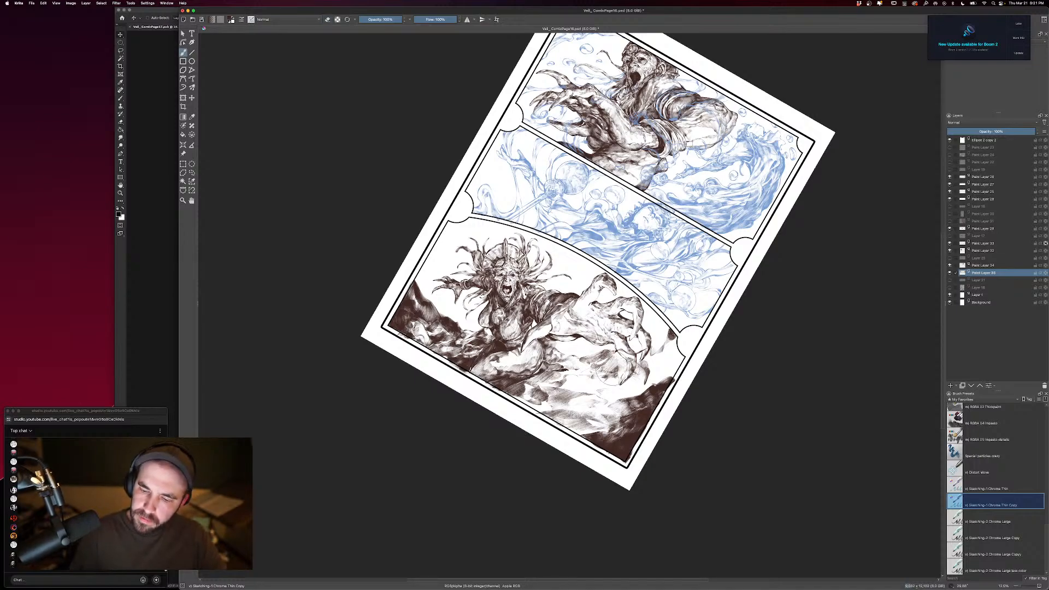
pyautogui.press('e')
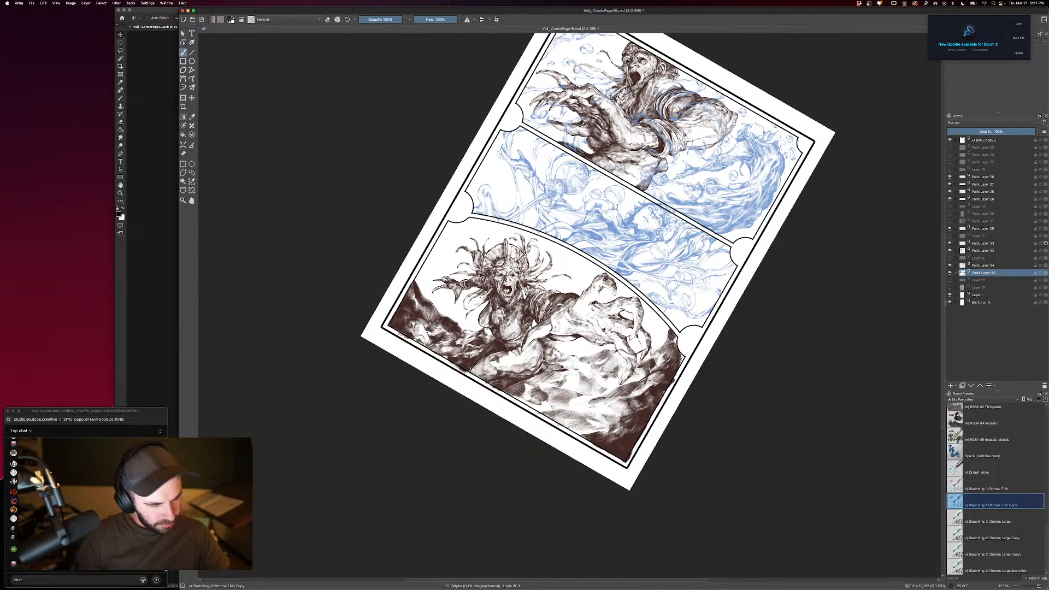
# Fill the background left of the creature and behind its shoulder with dark hatched masses, lightening parts with the eraser.
pyautogui.moveTo(590, 312); pyautogui.dragTo(595, 329)
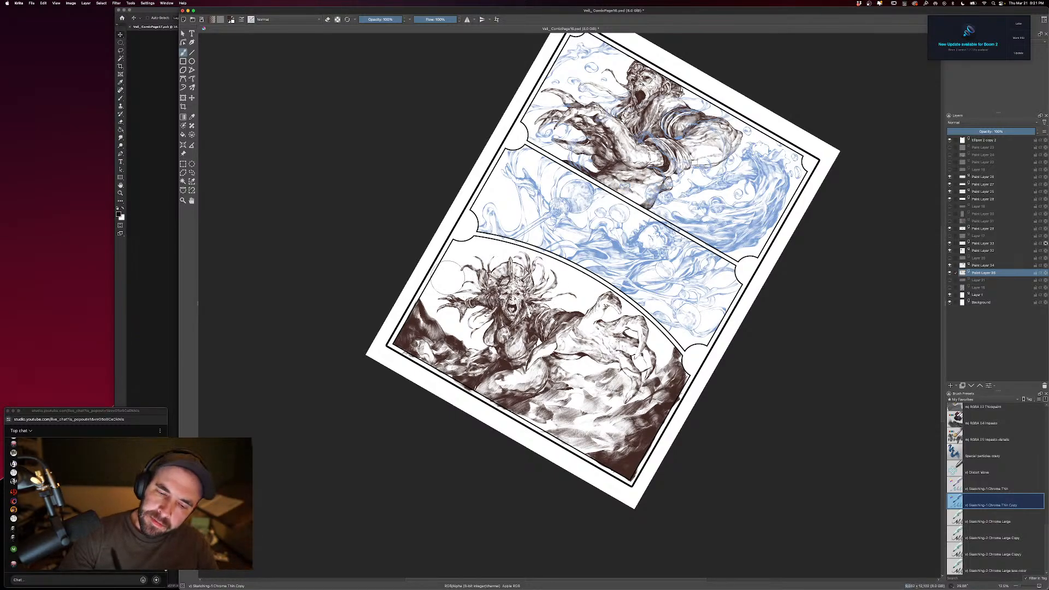
pyautogui.moveTo(436, 275)
pyautogui.mouseDown()
pyautogui.moveTo(430, 309)
pyautogui.moveTo(465, 301)
pyautogui.moveTo(463, 315)
pyautogui.moveTo(442, 320)
pyautogui.moveTo(502, 331)
pyautogui.moveTo(516, 347)
pyautogui.mouseUp()
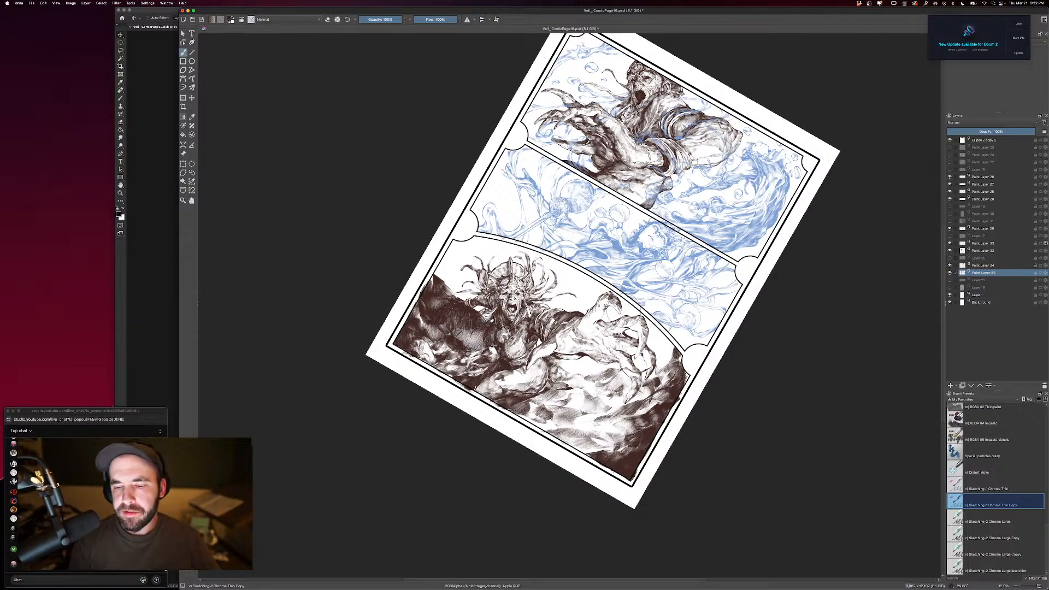
pyautogui.moveTo(585, 279)
pyautogui.mouseDown()
pyautogui.moveTo(563, 307)
pyautogui.moveTo(596, 281)
pyautogui.moveTo(601, 295)
pyautogui.moveTo(568, 317)
pyautogui.moveTo(593, 331)
pyautogui.moveTo(559, 347)
pyautogui.moveTo(567, 363)
pyautogui.moveTo(601, 370)
pyautogui.mouseUp()
pyautogui.press('e')
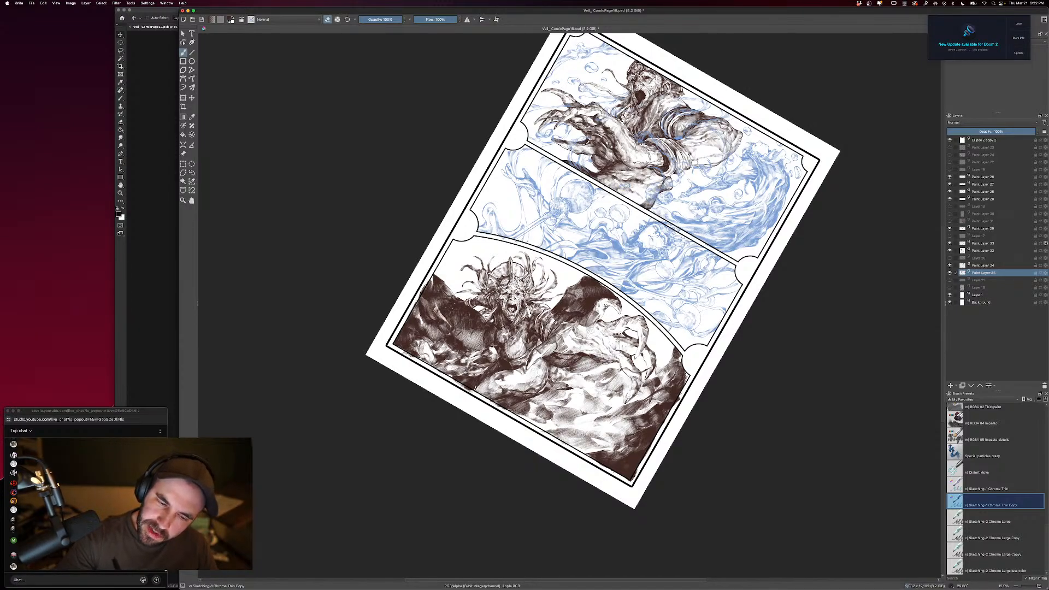
pyautogui.moveTo(435, 316); pyautogui.dragTo(474, 345)
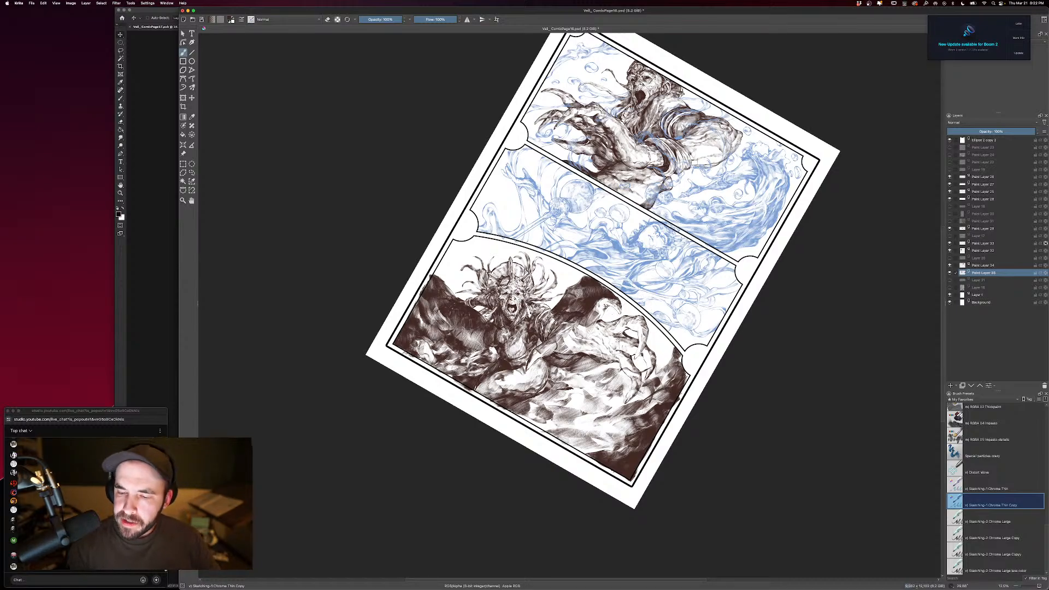
# Darken the background around the outstretched arm and hand with hatching, and add small dark shapes in the panel's upper-left corner.
pyautogui.moveTo(604, 289)
pyautogui.mouseDown()
pyautogui.moveTo(615, 309)
pyautogui.moveTo(644, 317)
pyautogui.moveTo(629, 326)
pyautogui.moveTo(637, 336)
pyautogui.moveTo(653, 325)
pyautogui.moveTo(669, 360)
pyautogui.moveTo(587, 377)
pyautogui.moveTo(554, 372)
pyautogui.moveTo(563, 358)
pyautogui.moveTo(601, 366)
pyautogui.mouseUp()
pyautogui.press('[')
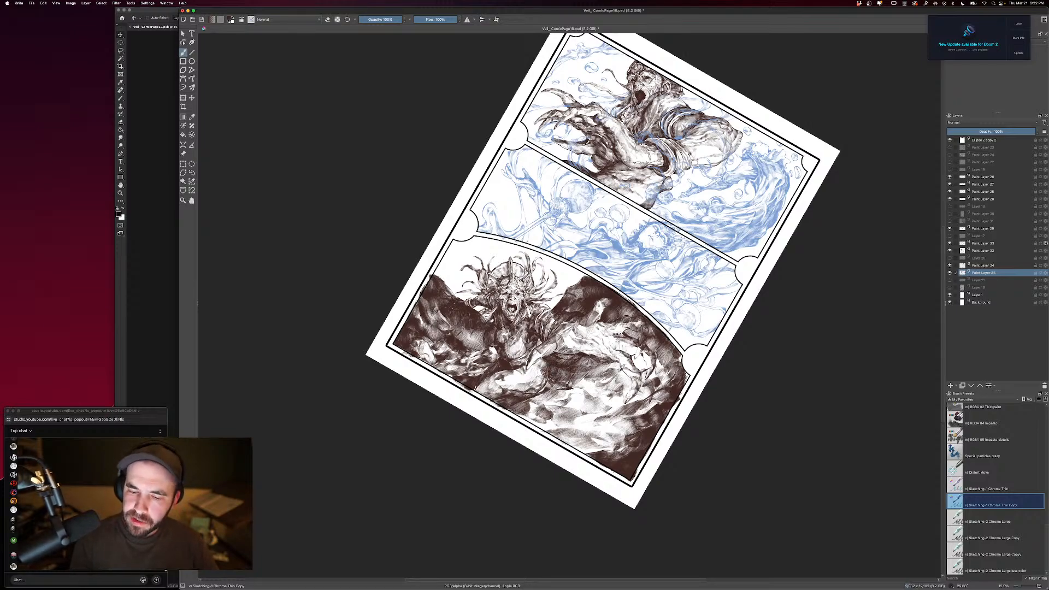
pyautogui.moveTo(544, 347); pyautogui.dragTo(546, 343)
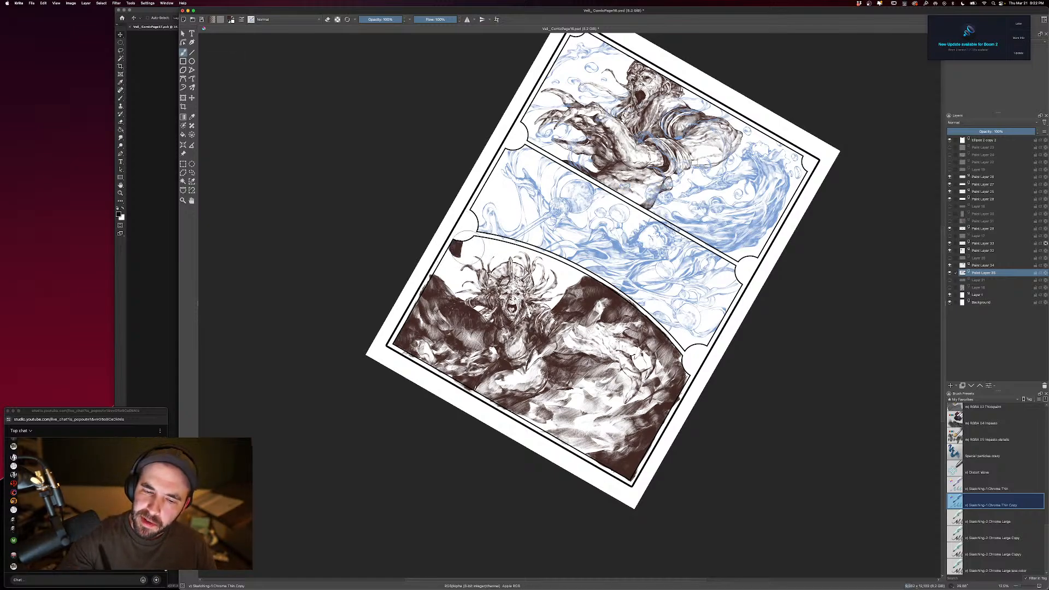
pyautogui.press('e')
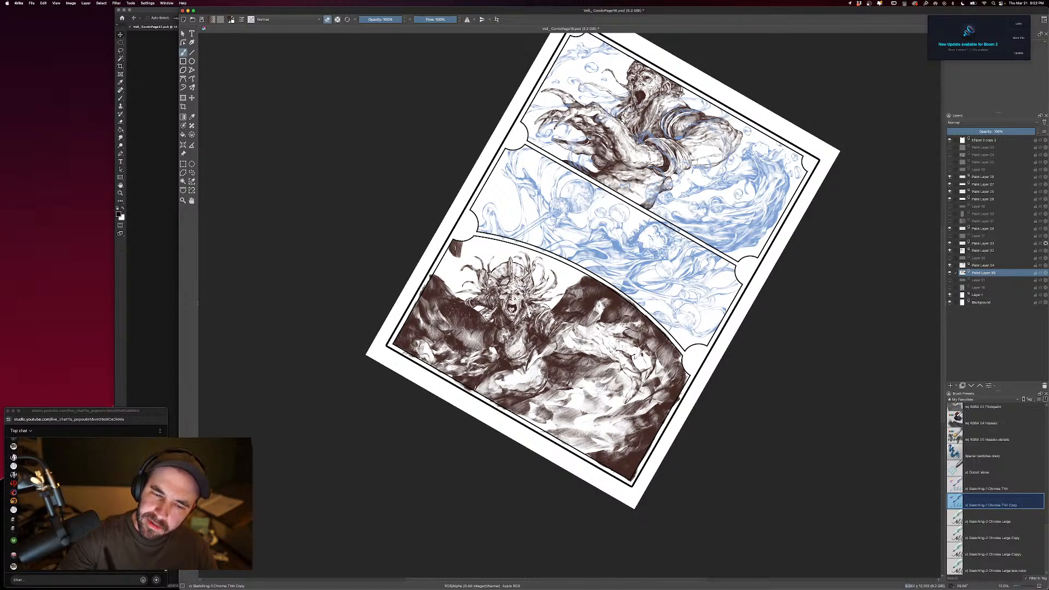
pyautogui.press('e')
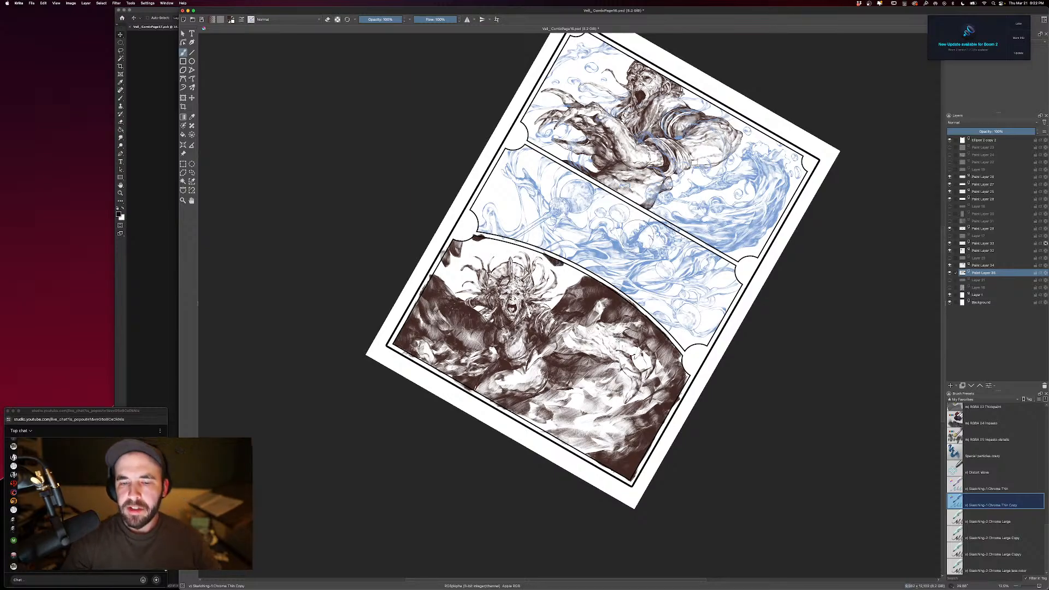
# Hide the third panel's inked rock background layer and lower the inked creature layer's opacity to about 10%.
pyautogui.moveTo(786, 449); pyautogui.dragTo(767, 462)
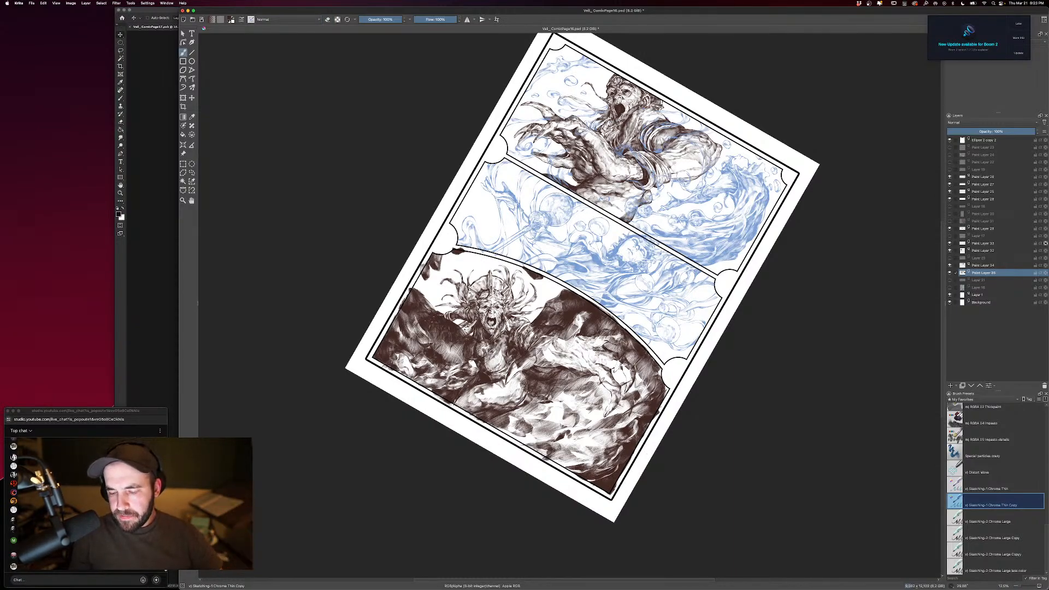
pyautogui.press('-')
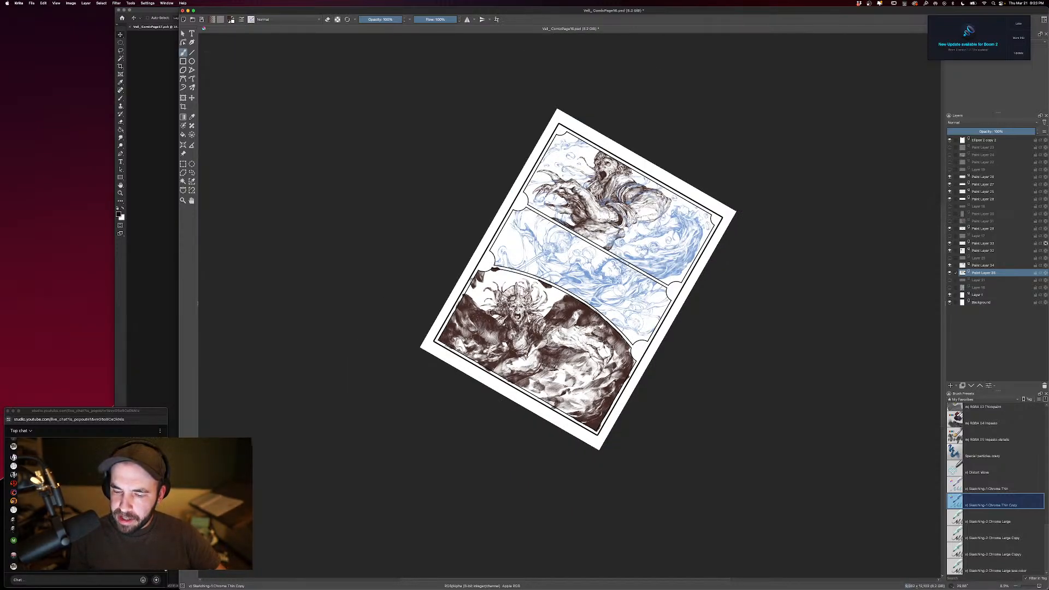
pyautogui.press('-')
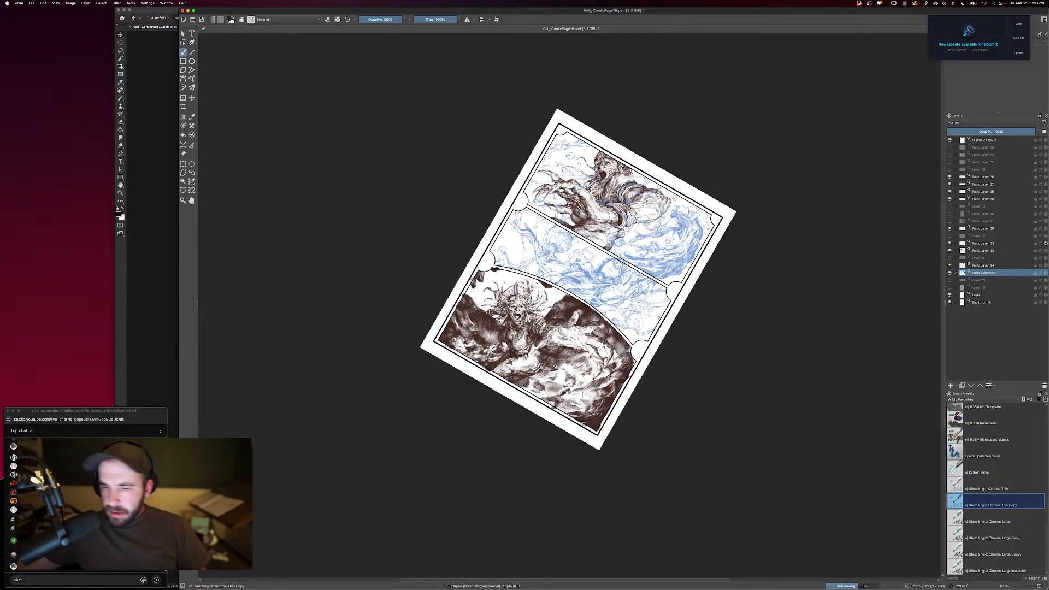
pyautogui.click(950, 266)
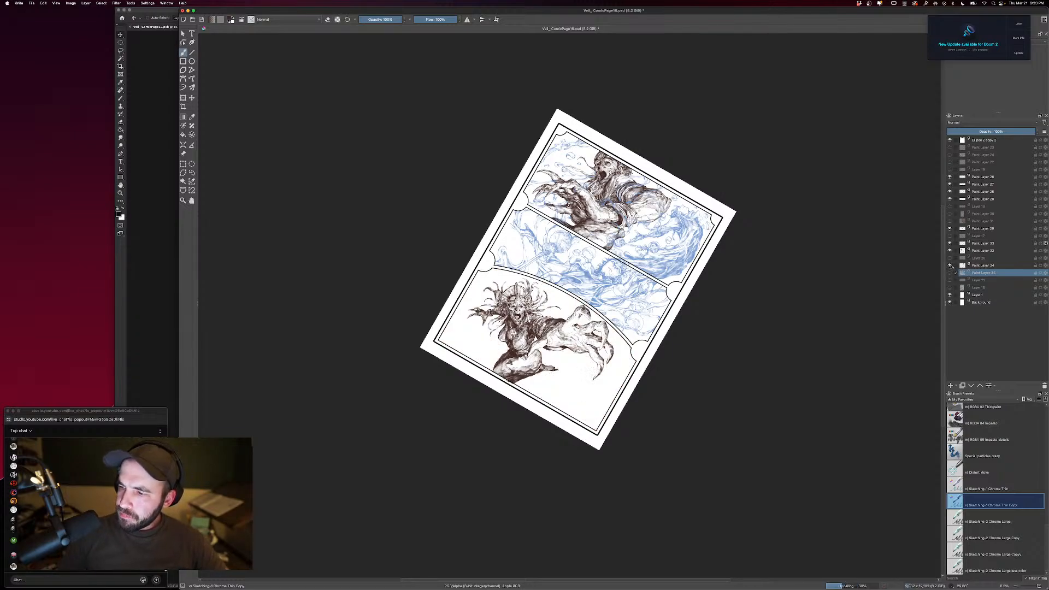
pyautogui.click(950, 266)
pyautogui.click(950, 265)
pyautogui.click(981, 265)
pyautogui.moveTo(965, 131); pyautogui.dragTo(958, 131)
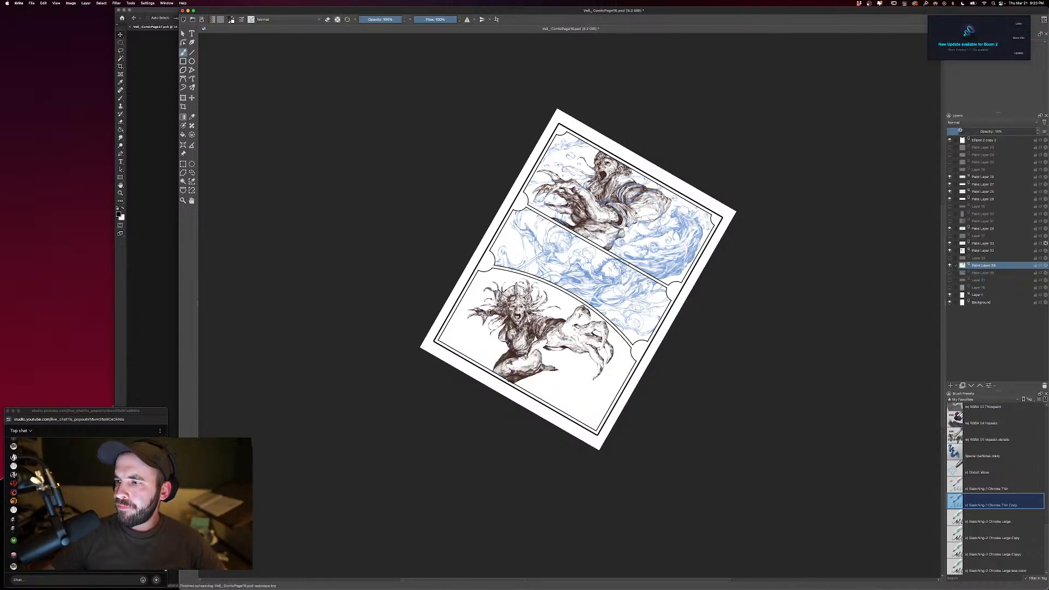
# Show the third panel's faint rough sketch on Layer 19 and add a new paint layer above it.
pyautogui.click(949, 148)
pyautogui.click(949, 147)
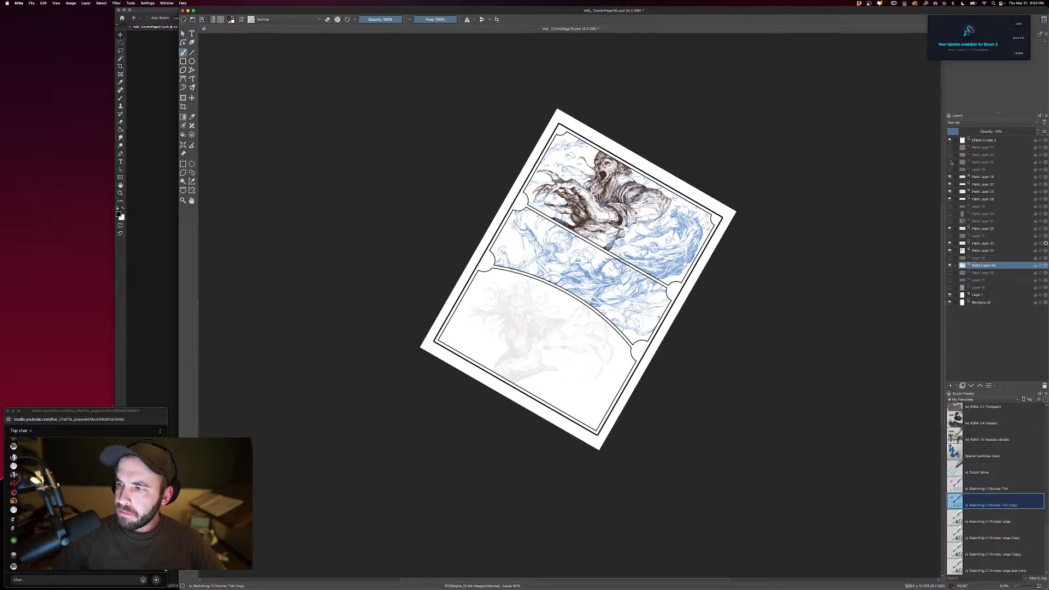
pyautogui.click(950, 169)
pyautogui.click(951, 169)
pyautogui.click(951, 169)
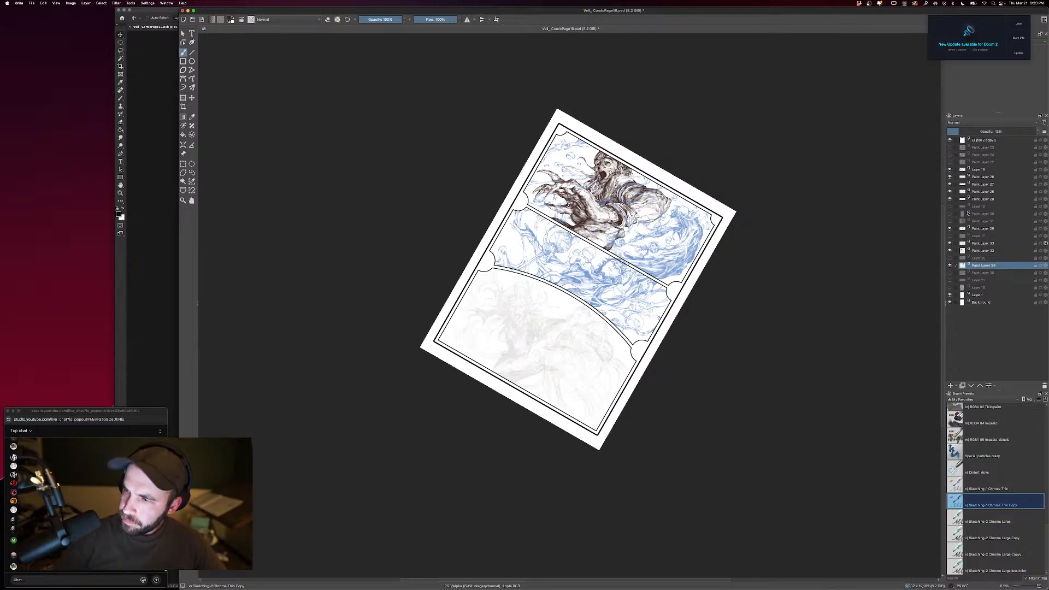
pyautogui.click(950, 169)
pyautogui.click(950, 170)
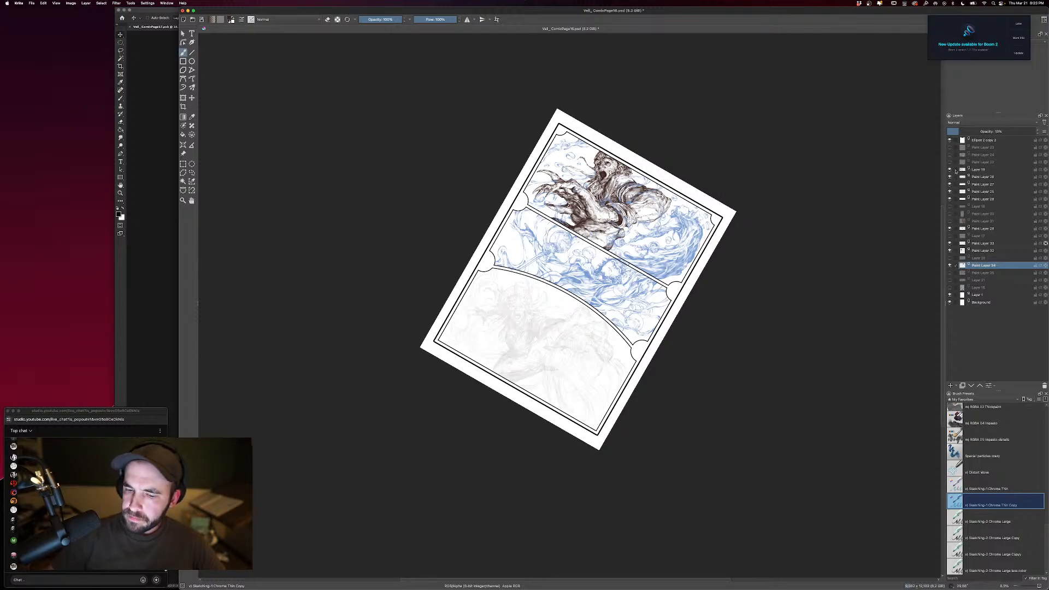
pyautogui.click(977, 172)
pyautogui.press('Insert')
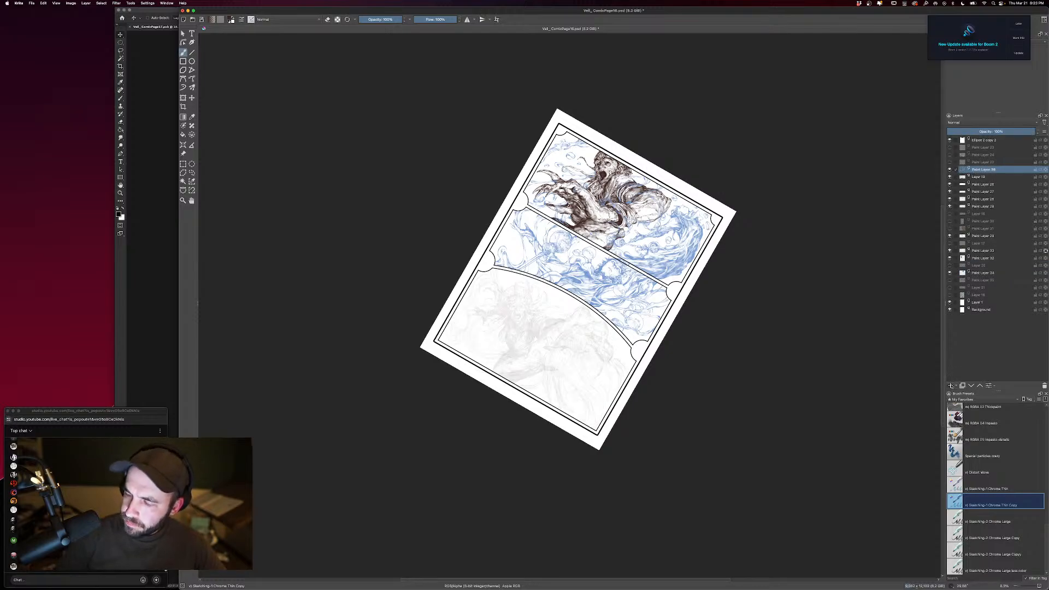
# Enlarge the brush for drawing over the third panel's faded sketch.
pyautogui.press('+')
pyautogui.press('+')
pyautogui.moveTo(585, 461); pyautogui.dragTo(613, 358)
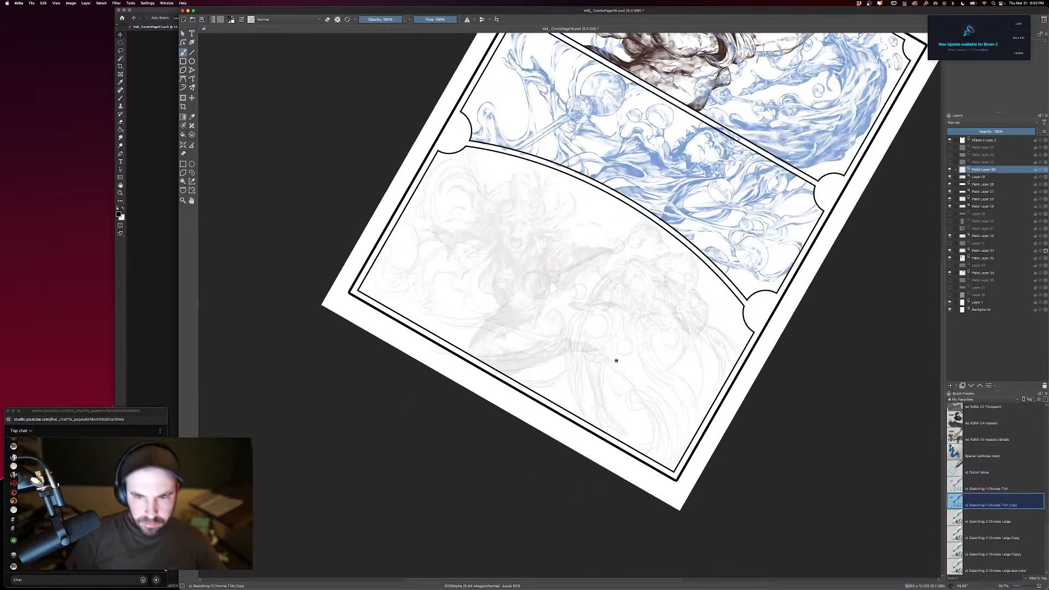
pyautogui.press(']')
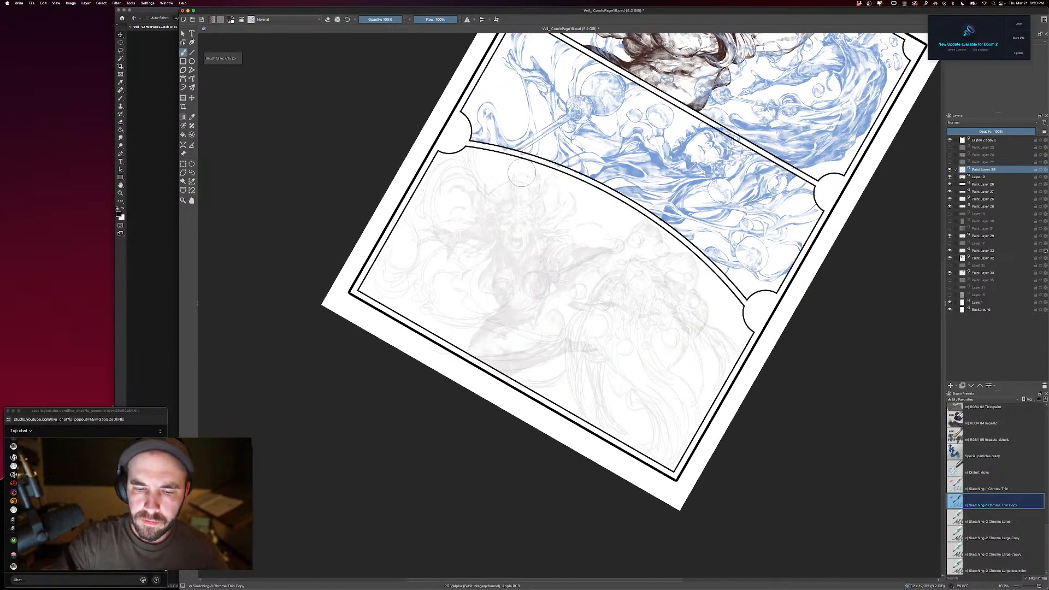
pyautogui.moveTo(698, 312); pyautogui.dragTo(650, 364)
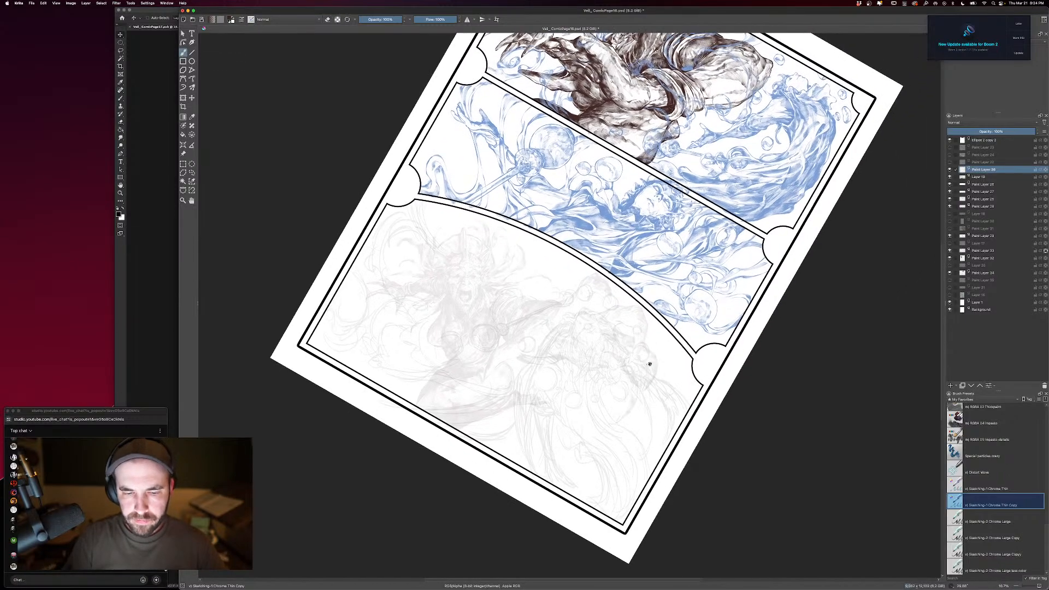
# Examine which artwork the hidden and visible layers hold by briefly toggling their visibility, including the first panel's inked creature.
pyautogui.click(950, 162)
pyautogui.click(951, 215)
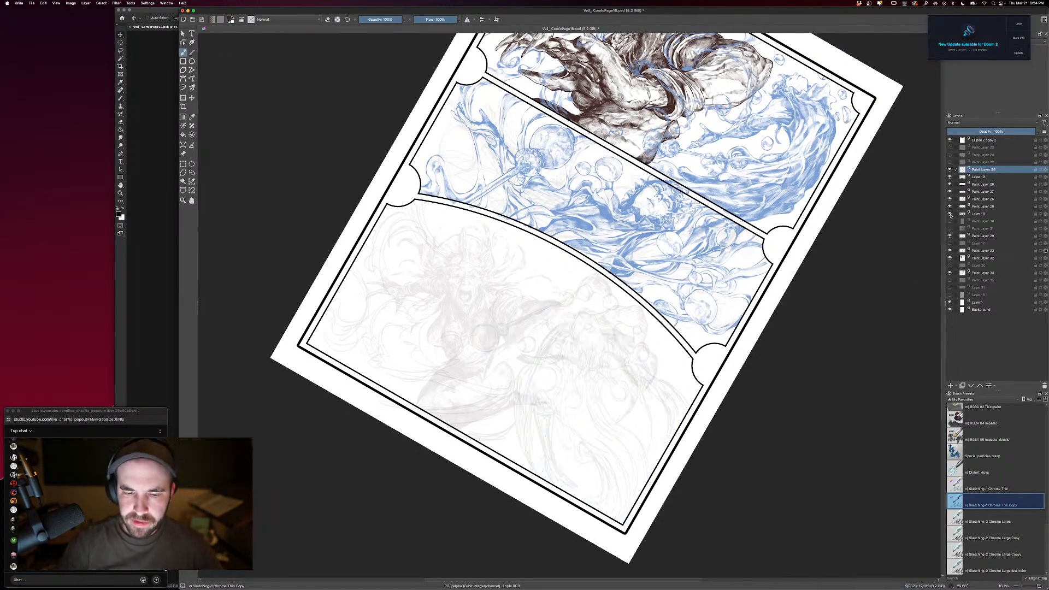
pyautogui.click(952, 215)
pyautogui.click(950, 221)
pyautogui.click(950, 229)
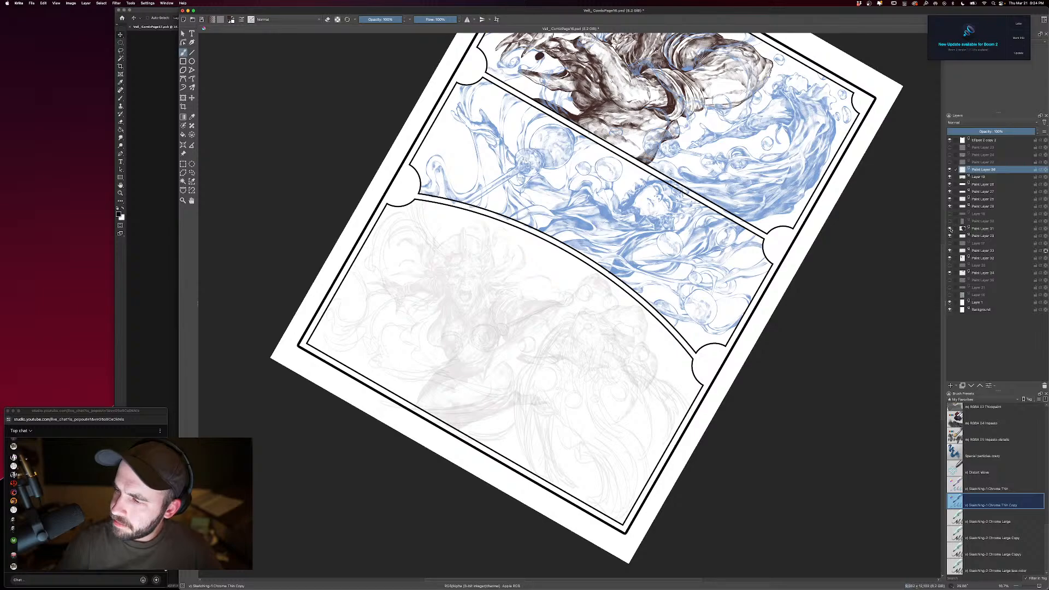
pyautogui.click(950, 279)
pyautogui.click(950, 280)
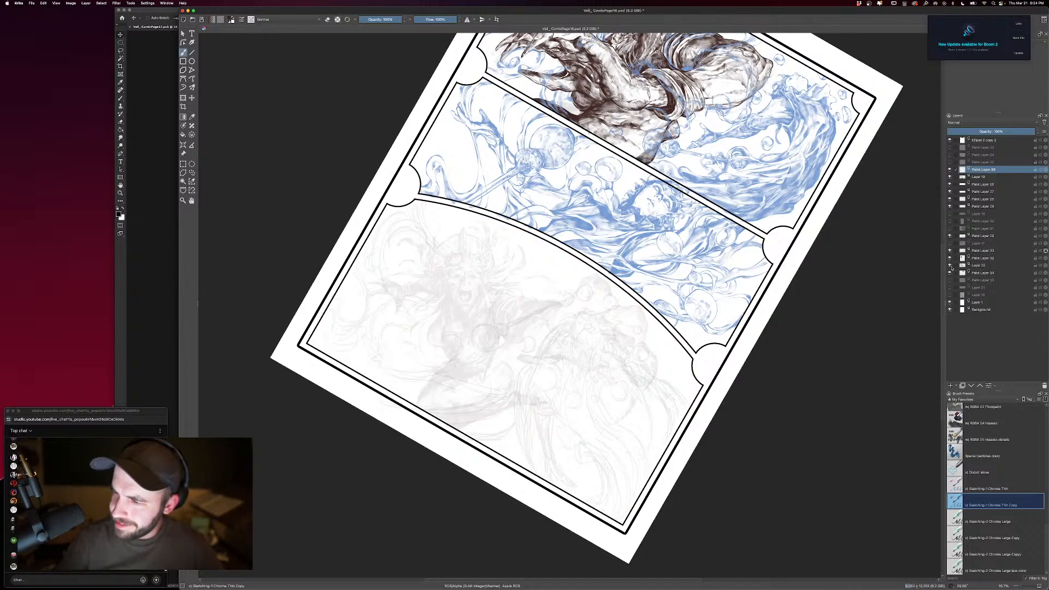
pyautogui.click(950, 287)
pyautogui.click(950, 287)
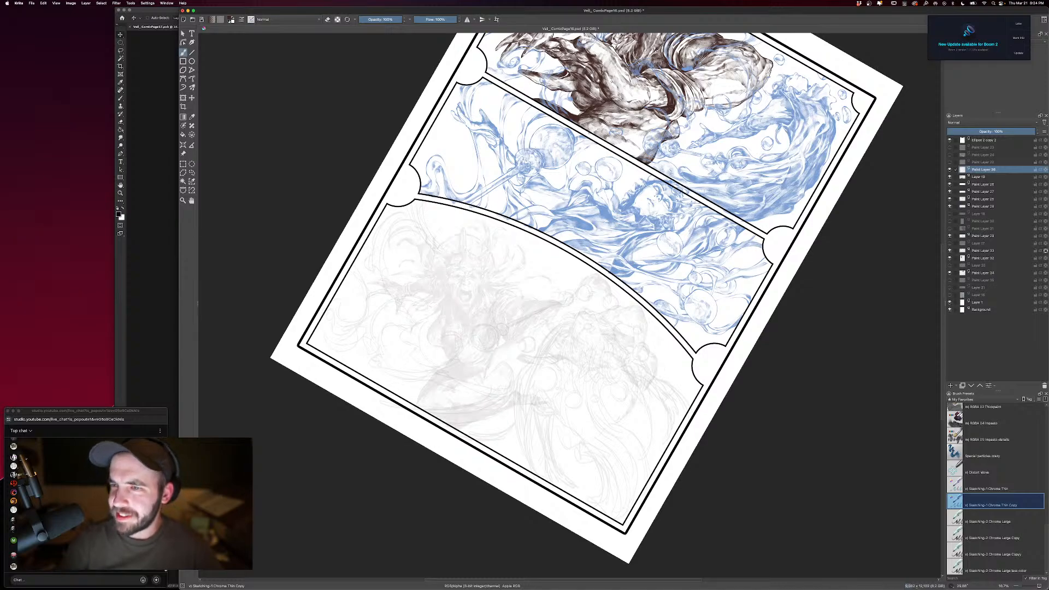
pyautogui.scroll(3, 579, 306)
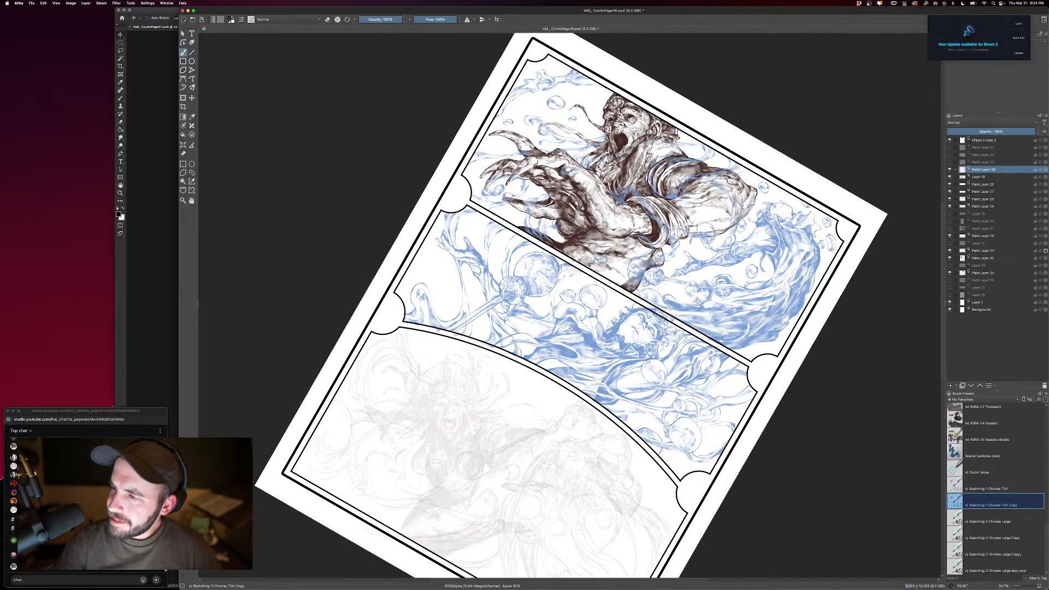
pyautogui.click(949, 259)
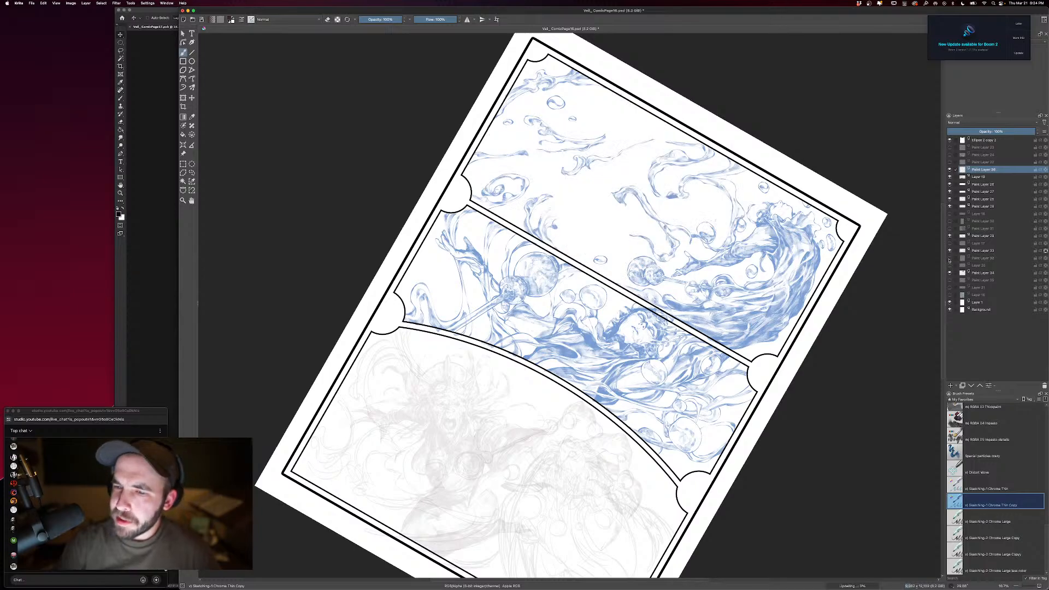
pyautogui.click(949, 258)
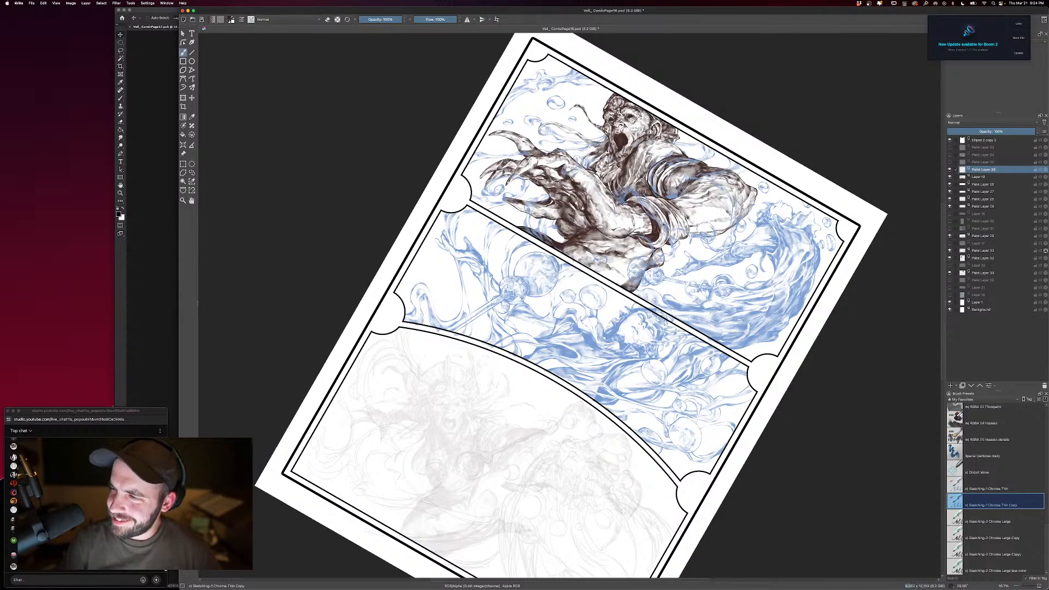
# Ink a curling liquid tendril with shaded folds in the third panel's upper-left corner, using a smaller brush.
pyautogui.scroll(-5, 697, 326)
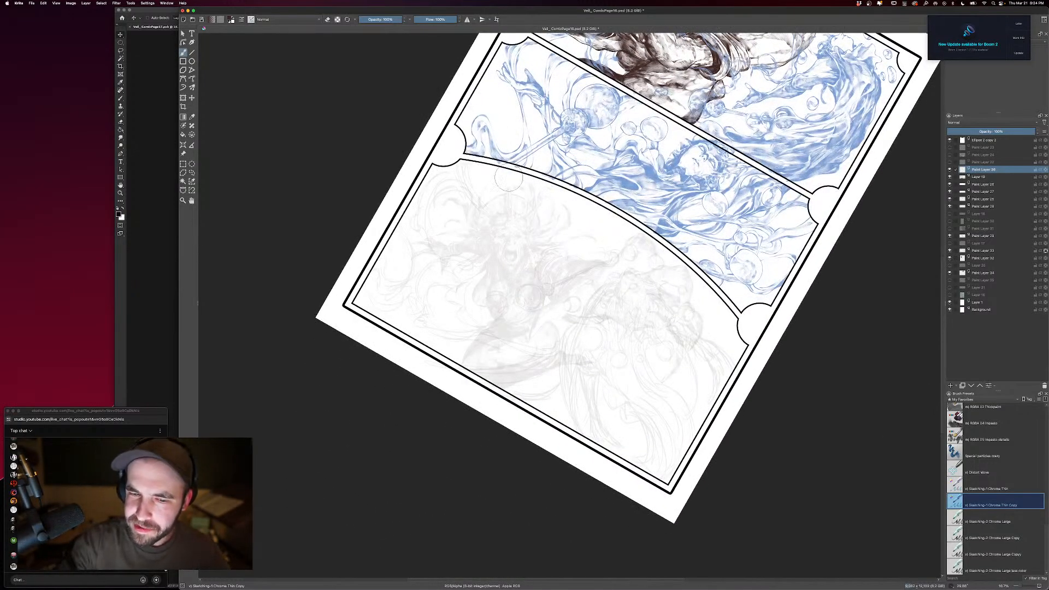
pyautogui.press('[')
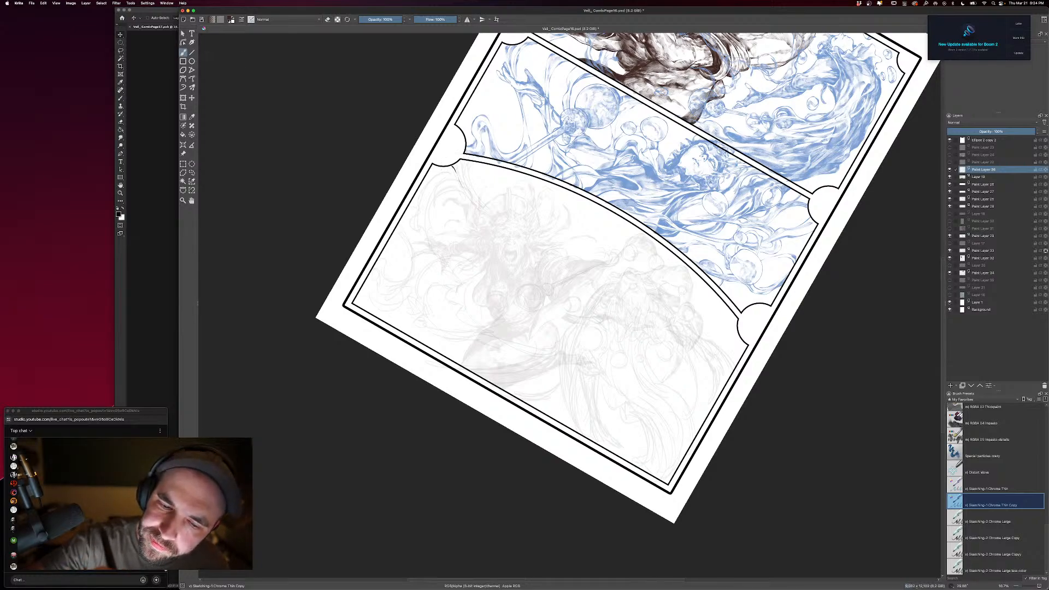
pyautogui.moveTo(466, 190); pyautogui.dragTo(484, 209)
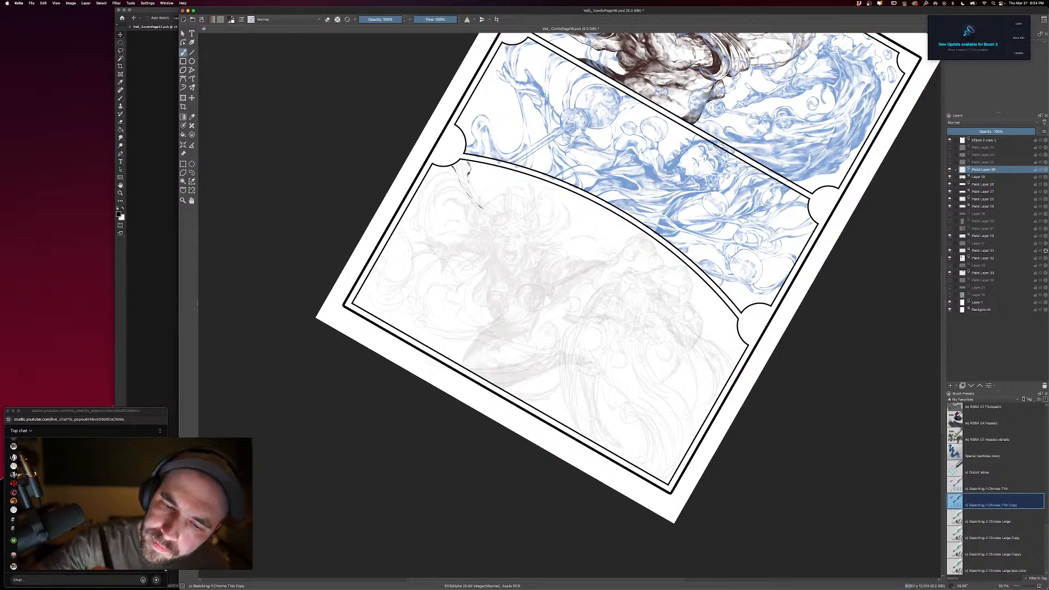
pyautogui.moveTo(455, 165)
pyautogui.mouseDown()
pyautogui.moveTo(478, 197)
pyautogui.moveTo(478, 180)
pyautogui.moveTo(487, 214)
pyautogui.mouseUp()
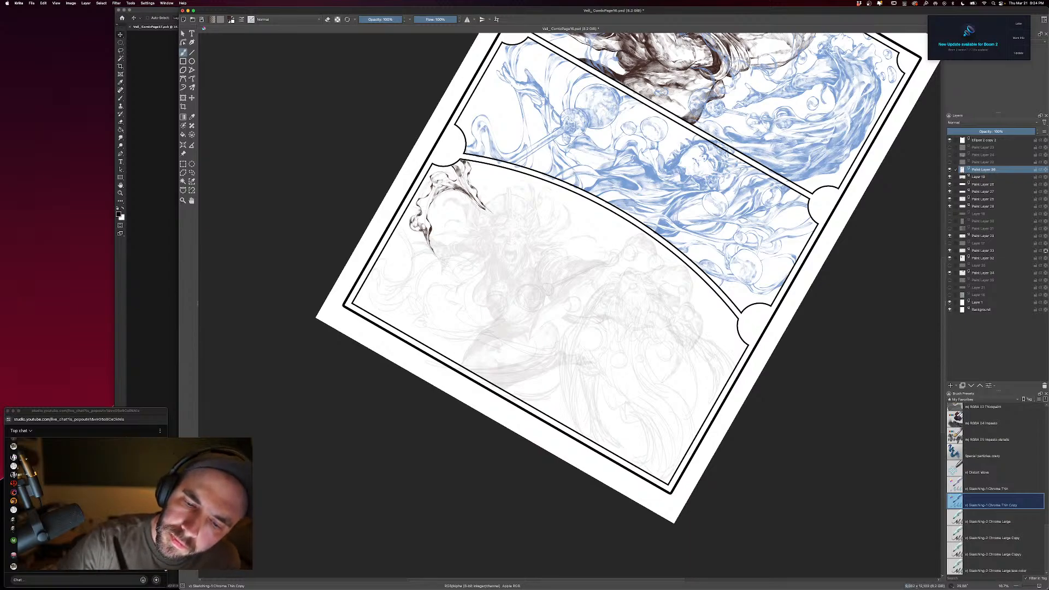
pyautogui.moveTo(424, 196); pyautogui.dragTo(440, 170)
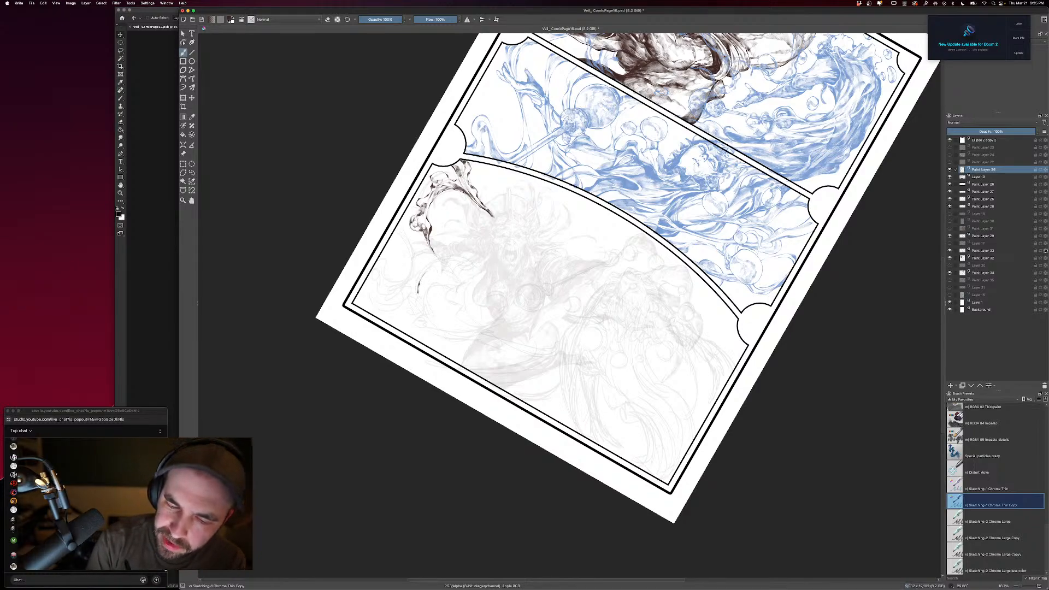
# Ink a small arched curl with a rounded tip just below the upper-left tendril in the third panel.
pyautogui.moveTo(440, 268); pyautogui.dragTo(468, 267)
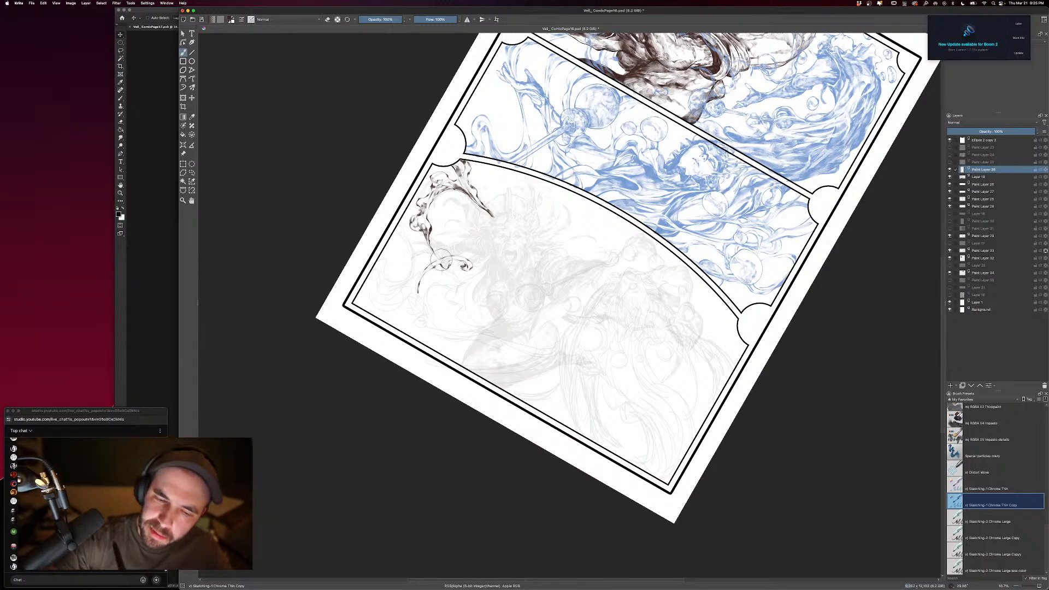
pyautogui.press('e')
pyautogui.press('e')
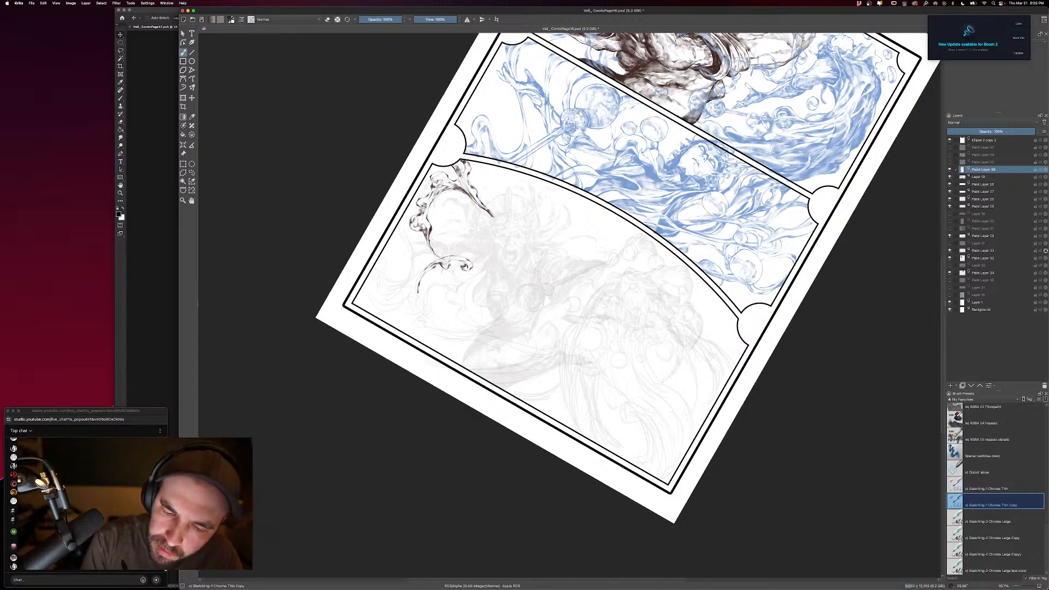
# Ink a long tendril starting below the arched curl and sweeping across the creature's lower body to a hooked tip.
pyautogui.press(']')
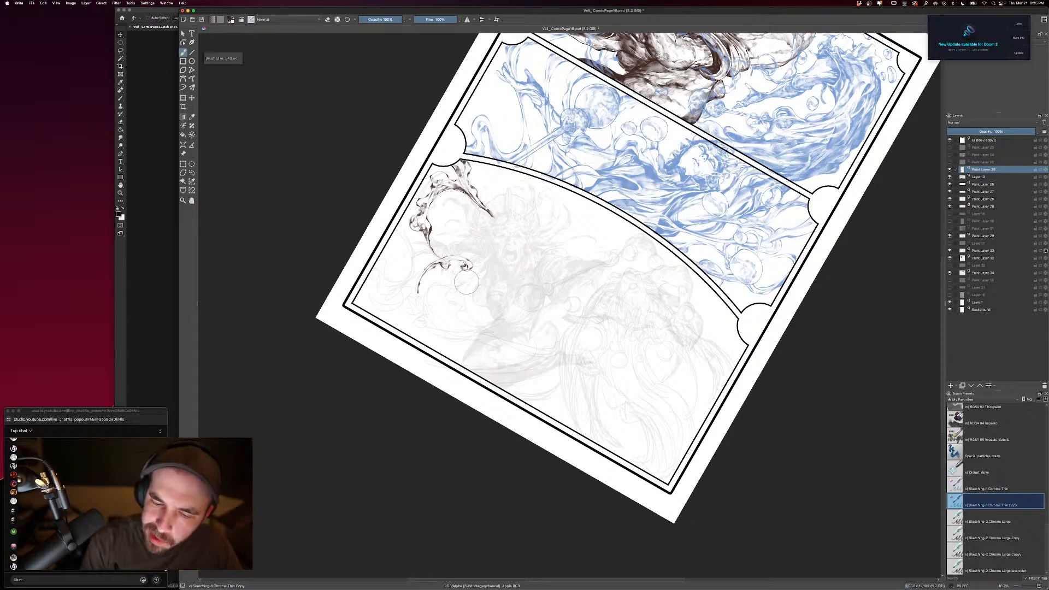
pyautogui.press('[')
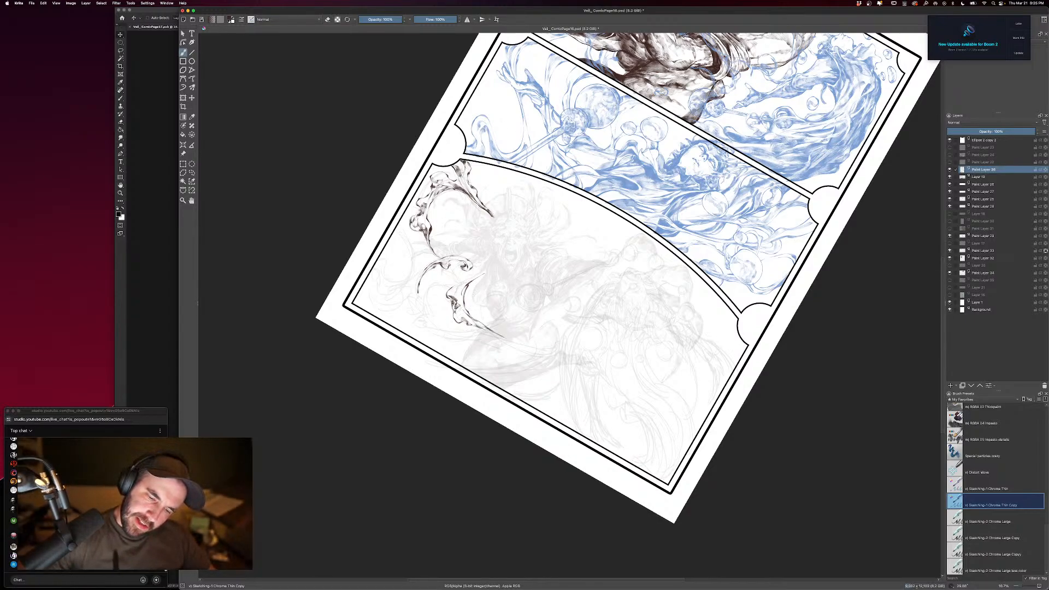
pyautogui.moveTo(474, 324)
pyautogui.mouseDown()
pyautogui.moveTo(534, 348)
pyautogui.moveTo(561, 345)
pyautogui.mouseUp()
pyautogui.press(']')
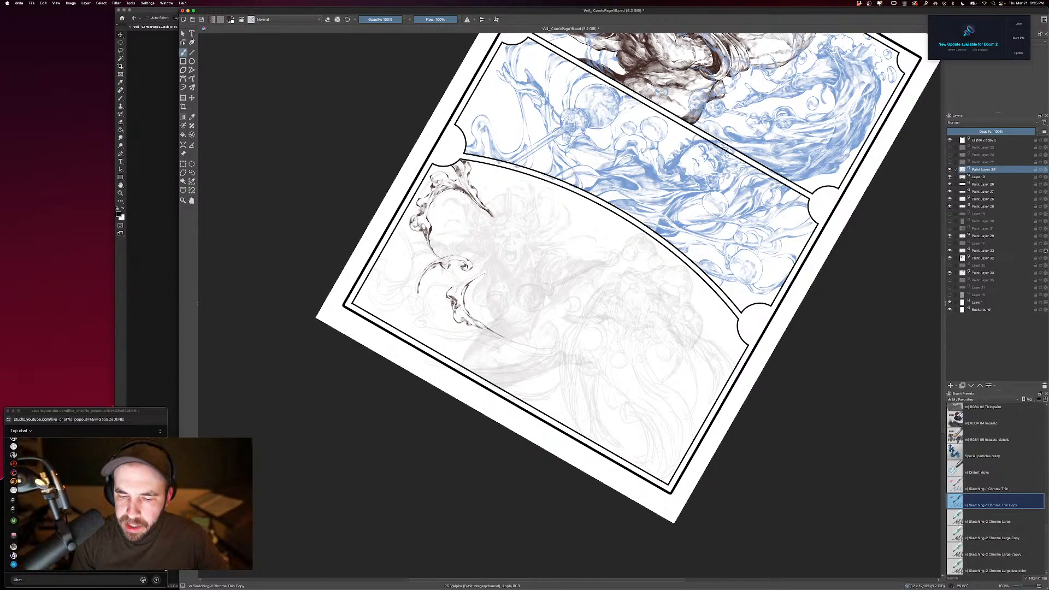
pyautogui.press('[')
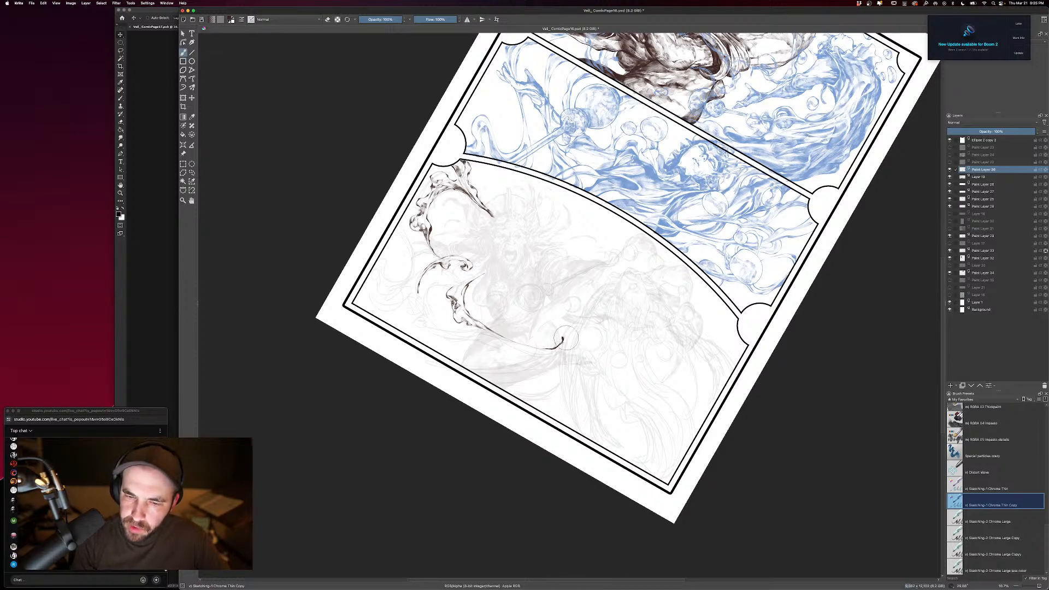
pyautogui.moveTo(563, 336); pyautogui.dragTo(567, 346)
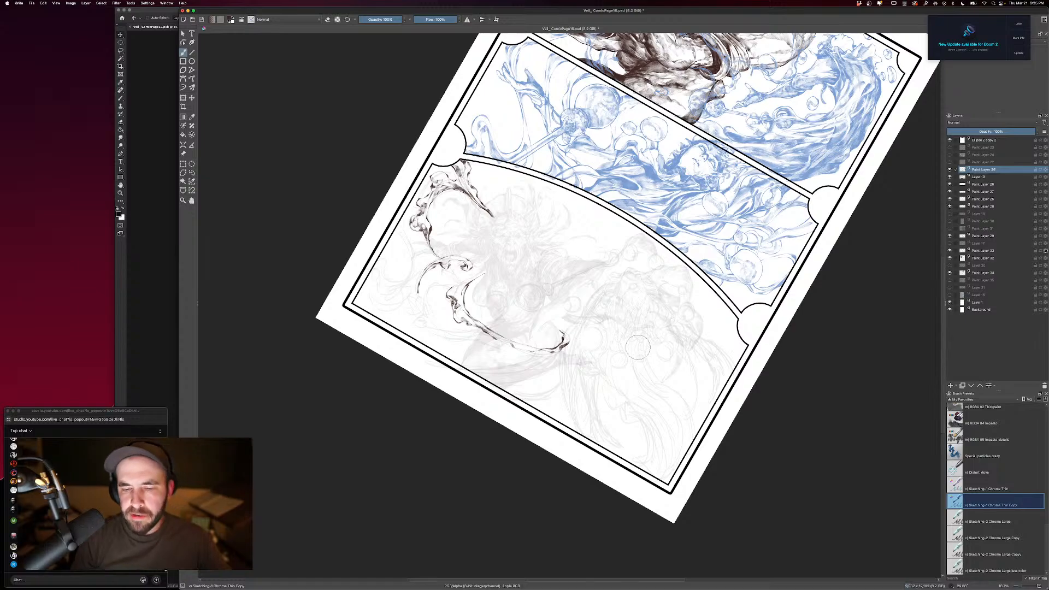
# Add a hooked curl branching up from the long tendril and a looping splash on its left side.
pyautogui.hscroll(-5, 623, 328)
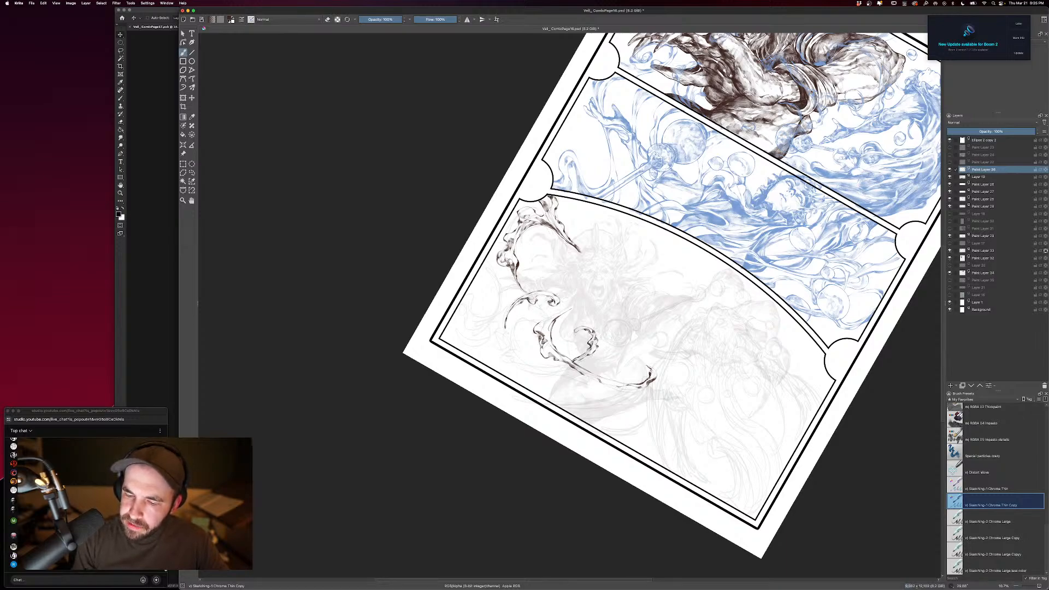
pyautogui.moveTo(587, 333); pyautogui.dragTo(600, 349)
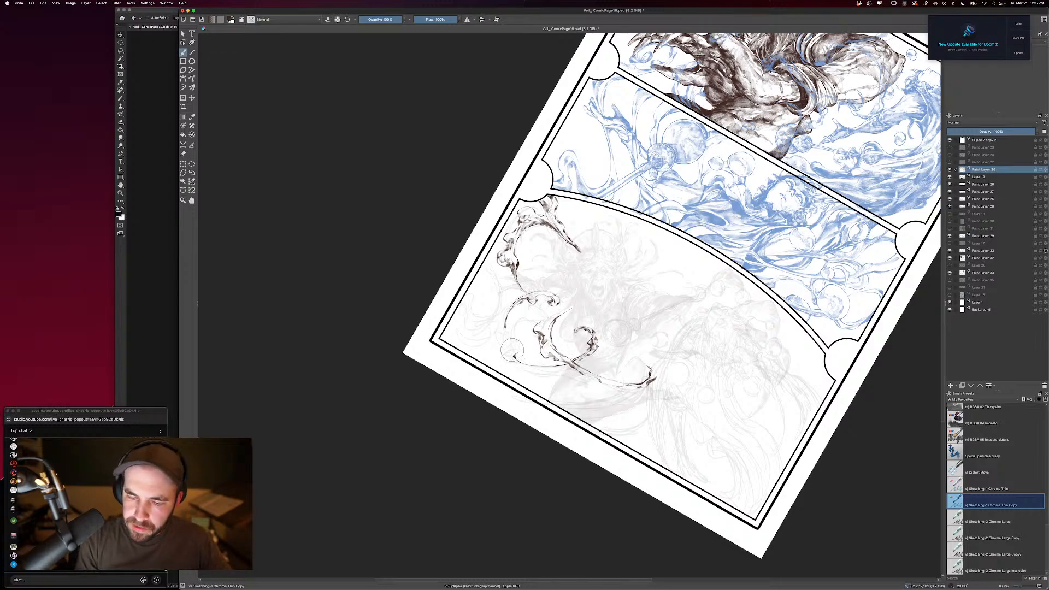
pyautogui.press(']')
pyautogui.moveTo(516, 348); pyautogui.dragTo(506, 363)
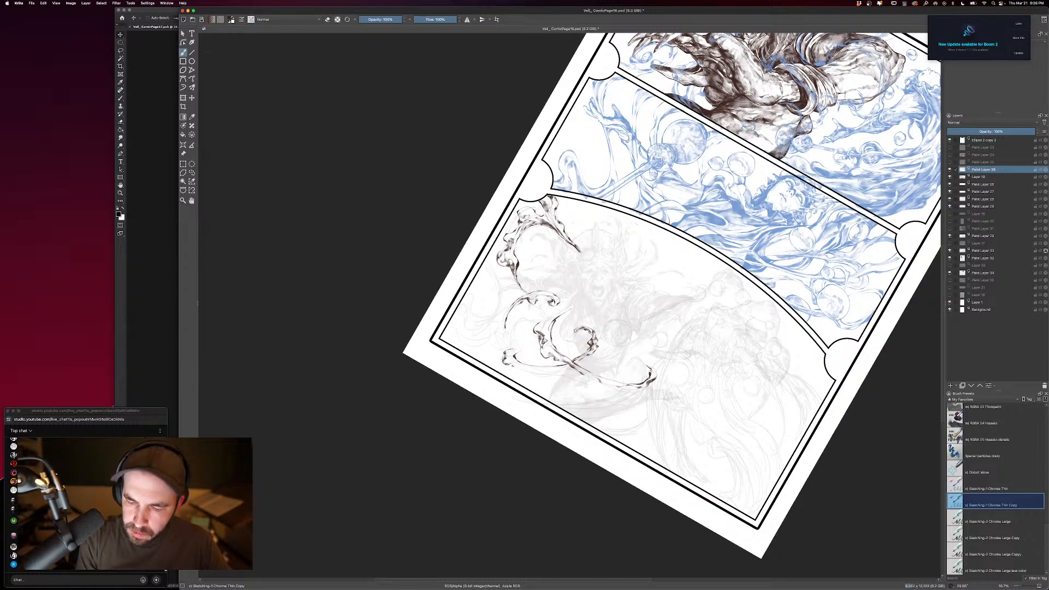
pyautogui.press(']')
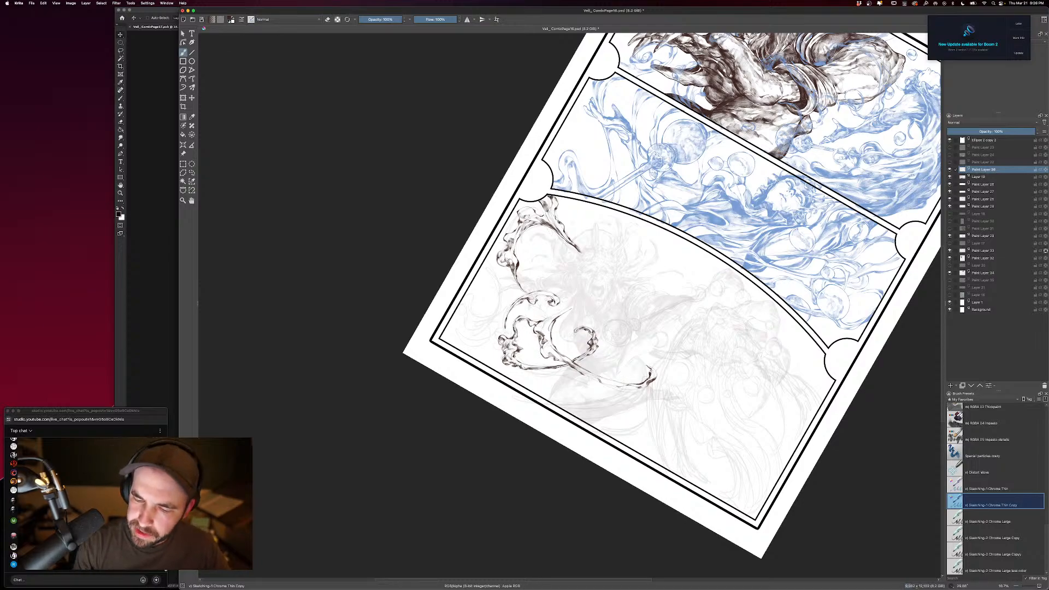
# Ink thick shaded swirls along the third panel's left border and a small curl in its lower-left corner.
pyautogui.press('e')
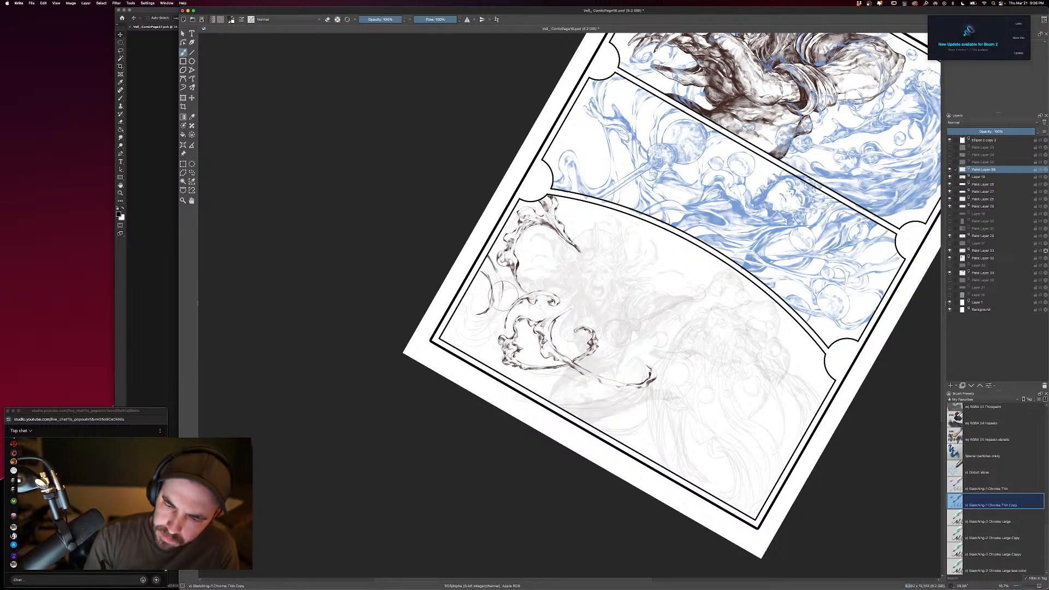
pyautogui.moveTo(502, 295); pyautogui.dragTo(486, 315)
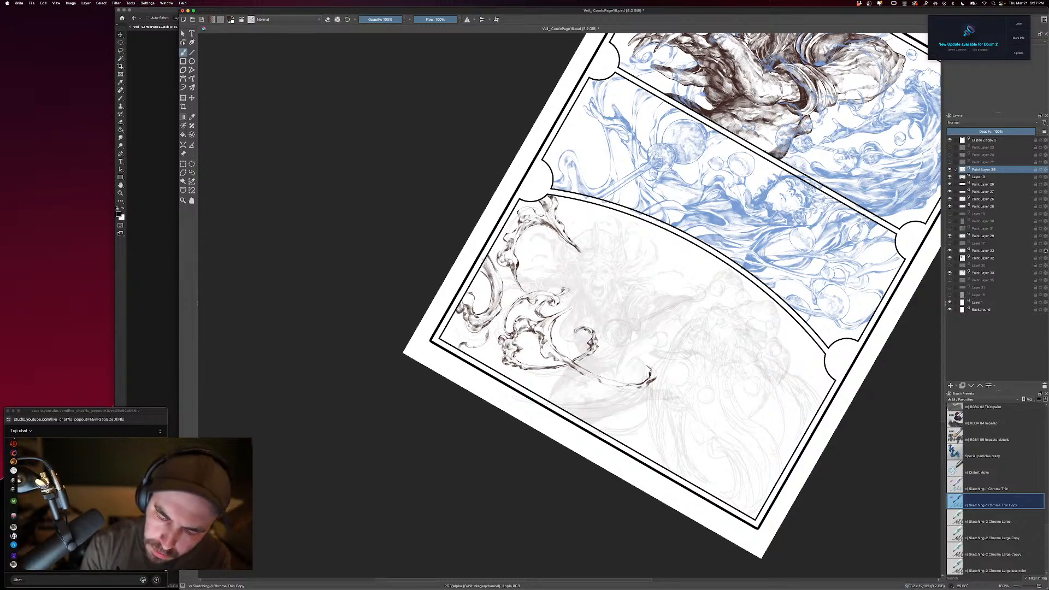
pyautogui.moveTo(460, 352); pyautogui.dragTo(466, 346)
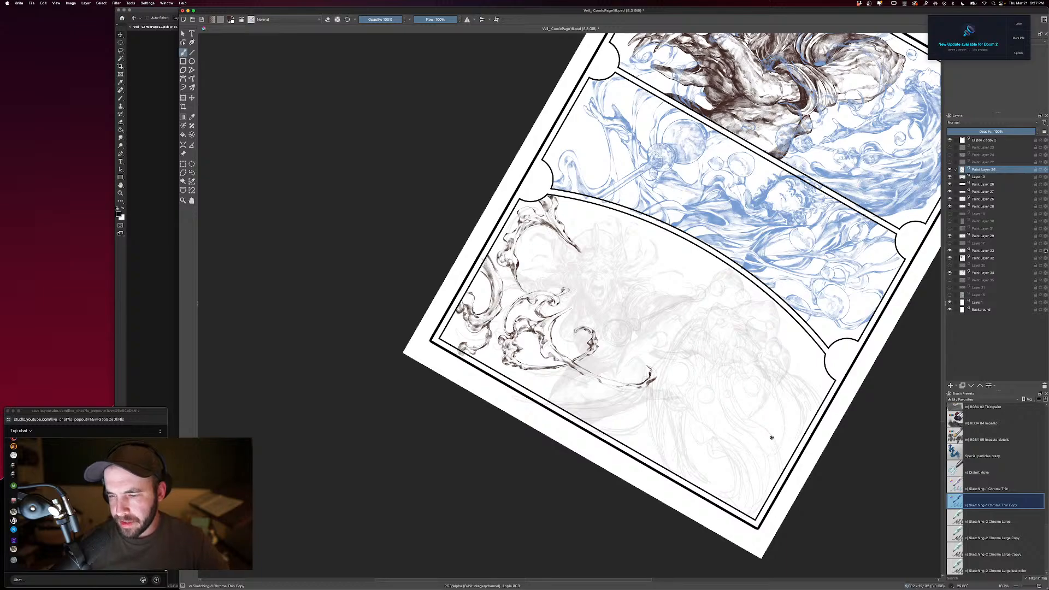
# Ink a small curl beside the creature's outstretched arm and flowing, shaded swirls along the third panel's lower border.
pyautogui.moveTo(771, 436); pyautogui.dragTo(664, 474)
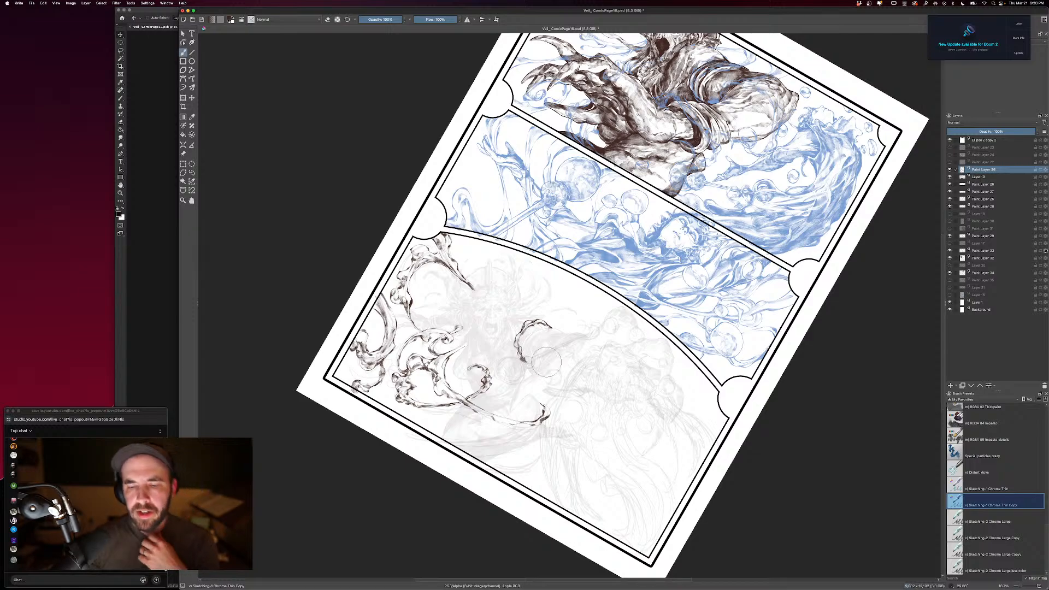
pyautogui.press('[')
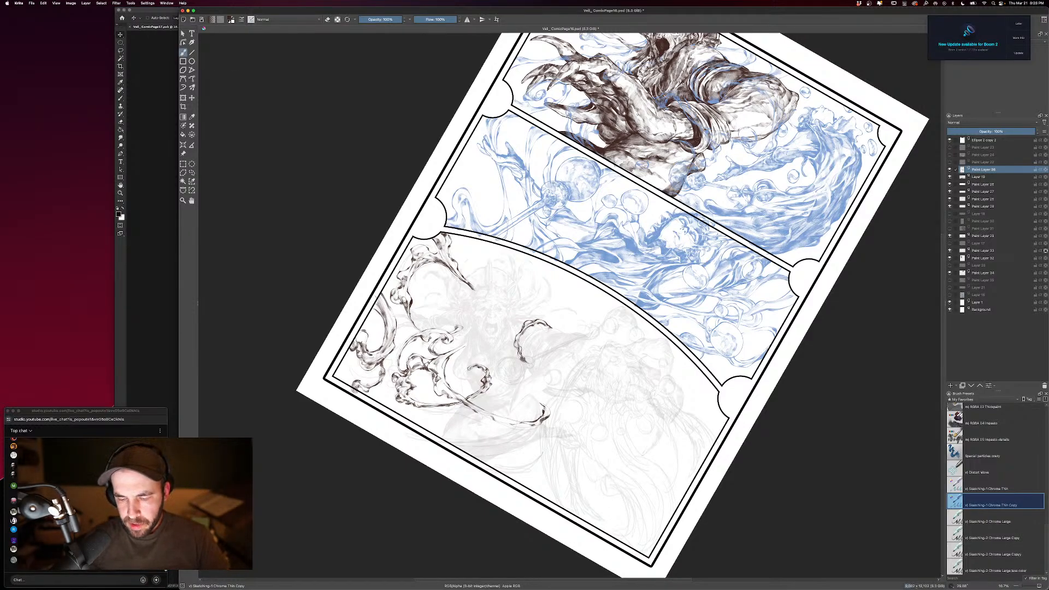
pyautogui.moveTo(508, 465); pyautogui.dragTo(492, 469)
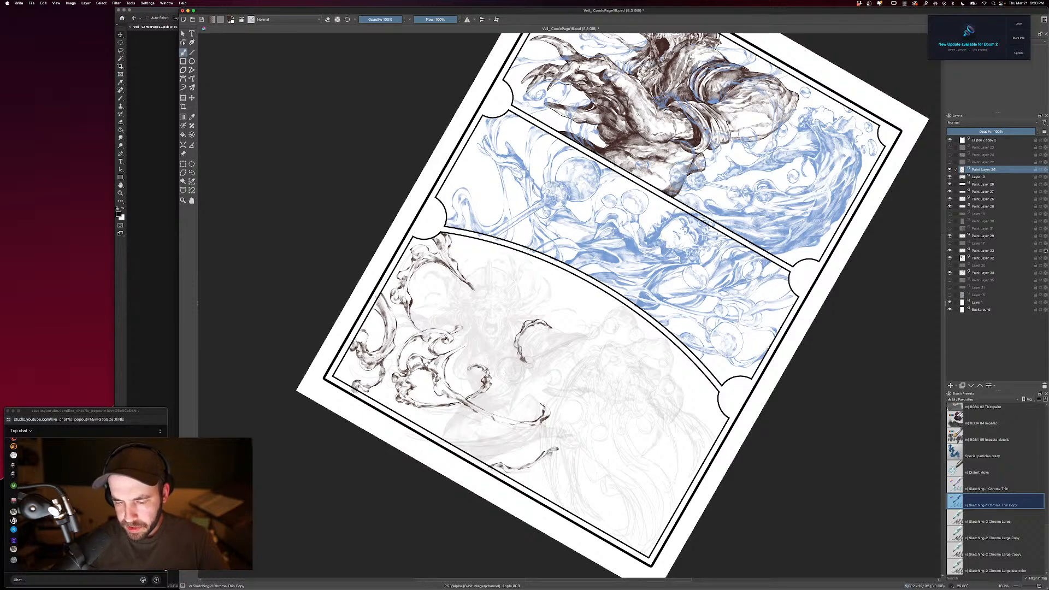
pyautogui.press(']')
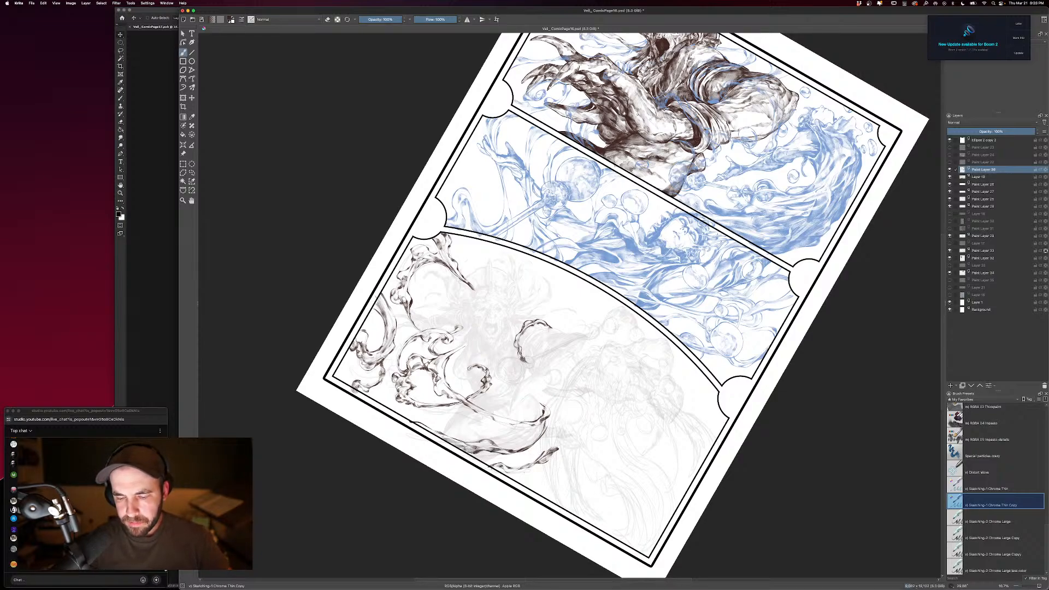
# Ink a long thin tendril curving down from the third panel's arched upper border over the outstretched arm.
pyautogui.press('-')
pyautogui.press('-')
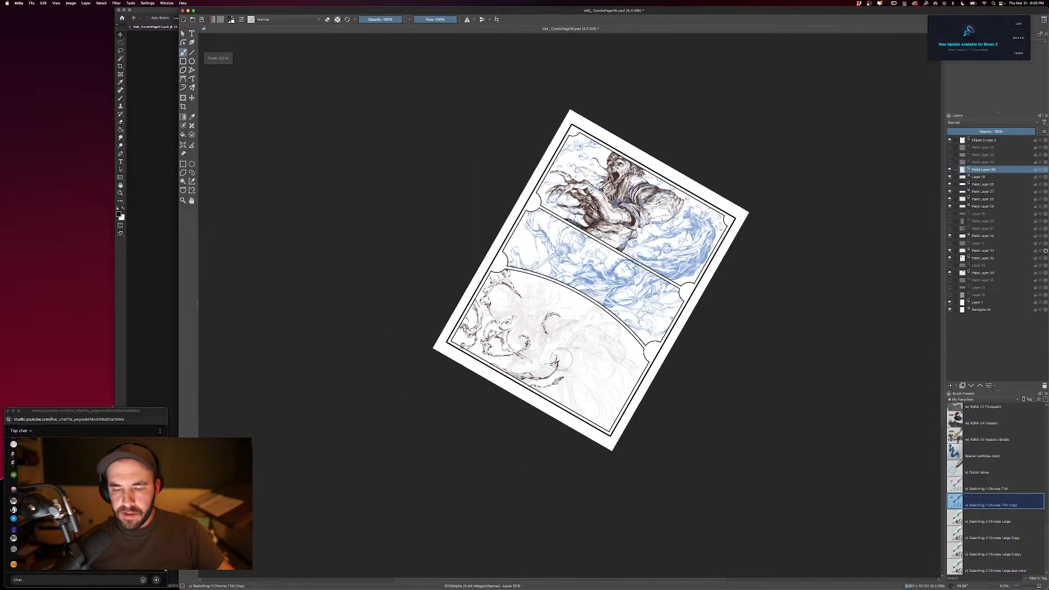
pyautogui.press('+')
pyautogui.press('+')
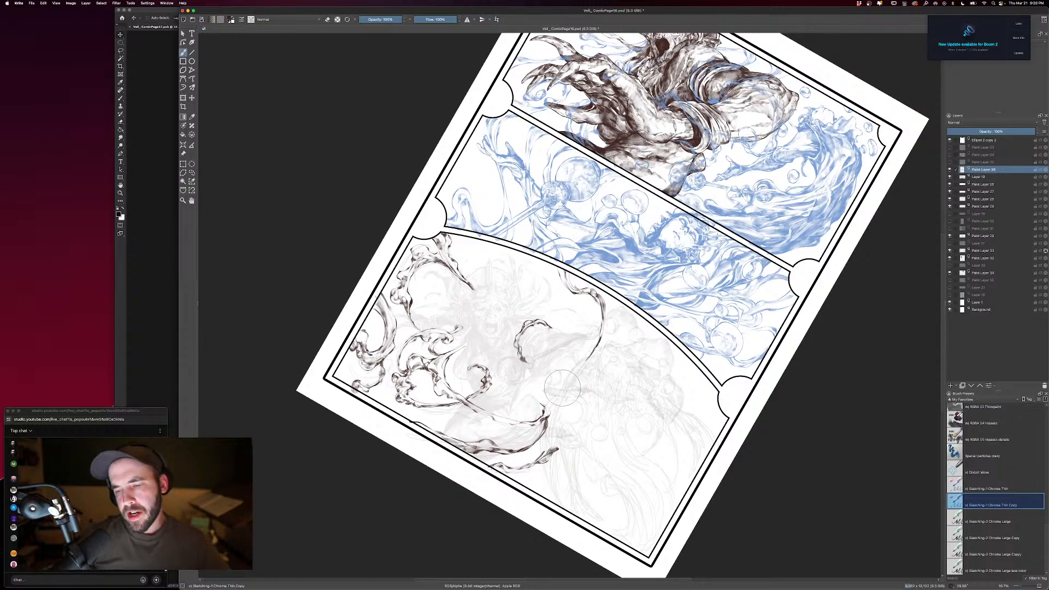
# Select the third panel's faded inked creature layer and restore its opacity to 100%.
pyautogui.press('-')
pyautogui.press('-')
pyautogui.press('+')
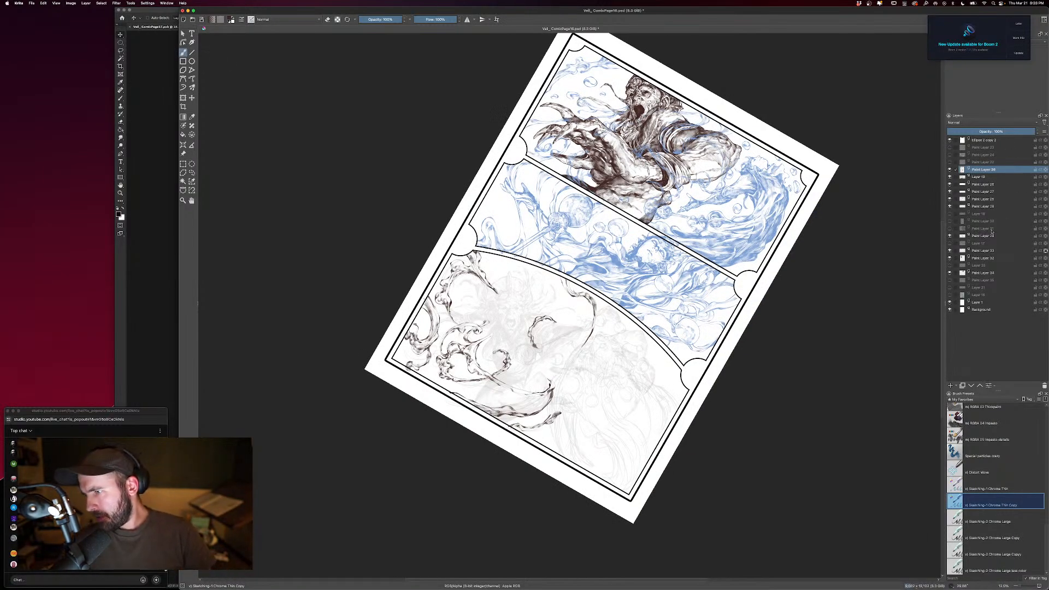
pyautogui.click(982, 279)
pyautogui.click(983, 271)
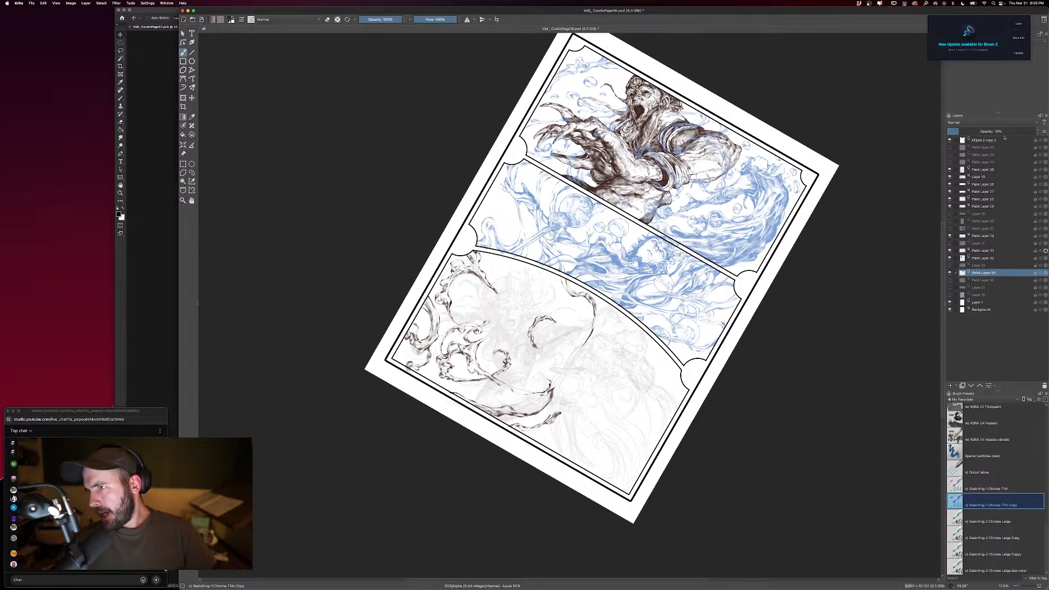
pyautogui.moveTo(1004, 132); pyautogui.dragTo(1030, 128)
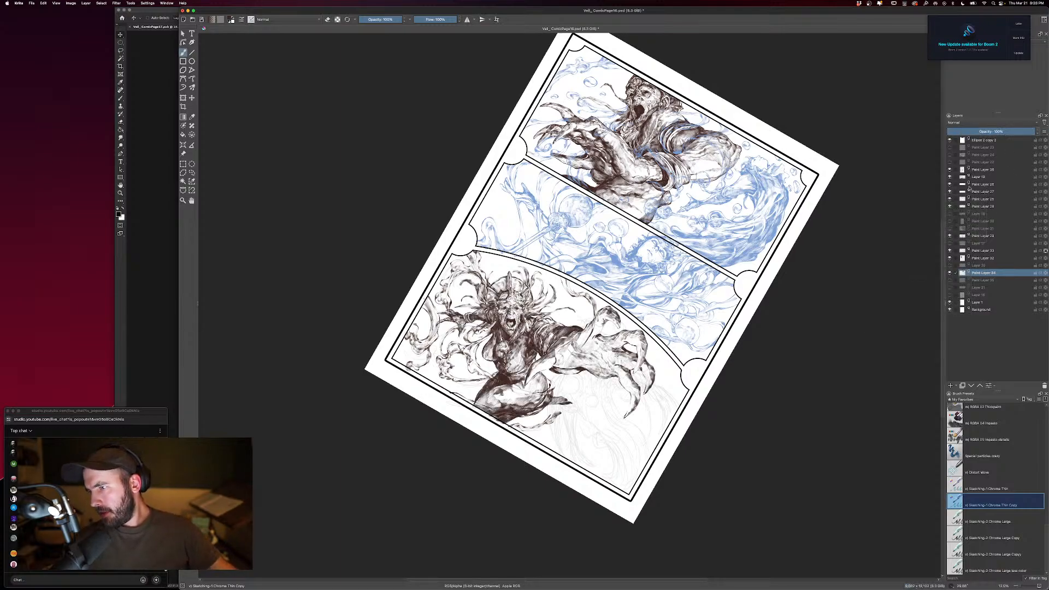
# Hide the third panel's faint gray sketch layer and show its three hidden blue drawing layers.
pyautogui.click(949, 169)
pyautogui.click(950, 169)
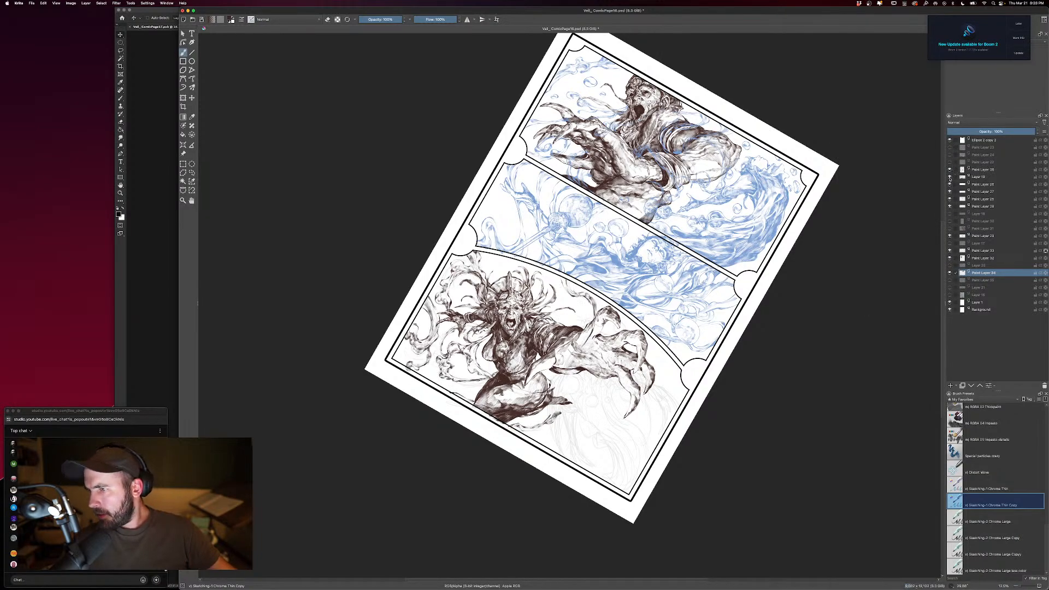
pyautogui.click(950, 177)
pyautogui.click(950, 162)
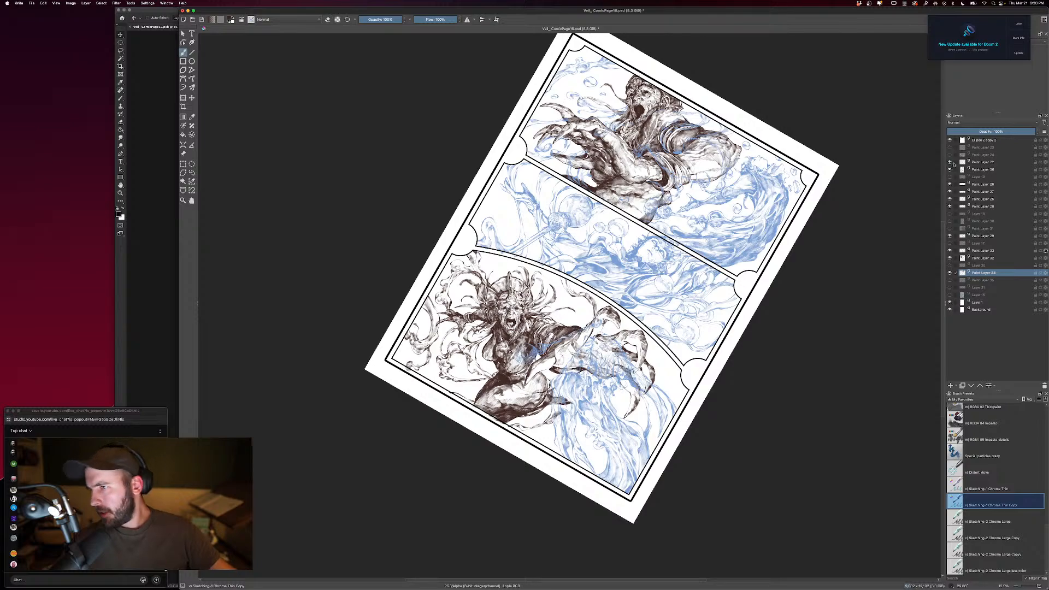
pyautogui.click(949, 155)
pyautogui.click(949, 155)
pyautogui.click(950, 155)
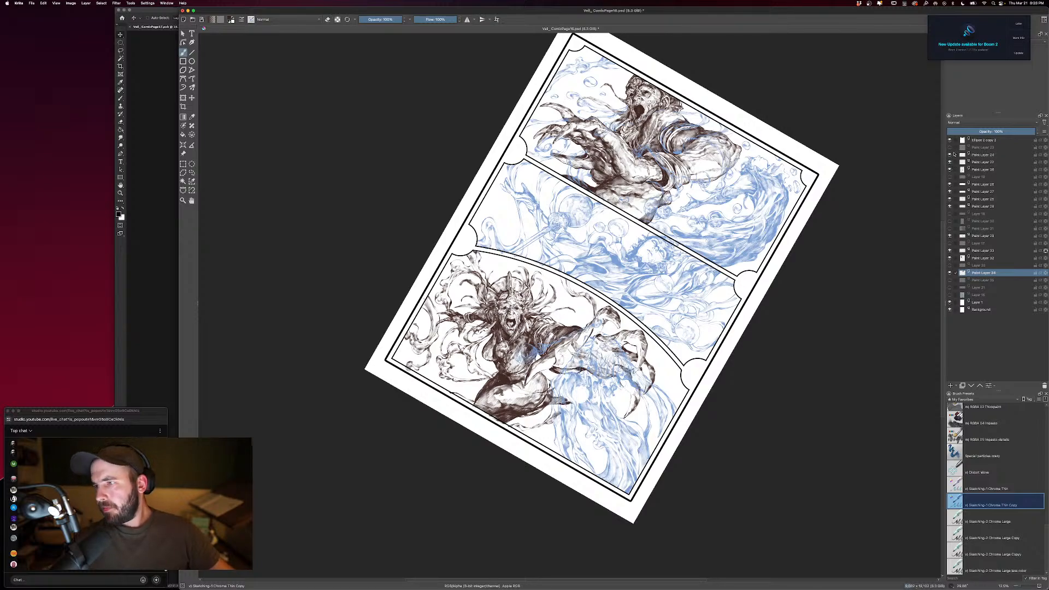
pyautogui.click(949, 148)
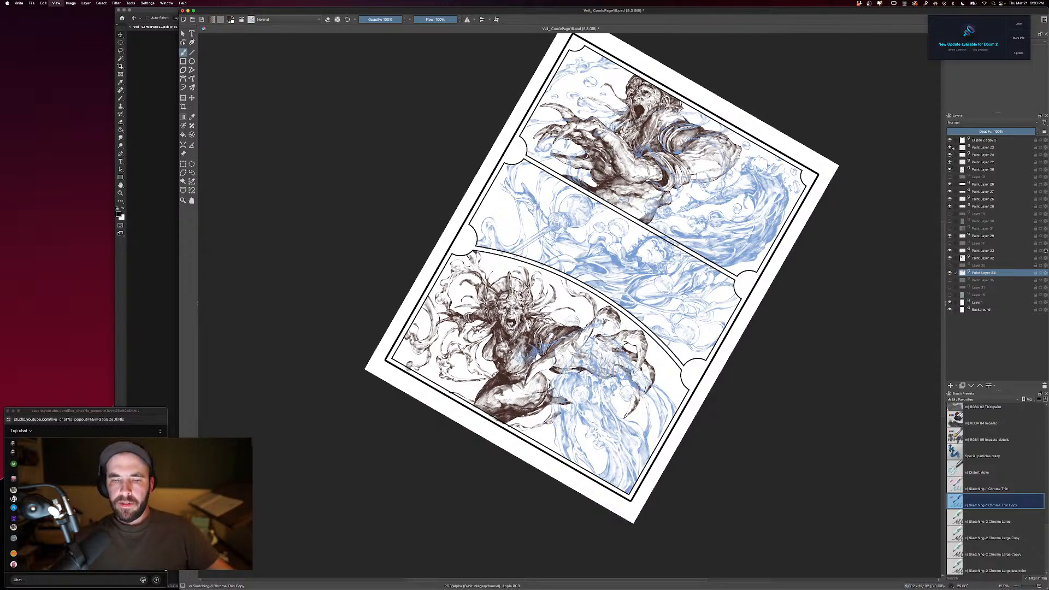
pyautogui.press('super+minus')
pyautogui.press('super+equal')
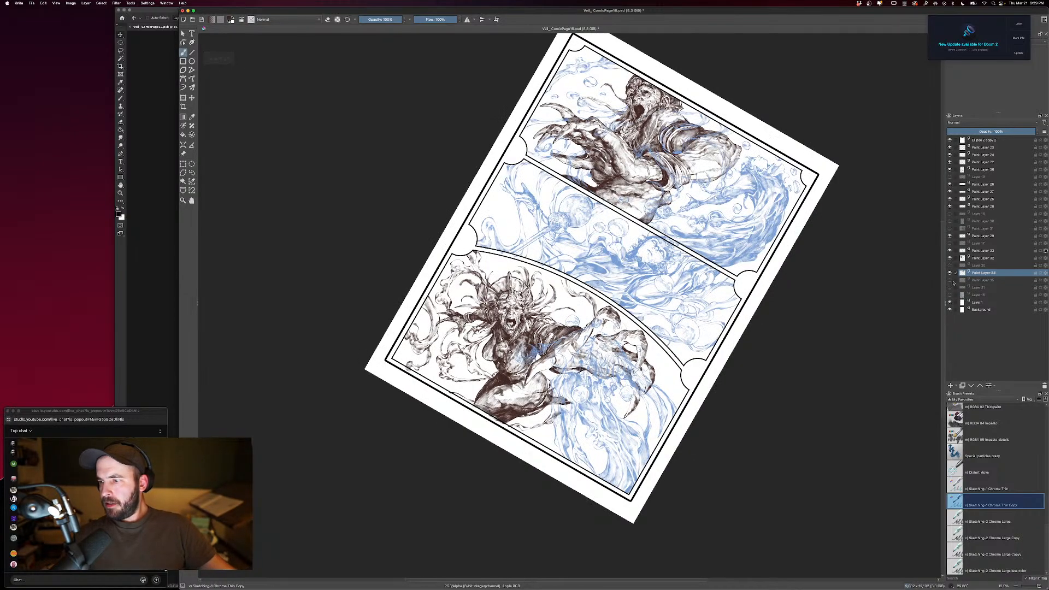
pyautogui.click(949, 281)
pyautogui.click(949, 280)
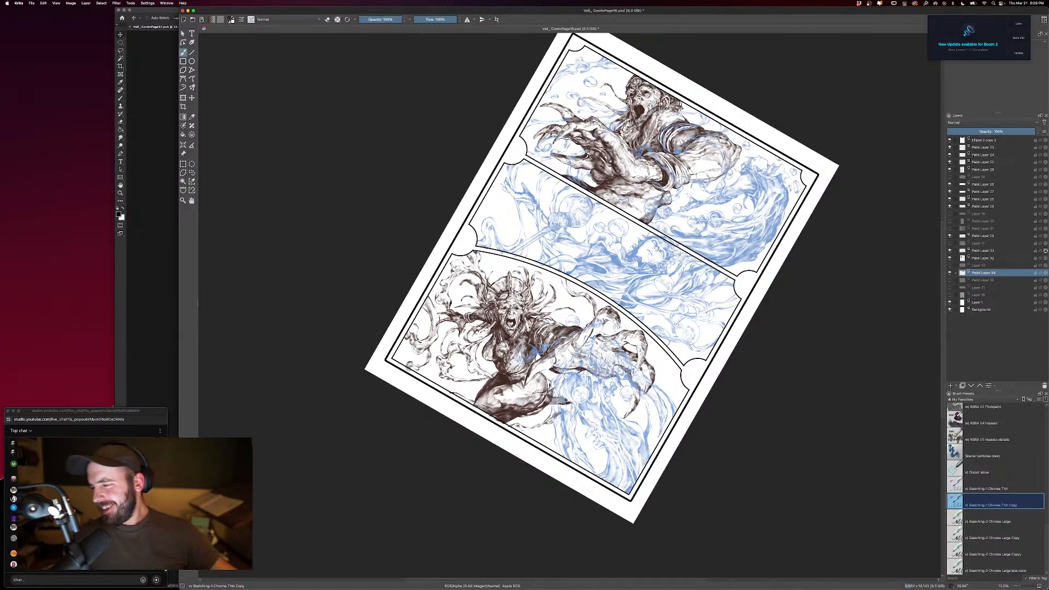
# Reset the canvas rotation so the page stands upright and hide the third panel's inked creature layer.
pyautogui.rightClick(687, 242)
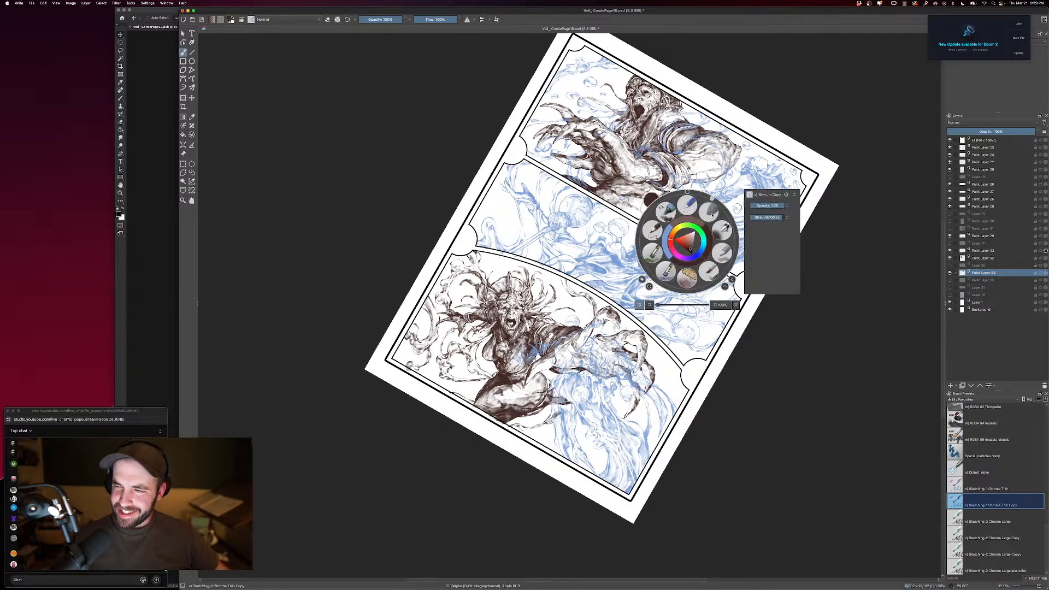
pyautogui.click(687, 191)
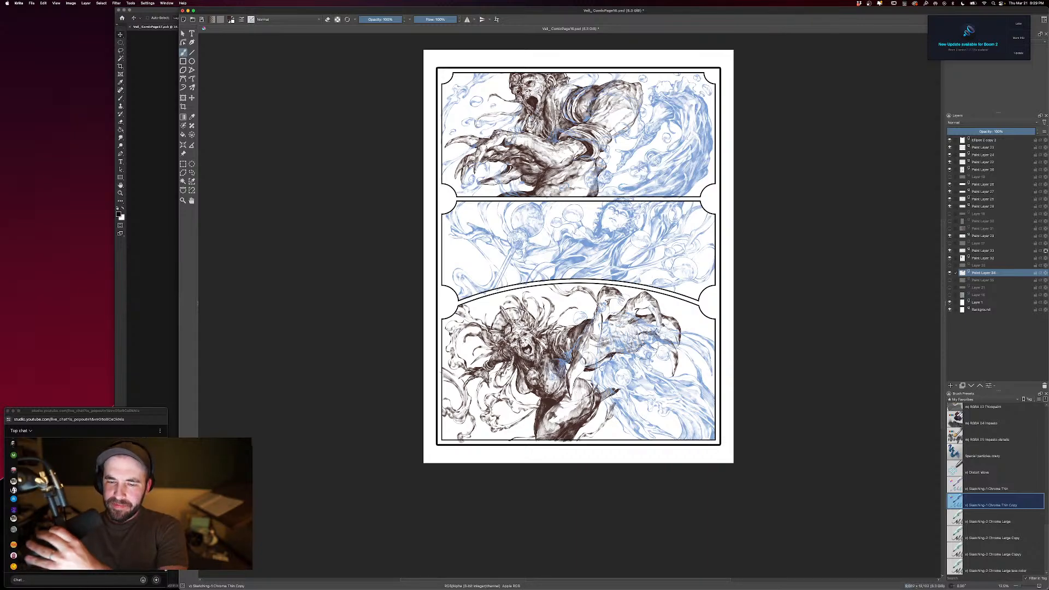
pyautogui.moveTo(775, 417); pyautogui.dragTo(740, 431)
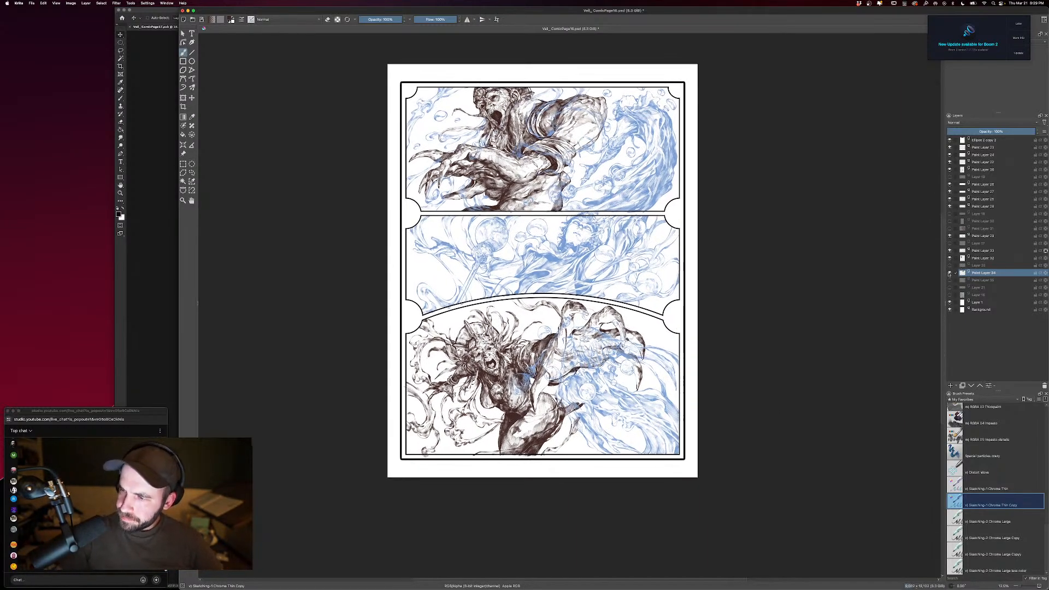
pyautogui.click(949, 273)
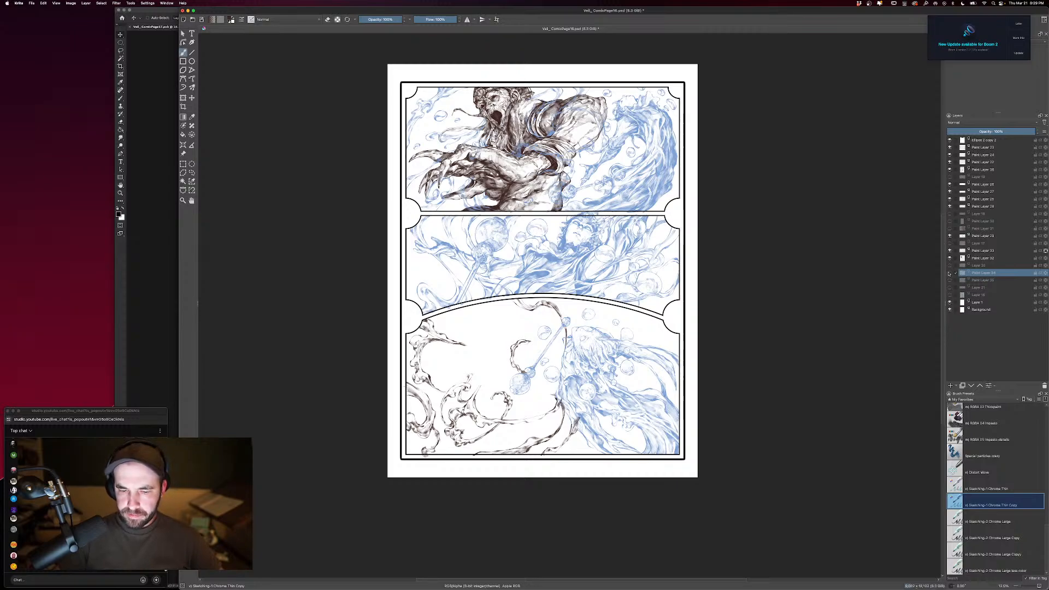
pyautogui.moveTo(950, 273)
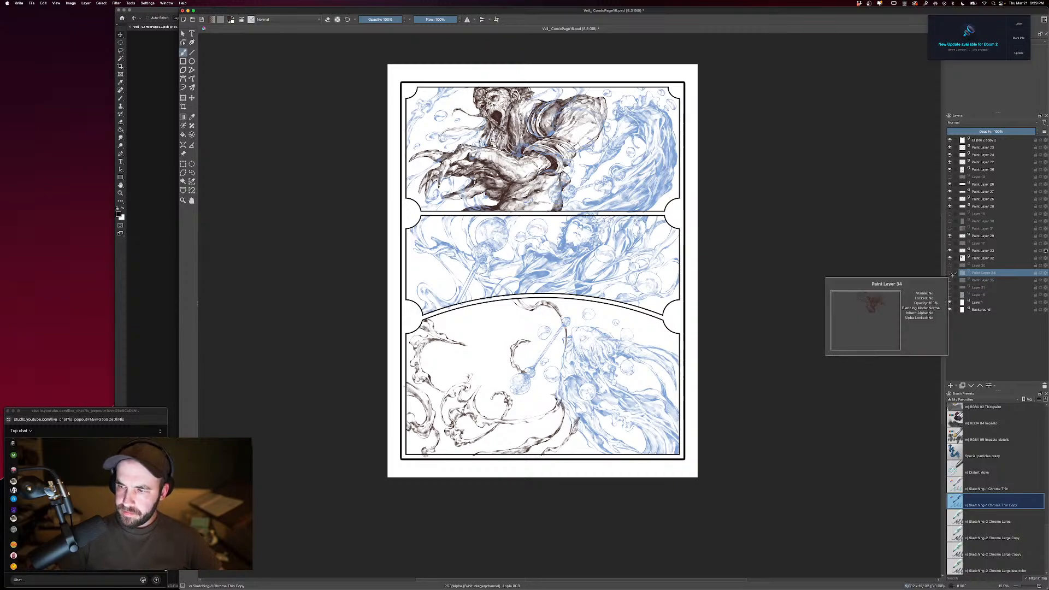
pyautogui.press('+')
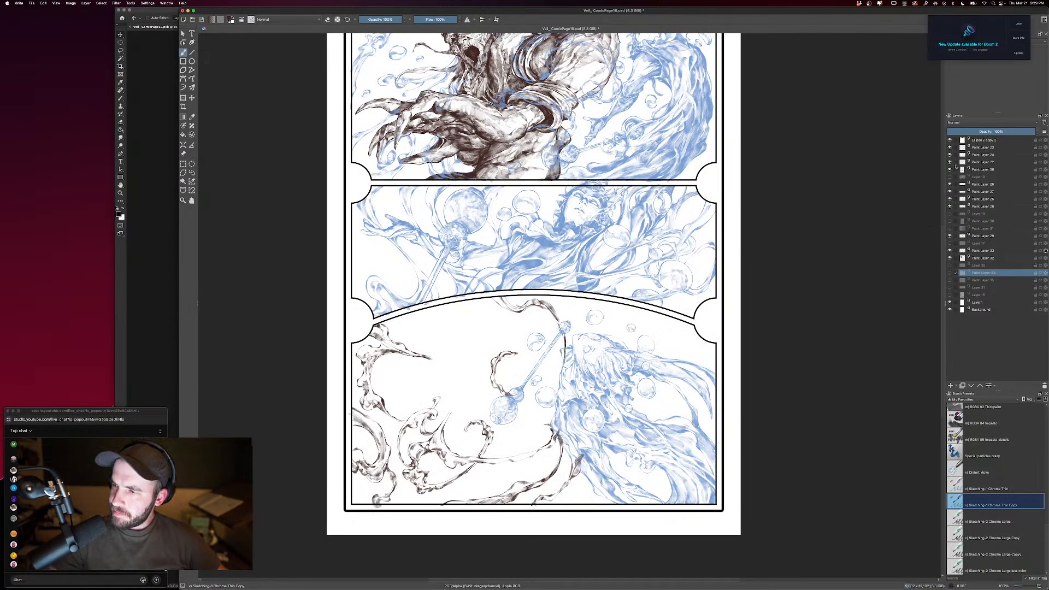
# On the tendril layer, select the long tendril hanging from the third panel's arched border and shift it slightly right.
pyautogui.click(978, 169)
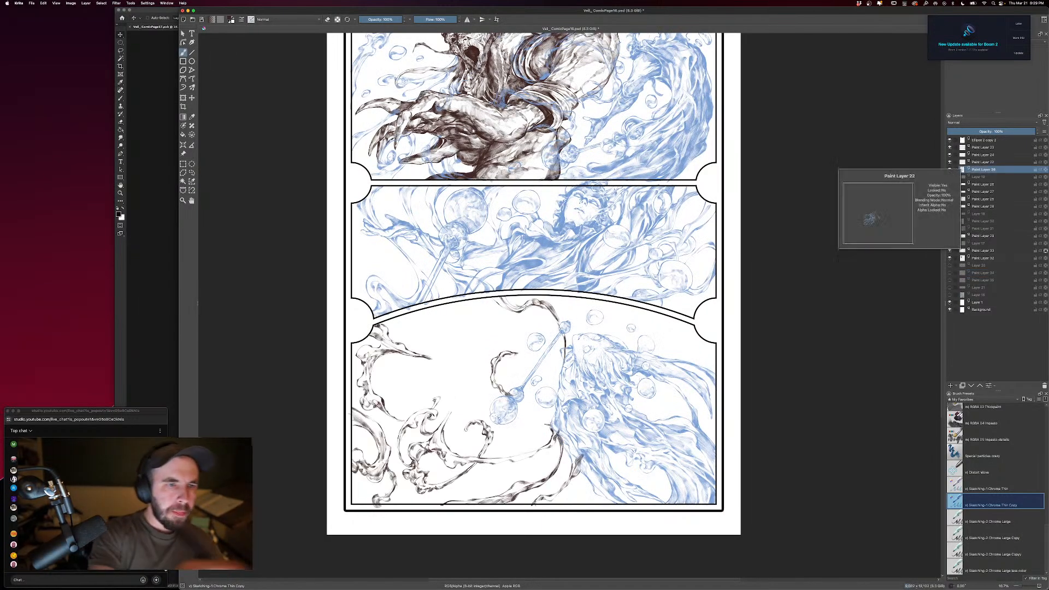
pyautogui.click(192, 172)
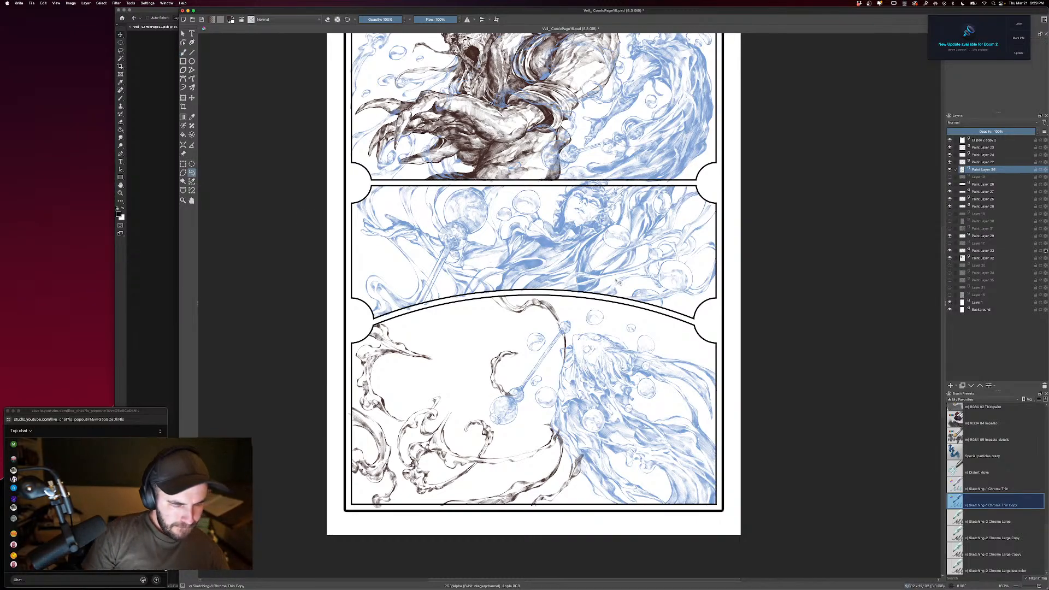
pyautogui.moveTo(480, 299)
pyautogui.mouseDown()
pyautogui.moveTo(557, 366)
pyautogui.moveTo(593, 310)
pyautogui.mouseUp()
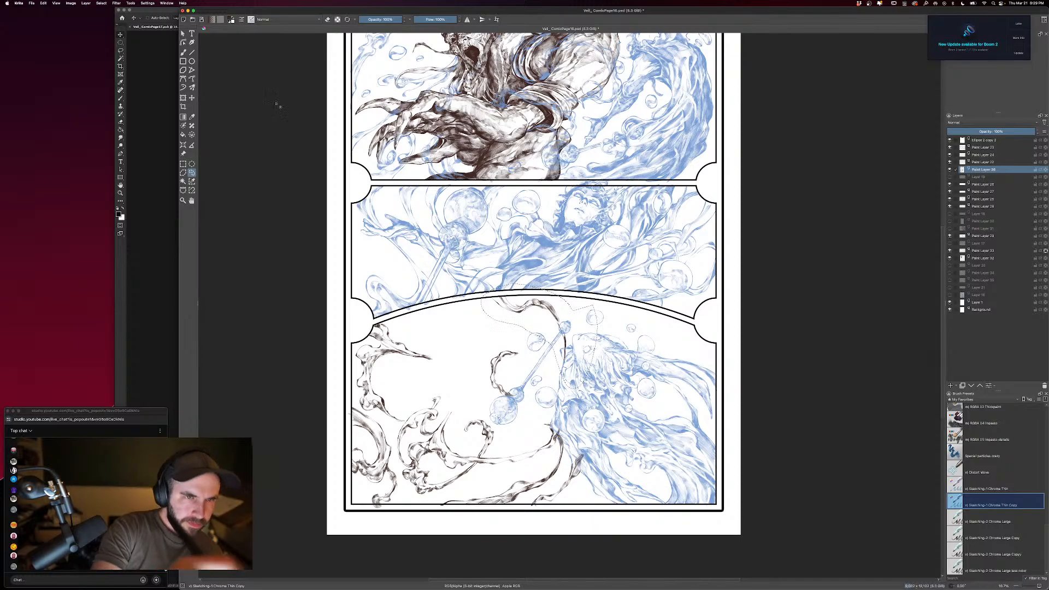
pyautogui.click(183, 98)
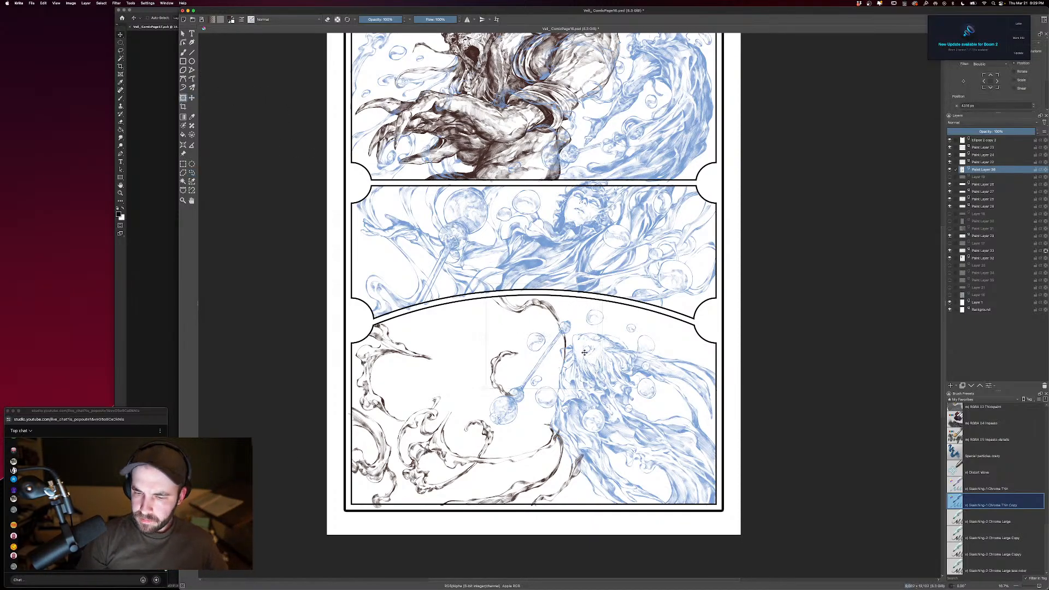
pyautogui.moveTo(578, 352); pyautogui.dragTo(607, 359)
pyautogui.press('Return')
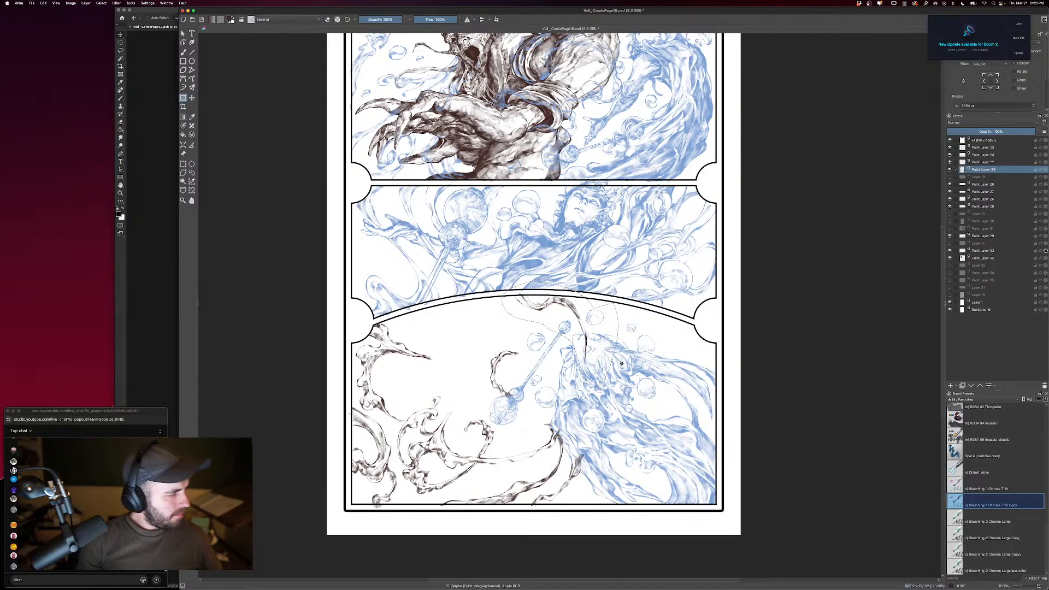
pyautogui.hotkey('ctrl', 'shift', 'a')
# Lock the tendril layer's alpha and paint all its dark swirls light blue with an enlarged Basic-5 Size Opacity brush.
pyautogui.press('b')
pyautogui.rightClick(626, 396)
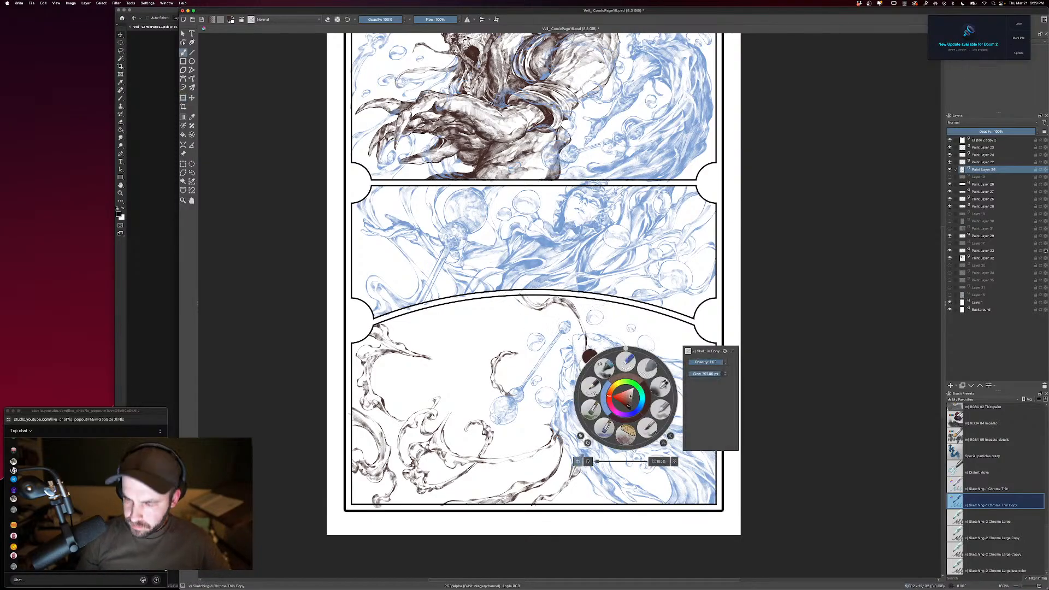
pyautogui.click(653, 413)
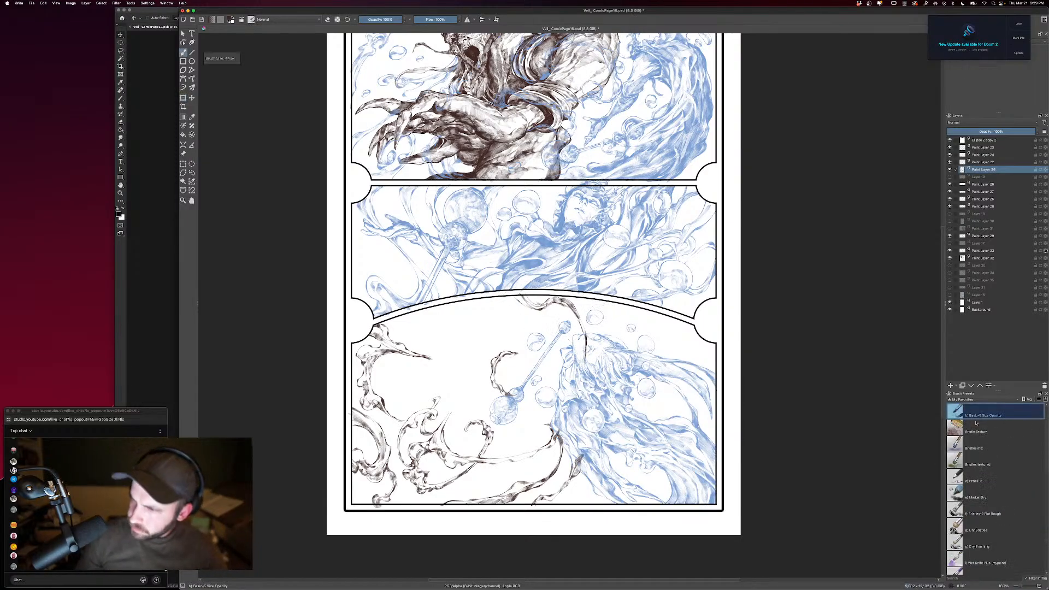
pyautogui.press(']')
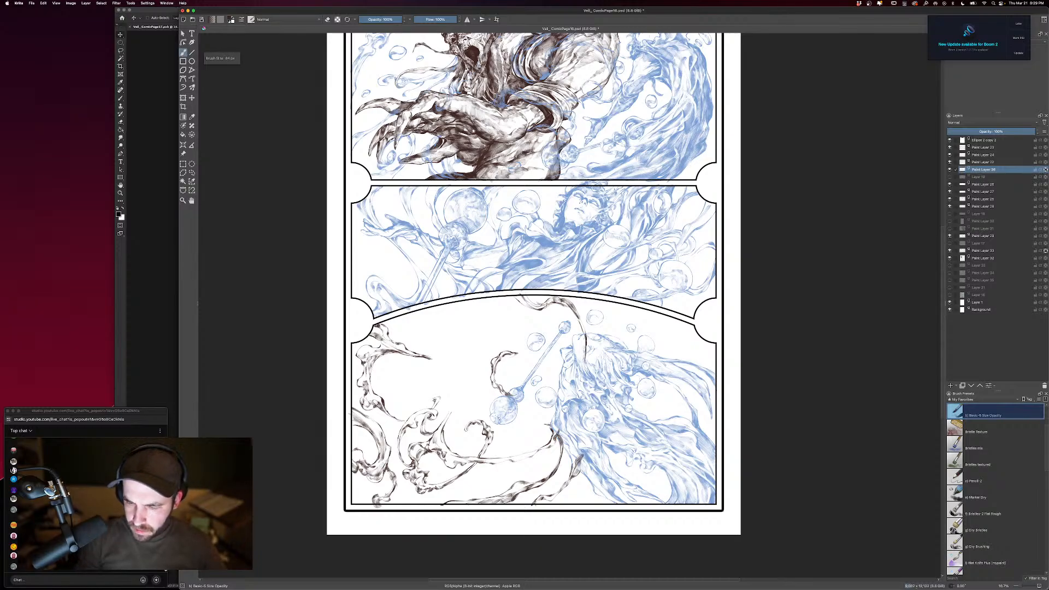
pyautogui.press(']')
pyautogui.press(']')
pyautogui.press(']')
pyautogui.press(']')
pyautogui.press(']')
pyautogui.press(']')
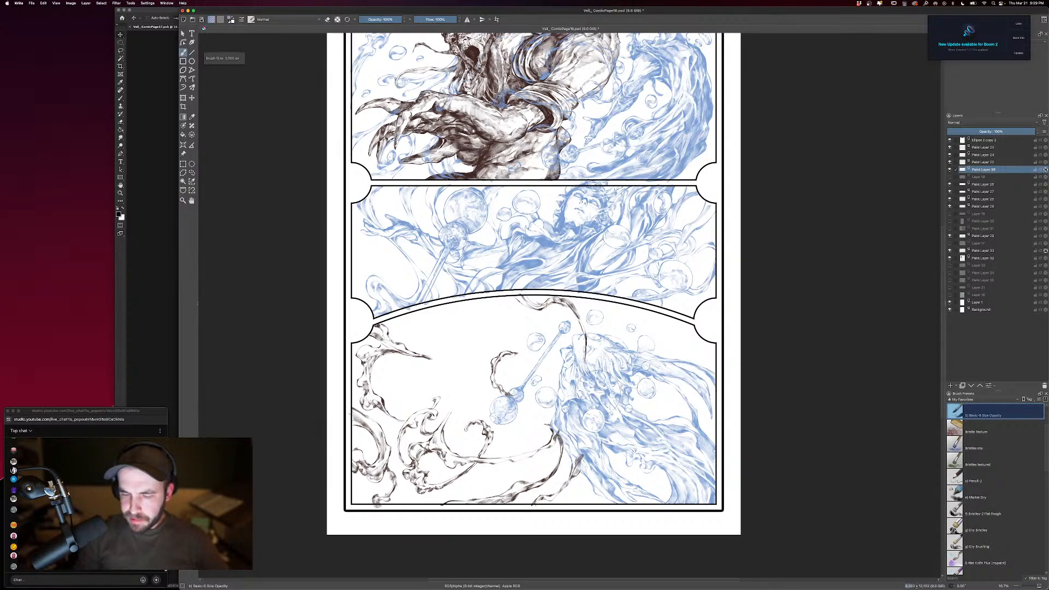
pyautogui.moveTo(569, 453)
pyautogui.mouseDown()
pyautogui.moveTo(494, 480)
pyautogui.moveTo(385, 462)
pyautogui.moveTo(388, 356)
pyautogui.mouseUp()
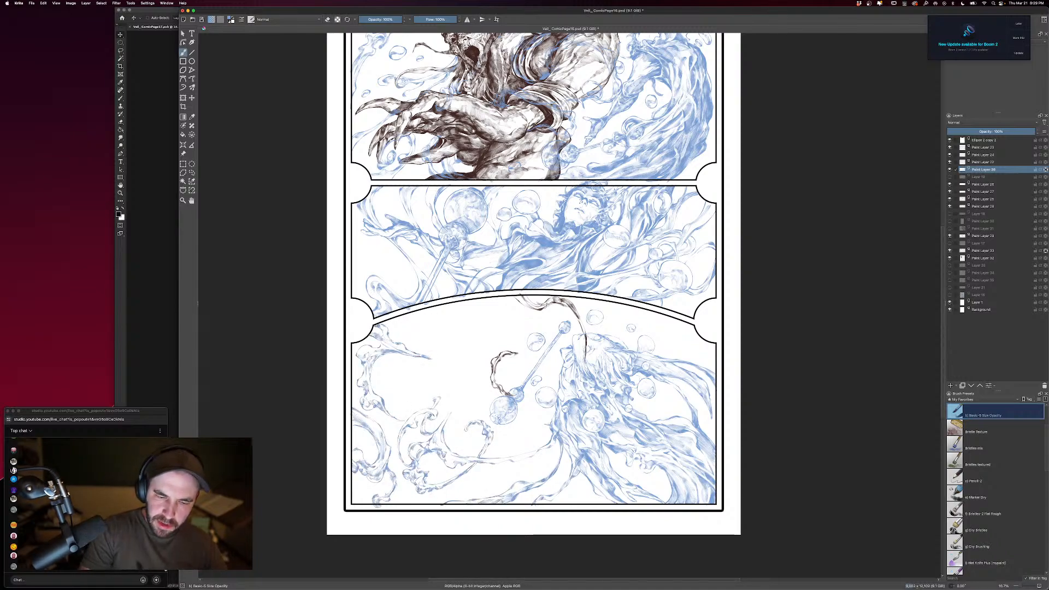
pyautogui.moveTo(512, 392); pyautogui.dragTo(496, 360)
pyautogui.moveTo(583, 349)
pyautogui.mouseDown()
pyautogui.moveTo(579, 322)
pyautogui.moveTo(529, 303)
pyautogui.mouseUp()
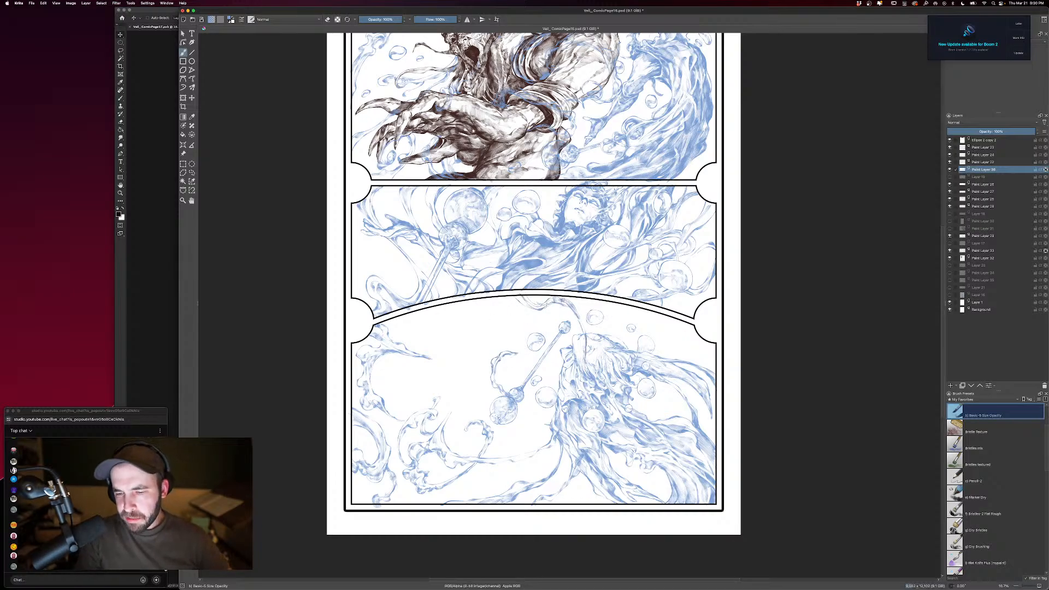
# Examine the recoloured tendrils at page scale, comparing the third panel with individual blue layers hidden and shown.
pyautogui.press('-')
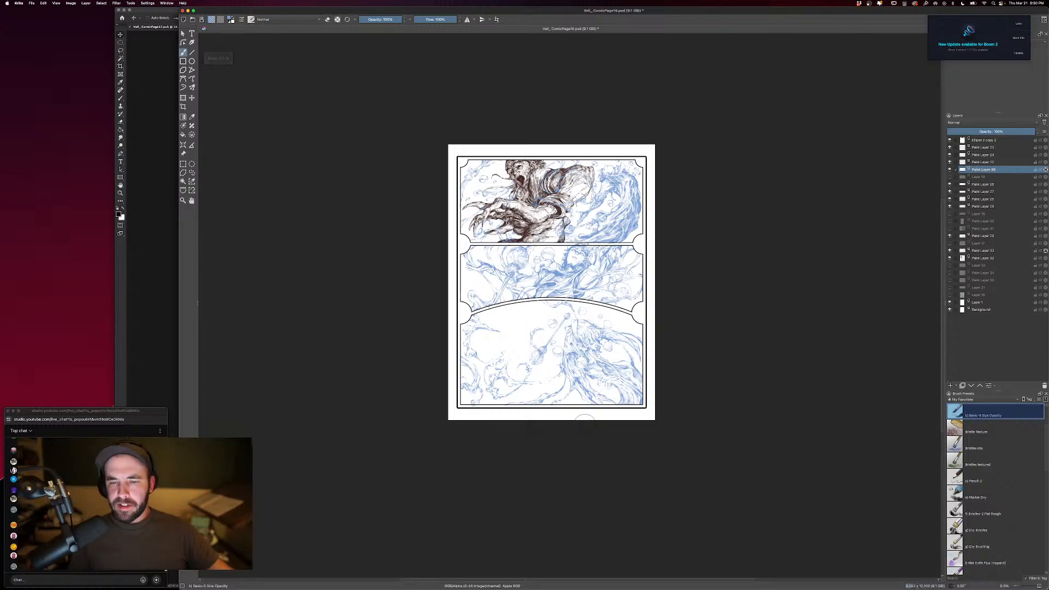
pyautogui.press('-')
pyautogui.press('+')
pyautogui.press('+')
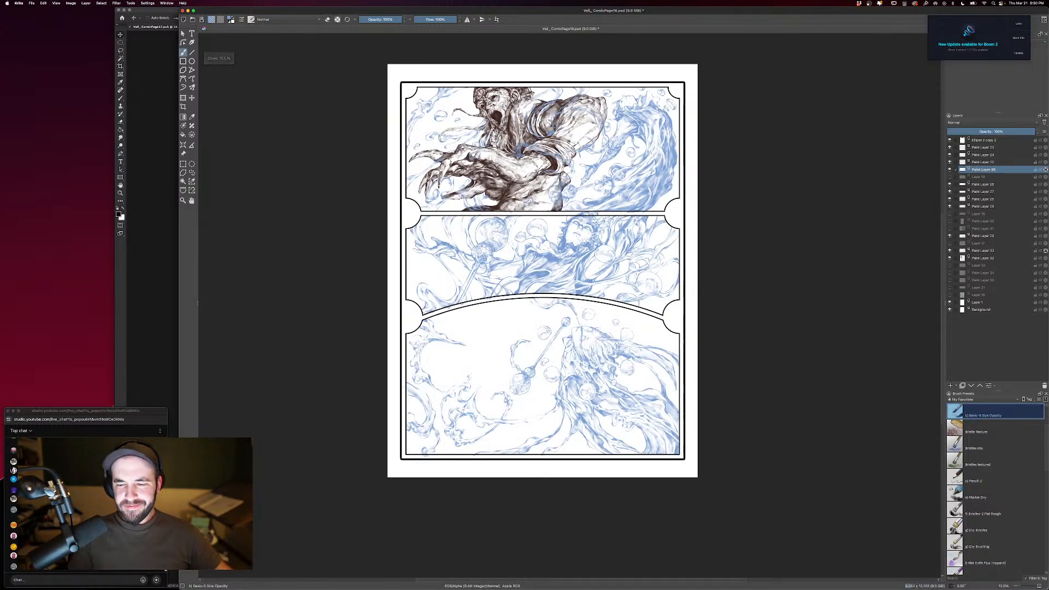
pyautogui.click(950, 170)
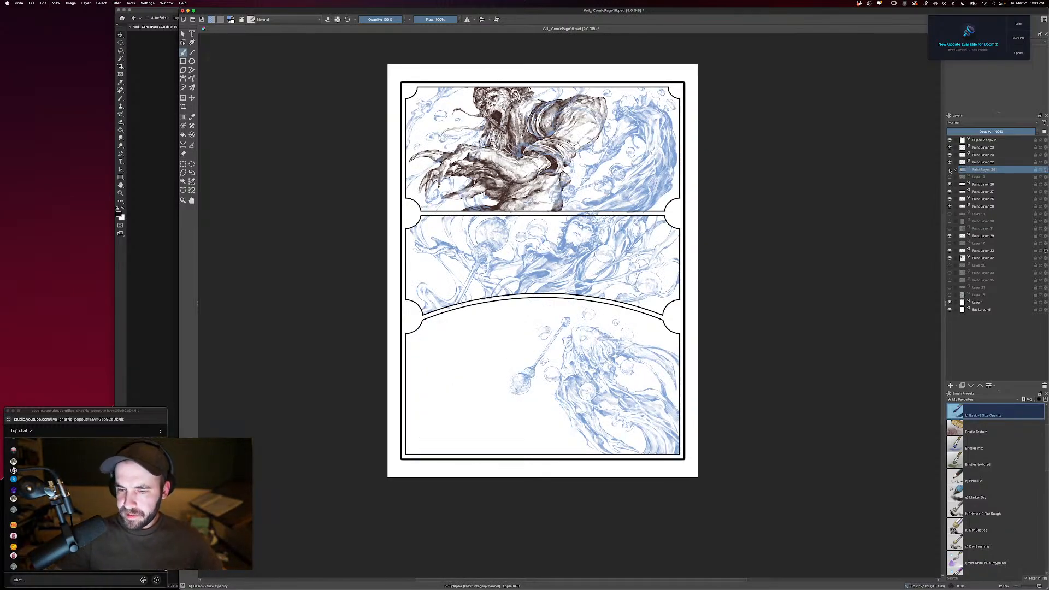
pyautogui.click(950, 170)
pyautogui.press('-')
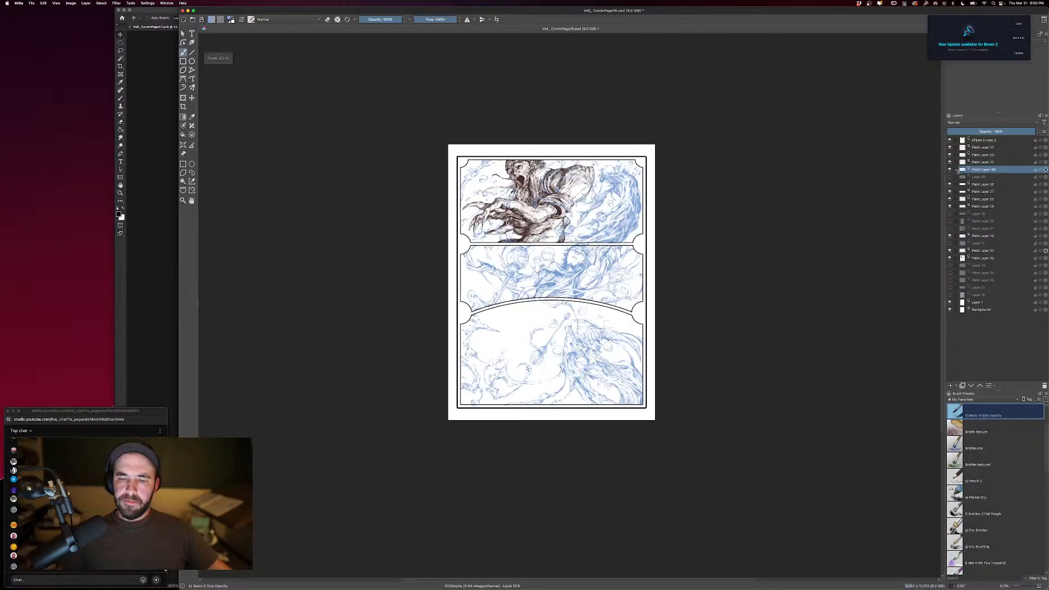
pyautogui.press('+')
pyautogui.click(949, 258)
pyautogui.click(951, 259)
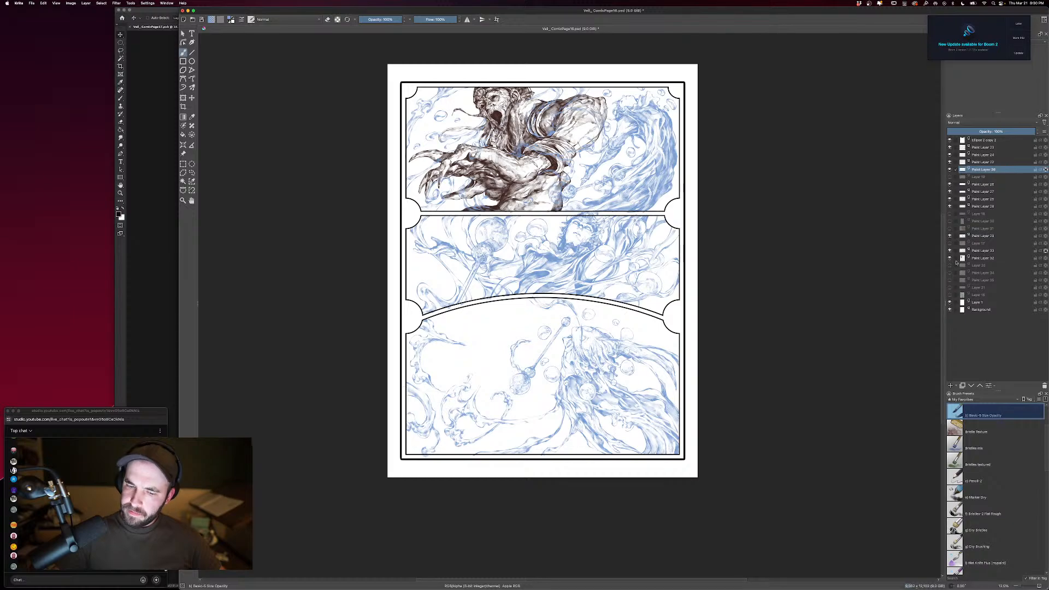
pyautogui.press('-')
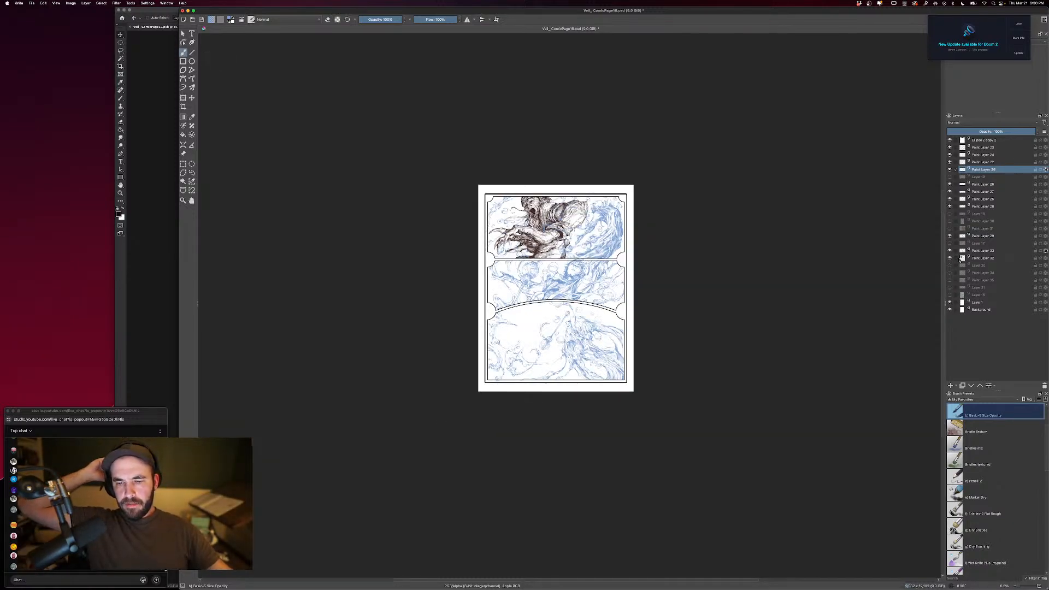
pyautogui.press('=')
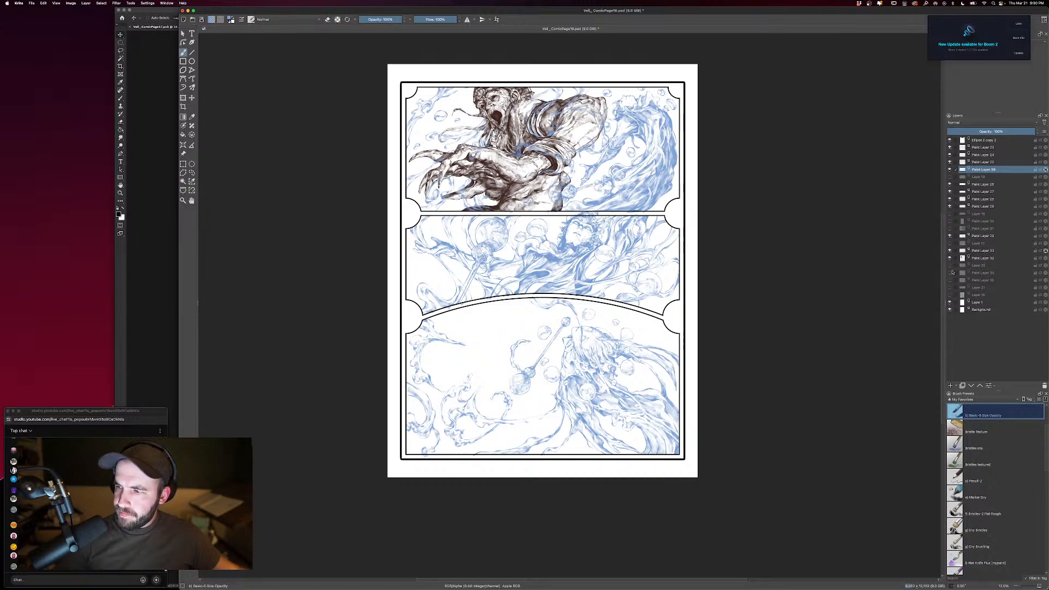
# Show the third panel's dark background and inked creature layers, save the document, and dismiss the Boom update notification.
pyautogui.click(950, 280)
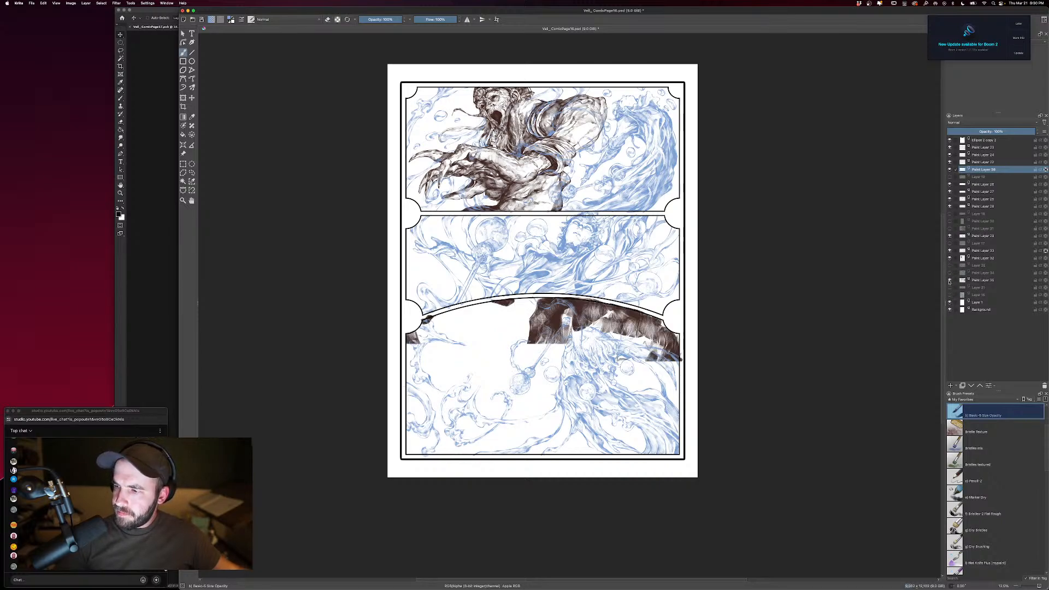
pyautogui.click(949, 272)
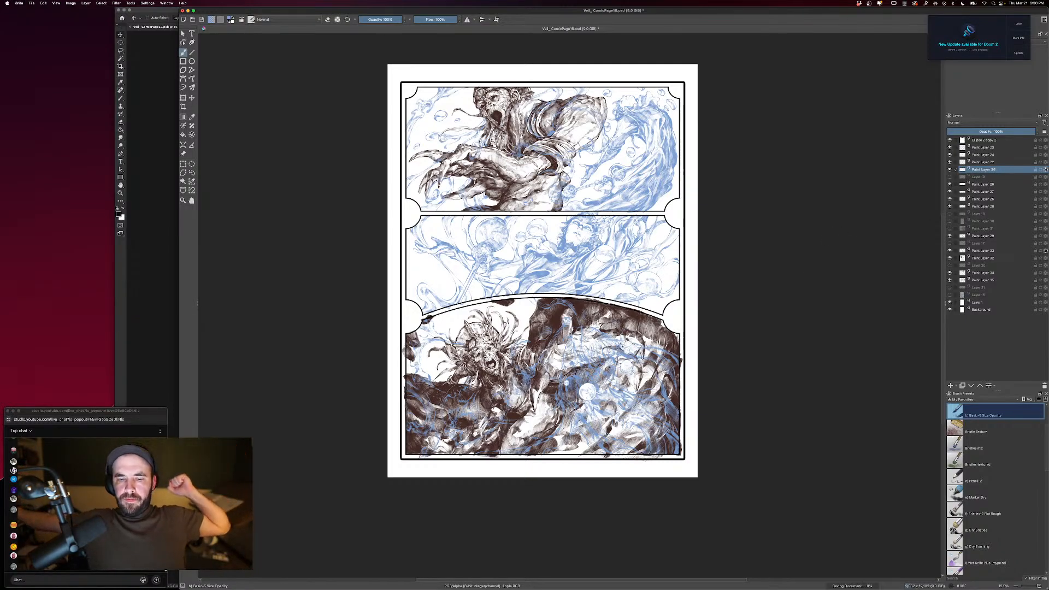
pyautogui.press('super+s')
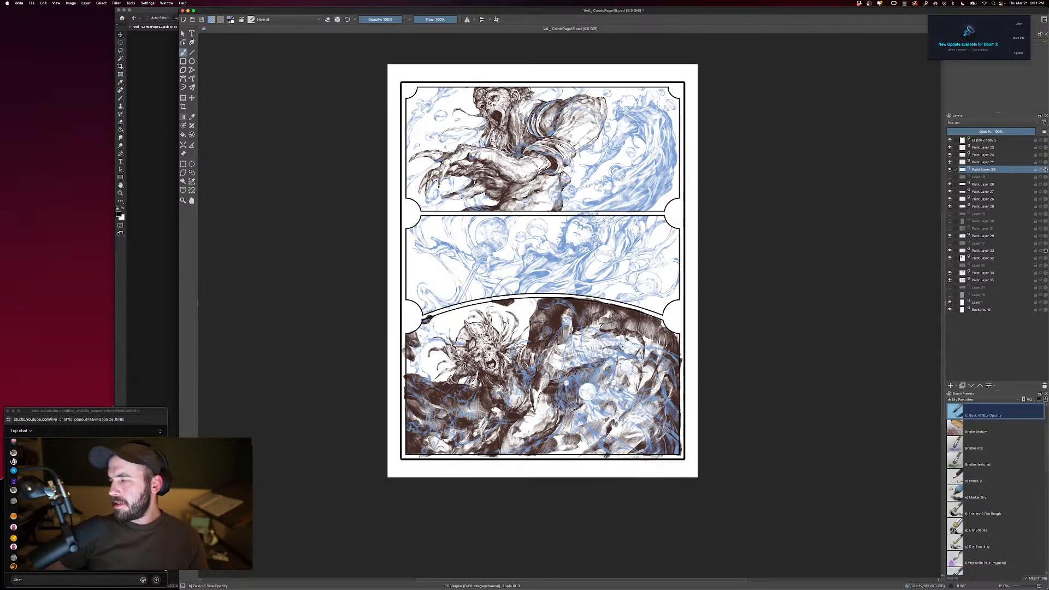
pyautogui.click(1020, 24)
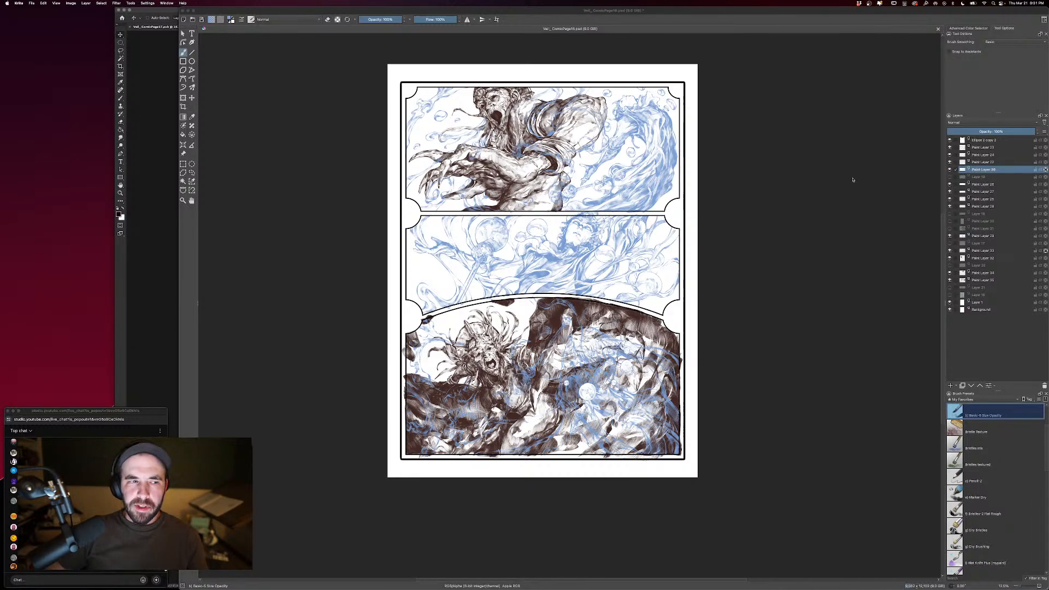
# Switch to Photoshop, where the roughly sketched comic page with three bordered panels is open.
pyautogui.click(120, 281)
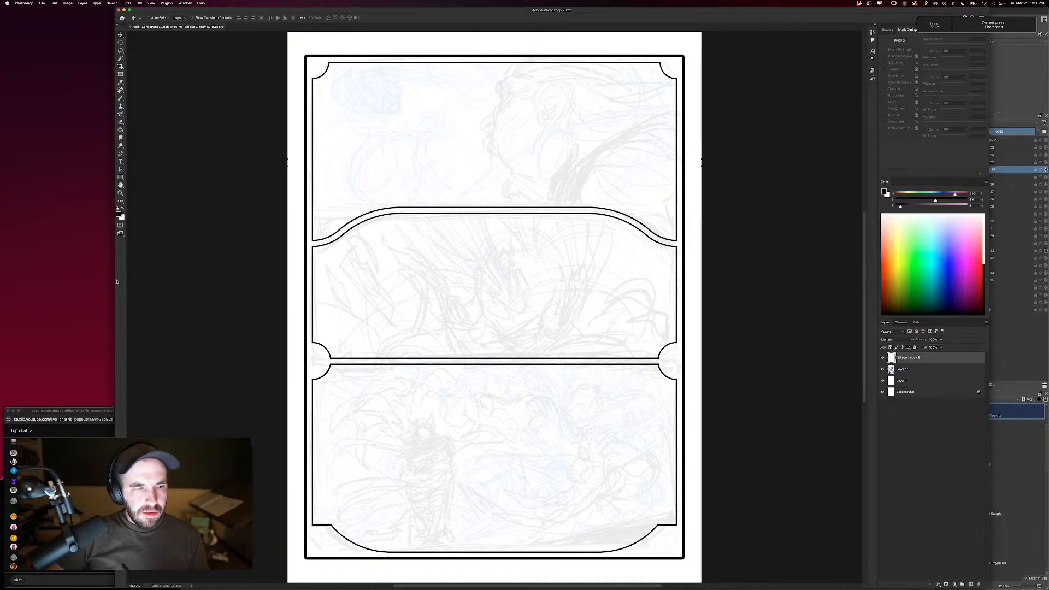
pyautogui.click(115, 280)
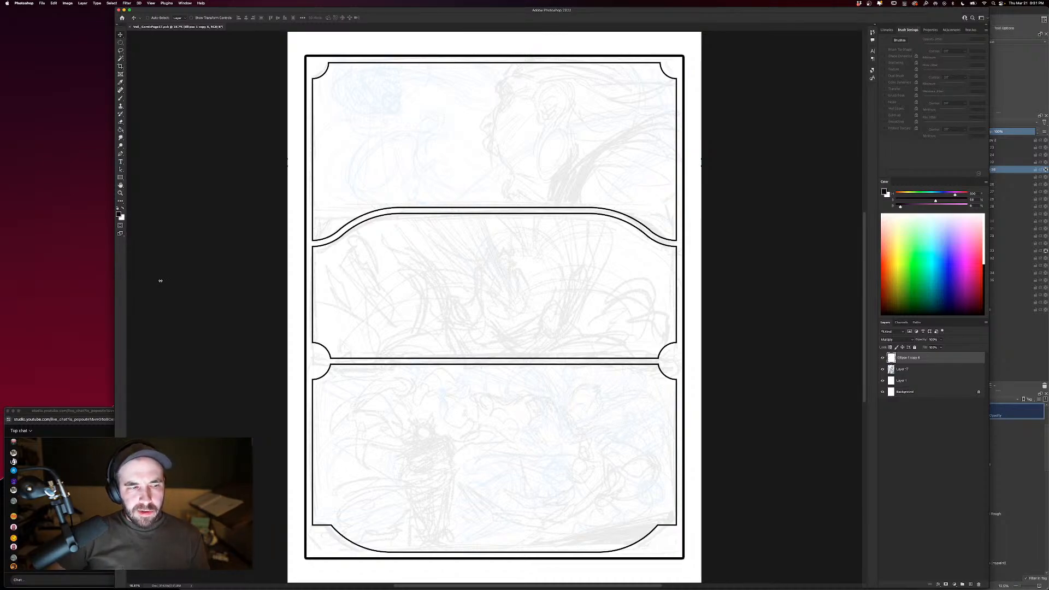
pyautogui.click(118, 284)
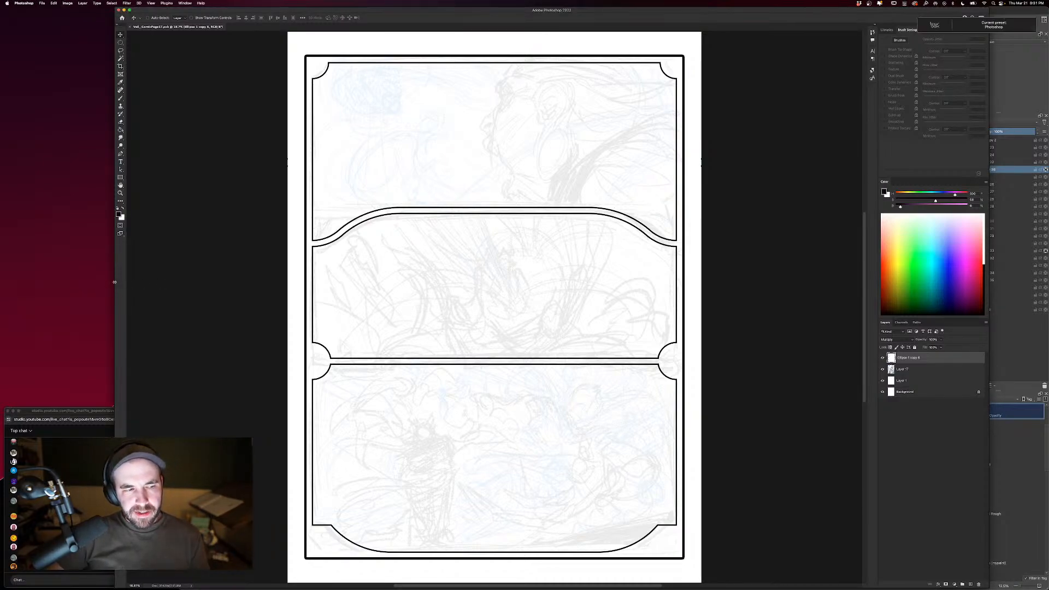
# Resize the program window to leave desktop space beside it and cover the other application's panels, and activate the Brush tool.
pyautogui.moveTo(116, 283); pyautogui.dragTo(167, 291)
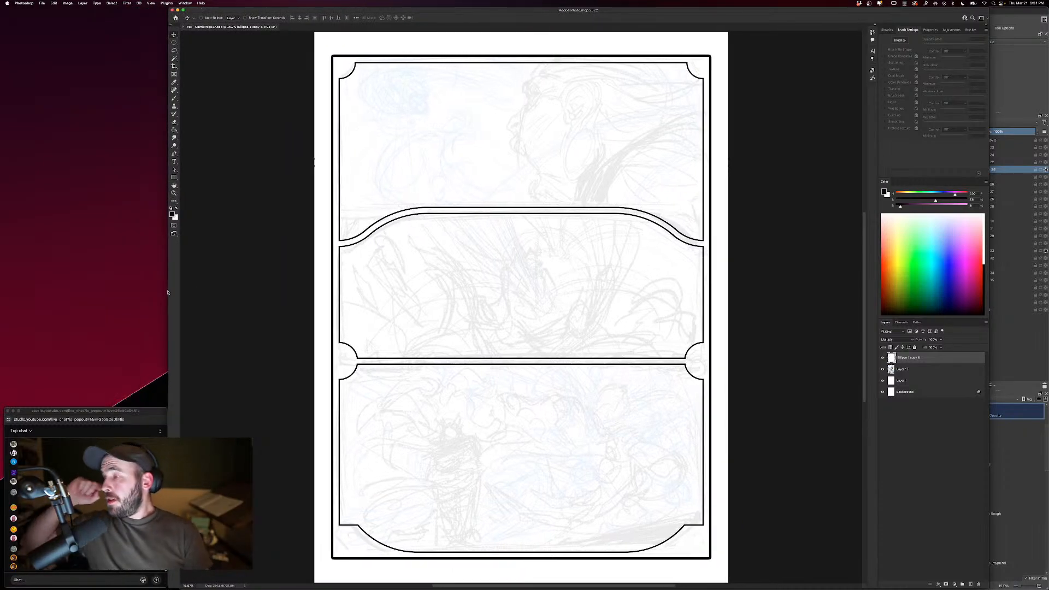
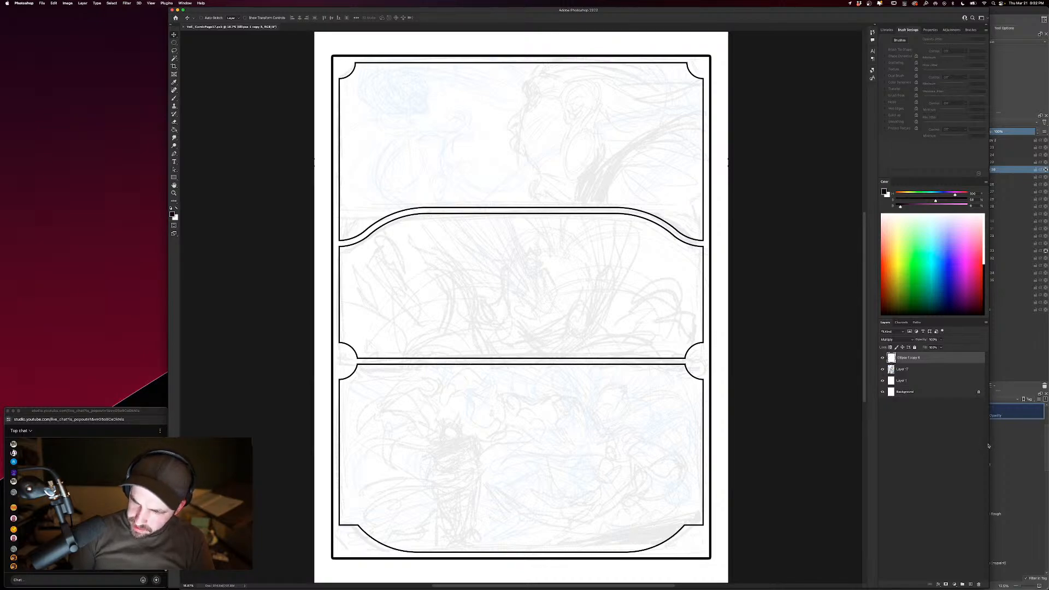
pyautogui.moveTo(989, 442); pyautogui.dragTo(1047, 440)
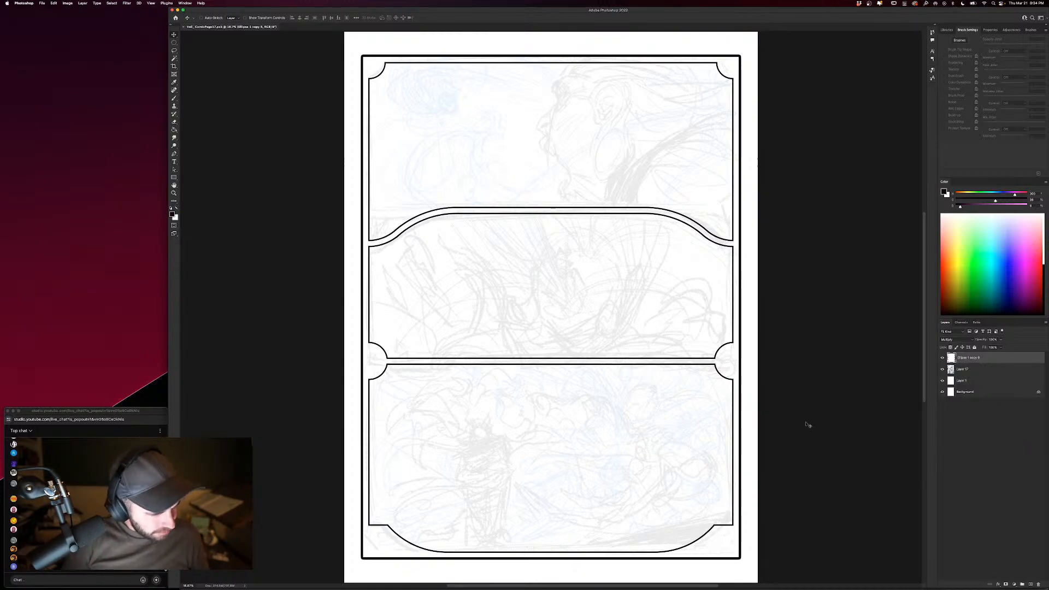
pyautogui.press('b')
pyautogui.rightClick(628, 355)
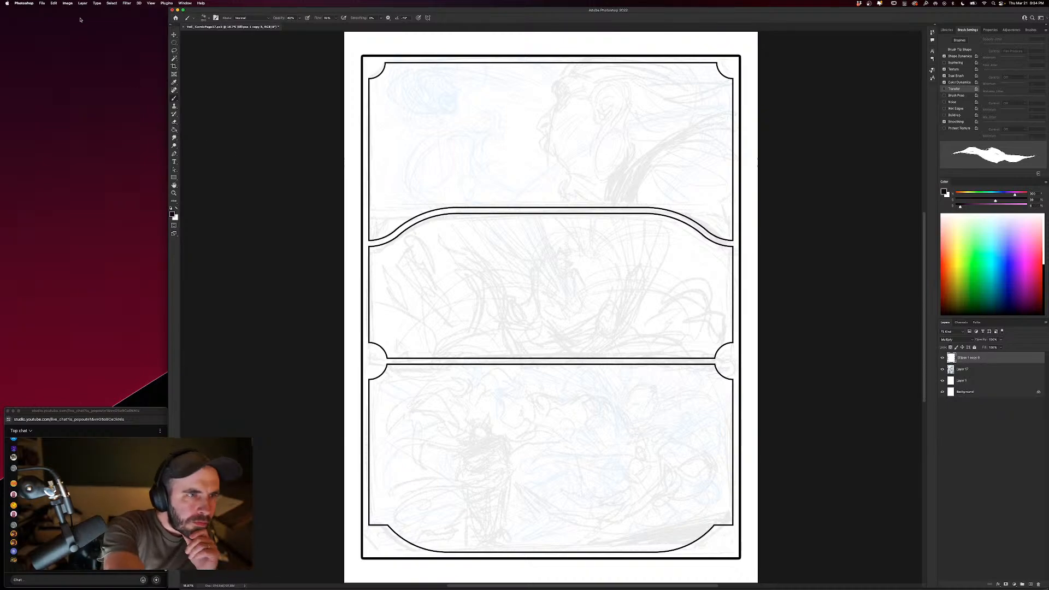
# Resample the image to a resolution of 450 pixels/inch and add a new layer directly above the faint rough sketch layer.
pyautogui.click(67, 4)
pyautogui.click(82, 43)
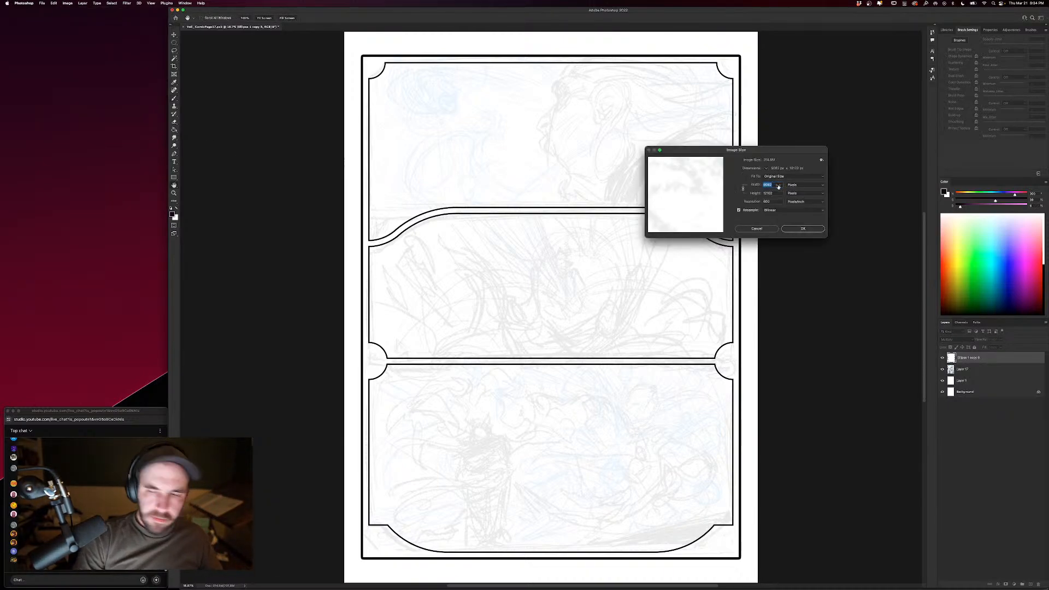
pyautogui.click(772, 201)
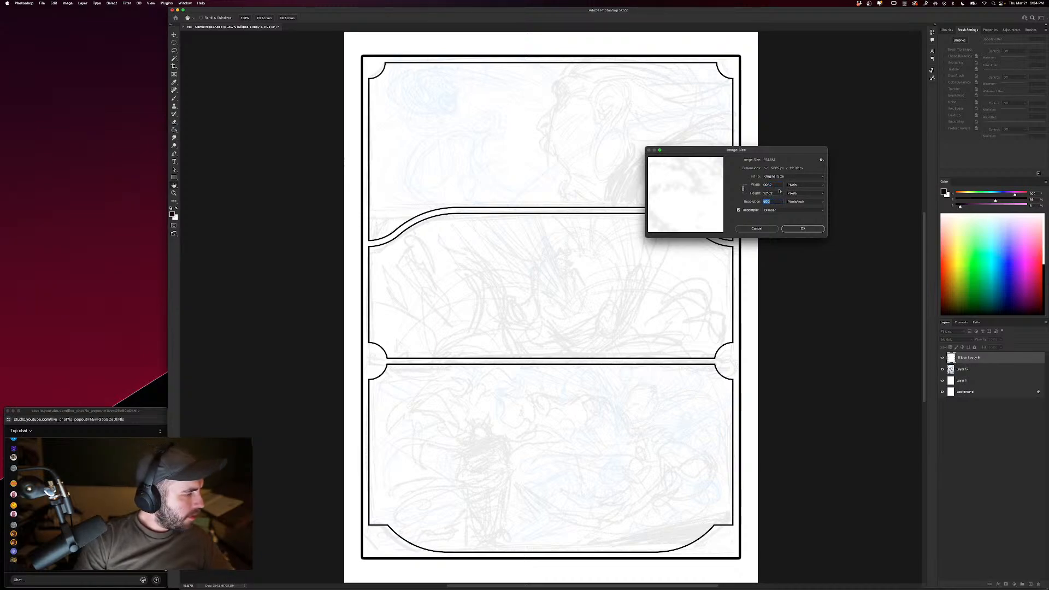
pyautogui.write('450')
pyautogui.click(760, 185)
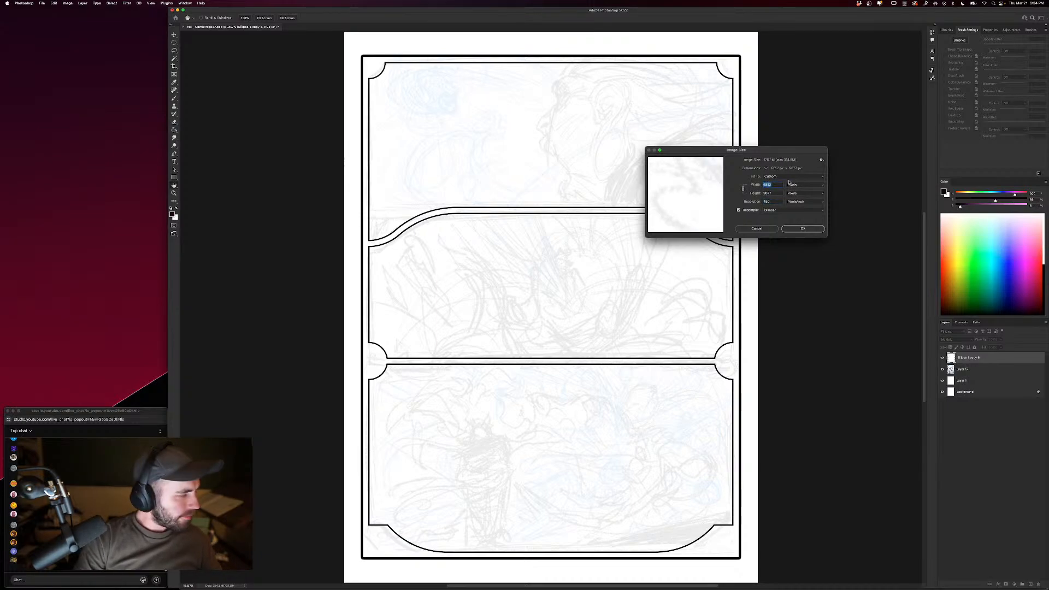
pyautogui.press('Return')
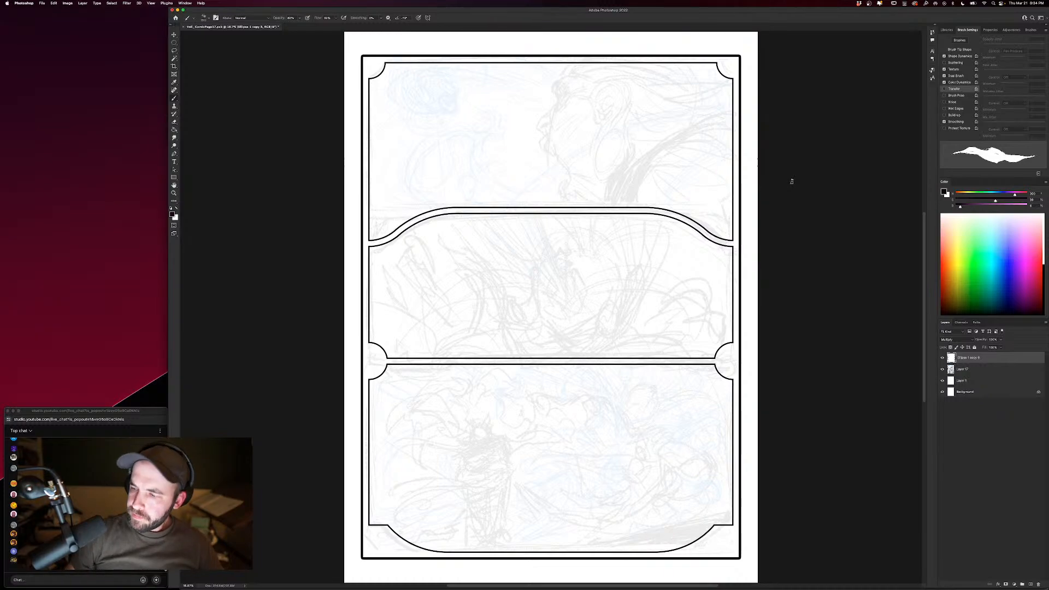
pyautogui.click(965, 370)
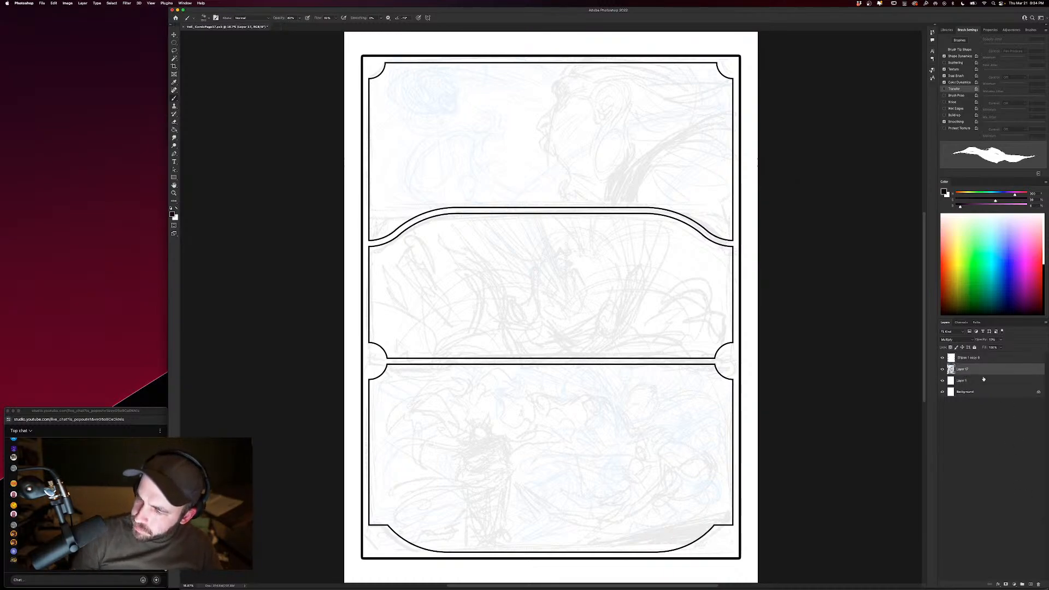
pyautogui.click(1029, 585)
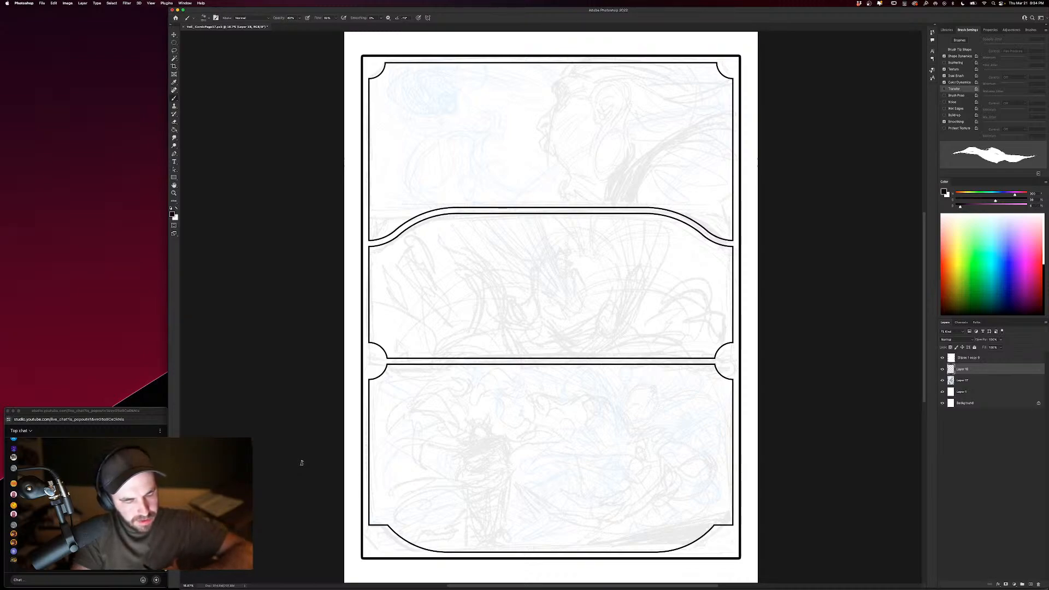
# Switch to Krita and place its window with the finished comic page beside the Photoshop canvas as a reference.
pyautogui.moveTo(524, 589)
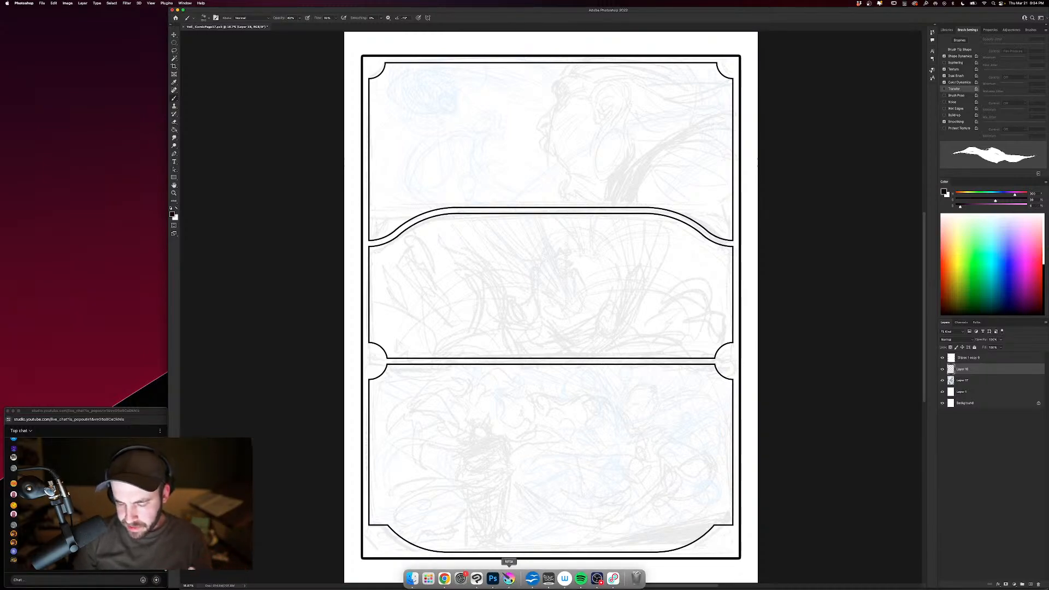
pyautogui.click(509, 579)
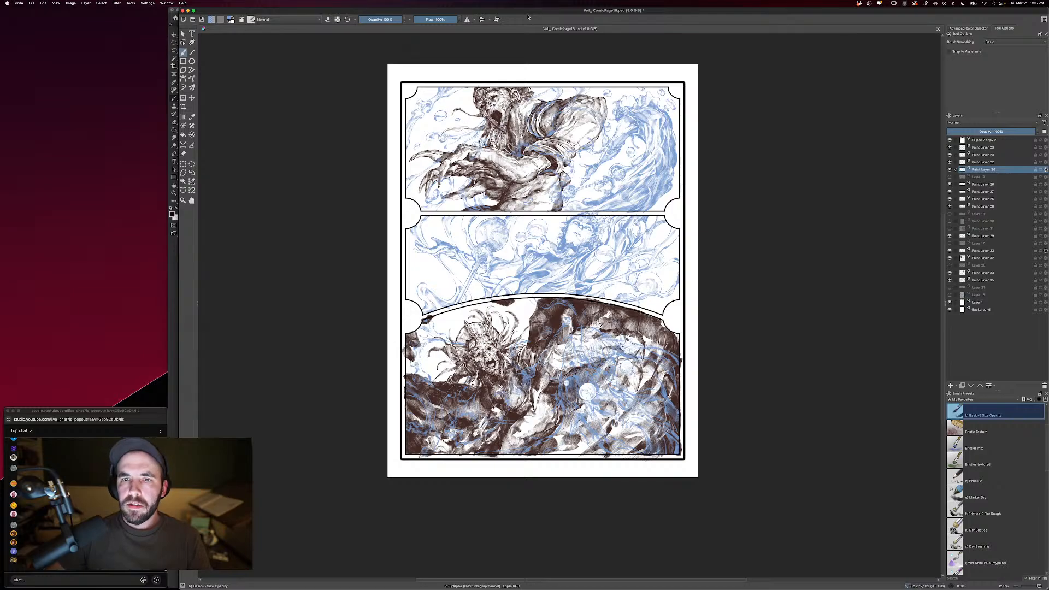
pyautogui.doubleClick(553, 16)
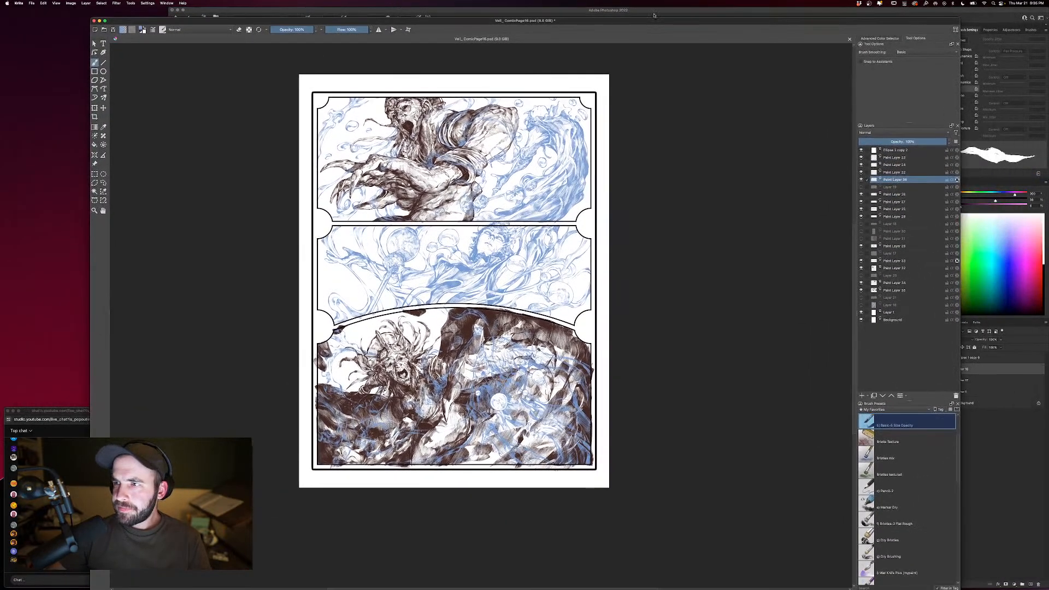
pyautogui.moveTo(931, 16); pyautogui.dragTo(305, 15)
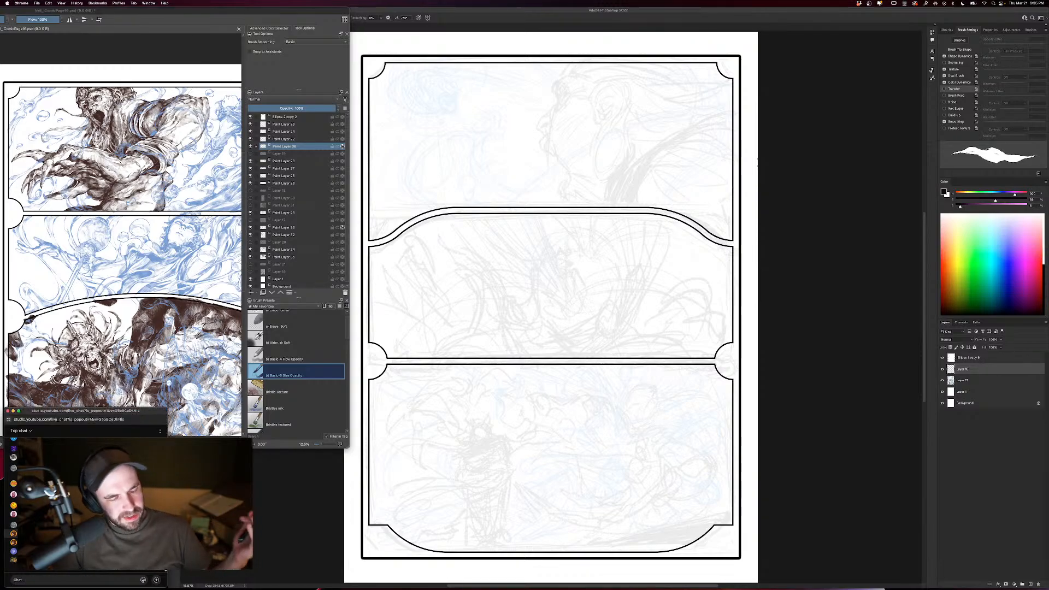
# Return to the comic page in Photoshop and reset the painting colors to default black and white.
pyautogui.click(276, 517)
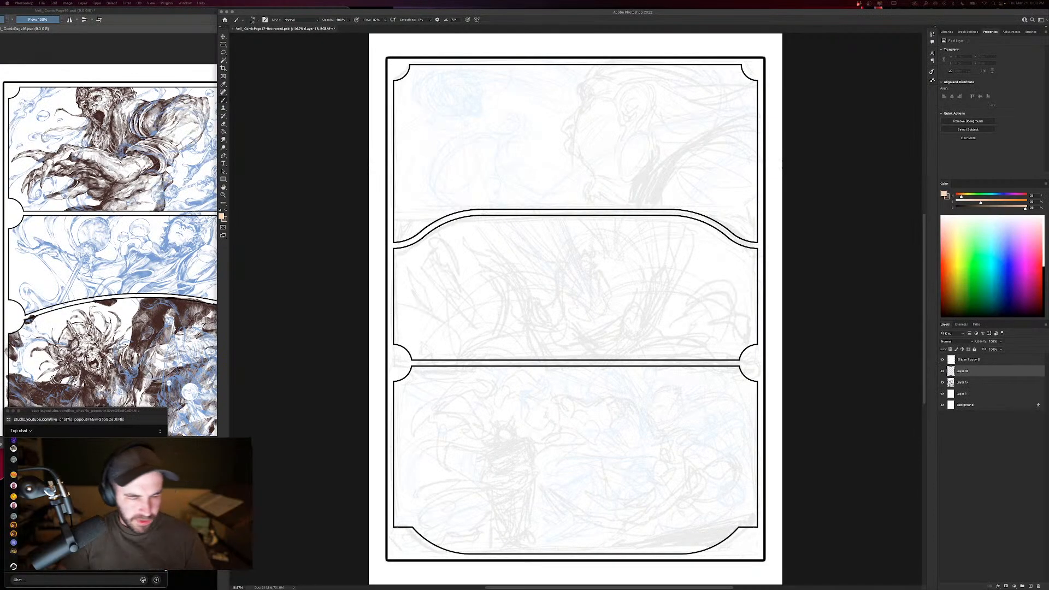
pyautogui.click(719, 131)
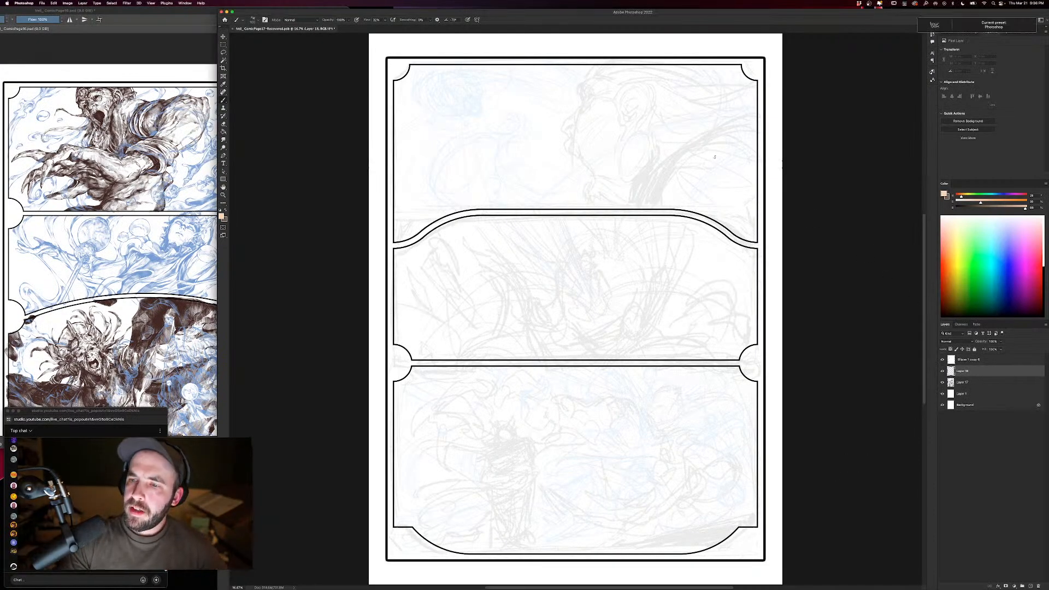
pyautogui.moveTo(719, 132); pyautogui.dragTo(683, 227)
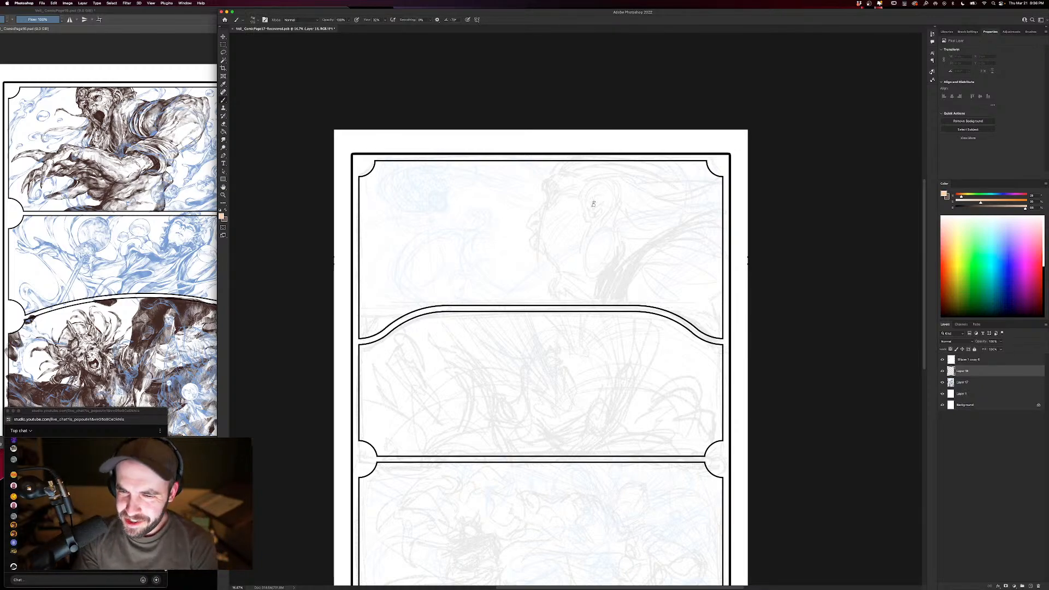
pyautogui.press('d')
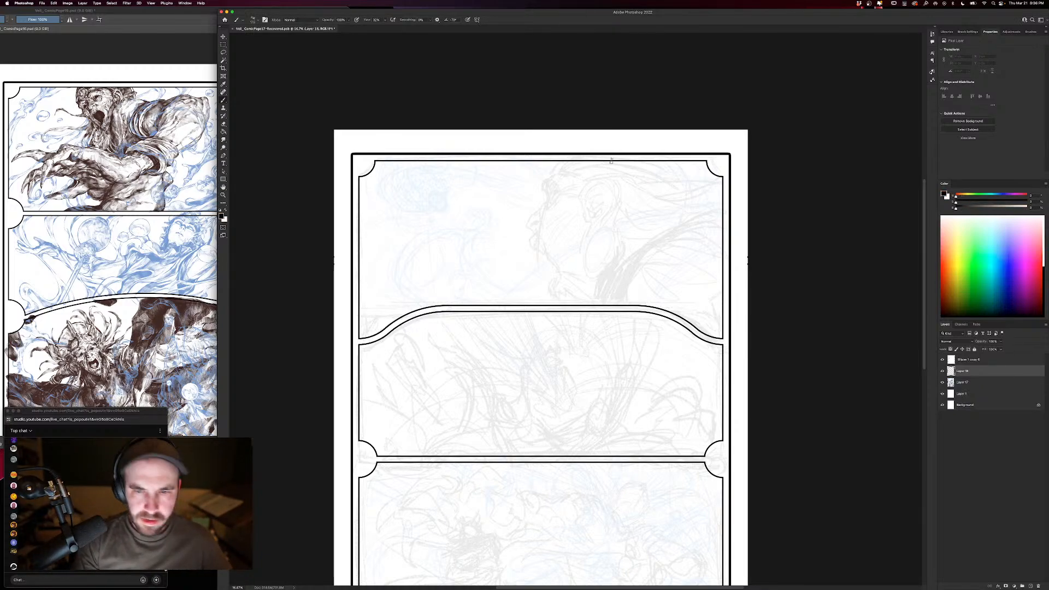
pyautogui.moveTo(557, 194); pyautogui.dragTo(551, 202)
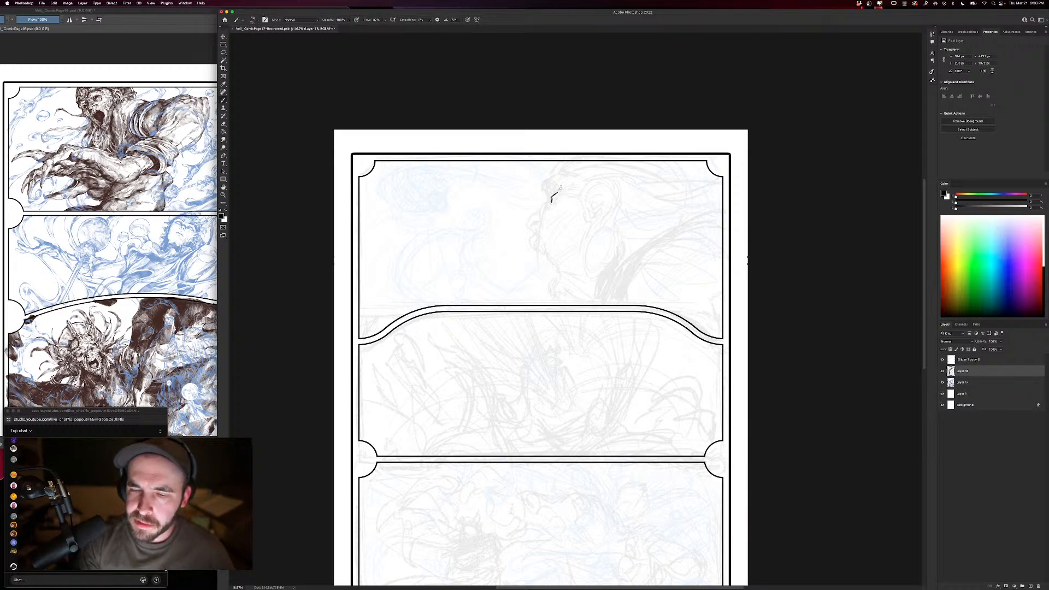
pyautogui.press('super+z')
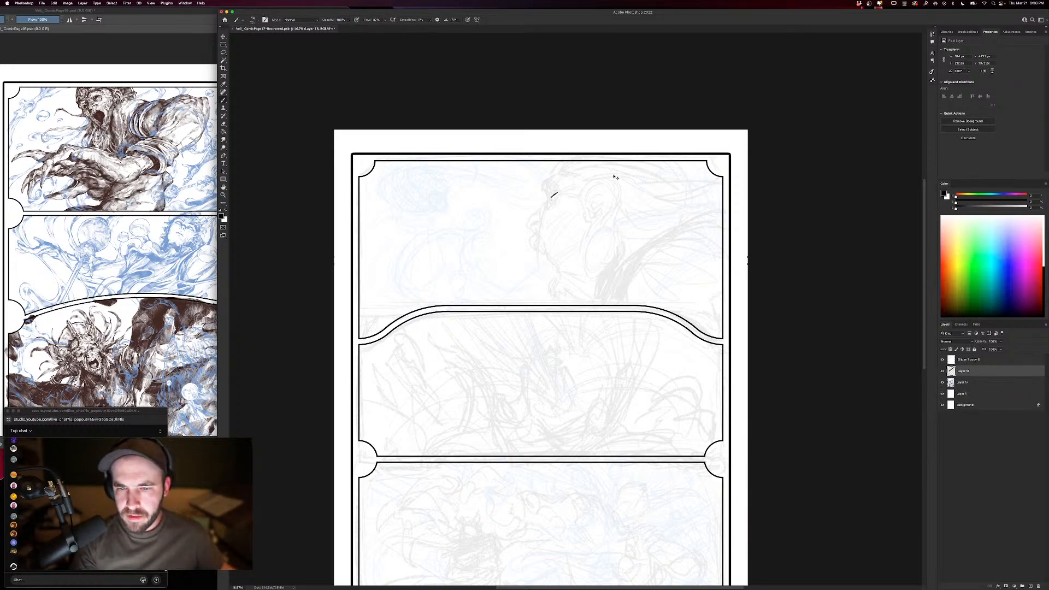
pyautogui.press('super+z')
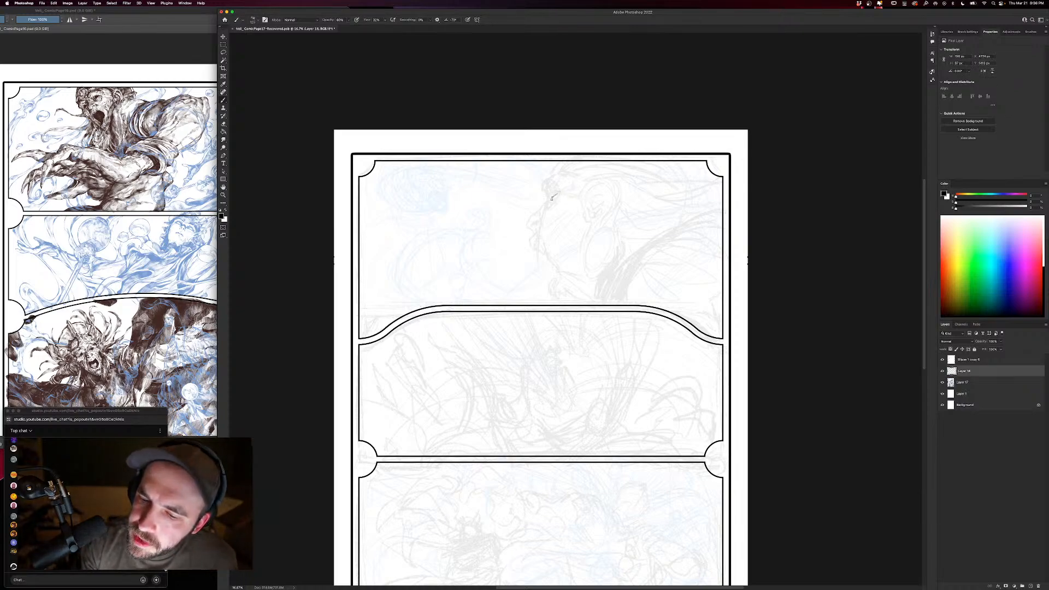
# Ink the eye, its surrounding wrinkles and the brow of the profile head in the first panel with black brush strokes.
pyautogui.moveTo(557, 194); pyautogui.dragTo(550, 201)
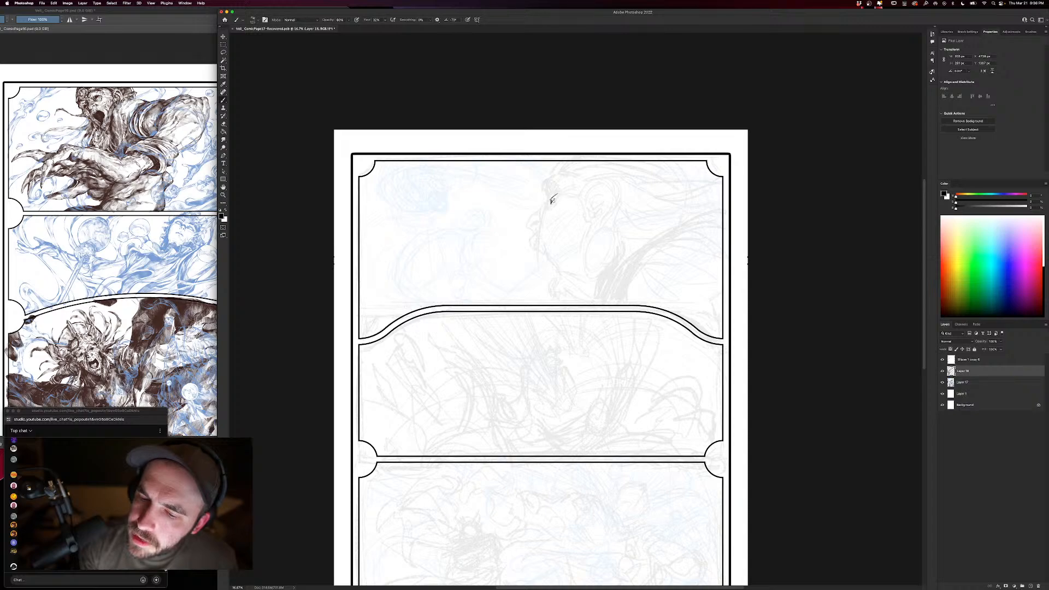
pyautogui.moveTo(551, 202)
pyautogui.mouseDown()
pyautogui.moveTo(568, 186)
pyautogui.moveTo(553, 201)
pyautogui.mouseUp()
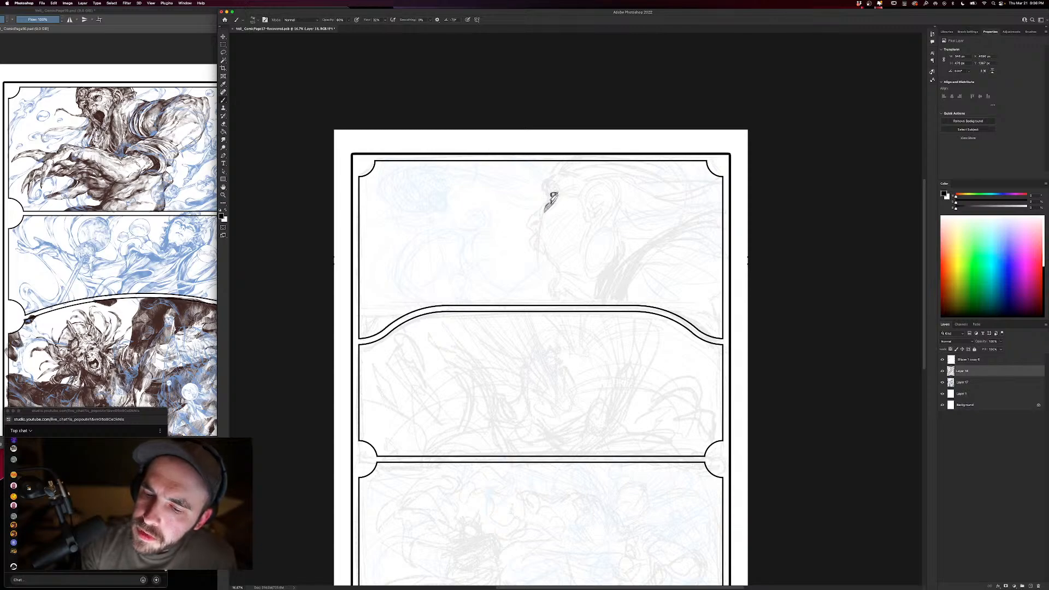
pyautogui.moveTo(552, 197); pyautogui.dragTo(553, 192)
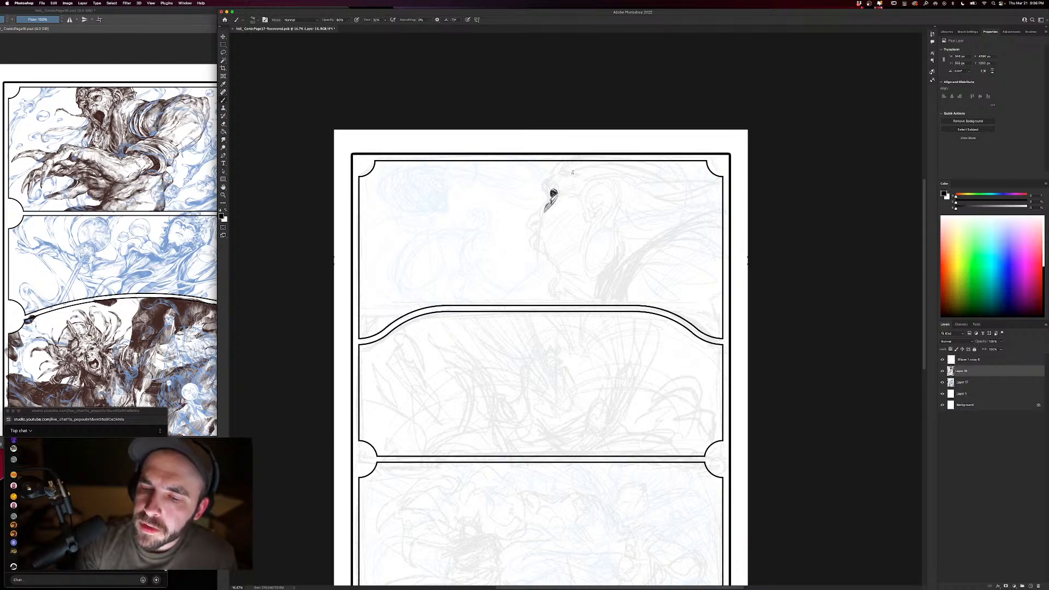
pyautogui.moveTo(569, 195); pyautogui.dragTo(559, 189)
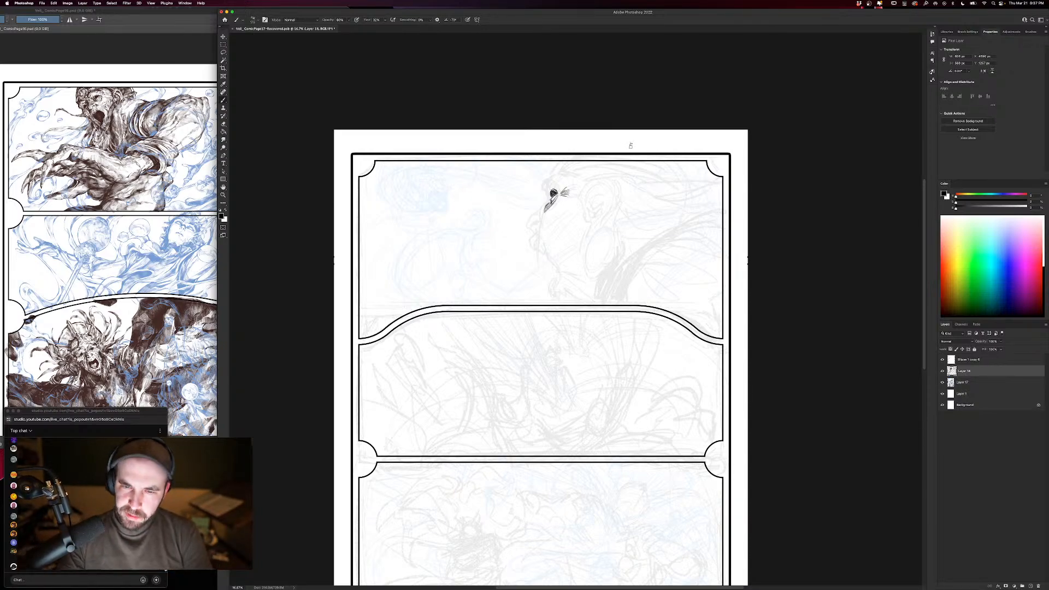
pyautogui.moveTo(548, 177)
pyautogui.mouseDown()
pyautogui.moveTo(557, 174)
pyautogui.moveTo(544, 180)
pyautogui.moveTo(546, 199)
pyautogui.moveTo(560, 180)
pyautogui.moveTo(544, 191)
pyautogui.mouseUp()
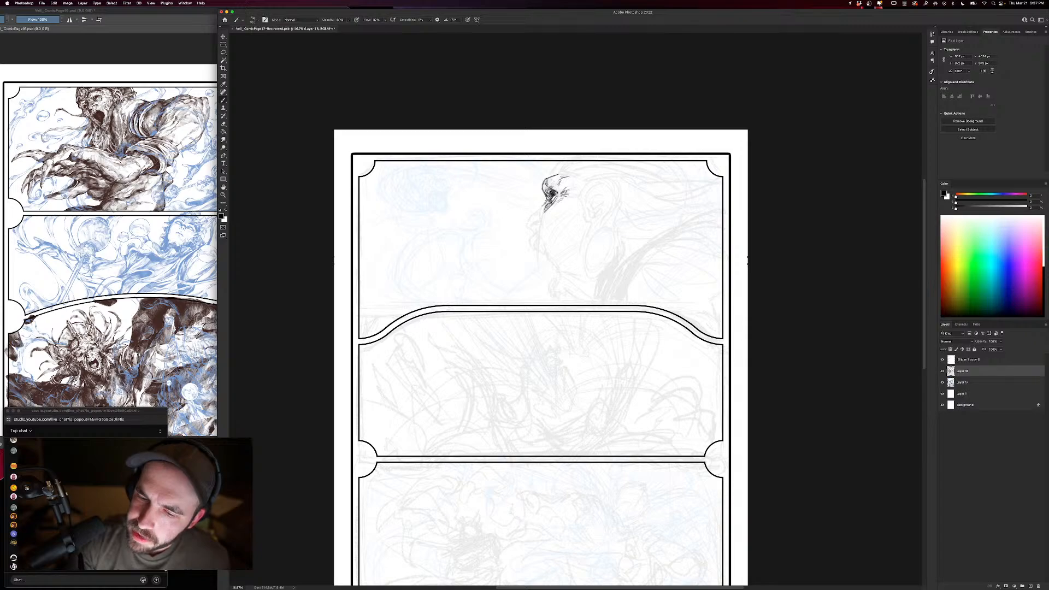
# Ink the rest of the face's profile over the sketch, from the nose past the mouth down to the chin, with shading strokes.
pyautogui.moveTo(539, 207); pyautogui.dragTo(530, 230)
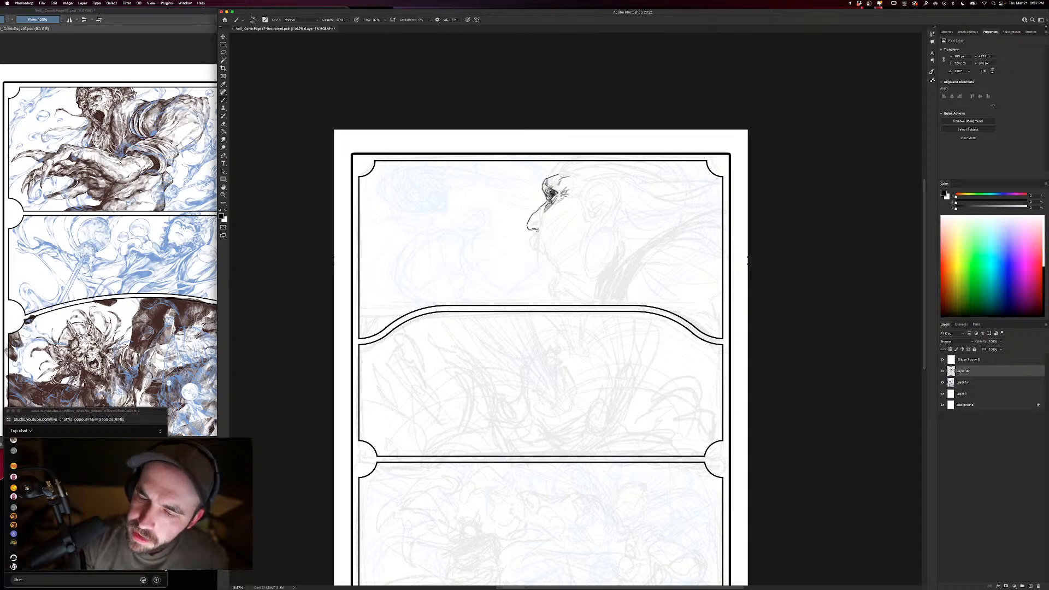
pyautogui.moveTo(535, 228); pyautogui.dragTo(532, 227)
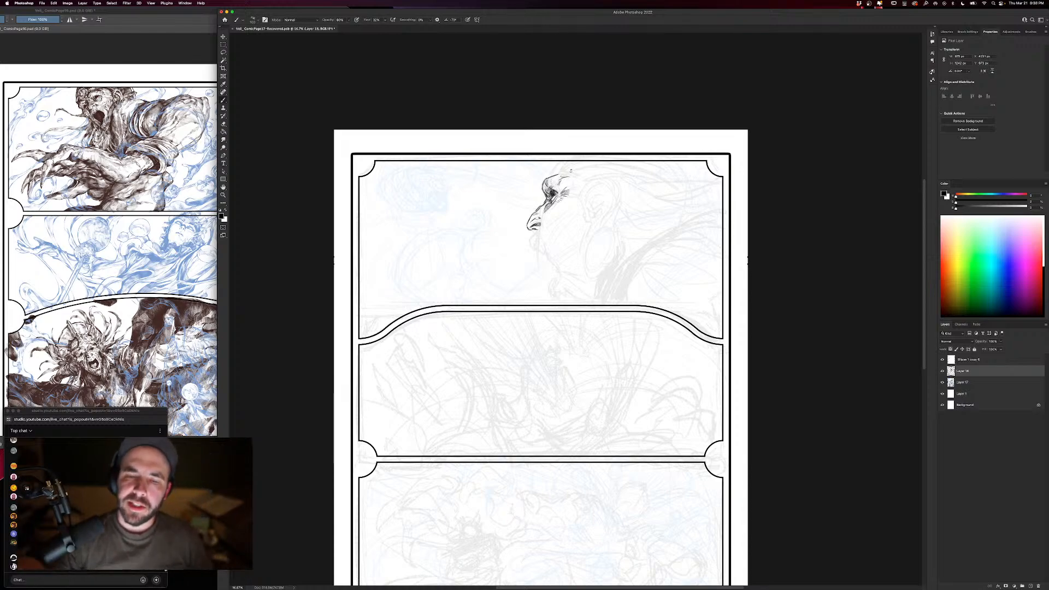
pyautogui.moveTo(544, 215); pyautogui.dragTo(548, 221)
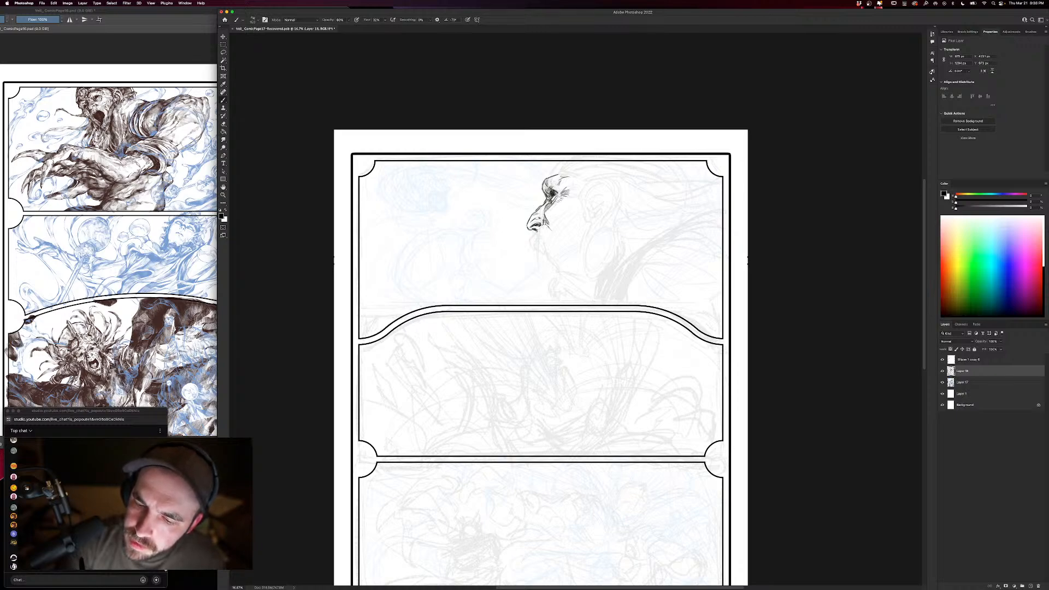
pyautogui.moveTo(538, 231)
pyautogui.mouseDown()
pyautogui.moveTo(561, 299)
pyautogui.moveTo(566, 287)
pyautogui.mouseUp()
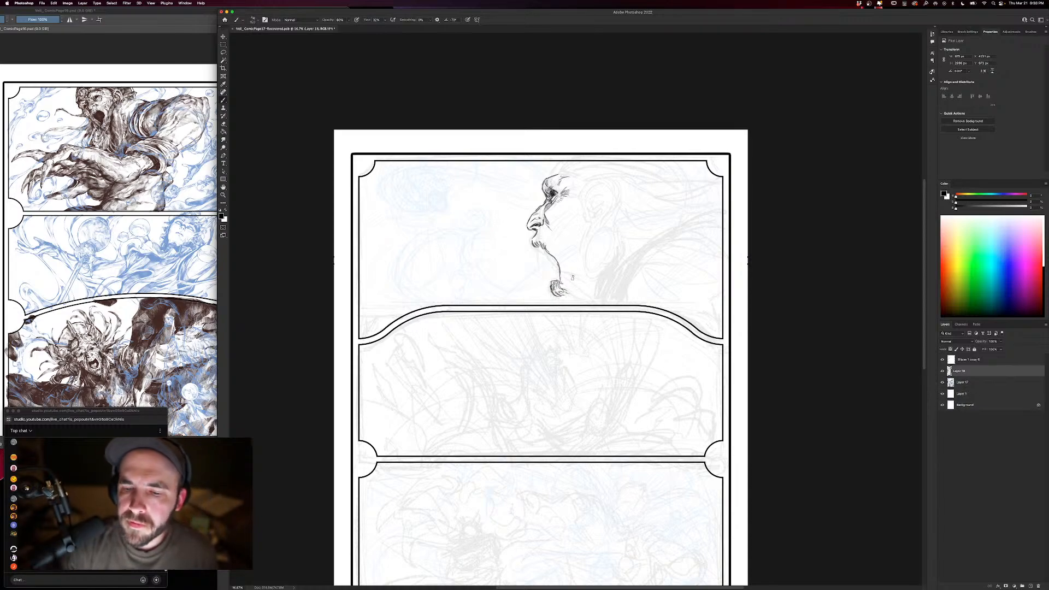
pyautogui.moveTo(537, 243); pyautogui.dragTo(554, 260)
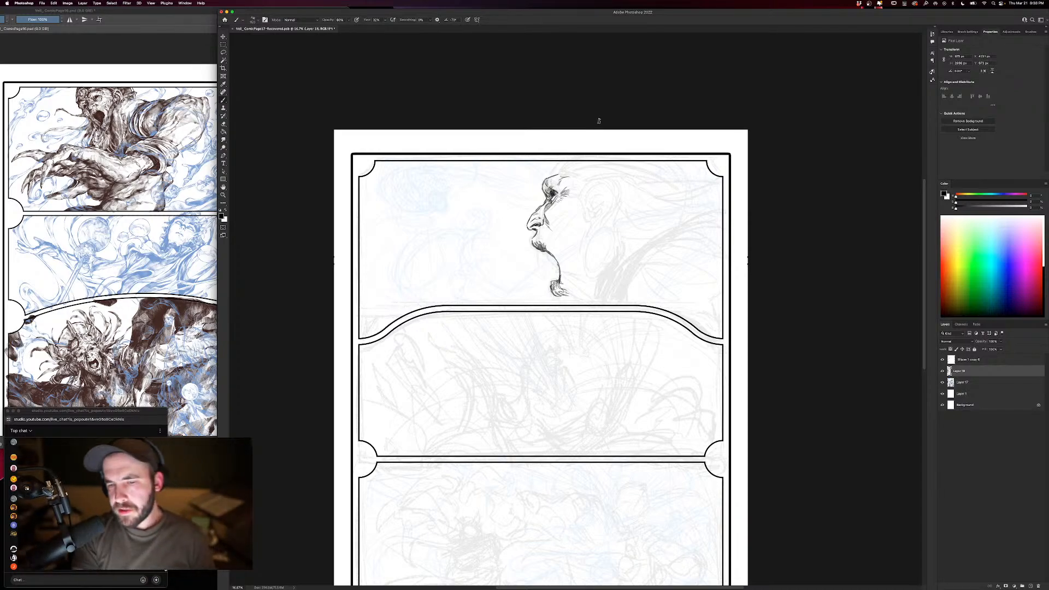
# Flip the canvas view horizontally and draw the crease running from beside the nose down the cheek.
pyautogui.click(151, 3)
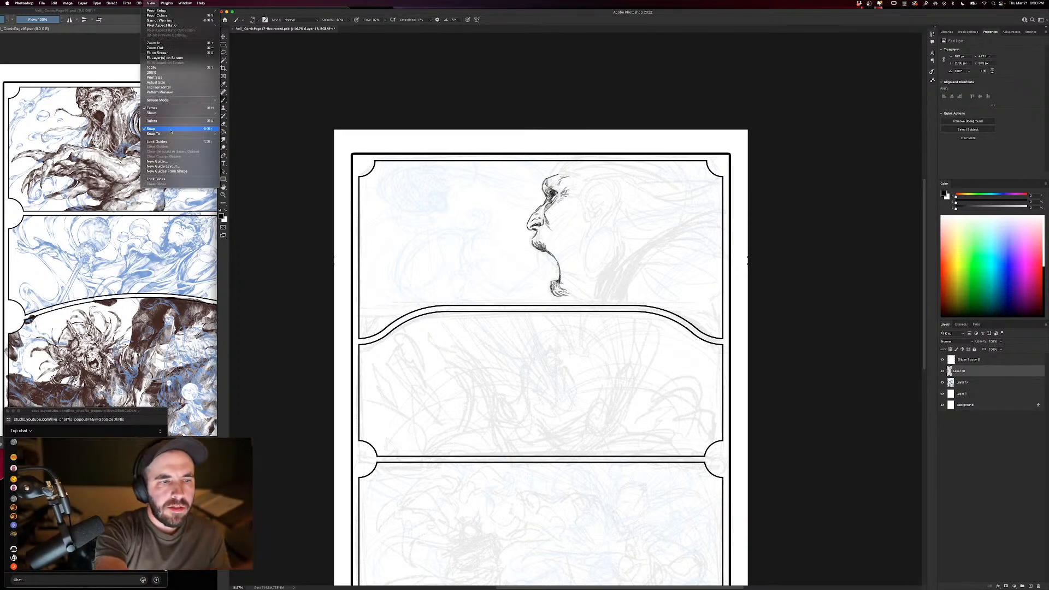
pyautogui.click(190, 38)
pyautogui.click(151, 3)
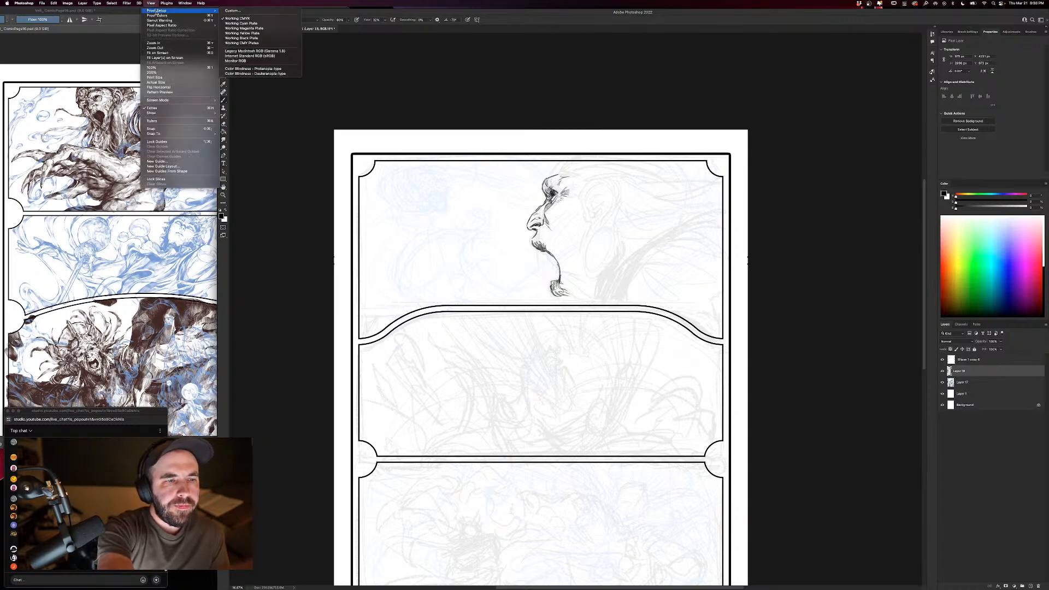
pyautogui.click(169, 90)
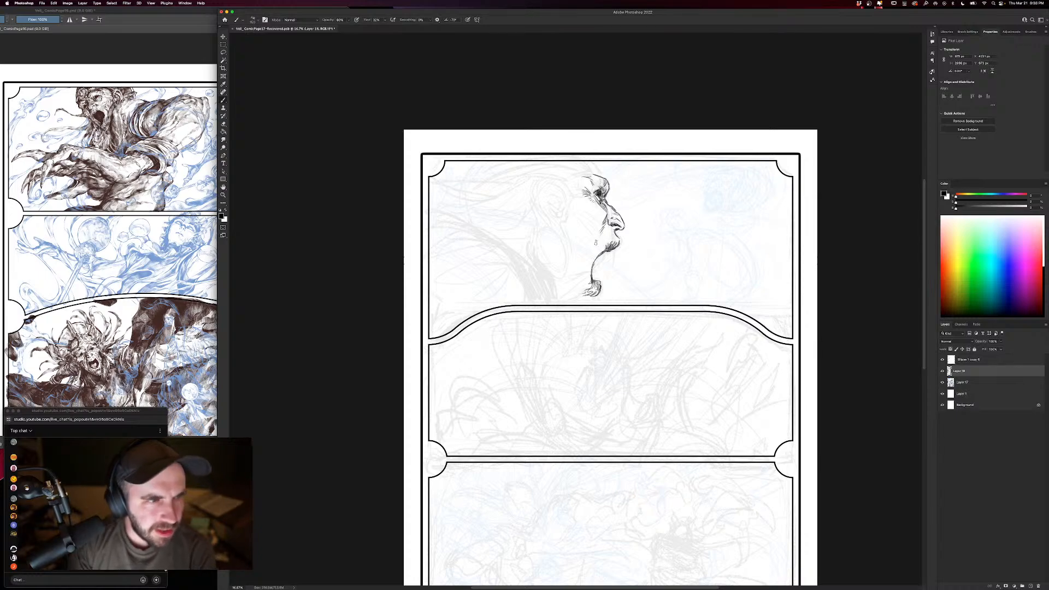
pyautogui.moveTo(601, 226)
pyautogui.mouseDown()
pyautogui.moveTo(583, 252)
pyautogui.moveTo(595, 241)
pyautogui.mouseUp()
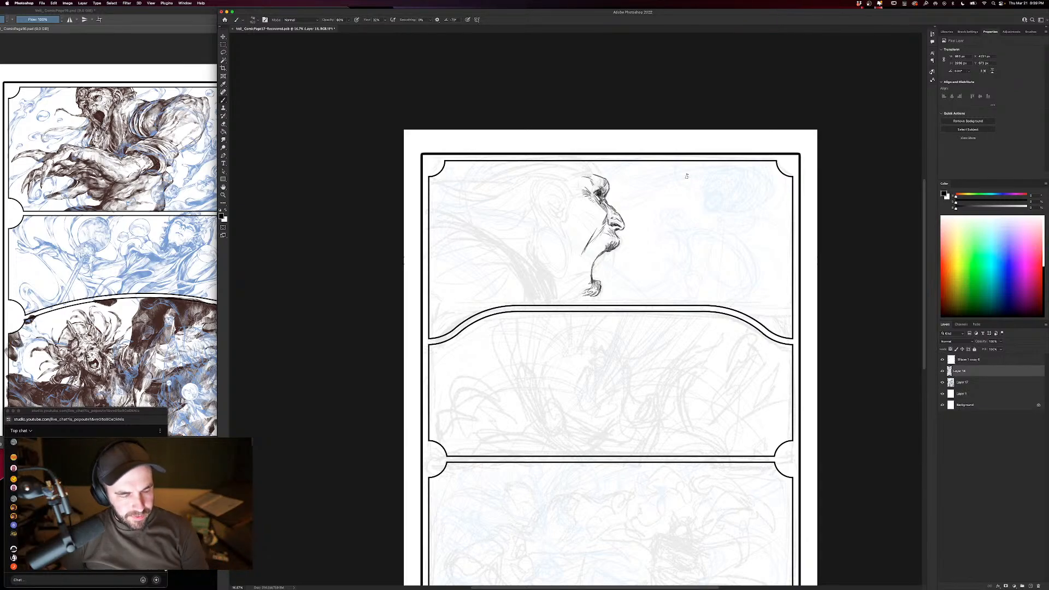
# Ink the profile head's ear with its inner folds and the large oval ornament in the stretched earlobe.
pyautogui.moveTo(601, 206)
pyautogui.mouseDown()
pyautogui.moveTo(584, 212)
pyautogui.moveTo(592, 227)
pyautogui.moveTo(552, 179)
pyautogui.moveTo(531, 207)
pyautogui.moveTo(541, 226)
pyautogui.mouseUp()
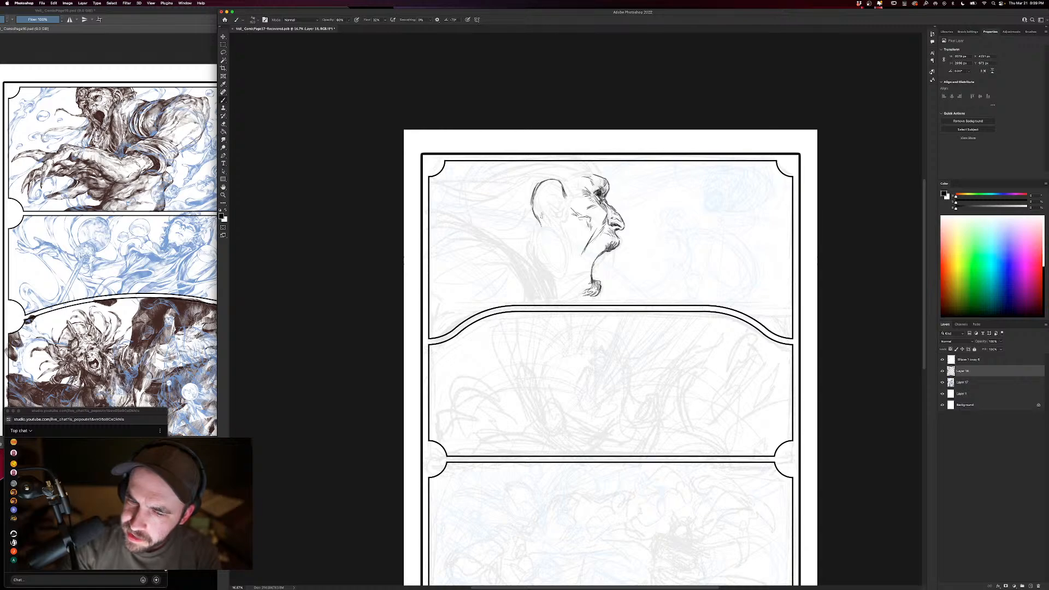
pyautogui.moveTo(548, 186)
pyautogui.mouseDown()
pyautogui.moveTo(560, 223)
pyautogui.moveTo(547, 211)
pyautogui.moveTo(553, 201)
pyautogui.moveTo(546, 211)
pyautogui.mouseUp()
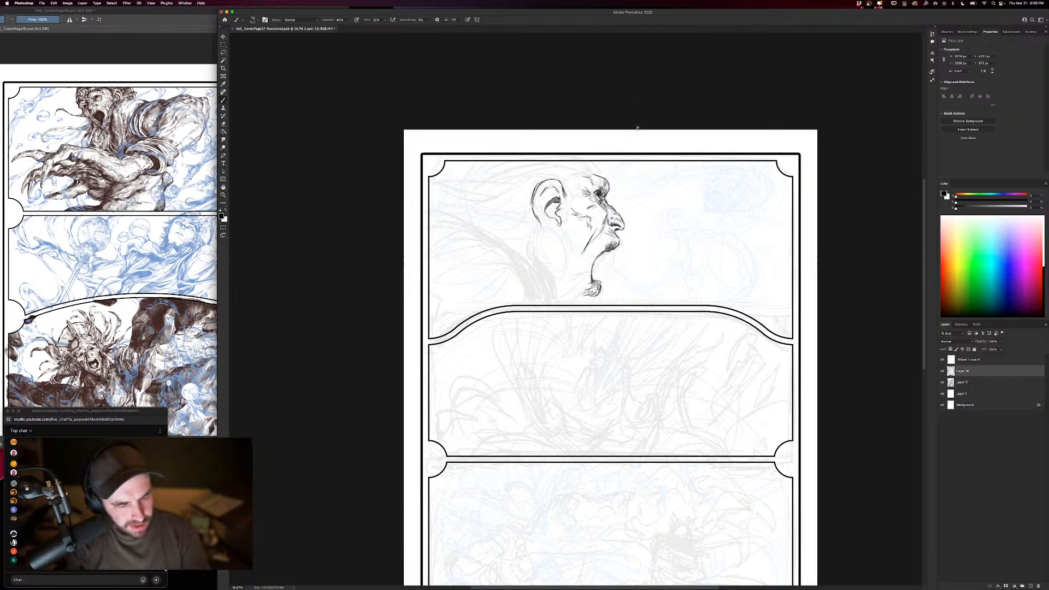
pyautogui.moveTo(557, 200)
pyautogui.mouseDown()
pyautogui.moveTo(560, 210)
pyautogui.moveTo(546, 189)
pyautogui.moveTo(541, 213)
pyautogui.moveTo(554, 226)
pyautogui.moveTo(544, 204)
pyautogui.mouseUp()
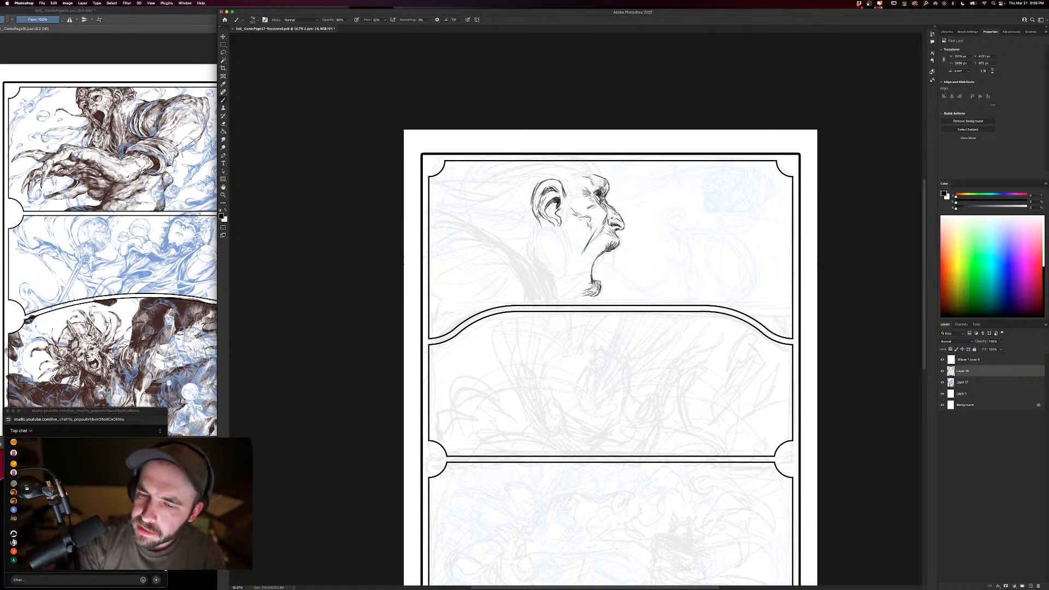
pyautogui.moveTo(539, 235)
pyautogui.mouseDown()
pyautogui.moveTo(546, 280)
pyautogui.moveTo(570, 280)
pyautogui.moveTo(553, 234)
pyautogui.moveTo(548, 262)
pyautogui.moveTo(567, 255)
pyautogui.moveTo(559, 241)
pyautogui.moveTo(562, 276)
pyautogui.moveTo(546, 248)
pyautogui.moveTo(553, 275)
pyautogui.moveTo(538, 241)
pyautogui.moveTo(563, 241)
pyautogui.moveTo(564, 232)
pyautogui.moveTo(566, 250)
pyautogui.mouseUp()
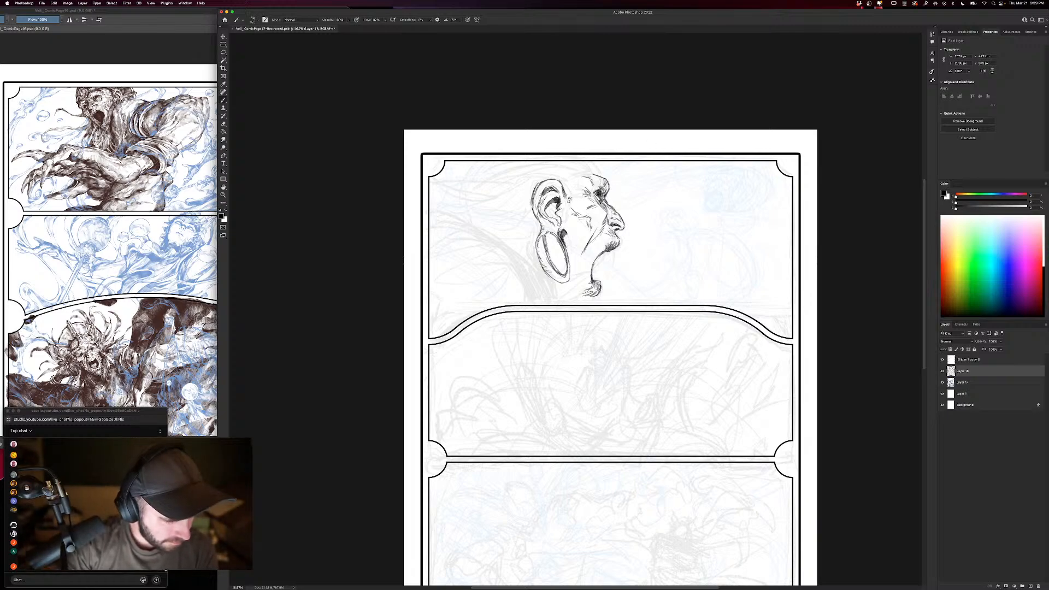
# Add wrinkle and hair strokes at the temple and brow, and extend the line beneath the chin to the panel border.
pyautogui.moveTo(570, 198)
pyautogui.mouseDown()
pyautogui.moveTo(583, 213)
pyautogui.moveTo(585, 186)
pyautogui.mouseUp()
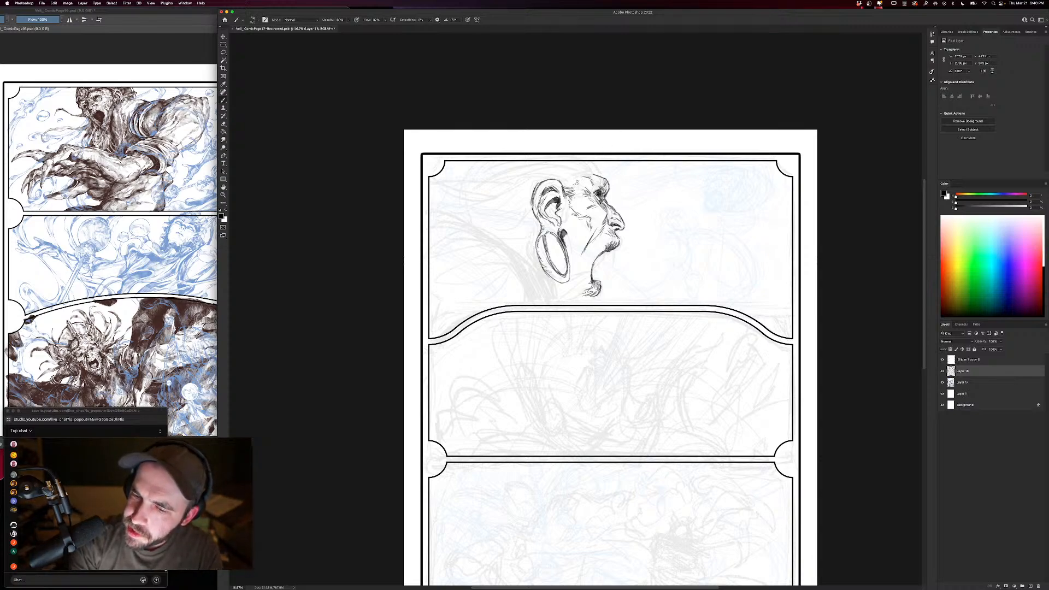
pyautogui.moveTo(564, 184); pyautogui.dragTo(577, 173)
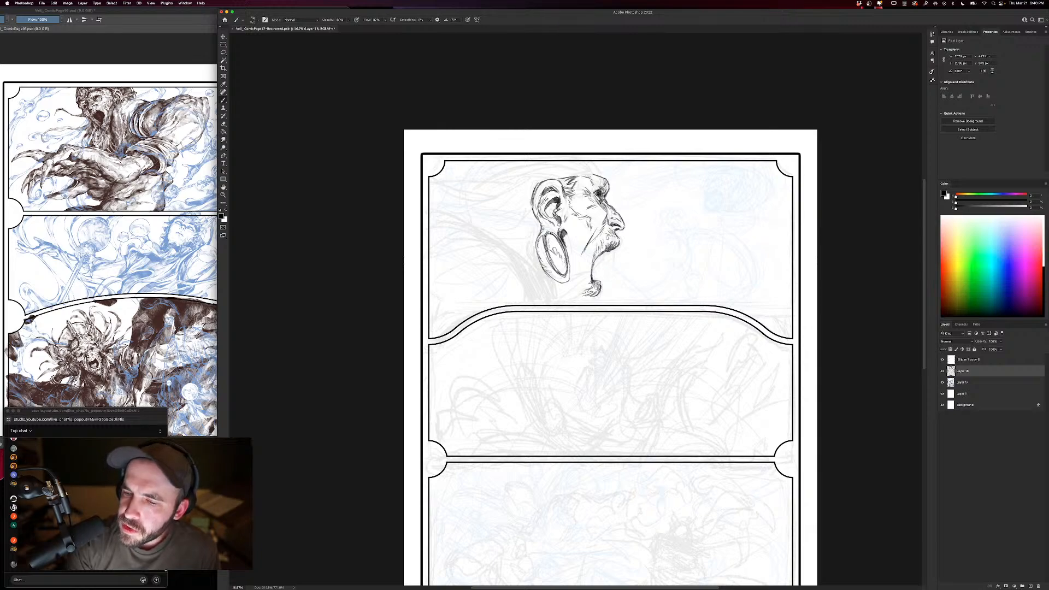
pyautogui.moveTo(593, 296); pyautogui.dragTo(576, 309)
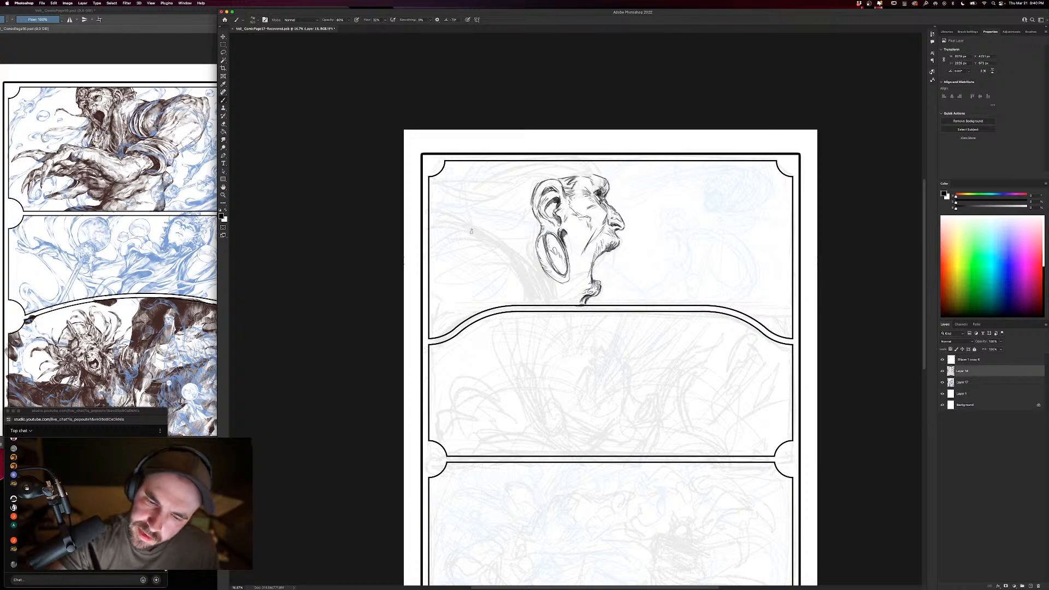
# Ink the curved shoulder outline behind the head, undoing the first strokes and redrawing the curve with shading near the neck.
pyautogui.moveTo(471, 231)
pyautogui.mouseDown()
pyautogui.moveTo(505, 245)
pyautogui.moveTo(493, 238)
pyautogui.moveTo(536, 294)
pyautogui.mouseUp()
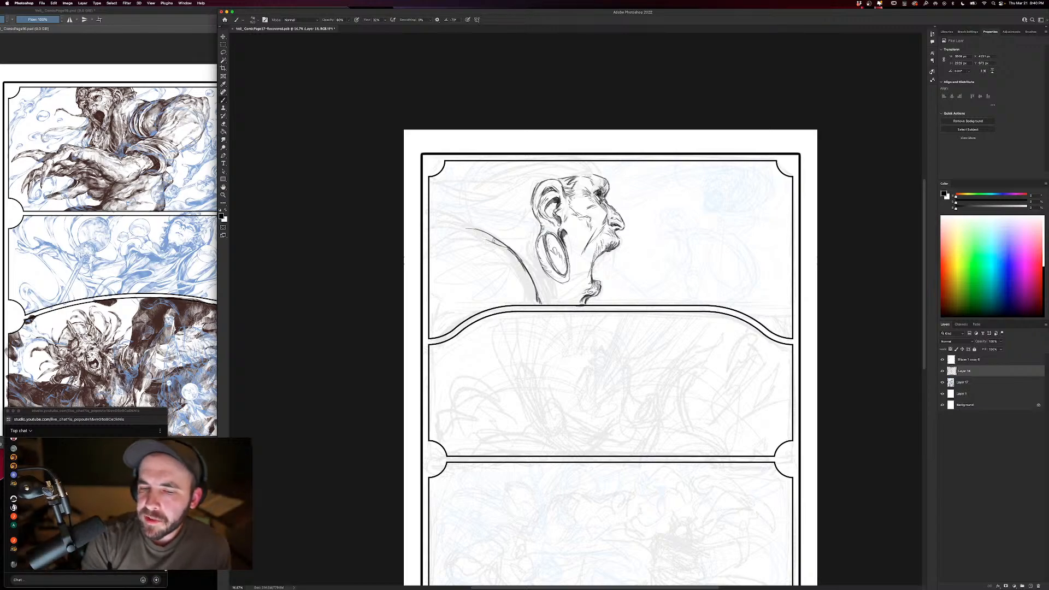
pyautogui.moveTo(493, 239); pyautogui.dragTo(429, 230)
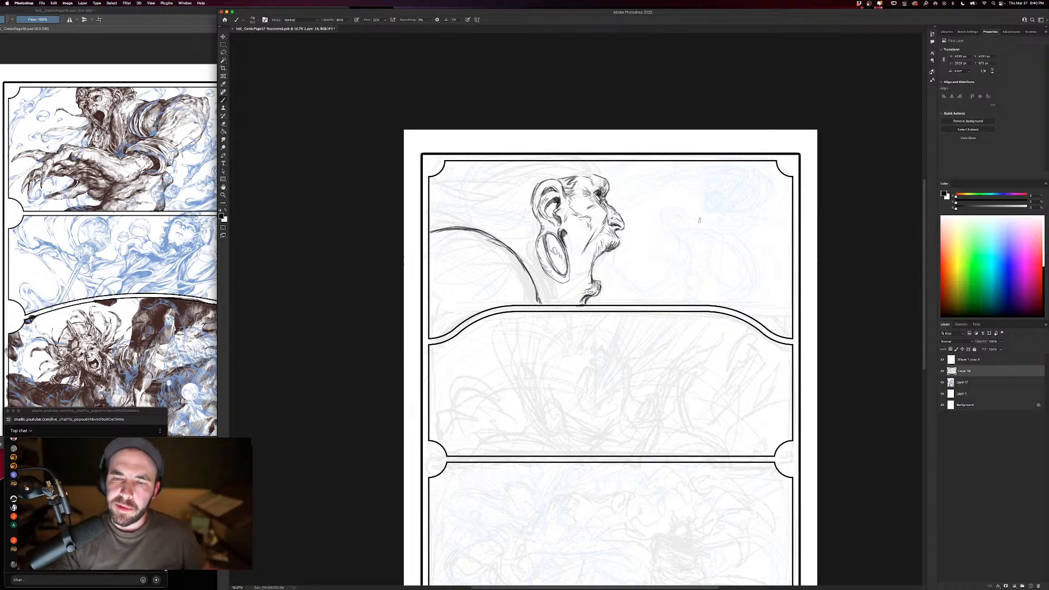
pyautogui.press('super+z')
pyautogui.press('super+z')
pyautogui.press('super+z')
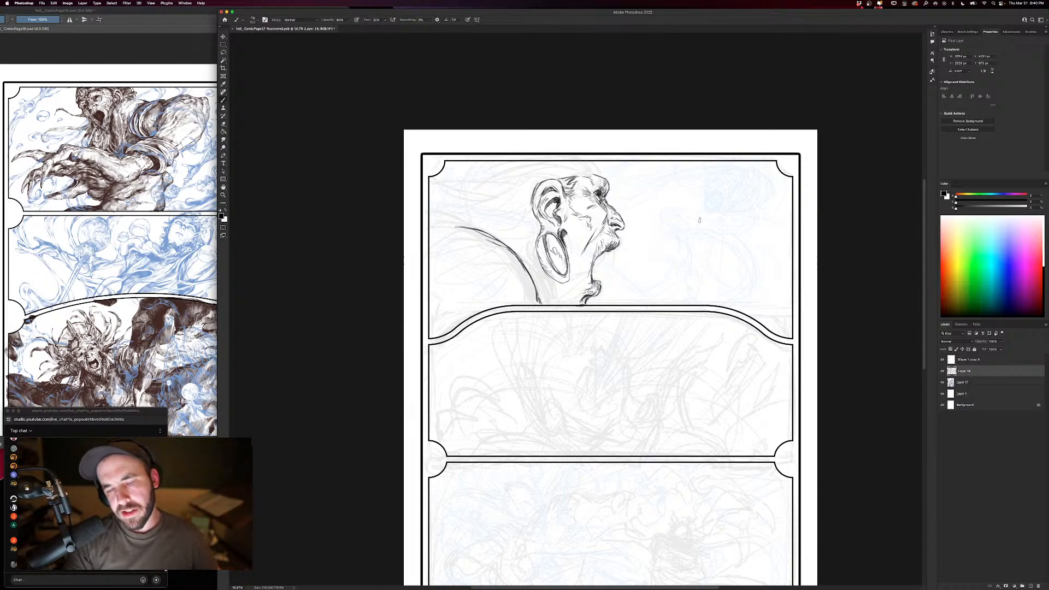
pyautogui.moveTo(469, 228)
pyautogui.mouseDown()
pyautogui.moveTo(430, 241)
pyautogui.moveTo(465, 231)
pyautogui.moveTo(516, 263)
pyautogui.moveTo(536, 302)
pyautogui.mouseUp()
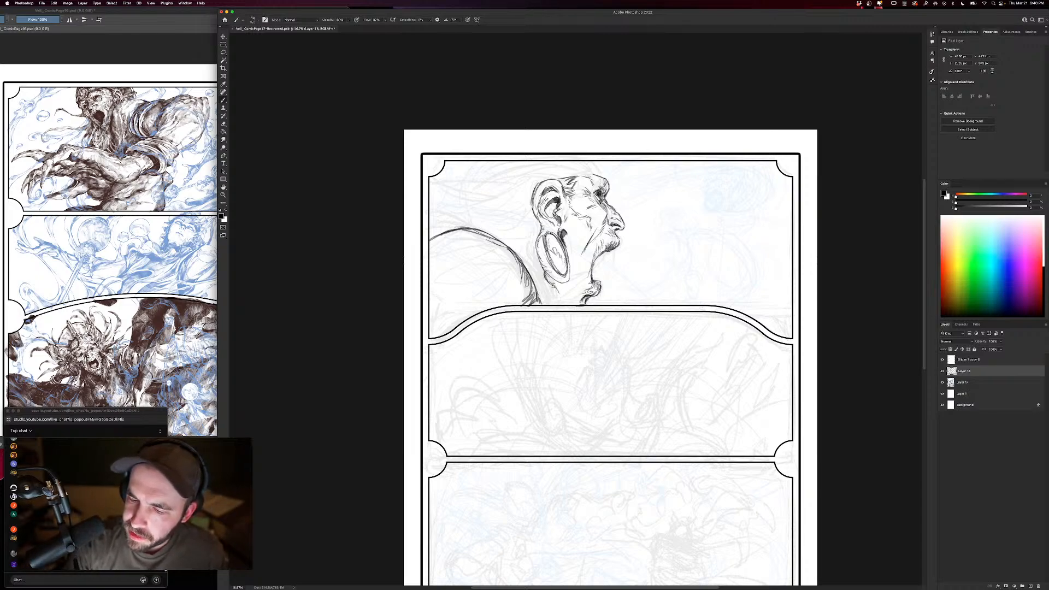
# Ink the neck and jaw area below the ear with dark shading strokes and muscle lines down the cheek.
pyautogui.moveTo(553, 285)
pyautogui.mouseDown()
pyautogui.moveTo(567, 306)
pyautogui.moveTo(545, 300)
pyautogui.moveTo(542, 279)
pyautogui.moveTo(544, 306)
pyautogui.mouseUp()
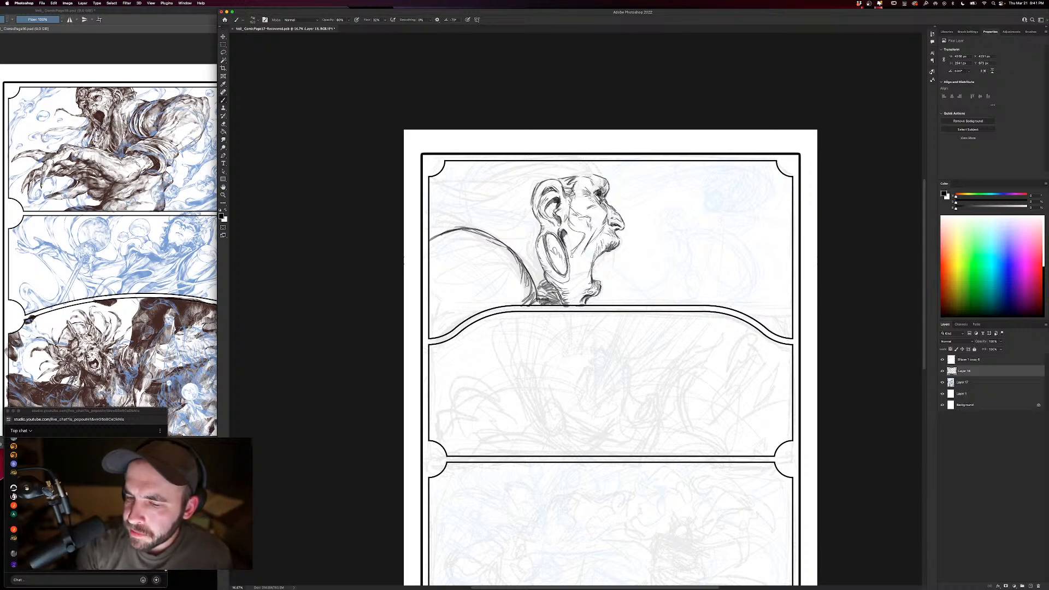
pyautogui.moveTo(571, 220); pyautogui.dragTo(578, 245)
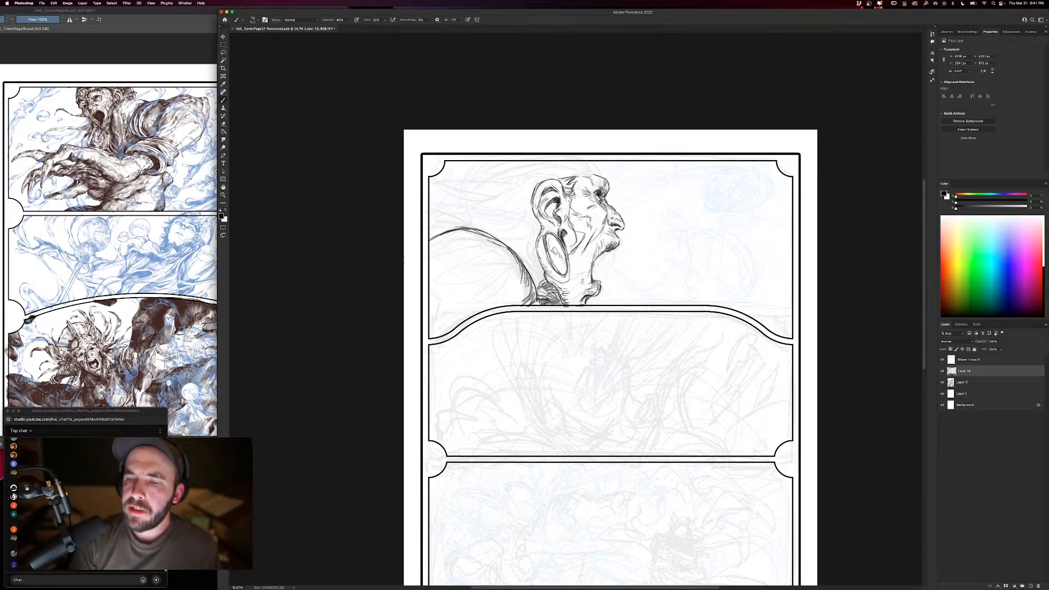
pyautogui.moveTo(544, 279)
pyautogui.mouseDown()
pyautogui.moveTo(536, 309)
pyautogui.moveTo(528, 304)
pyautogui.mouseUp()
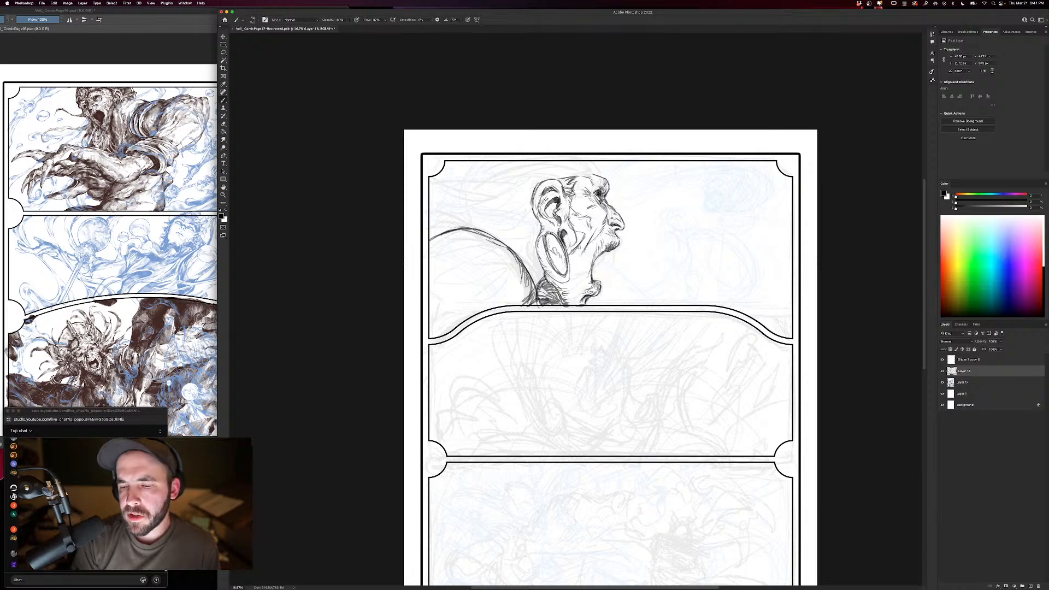
pyautogui.moveTo(582, 242); pyautogui.dragTo(568, 269)
pyautogui.moveTo(573, 227); pyautogui.dragTo(567, 289)
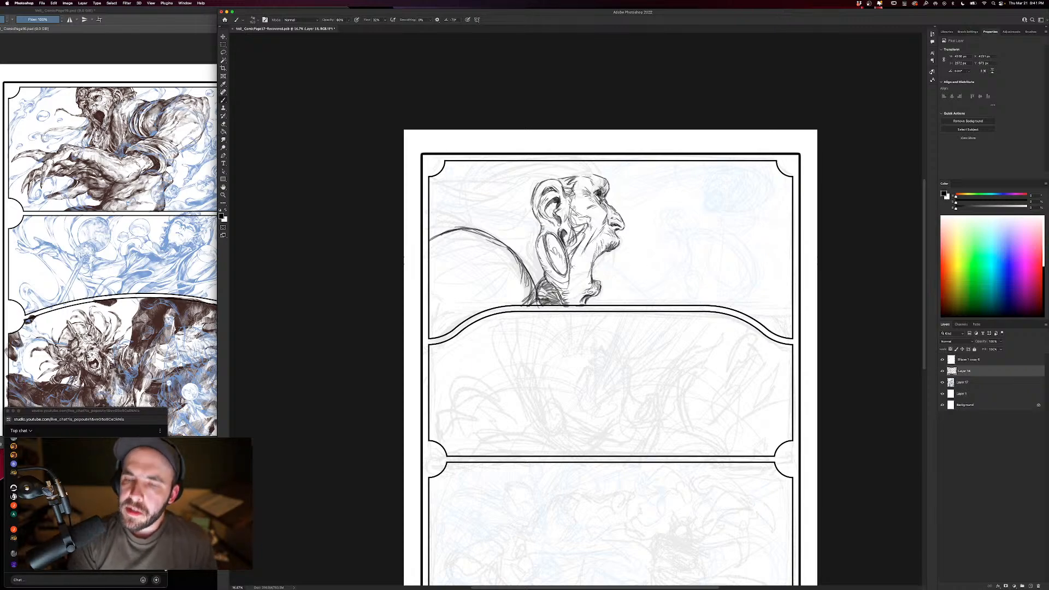
# Draw hair strands sweeping from behind the ear to the panel's edge and darken the nape beside the earlobe.
pyautogui.moveTo(530, 211); pyautogui.dragTo(512, 232)
pyautogui.moveTo(528, 212)
pyautogui.mouseDown()
pyautogui.moveTo(508, 230)
pyautogui.moveTo(437, 200)
pyautogui.moveTo(428, 232)
pyautogui.mouseUp()
pyautogui.moveTo(538, 224)
pyautogui.mouseDown()
pyautogui.moveTo(526, 271)
pyautogui.moveTo(500, 244)
pyautogui.moveTo(536, 260)
pyautogui.moveTo(528, 283)
pyautogui.mouseUp()
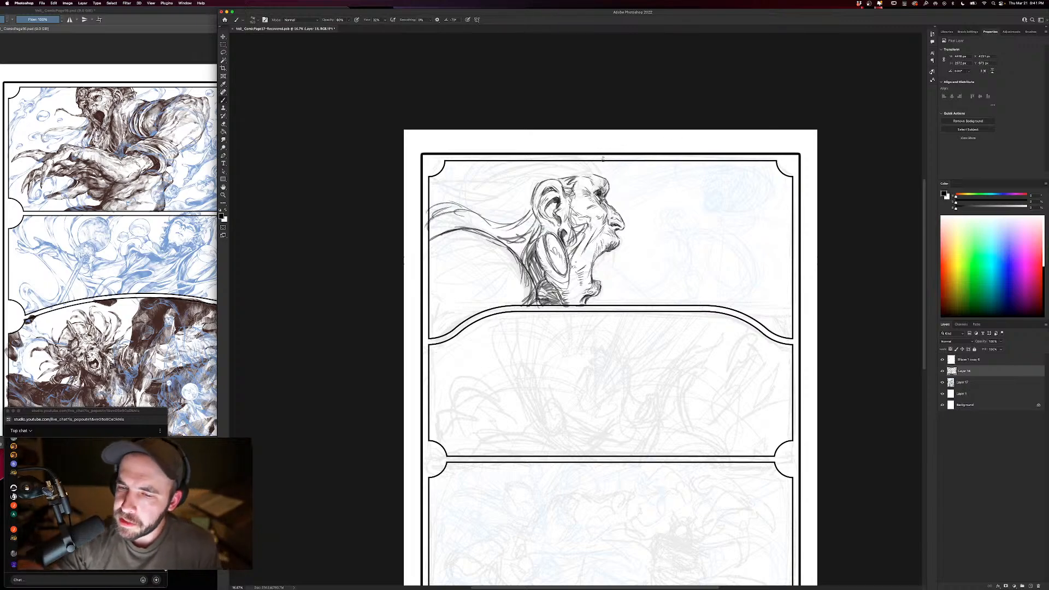
# Ink the hairline above the forehead, undoing and redrawing it, and sweep the topmost hair strands back along the panel's upper border.
pyautogui.moveTo(597, 162); pyautogui.dragTo(604, 181)
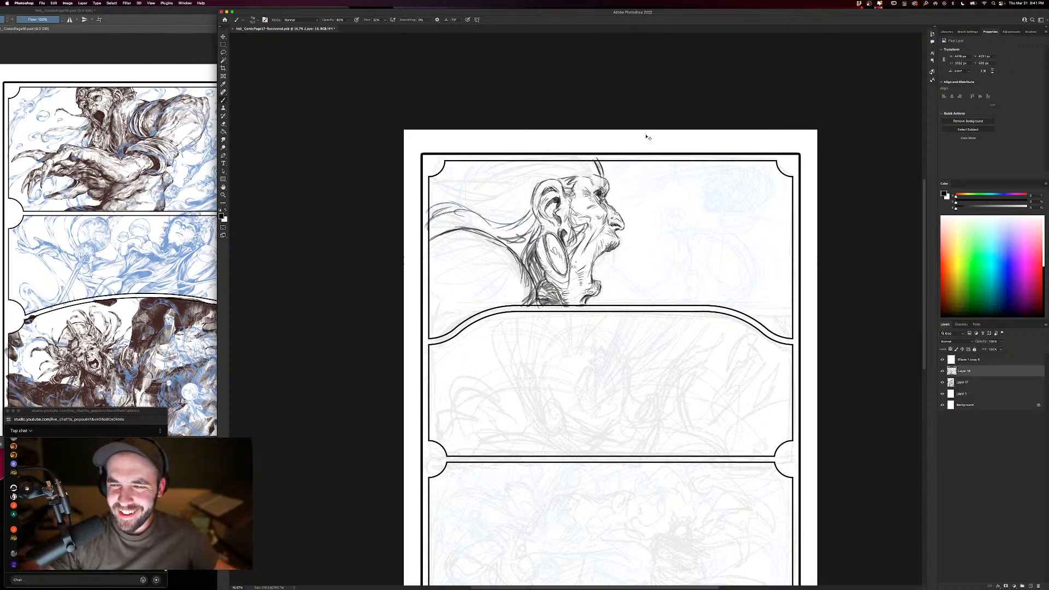
pyautogui.press('super+z')
pyautogui.press('super+z')
pyautogui.press('super+z')
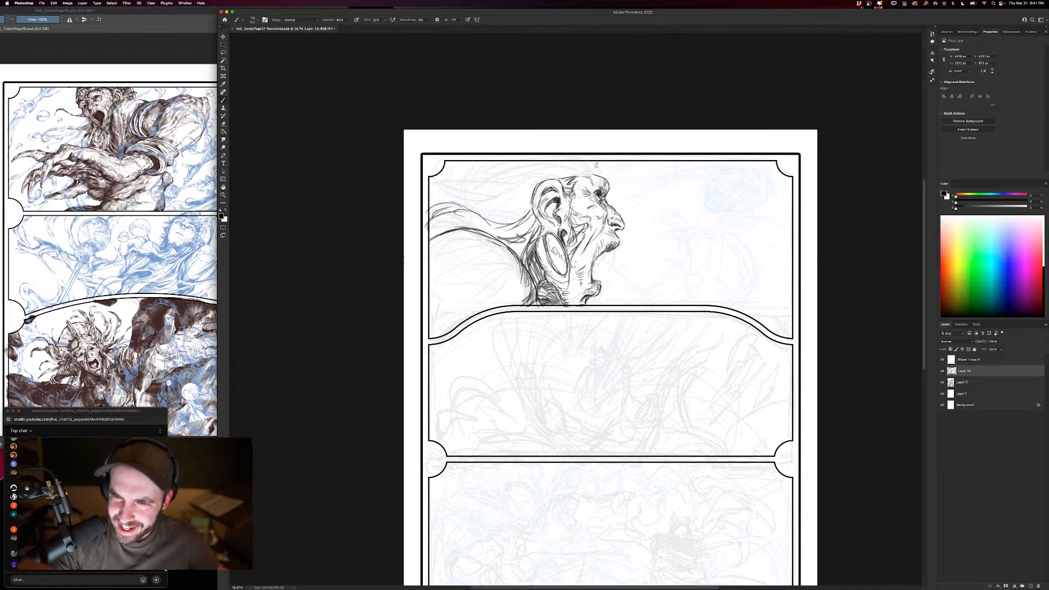
pyautogui.moveTo(590, 157); pyautogui.dragTo(601, 176)
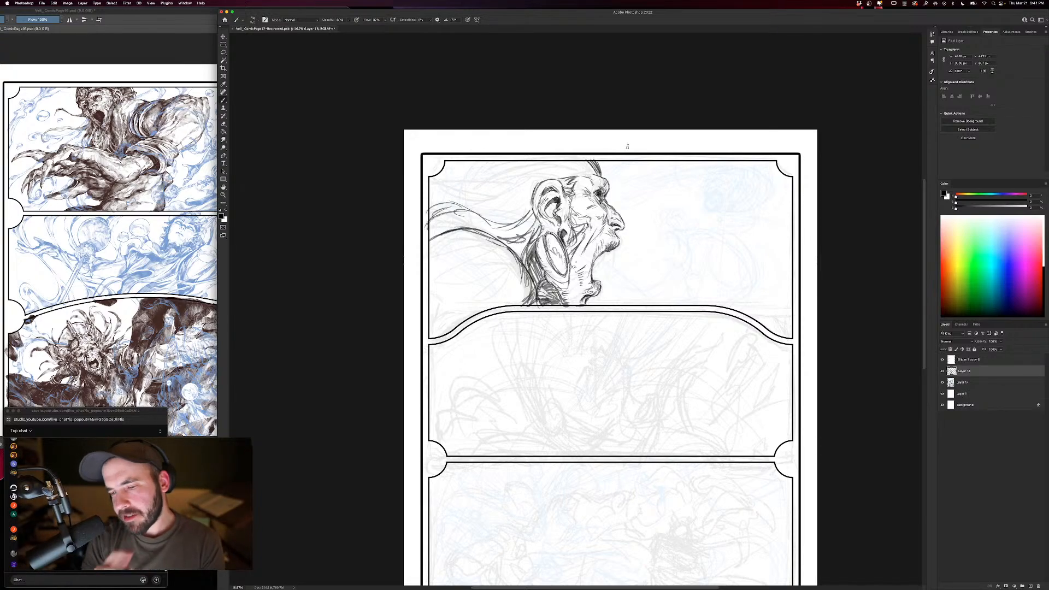
pyautogui.moveTo(588, 167); pyautogui.dragTo(477, 188)
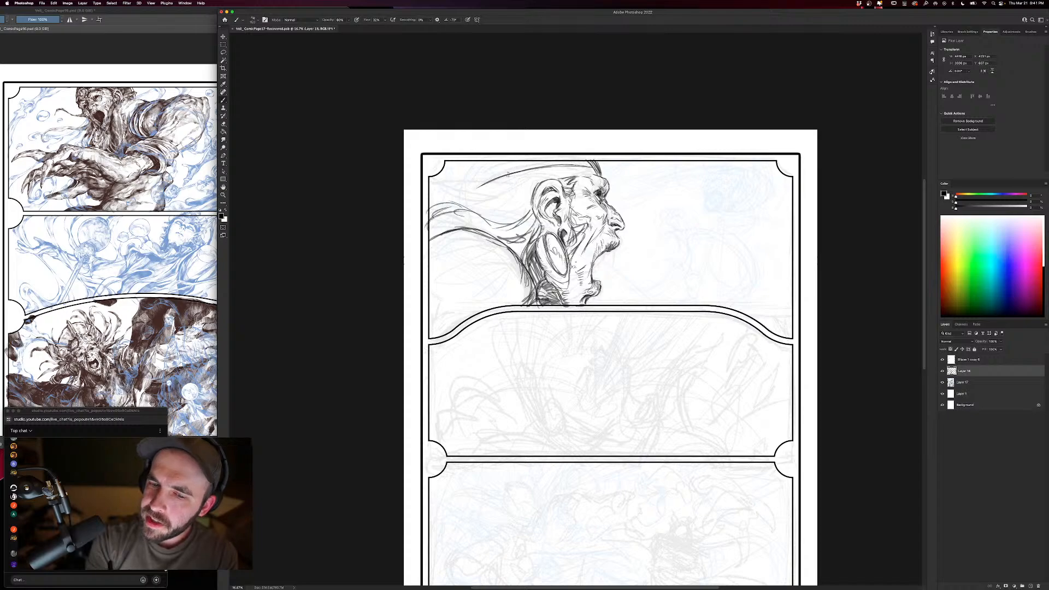
pyautogui.moveTo(522, 159); pyautogui.dragTo(473, 180)
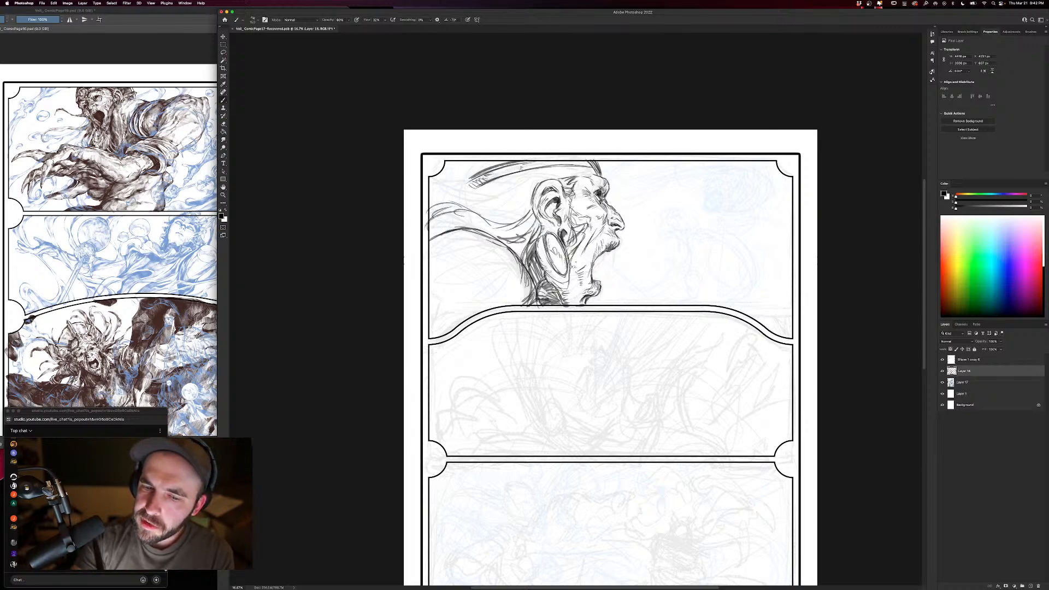
# Draw long loose hair strands flowing back over the shoulder and past the panel's side border.
pyautogui.moveTo(531, 211)
pyautogui.mouseDown()
pyautogui.moveTo(472, 194)
pyautogui.moveTo(454, 206)
pyautogui.moveTo(437, 271)
pyautogui.moveTo(473, 298)
pyautogui.mouseUp()
pyautogui.moveTo(460, 219); pyautogui.dragTo(427, 253)
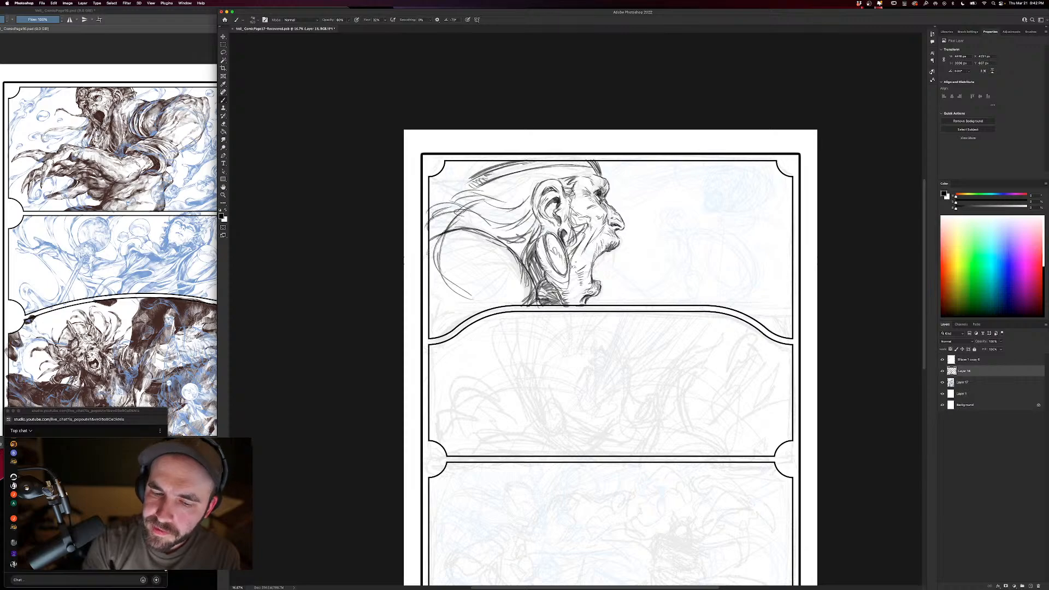
pyautogui.moveTo(494, 203); pyautogui.dragTo(417, 261)
pyautogui.moveTo(518, 191)
pyautogui.mouseDown()
pyautogui.moveTo(442, 174)
pyautogui.moveTo(416, 189)
pyautogui.mouseUp()
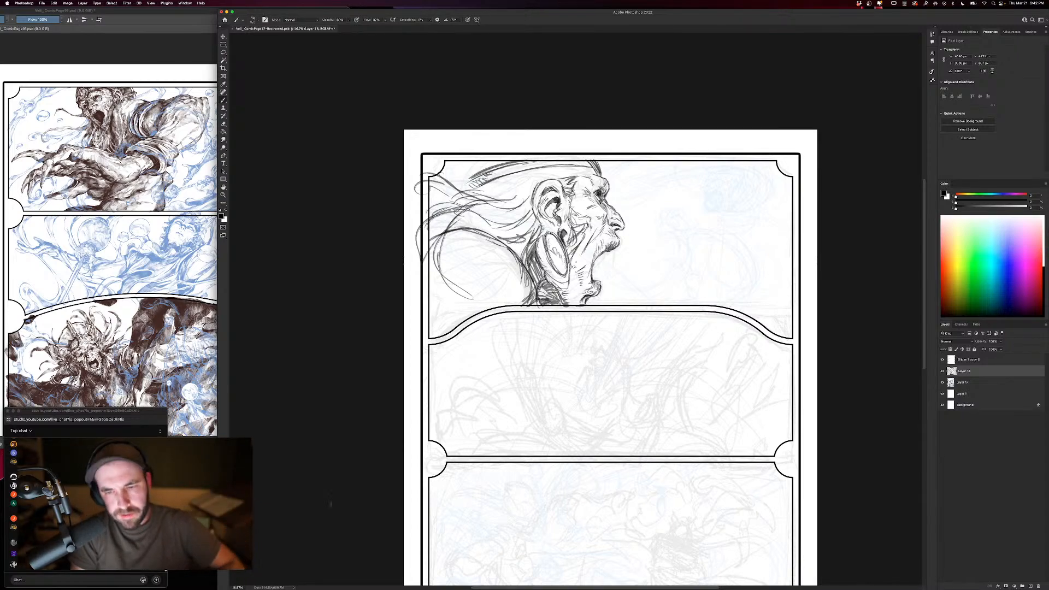
# Darken the hair behind the ear and fill the swept-back hair with finer strands from the forehead to the panel's edge.
pyautogui.moveTo(522, 234)
pyautogui.mouseDown()
pyautogui.moveTo(495, 232)
pyautogui.moveTo(522, 242)
pyautogui.moveTo(488, 249)
pyautogui.moveTo(529, 231)
pyautogui.moveTo(523, 198)
pyautogui.moveTo(521, 234)
pyautogui.moveTo(531, 238)
pyautogui.mouseUp()
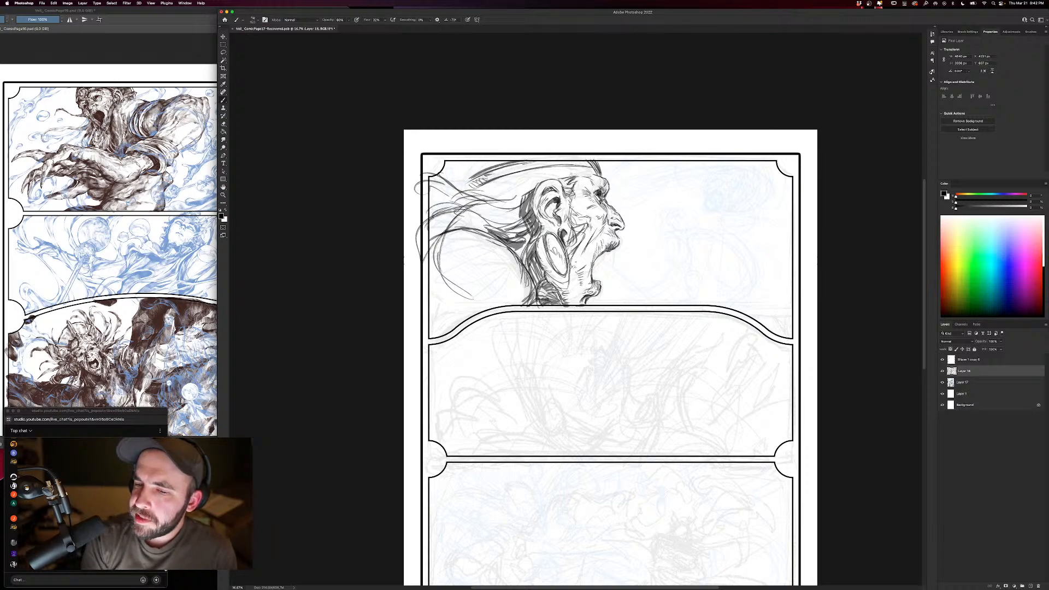
pyautogui.moveTo(578, 167); pyautogui.dragTo(547, 177)
pyautogui.moveTo(569, 169); pyautogui.dragTo(504, 188)
pyautogui.moveTo(537, 180); pyautogui.dragTo(504, 200)
pyautogui.moveTo(546, 181); pyautogui.dragTo(506, 201)
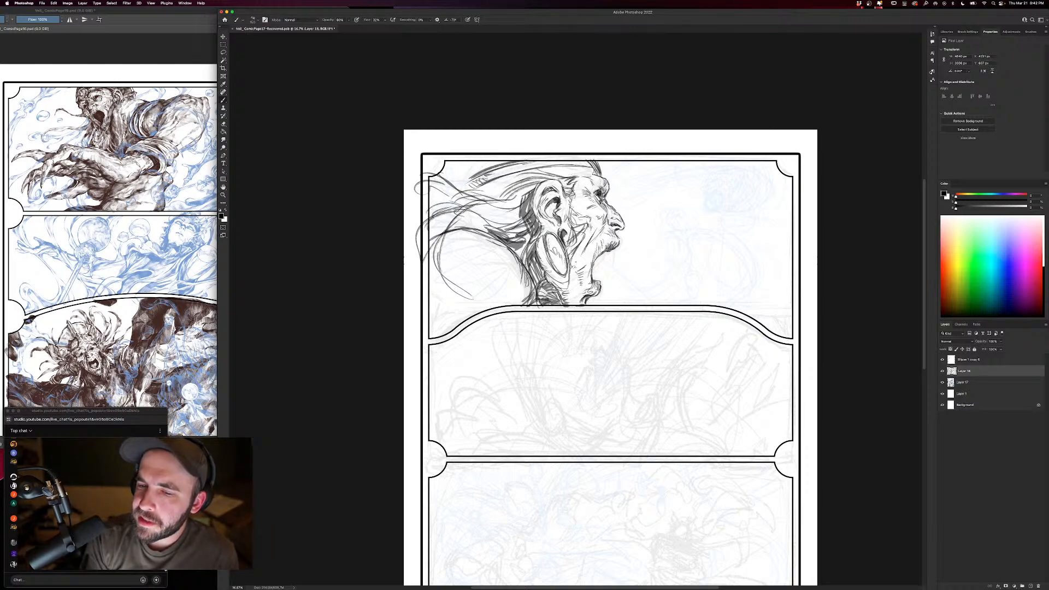
pyautogui.moveTo(572, 169)
pyautogui.mouseDown()
pyautogui.moveTo(544, 177)
pyautogui.moveTo(557, 177)
pyautogui.mouseUp()
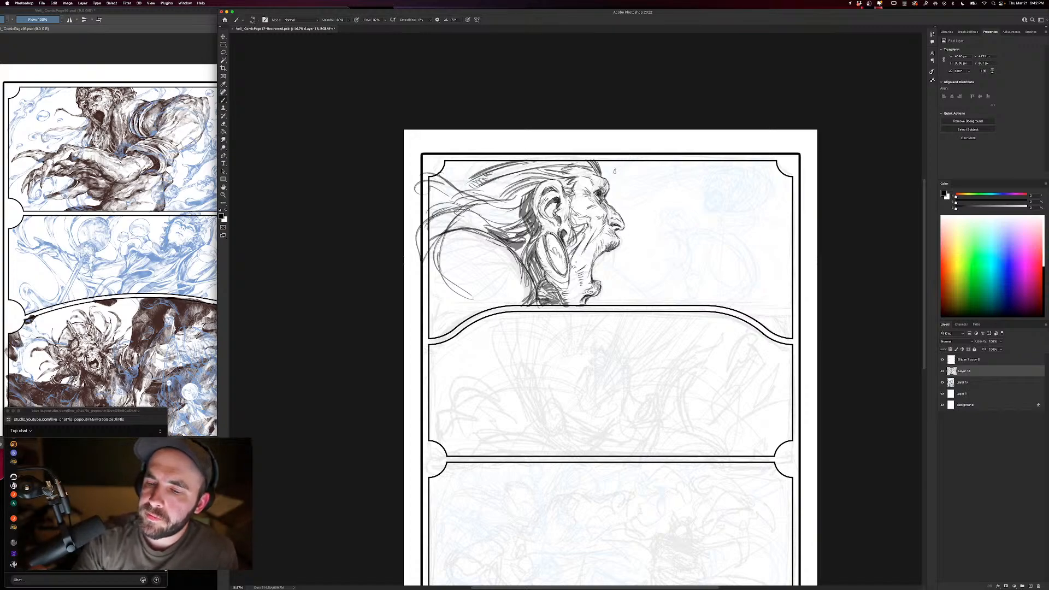
pyautogui.moveTo(509, 210)
pyautogui.mouseDown()
pyautogui.moveTo(431, 219)
pyautogui.moveTo(424, 201)
pyautogui.moveTo(424, 235)
pyautogui.mouseUp()
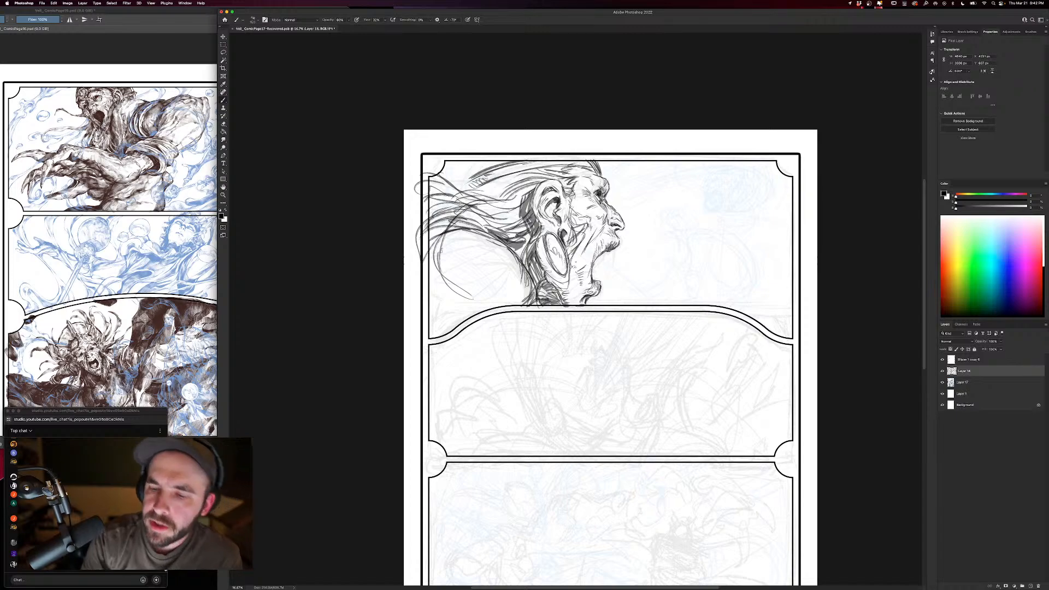
# Hatch the back of the shoulder and fill the panel corner behind the head with dense, dark hair strands.
pyautogui.moveTo(492, 244)
pyautogui.mouseDown()
pyautogui.moveTo(440, 262)
pyautogui.moveTo(431, 251)
pyautogui.moveTo(442, 243)
pyautogui.mouseUp()
pyautogui.moveTo(479, 272); pyautogui.dragTo(454, 297)
pyautogui.moveTo(481, 290); pyautogui.dragTo(473, 304)
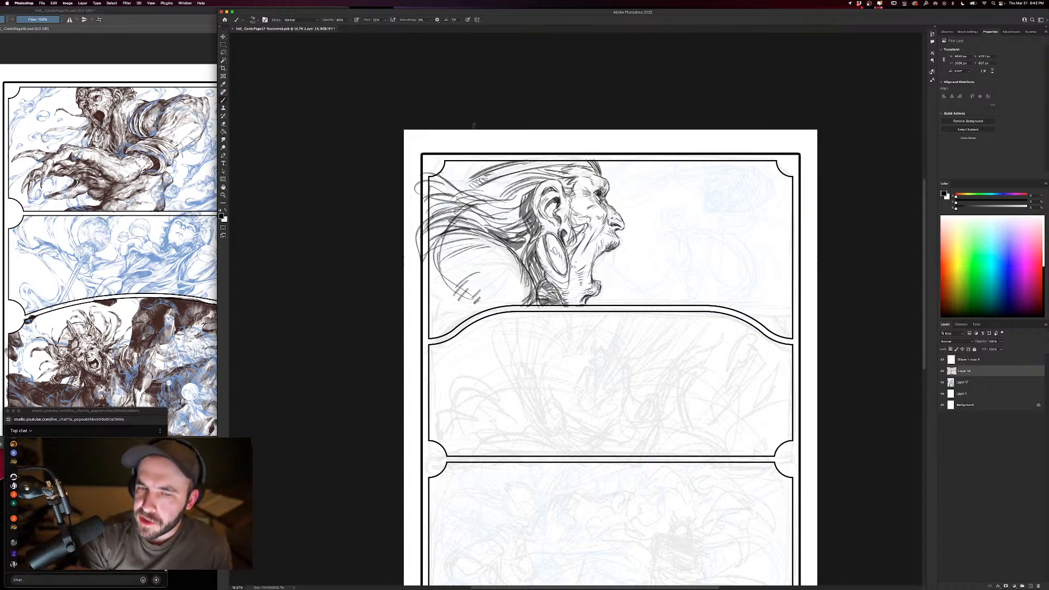
pyautogui.moveTo(452, 159)
pyautogui.mouseDown()
pyautogui.moveTo(439, 214)
pyautogui.moveTo(455, 207)
pyautogui.moveTo(450, 230)
pyautogui.moveTo(428, 225)
pyautogui.mouseUp()
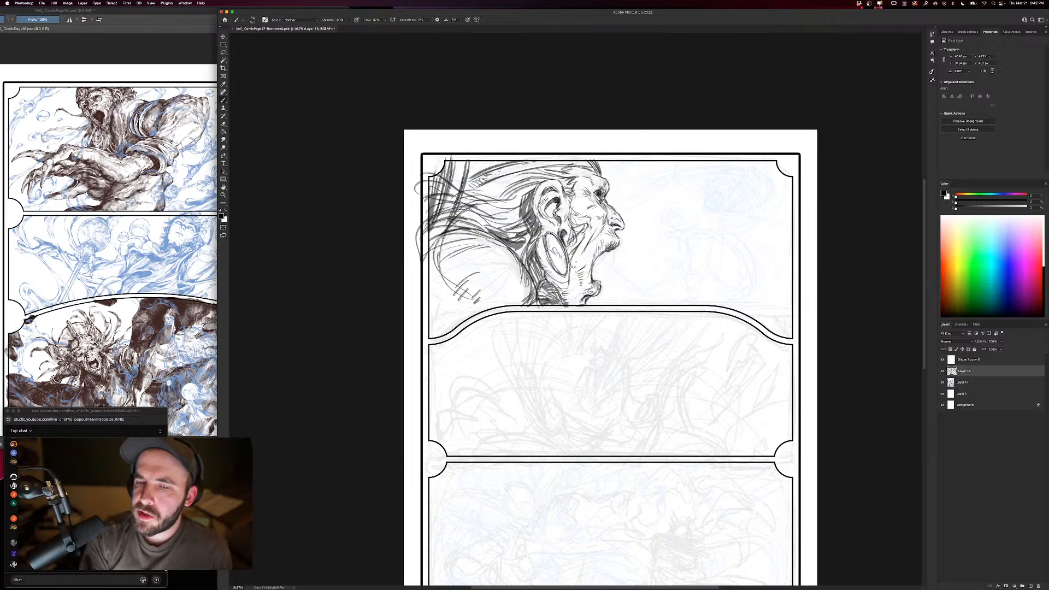
pyautogui.moveTo(504, 161)
pyautogui.mouseDown()
pyautogui.moveTo(469, 181)
pyautogui.moveTo(469, 173)
pyautogui.moveTo(462, 199)
pyautogui.moveTo(492, 195)
pyautogui.moveTo(484, 189)
pyautogui.mouseUp()
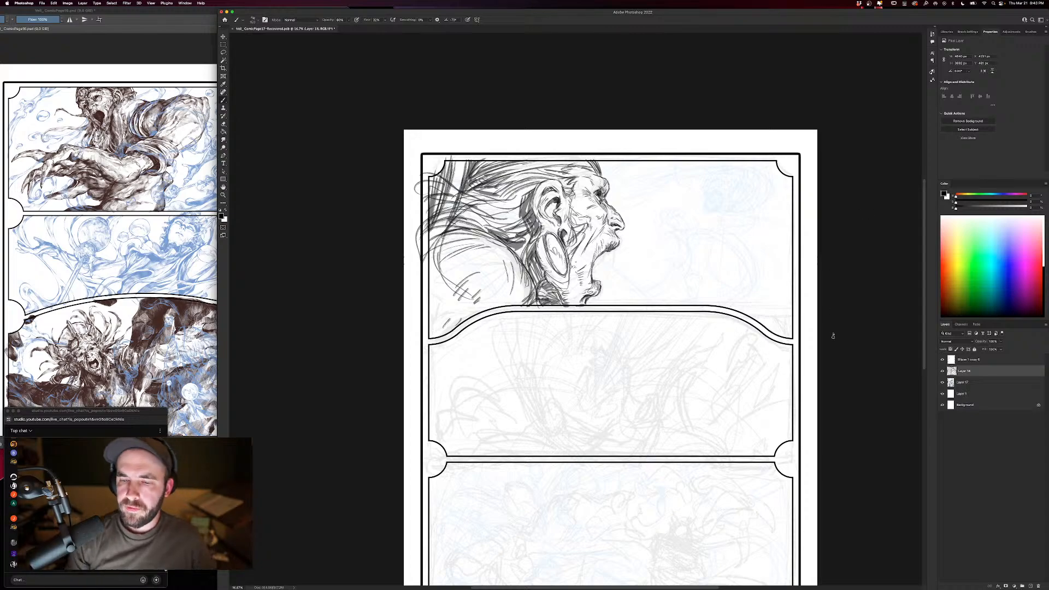
# Add a new layer and ink a knobbed, curling stem in the empty part of the first panel, facing the screaming head.
pyautogui.moveTo(826, 400); pyautogui.dragTo(763, 316)
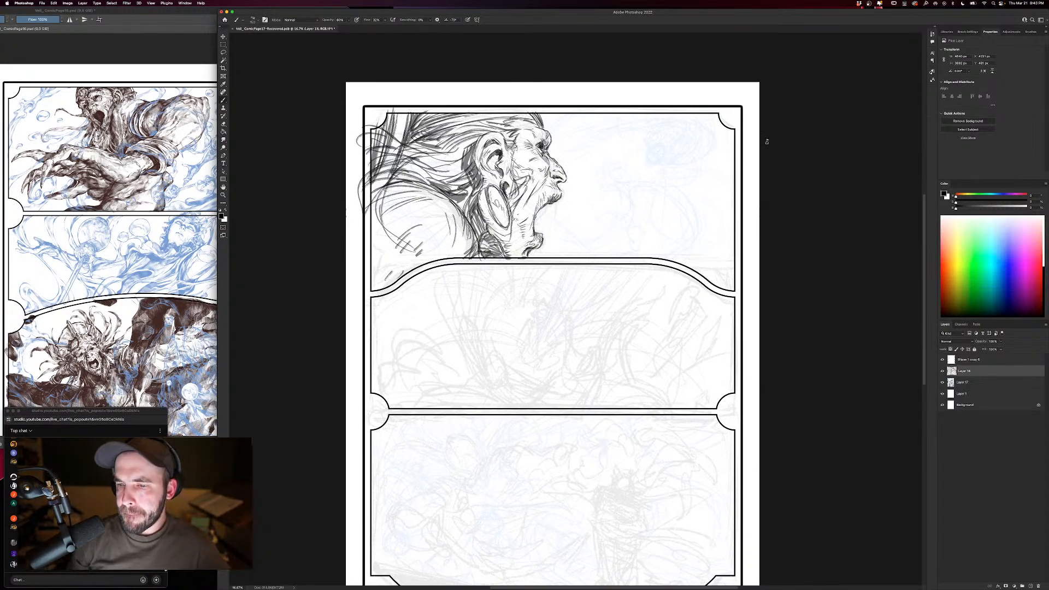
pyautogui.click(1022, 585)
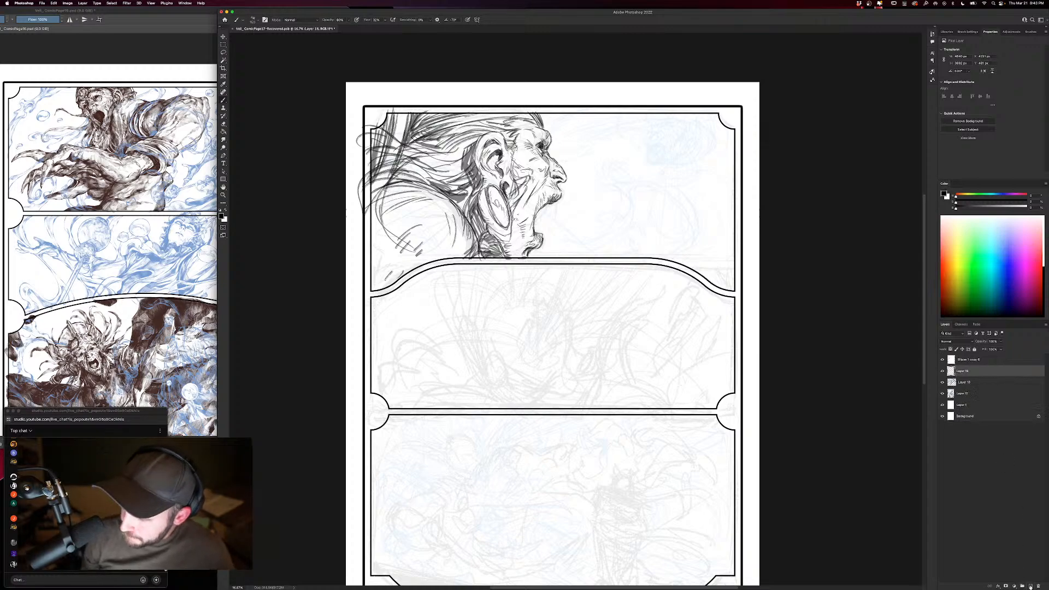
pyautogui.moveTo(782, 154); pyautogui.dragTo(754, 171)
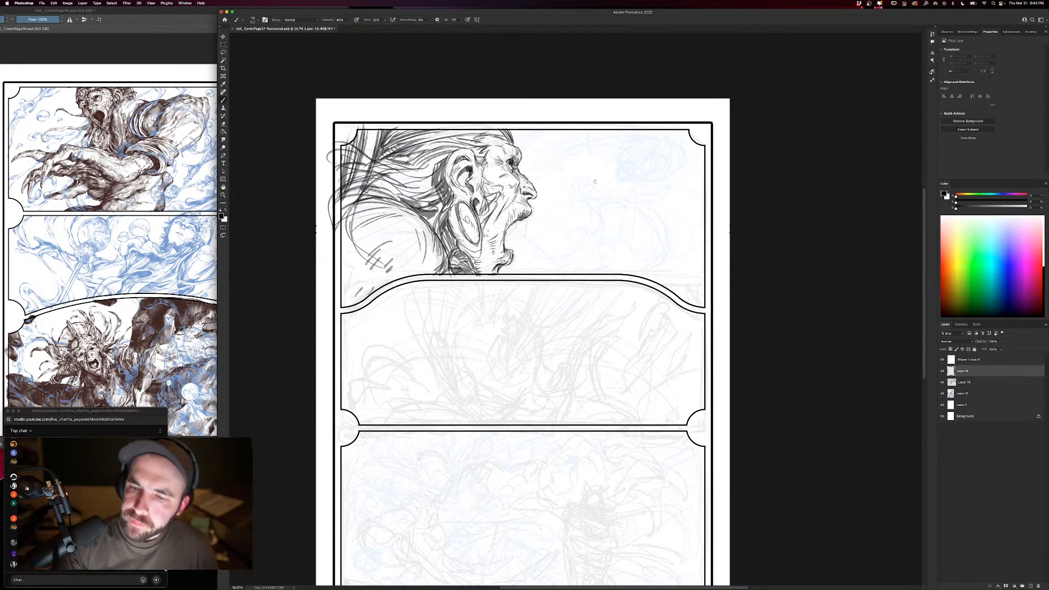
pyautogui.moveTo(595, 181)
pyautogui.mouseDown()
pyautogui.moveTo(576, 177)
pyautogui.moveTo(572, 189)
pyautogui.moveTo(594, 231)
pyautogui.moveTo(568, 241)
pyautogui.moveTo(588, 236)
pyautogui.moveTo(611, 251)
pyautogui.moveTo(600, 259)
pyautogui.mouseUp()
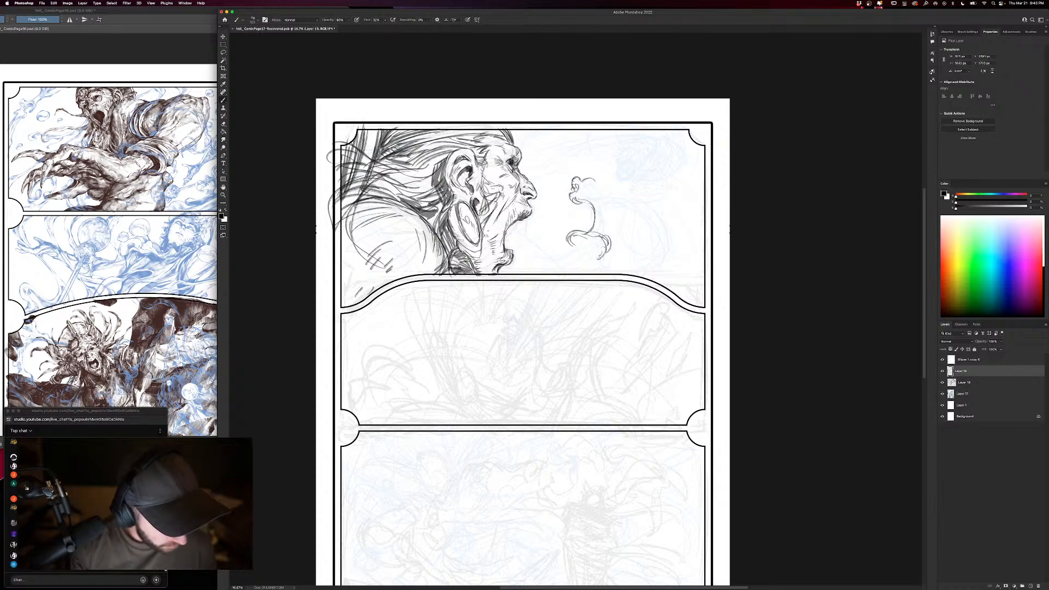
pyautogui.moveTo(602, 203)
pyautogui.mouseDown()
pyautogui.moveTo(602, 226)
pyautogui.moveTo(587, 185)
pyautogui.mouseUp()
pyautogui.moveTo(596, 185); pyautogui.dragTo(597, 237)
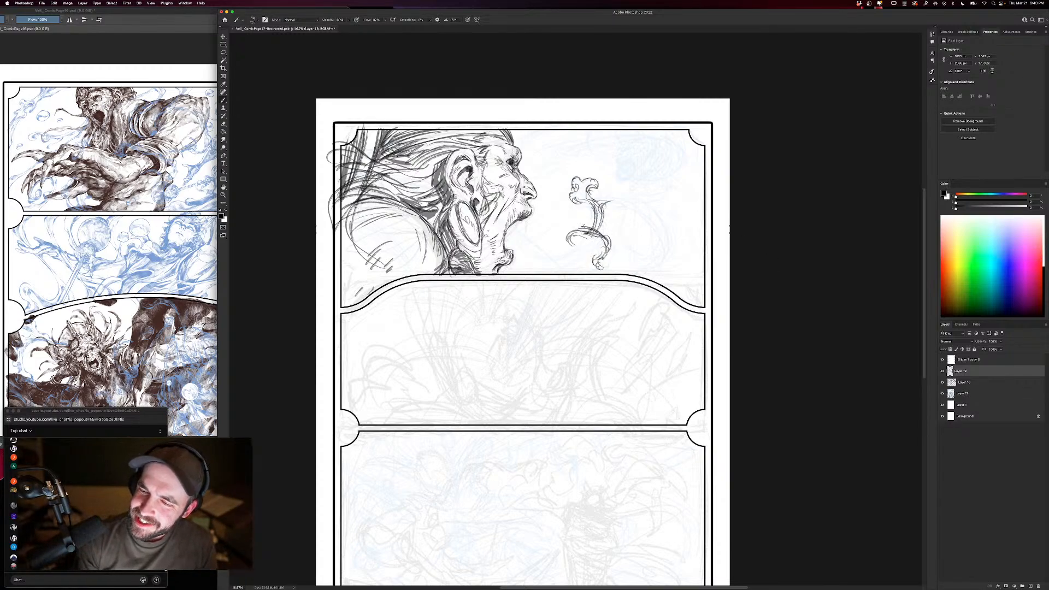
pyautogui.moveTo(579, 227)
pyautogui.mouseDown()
pyautogui.moveTo(607, 264)
pyautogui.moveTo(574, 249)
pyautogui.moveTo(541, 257)
pyautogui.moveTo(511, 236)
pyautogui.moveTo(503, 243)
pyautogui.mouseUp()
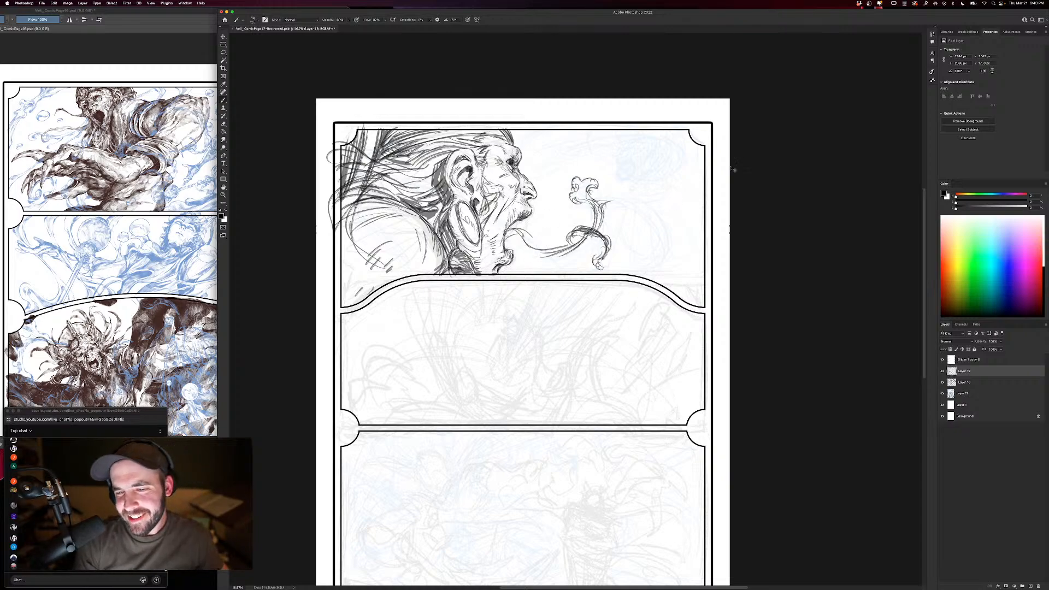
pyautogui.press('super+z')
pyautogui.press('super+z')
pyautogui.press('super+z')
# Extend the stem to the panel's lower border, add a large round form with tendrils sweeping to the side border, and rework the curls.
pyautogui.moveTo(590, 232)
pyautogui.mouseDown()
pyautogui.moveTo(516, 278)
pyautogui.moveTo(535, 279)
pyautogui.moveTo(529, 273)
pyautogui.moveTo(638, 202)
pyautogui.moveTo(662, 234)
pyautogui.moveTo(645, 270)
pyautogui.moveTo(669, 241)
pyautogui.moveTo(650, 272)
pyautogui.moveTo(633, 217)
pyautogui.moveTo(614, 226)
pyautogui.moveTo(623, 261)
pyautogui.moveTo(639, 221)
pyautogui.moveTo(683, 203)
pyautogui.moveTo(704, 149)
pyautogui.mouseUp()
pyautogui.moveTo(699, 195)
pyautogui.mouseDown()
pyautogui.moveTo(648, 222)
pyautogui.moveTo(629, 271)
pyautogui.moveTo(605, 268)
pyautogui.mouseUp()
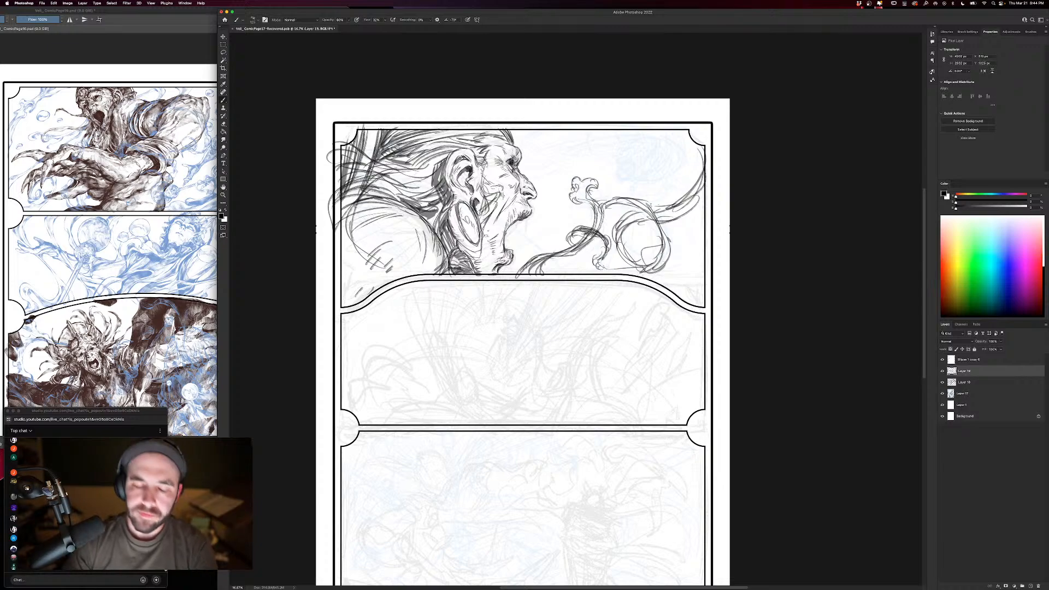
pyautogui.moveTo(615, 234)
pyautogui.mouseDown()
pyautogui.moveTo(611, 245)
pyautogui.moveTo(586, 223)
pyautogui.moveTo(578, 232)
pyautogui.moveTo(610, 212)
pyautogui.moveTo(579, 243)
pyautogui.mouseUp()
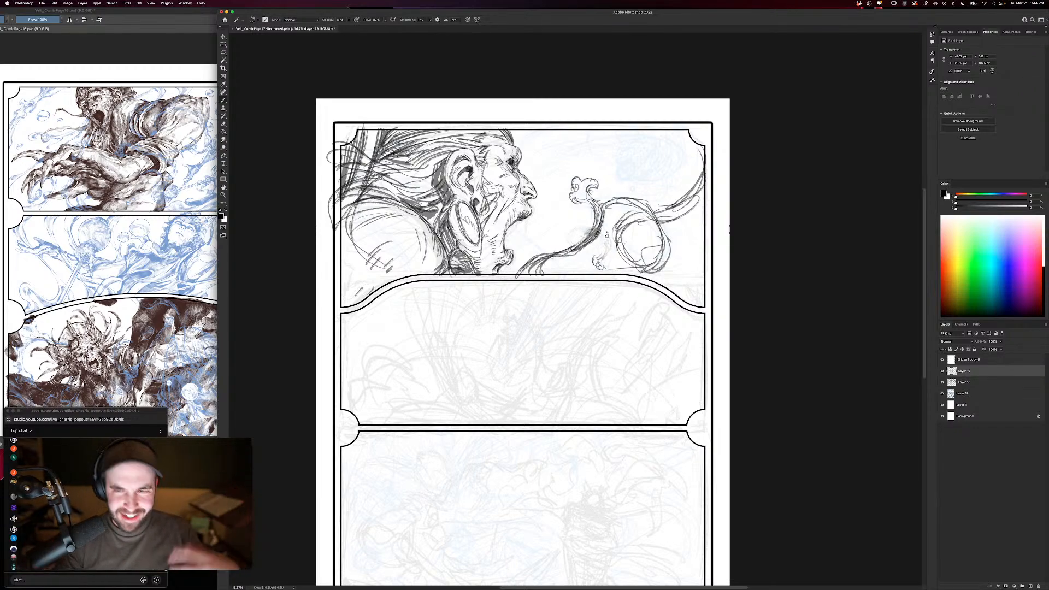
pyautogui.moveTo(618, 202)
pyautogui.mouseDown()
pyautogui.moveTo(656, 198)
pyautogui.moveTo(668, 188)
pyautogui.moveTo(661, 173)
pyautogui.moveTo(650, 198)
pyautogui.mouseUp()
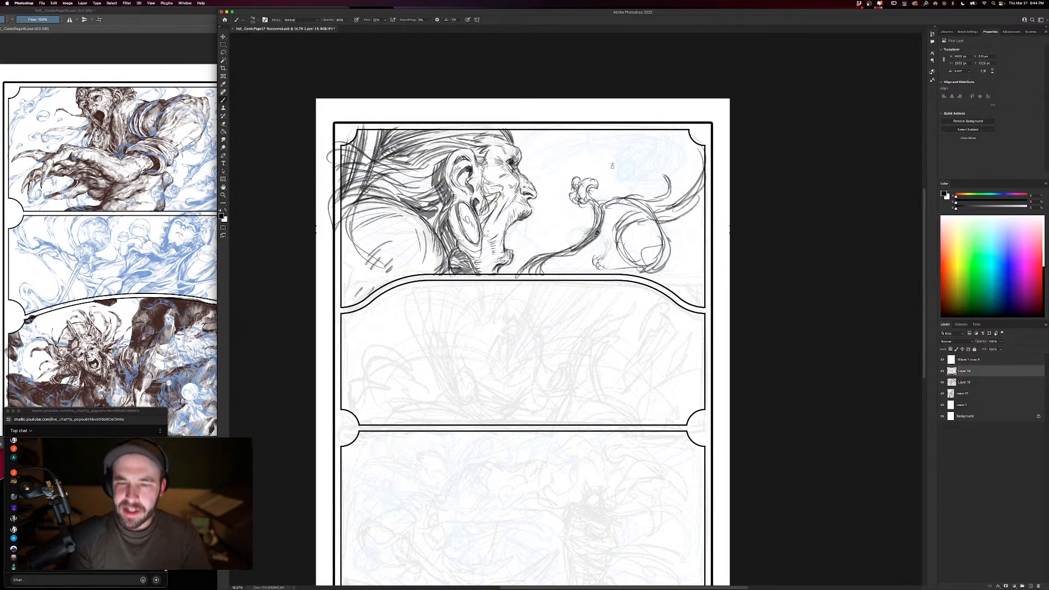
pyautogui.moveTo(594, 222)
pyautogui.mouseDown()
pyautogui.moveTo(571, 247)
pyautogui.moveTo(538, 249)
pyautogui.moveTo(522, 267)
pyautogui.moveTo(558, 259)
pyautogui.moveTo(549, 277)
pyautogui.moveTo(567, 279)
pyautogui.mouseUp()
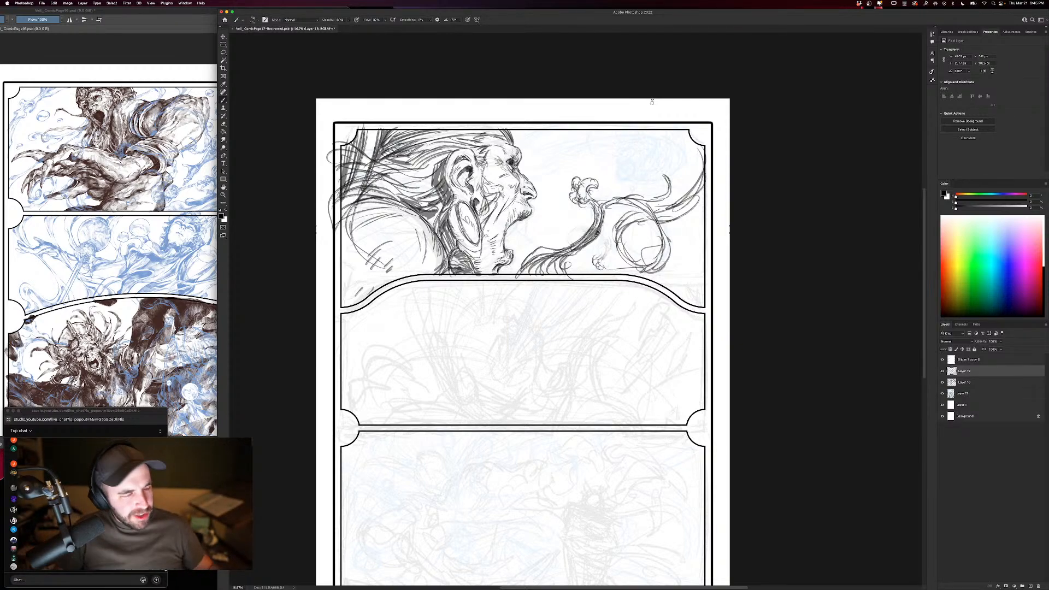
# Rotate the canvas and ink a small oval above the knobbed stem, over the faint blue sketch near the panel's upper corner.
pyautogui.press('r')
pyautogui.moveTo(740, 389); pyautogui.dragTo(628, 206)
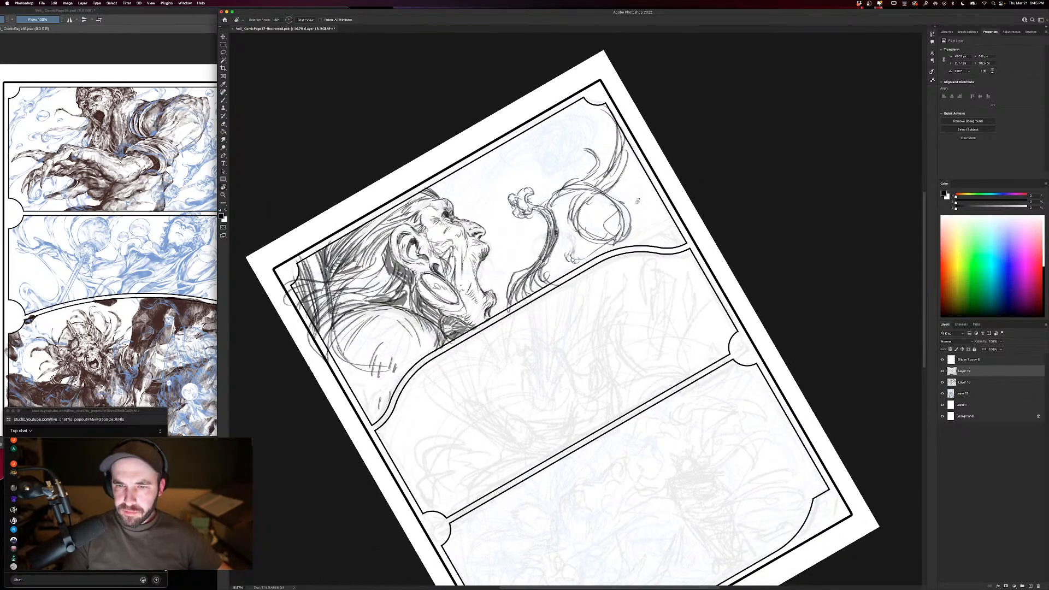
pyautogui.press('super+equal')
pyautogui.press('super+equal')
pyautogui.moveTo(635, 133); pyautogui.dragTo(637, 372)
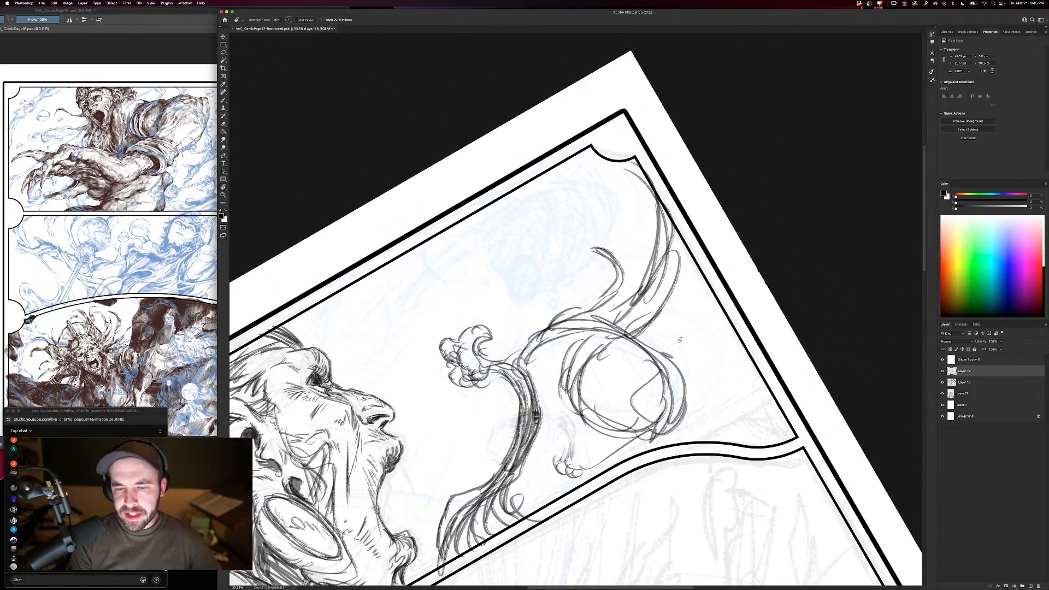
pyautogui.moveTo(679, 340); pyautogui.dragTo(679, 297)
pyautogui.press('super+equal')
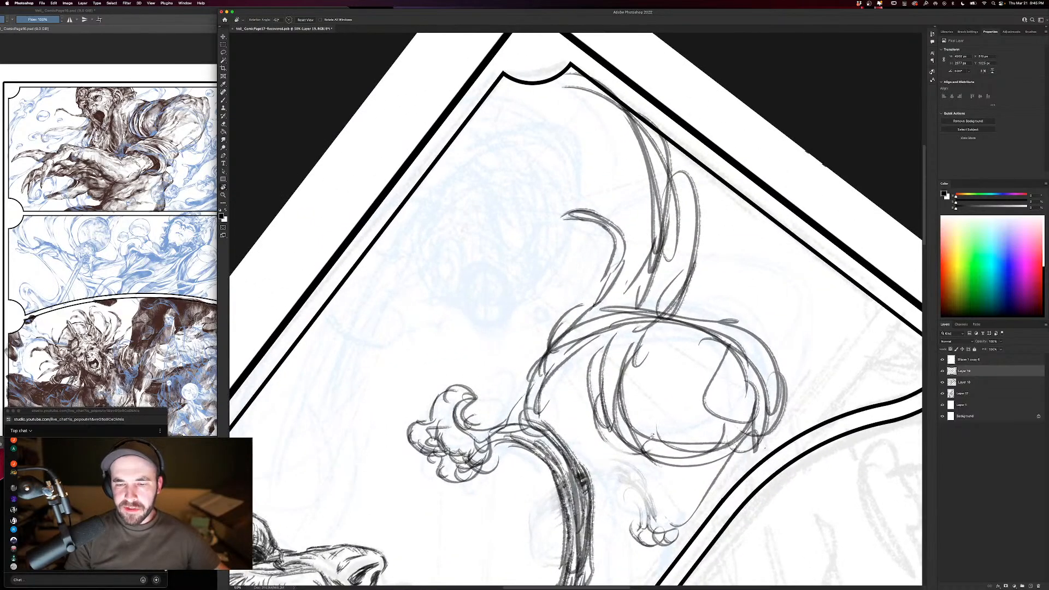
pyautogui.press('super+minus')
pyautogui.press('b')
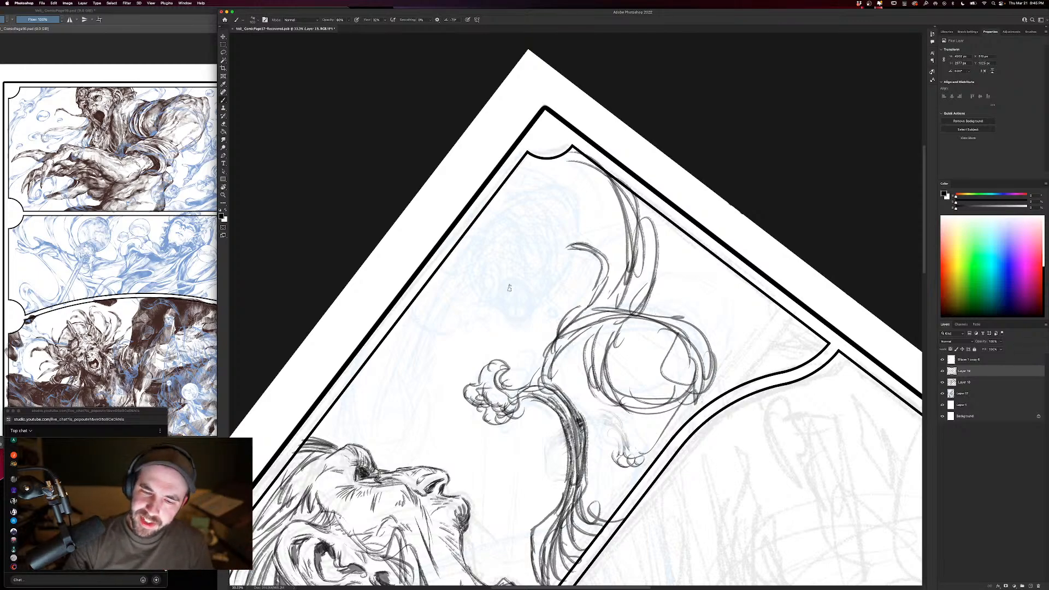
pyautogui.moveTo(499, 289)
pyautogui.mouseDown()
pyautogui.moveTo(506, 316)
pyautogui.moveTo(520, 324)
pyautogui.moveTo(529, 315)
pyautogui.moveTo(508, 277)
pyautogui.moveTo(528, 281)
pyautogui.moveTo(525, 324)
pyautogui.mouseUp()
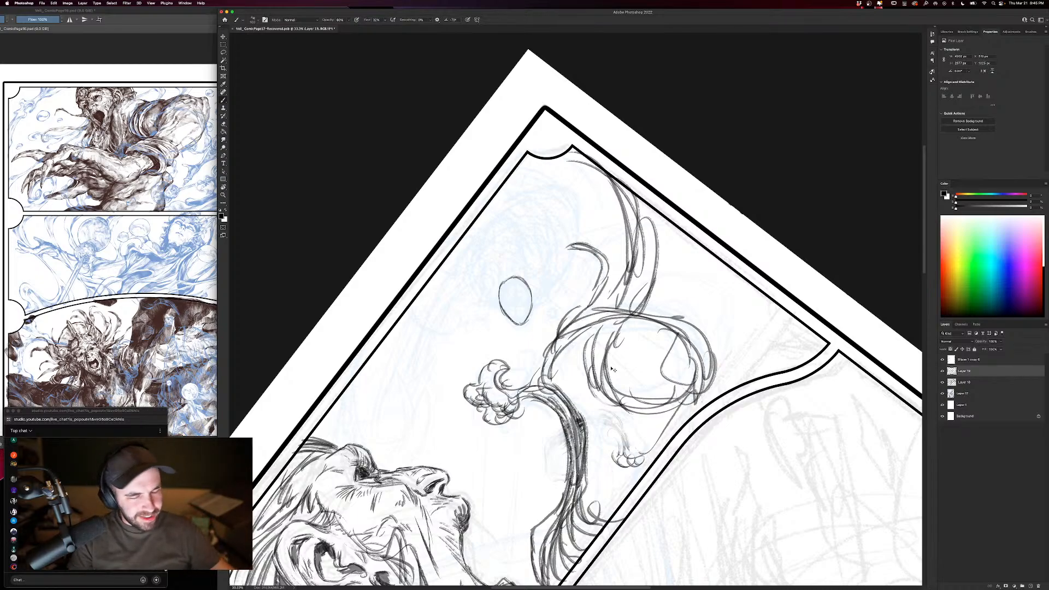
# Crown the small oval with short pointed strokes and hatch its interior.
pyautogui.press('super+minus')
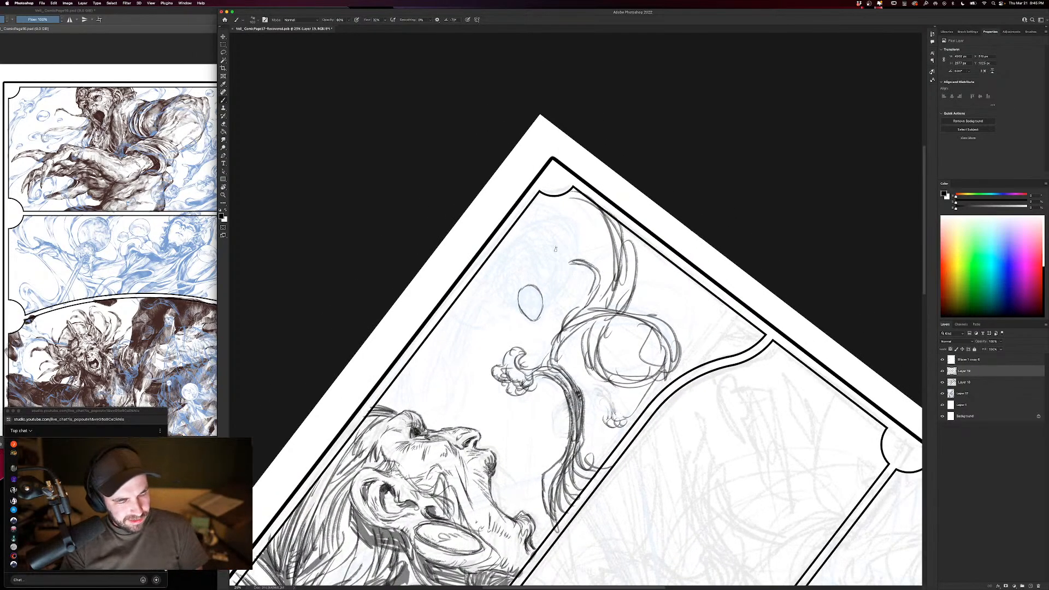
pyautogui.moveTo(533, 286)
pyautogui.mouseDown()
pyautogui.moveTo(514, 310)
pyautogui.moveTo(517, 290)
pyautogui.mouseUp()
pyautogui.moveTo(537, 279); pyautogui.dragTo(531, 290)
pyautogui.moveTo(539, 282)
pyautogui.mouseDown()
pyautogui.moveTo(529, 297)
pyautogui.moveTo(527, 283)
pyautogui.mouseUp()
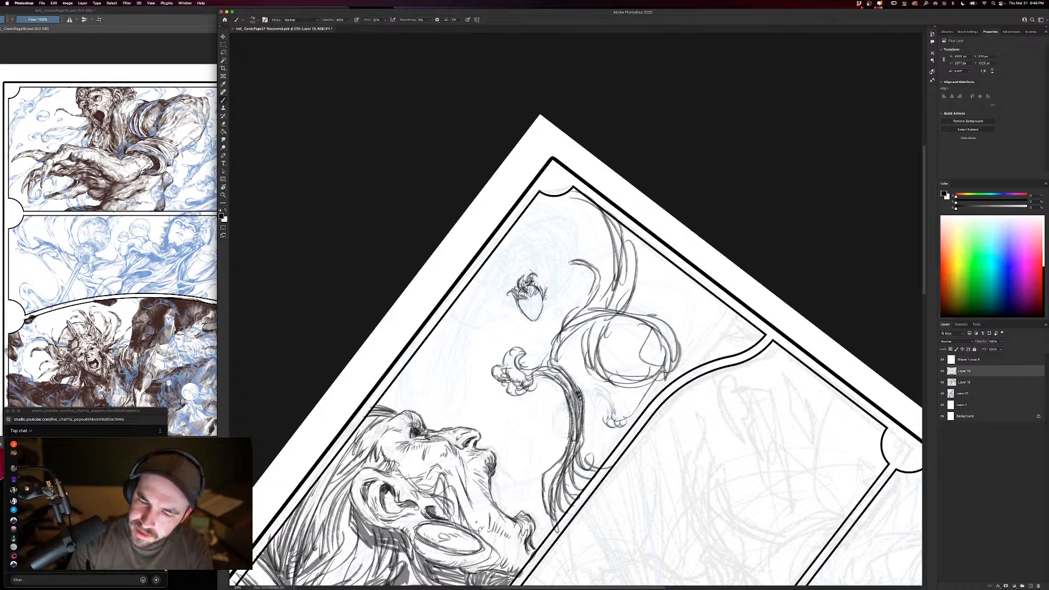
pyautogui.moveTo(547, 280); pyautogui.dragTo(531, 288)
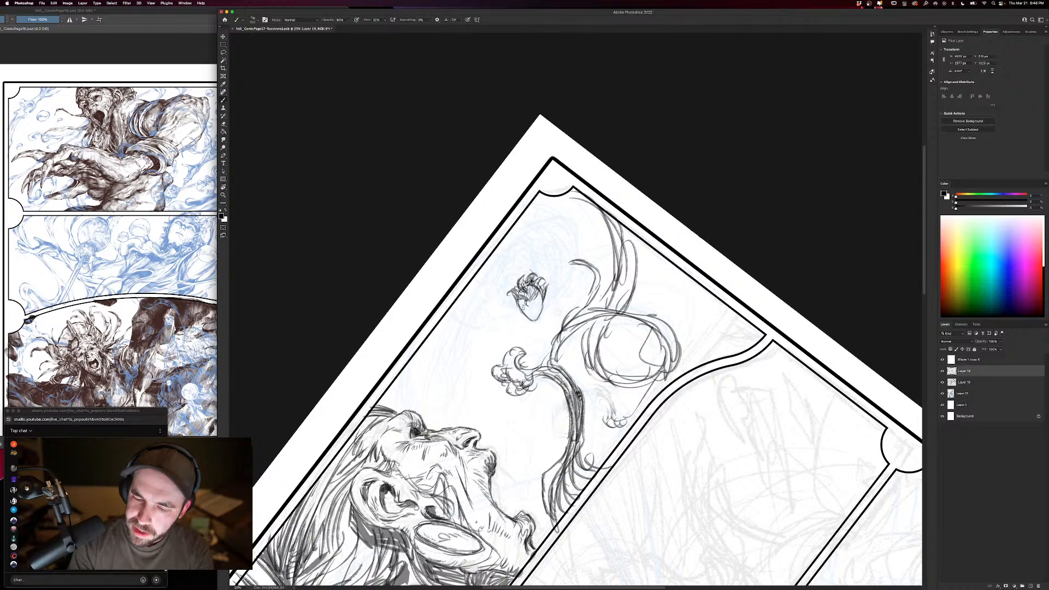
pyautogui.moveTo(530, 298); pyautogui.dragTo(534, 303)
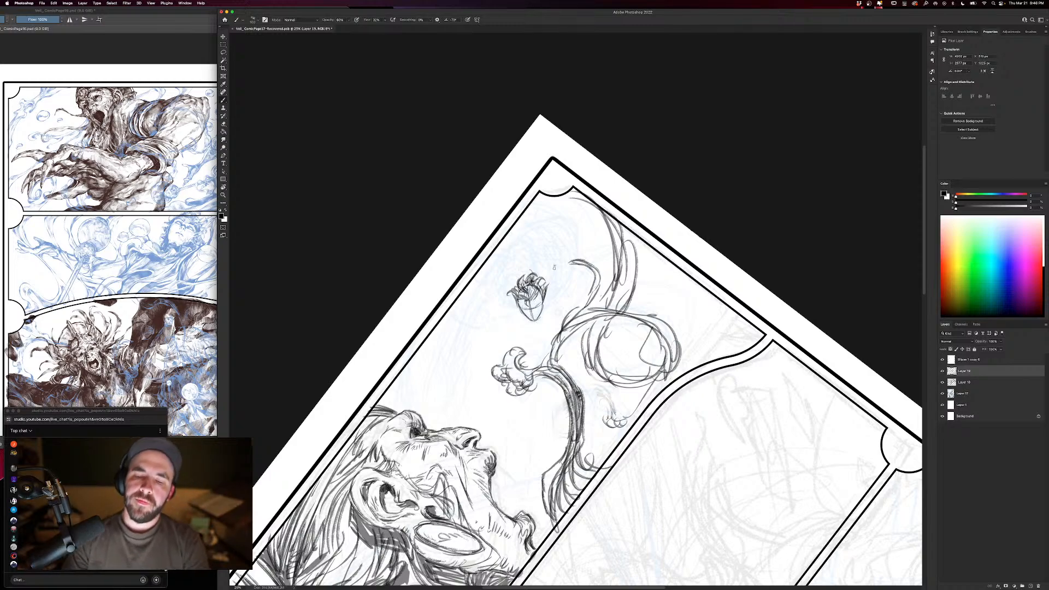
pyautogui.moveTo(523, 295)
pyautogui.mouseDown()
pyautogui.moveTo(519, 314)
pyautogui.moveTo(542, 307)
pyautogui.mouseUp()
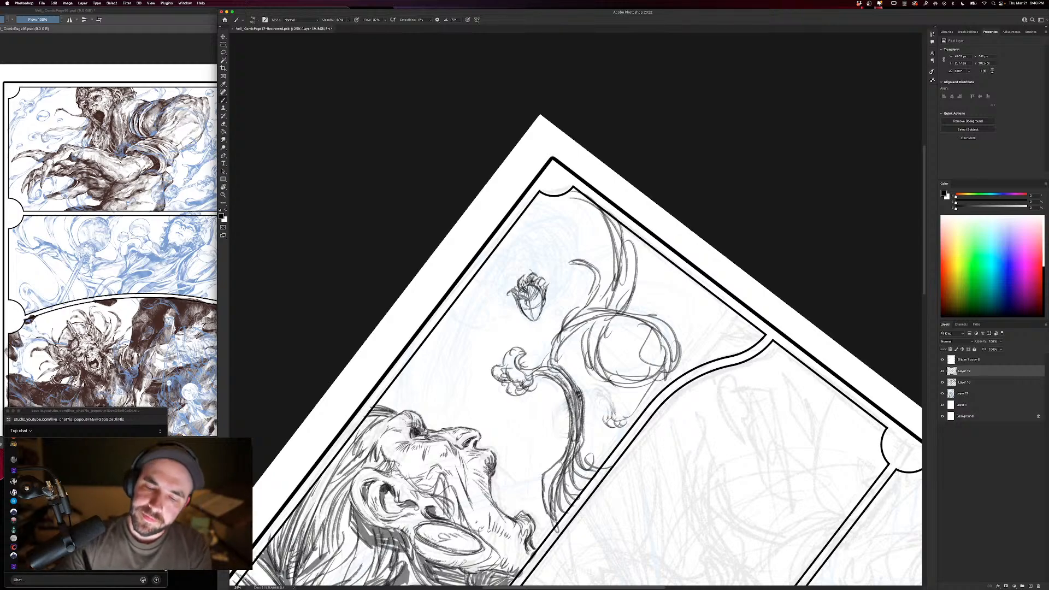
# Wrap curling strands around both sides of the small oval and start longer wisps rising from it.
pyautogui.moveTo(518, 307)
pyautogui.mouseDown()
pyautogui.moveTo(502, 285)
pyautogui.moveTo(553, 295)
pyautogui.moveTo(561, 266)
pyautogui.mouseUp()
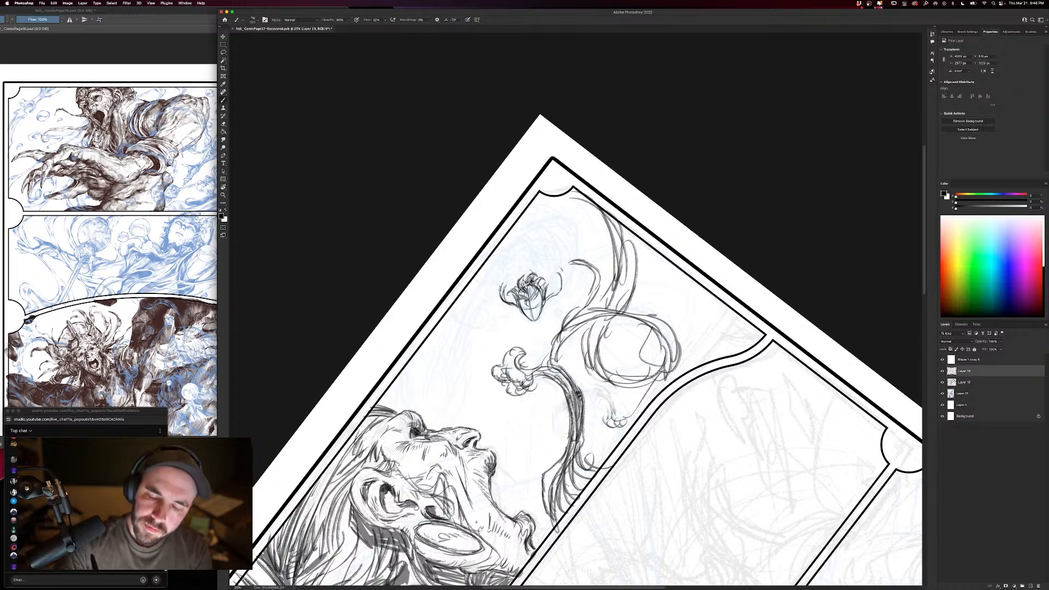
pyautogui.moveTo(501, 286)
pyautogui.mouseDown()
pyautogui.moveTo(496, 297)
pyautogui.moveTo(511, 263)
pyautogui.moveTo(528, 267)
pyautogui.moveTo(523, 252)
pyautogui.moveTo(542, 310)
pyautogui.mouseUp()
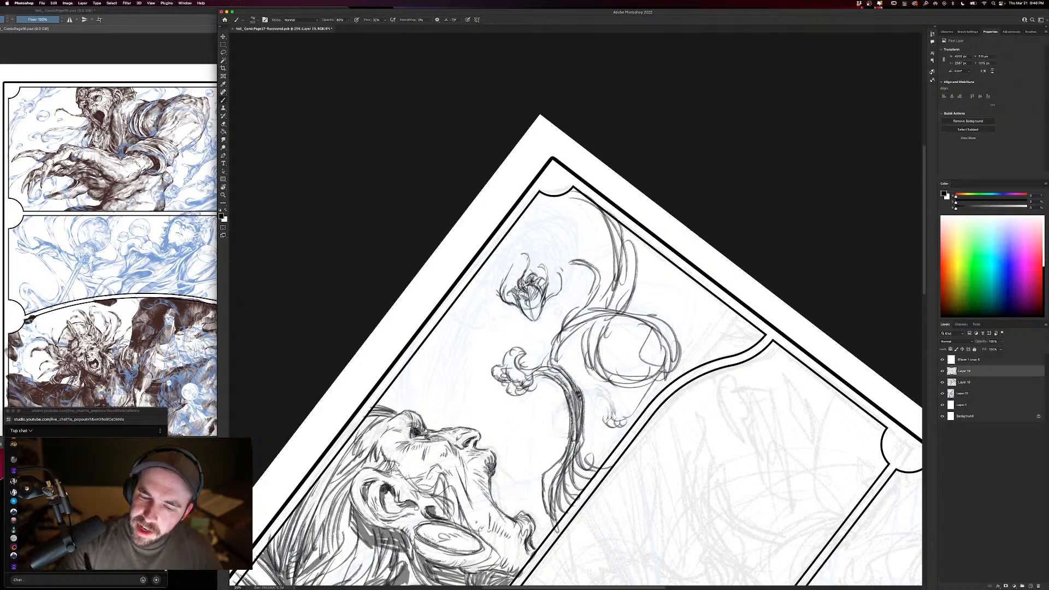
pyautogui.moveTo(517, 281); pyautogui.dragTo(517, 259)
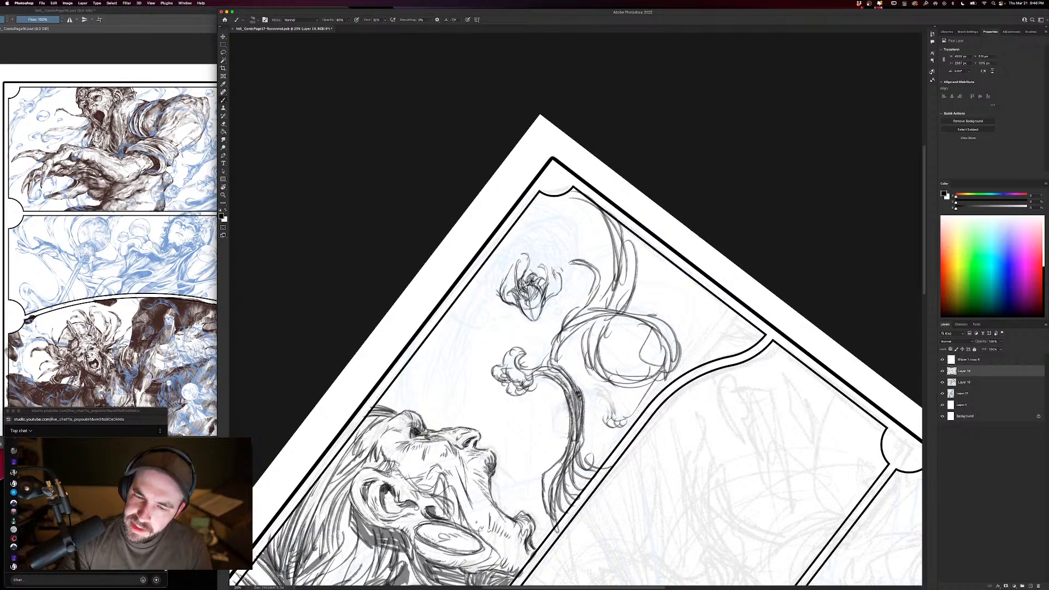
pyautogui.moveTo(556, 249)
pyautogui.mouseDown()
pyautogui.moveTo(548, 233)
pyautogui.moveTo(555, 276)
pyautogui.moveTo(509, 292)
pyautogui.moveTo(503, 253)
pyautogui.moveTo(515, 236)
pyautogui.moveTo(512, 289)
pyautogui.moveTo(497, 295)
pyautogui.mouseUp()
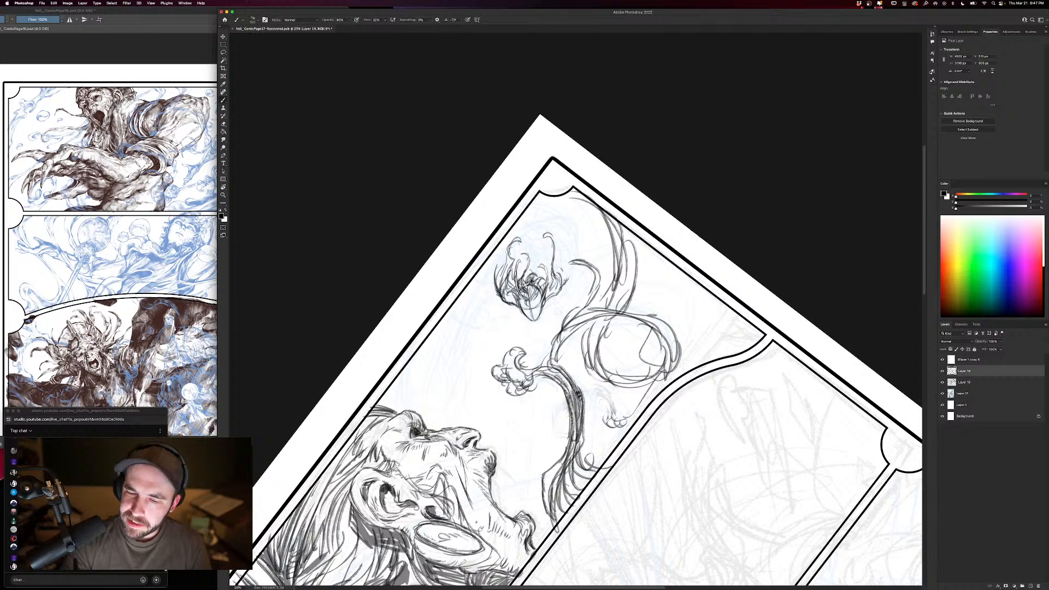
# Build up dense flame-like strands above the small oval, reaching toward the panel corner.
pyautogui.moveTo(568, 255)
pyautogui.mouseDown()
pyautogui.moveTo(564, 286)
pyautogui.moveTo(571, 261)
pyautogui.mouseUp()
pyautogui.moveTo(562, 243); pyautogui.dragTo(571, 273)
pyautogui.moveTo(570, 269); pyautogui.dragTo(564, 281)
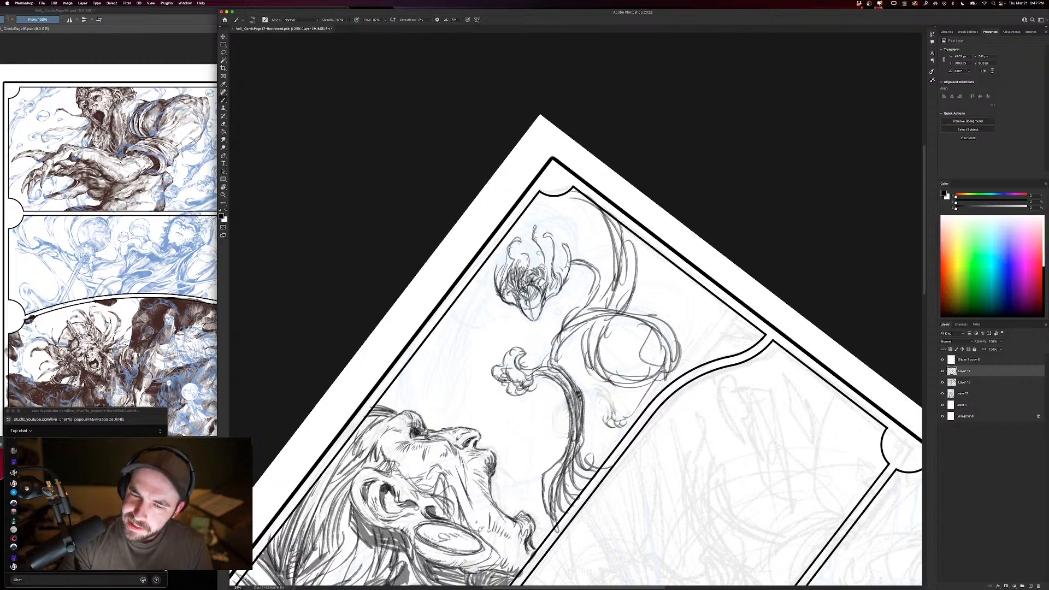
pyautogui.moveTo(549, 257)
pyautogui.mouseDown()
pyautogui.moveTo(545, 274)
pyautogui.moveTo(528, 250)
pyautogui.moveTo(535, 266)
pyautogui.mouseUp()
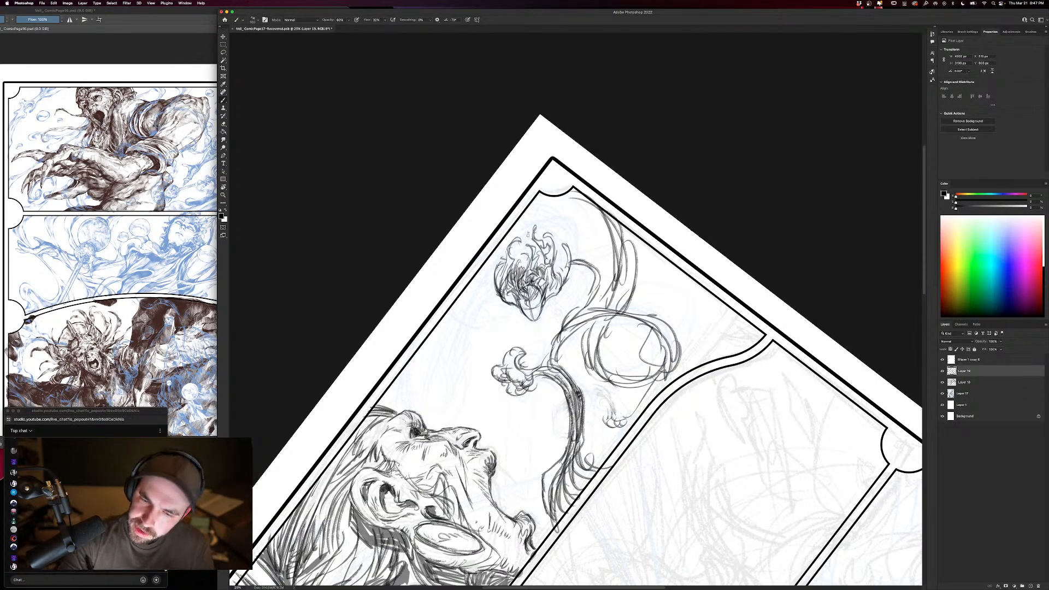
pyautogui.moveTo(536, 225)
pyautogui.mouseDown()
pyautogui.moveTo(555, 220)
pyautogui.moveTo(560, 276)
pyautogui.mouseUp()
pyautogui.moveTo(563, 240); pyautogui.dragTo(556, 270)
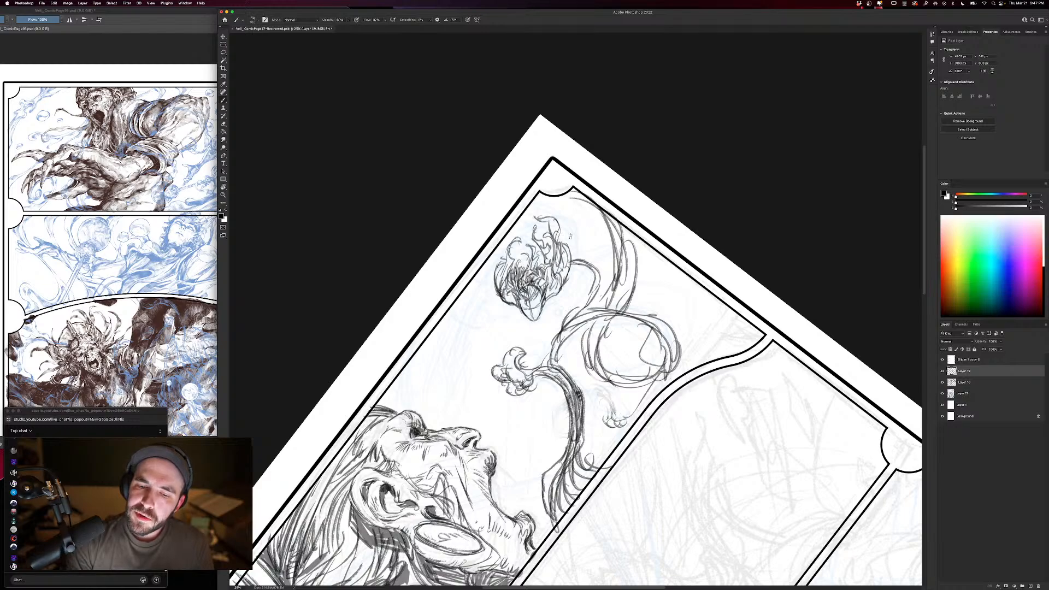
# Fill the panel corner with looping strands and draw long wavy tendrils along the border down to the screaming head's forehead.
pyautogui.moveTo(553, 212)
pyautogui.mouseDown()
pyautogui.moveTo(576, 221)
pyautogui.moveTo(573, 235)
pyautogui.moveTo(535, 192)
pyautogui.moveTo(552, 197)
pyautogui.moveTo(536, 206)
pyautogui.moveTo(555, 225)
pyautogui.moveTo(529, 214)
pyautogui.mouseUp()
pyautogui.moveTo(548, 214)
pyautogui.mouseDown()
pyautogui.moveTo(513, 227)
pyautogui.moveTo(523, 256)
pyautogui.moveTo(516, 243)
pyautogui.moveTo(525, 236)
pyautogui.moveTo(481, 272)
pyautogui.moveTo(446, 428)
pyautogui.moveTo(462, 349)
pyautogui.mouseUp()
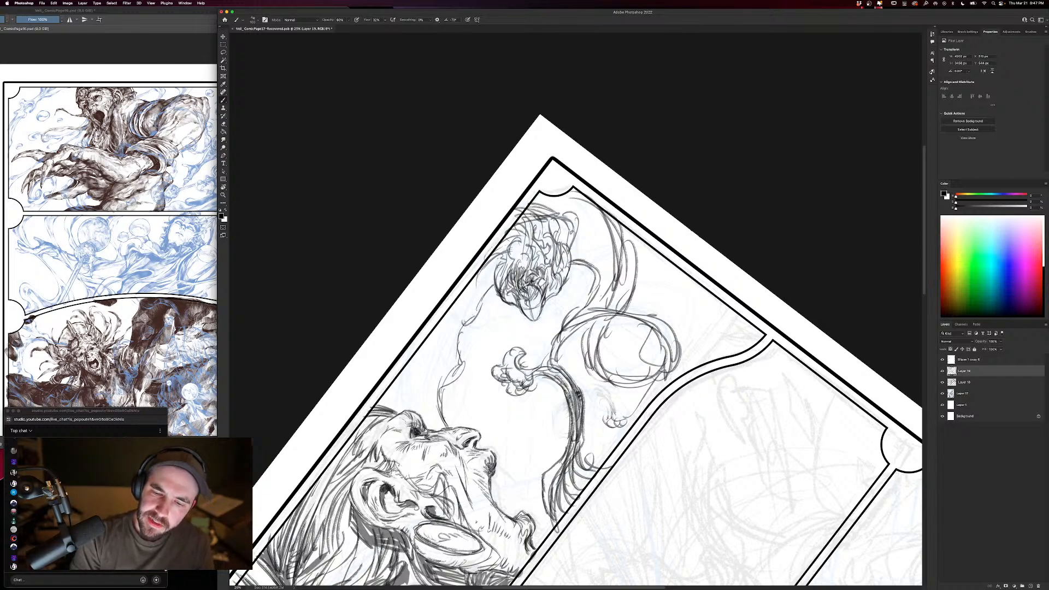
pyautogui.moveTo(495, 260)
pyautogui.mouseDown()
pyautogui.moveTo(429, 402)
pyautogui.moveTo(448, 453)
pyautogui.mouseUp()
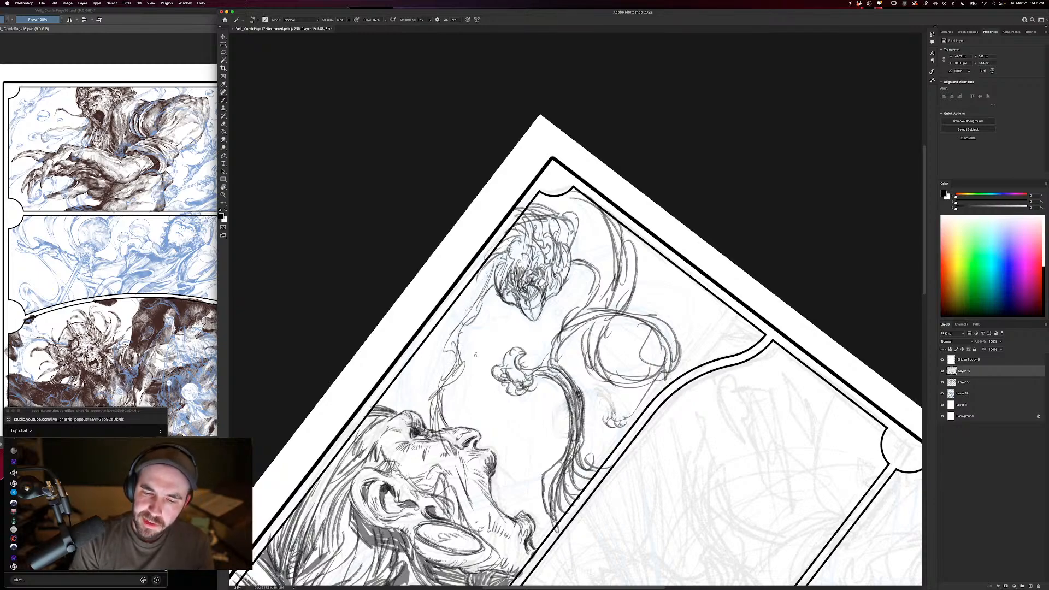
pyautogui.moveTo(467, 286)
pyautogui.mouseDown()
pyautogui.moveTo(450, 343)
pyautogui.moveTo(501, 257)
pyautogui.mouseUp()
pyautogui.moveTo(452, 344)
pyautogui.mouseDown()
pyautogui.moveTo(418, 390)
pyautogui.moveTo(410, 427)
pyautogui.mouseUp()
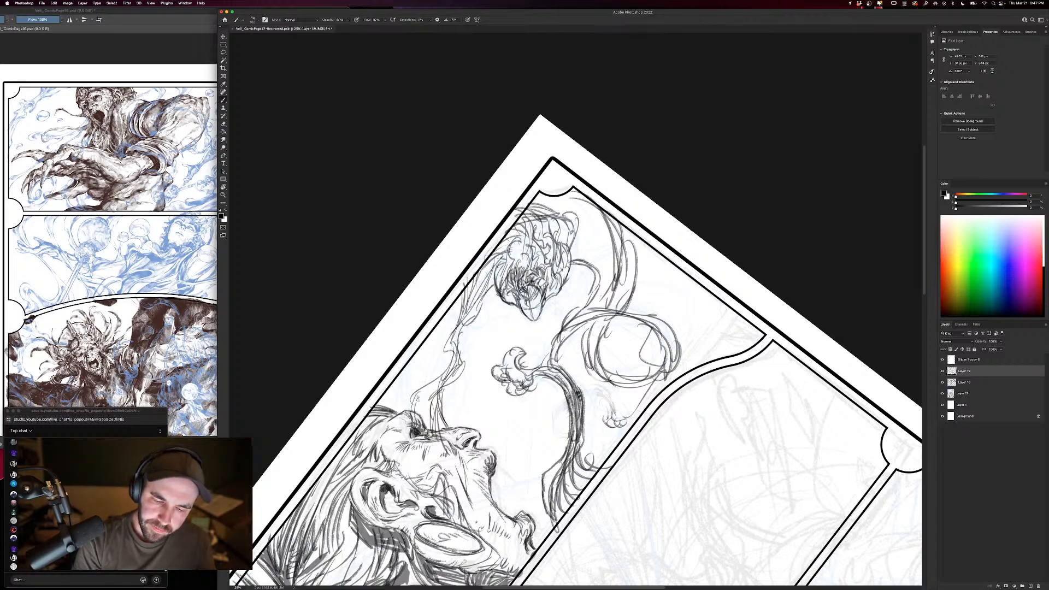
pyautogui.moveTo(426, 387); pyautogui.dragTo(412, 437)
pyautogui.moveTo(413, 358)
pyautogui.mouseDown()
pyautogui.moveTo(390, 418)
pyautogui.moveTo(398, 413)
pyautogui.mouseUp()
pyautogui.moveTo(428, 337); pyautogui.dragTo(410, 427)
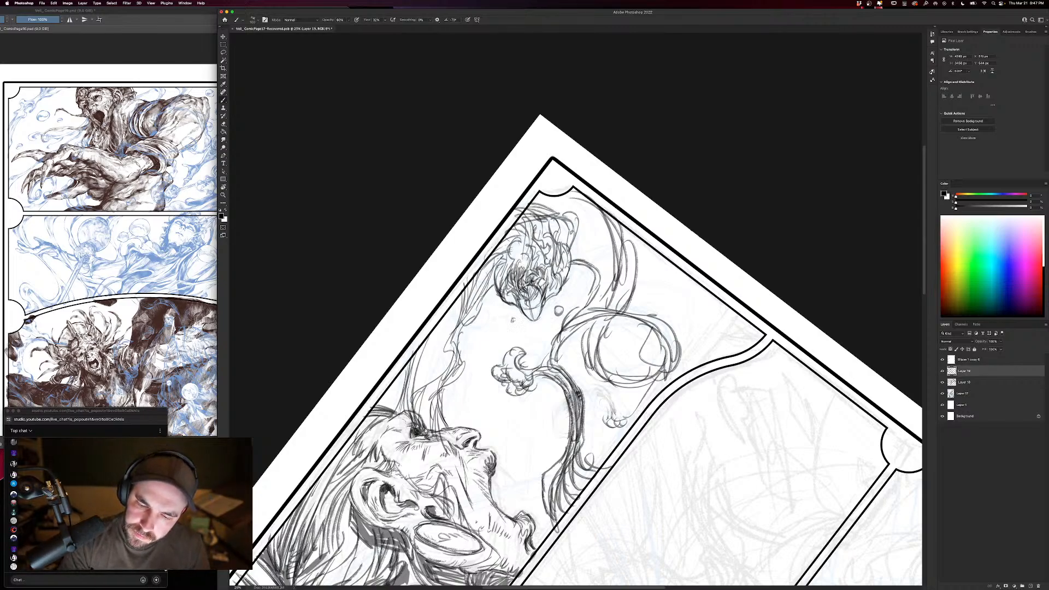
# Scatter small bubbles around the flame-like form and draw darker ovals among its strands.
pyautogui.moveTo(490, 317)
pyautogui.mouseDown()
pyautogui.moveTo(488, 301)
pyautogui.moveTo(498, 299)
pyautogui.moveTo(494, 316)
pyautogui.mouseUp()
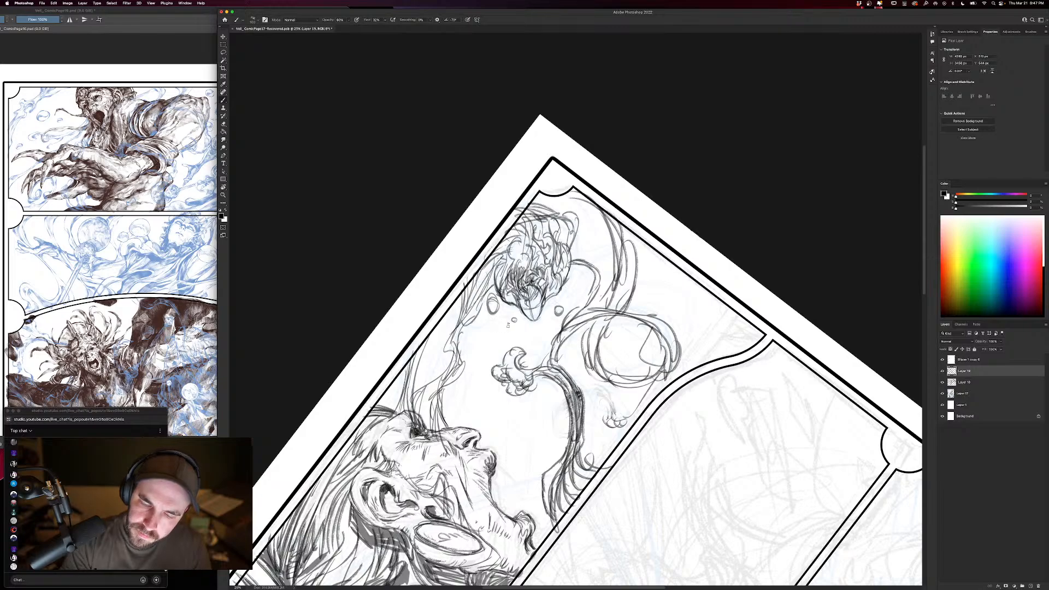
pyautogui.moveTo(569, 300)
pyautogui.mouseDown()
pyautogui.moveTo(578, 278)
pyautogui.moveTo(574, 295)
pyautogui.moveTo(548, 249)
pyautogui.moveTo(559, 251)
pyautogui.moveTo(553, 268)
pyautogui.moveTo(526, 244)
pyautogui.moveTo(500, 244)
pyautogui.moveTo(511, 261)
pyautogui.moveTo(489, 281)
pyautogui.mouseUp()
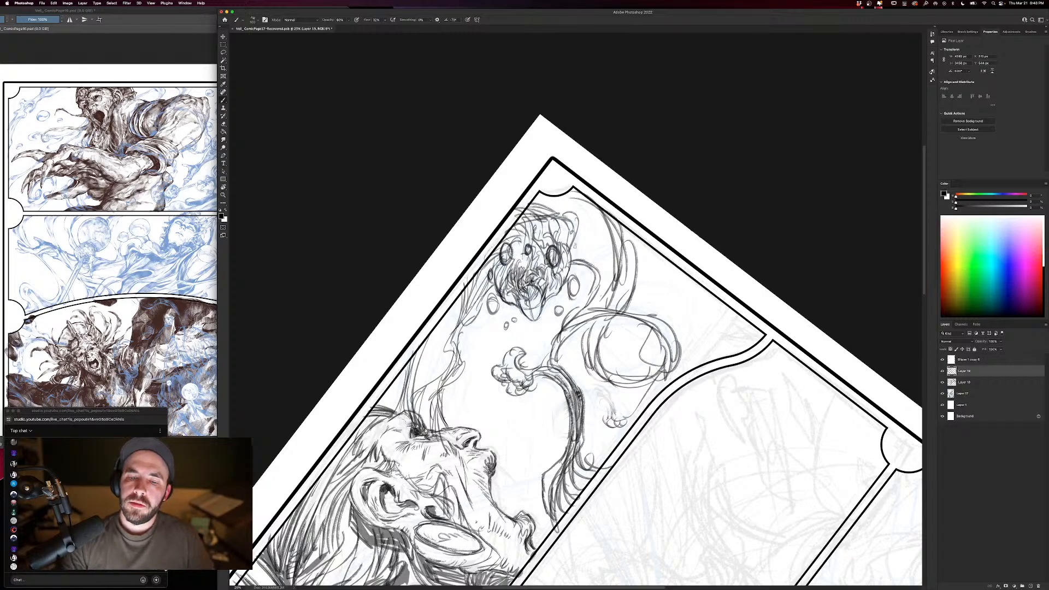
pyautogui.press('super+minus')
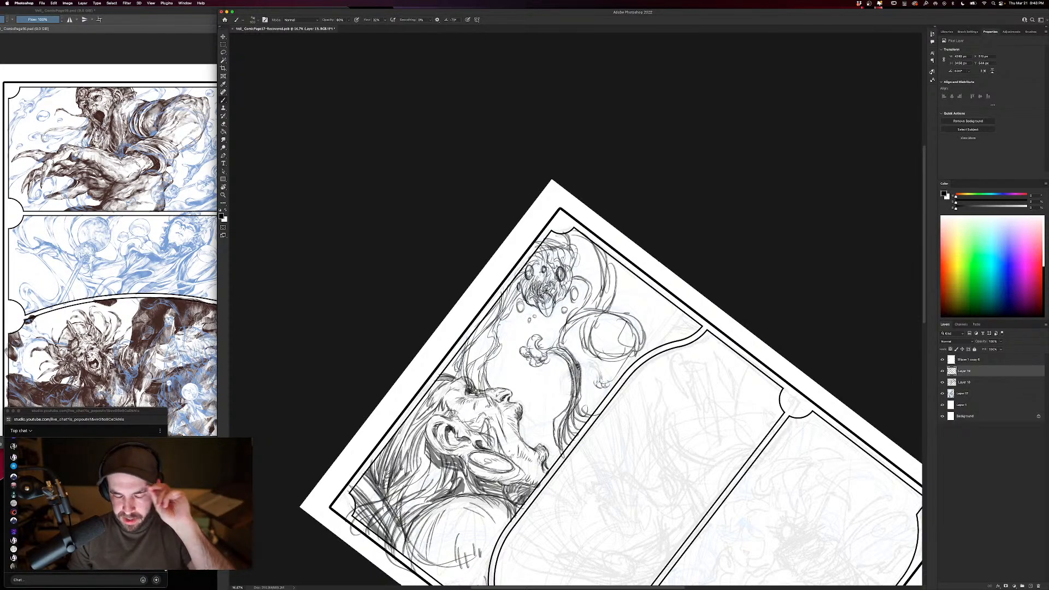
# Toggle the visibility of the new ink layer to compare the panel with and without it, leaving it hidden.
pyautogui.click(942, 371)
pyautogui.click(942, 371)
pyautogui.click(942, 372)
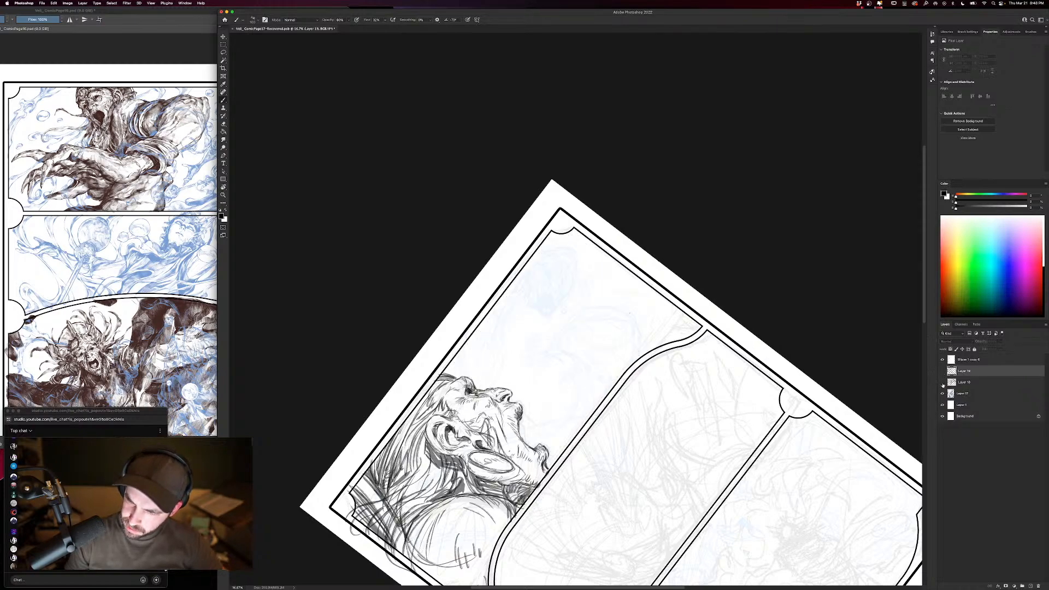
# Check the underlying sketch layer by toggling its visibility, and show the hidden ink layer again.
pyautogui.click(943, 383)
pyautogui.click(942, 383)
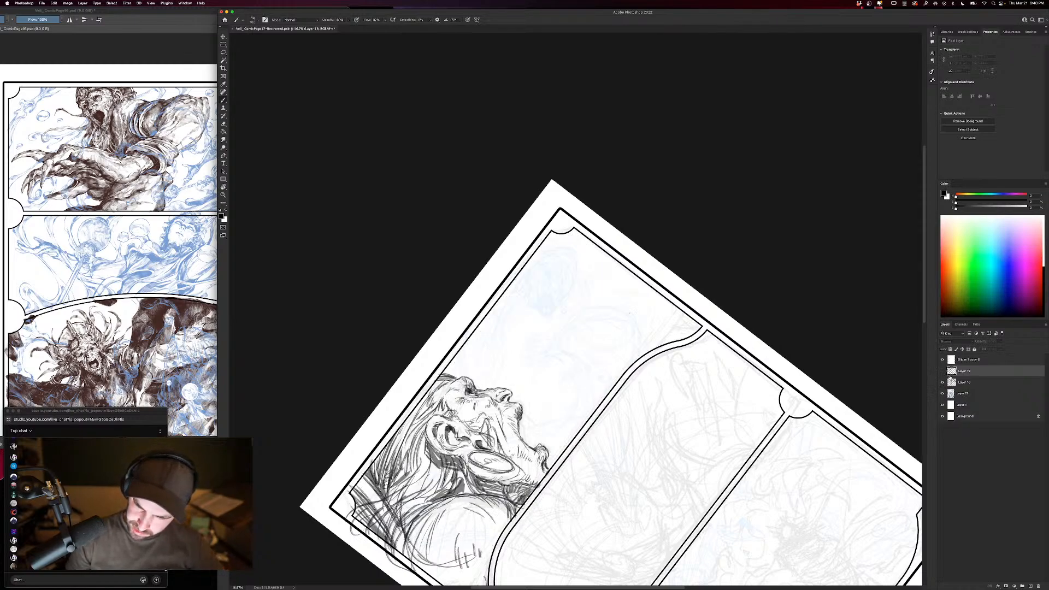
pyautogui.click(943, 372)
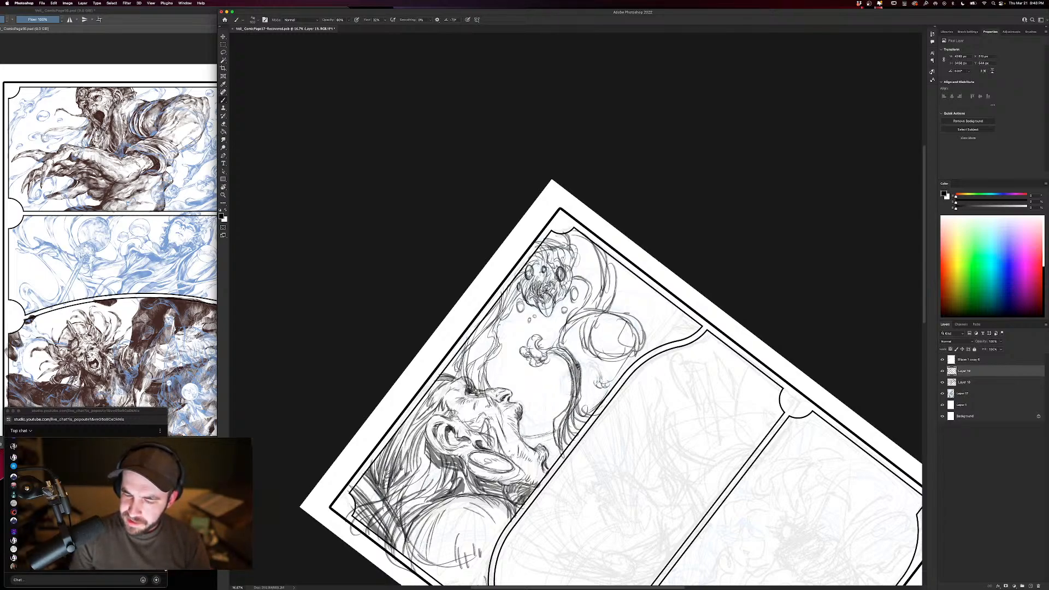
# Add sweeping curves around the round form toward the panel corner and sketch loose fold lines across the figure's shoulder.
pyautogui.moveTo(631, 366); pyautogui.dragTo(641, 334)
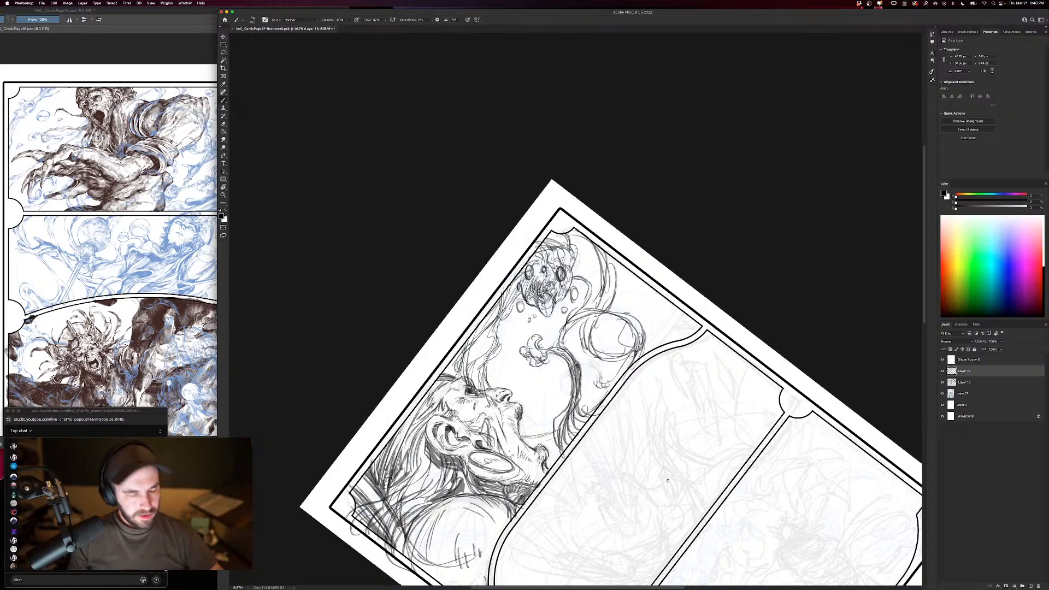
pyautogui.moveTo(668, 477); pyautogui.dragTo(649, 394)
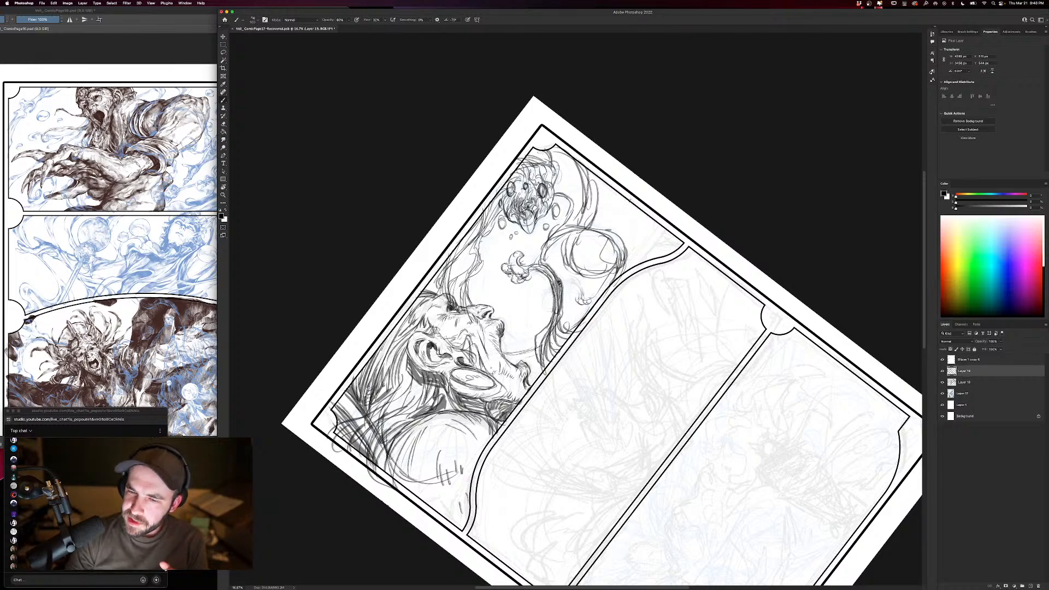
pyautogui.moveTo(634, 205)
pyautogui.mouseDown()
pyautogui.moveTo(622, 273)
pyautogui.moveTo(628, 267)
pyautogui.mouseUp()
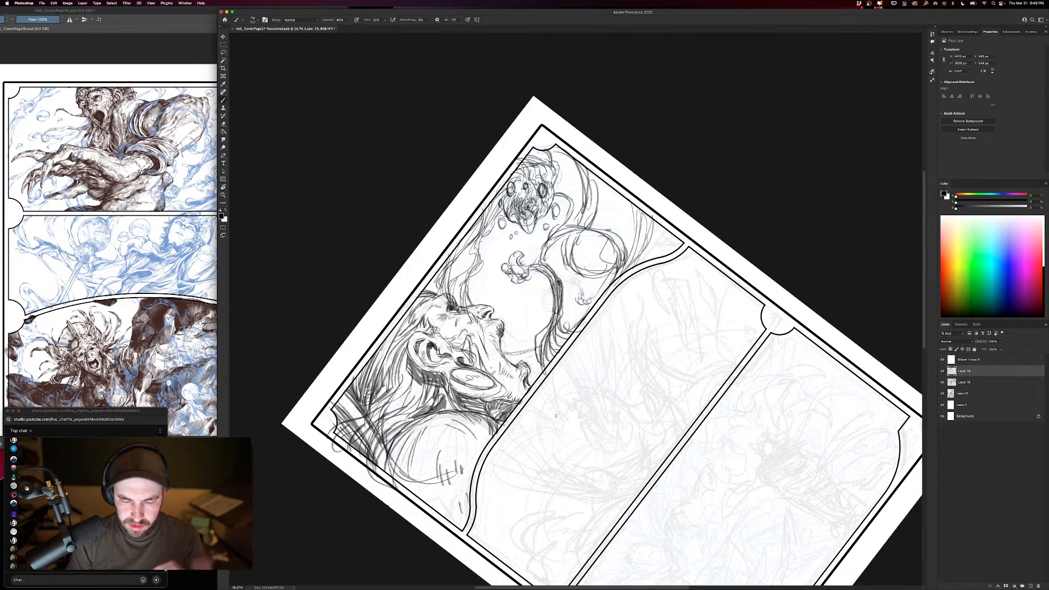
pyautogui.moveTo(479, 449)
pyautogui.mouseDown()
pyautogui.moveTo(382, 468)
pyautogui.moveTo(421, 488)
pyautogui.moveTo(400, 491)
pyautogui.moveTo(455, 461)
pyautogui.moveTo(405, 473)
pyautogui.mouseUp()
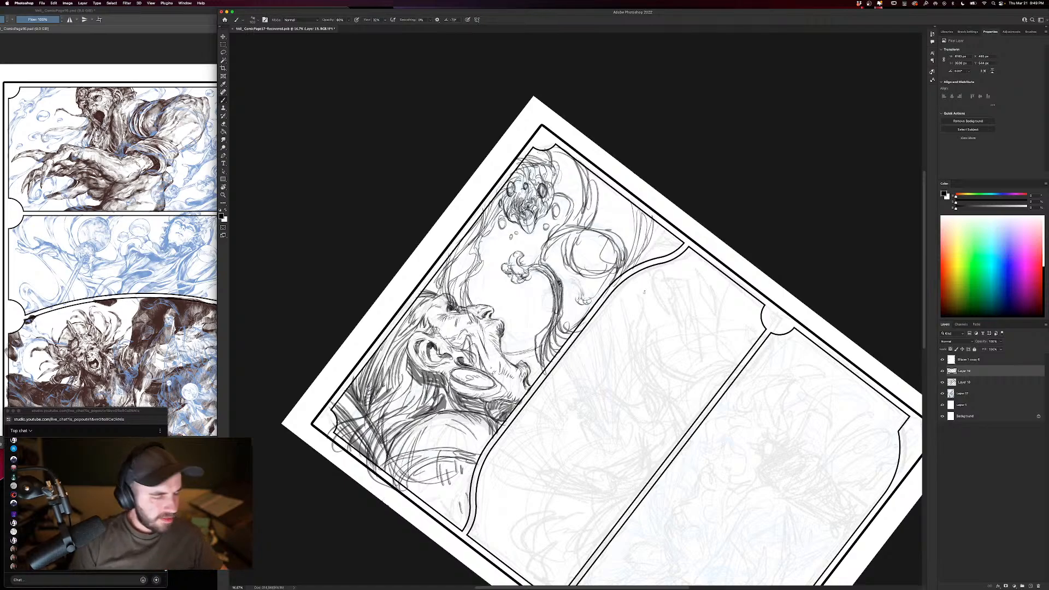
# Rotate the canvas upright and add a new layer directly beneath the tendril ink layer for the second panel.
pyautogui.press('r')
pyautogui.moveTo(726, 171); pyautogui.dragTo(721, 349)
pyautogui.moveTo(733, 461); pyautogui.dragTo(756, 399)
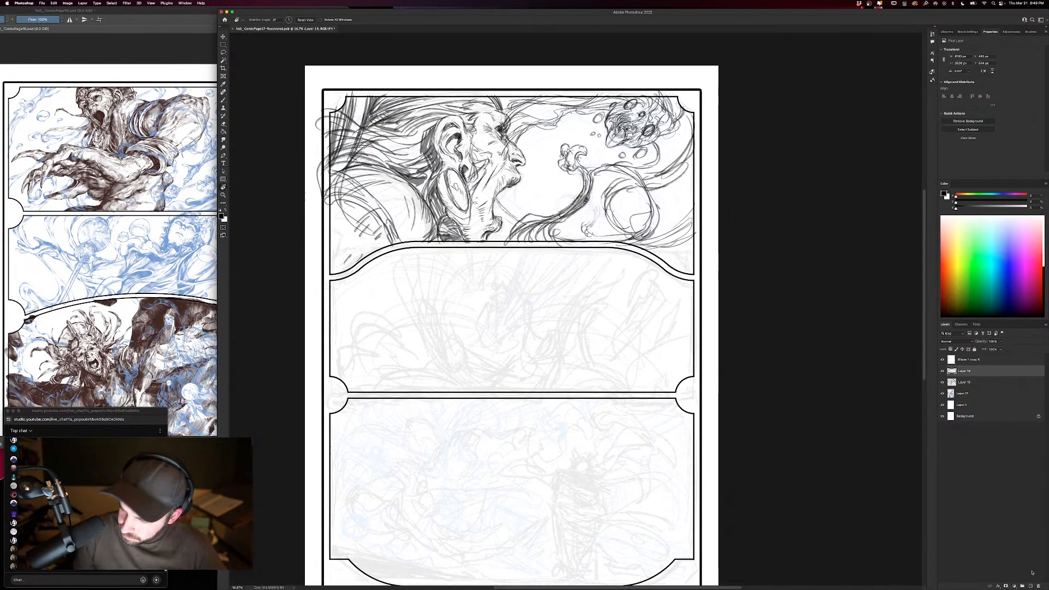
pyautogui.click(943, 382)
pyautogui.click(942, 382)
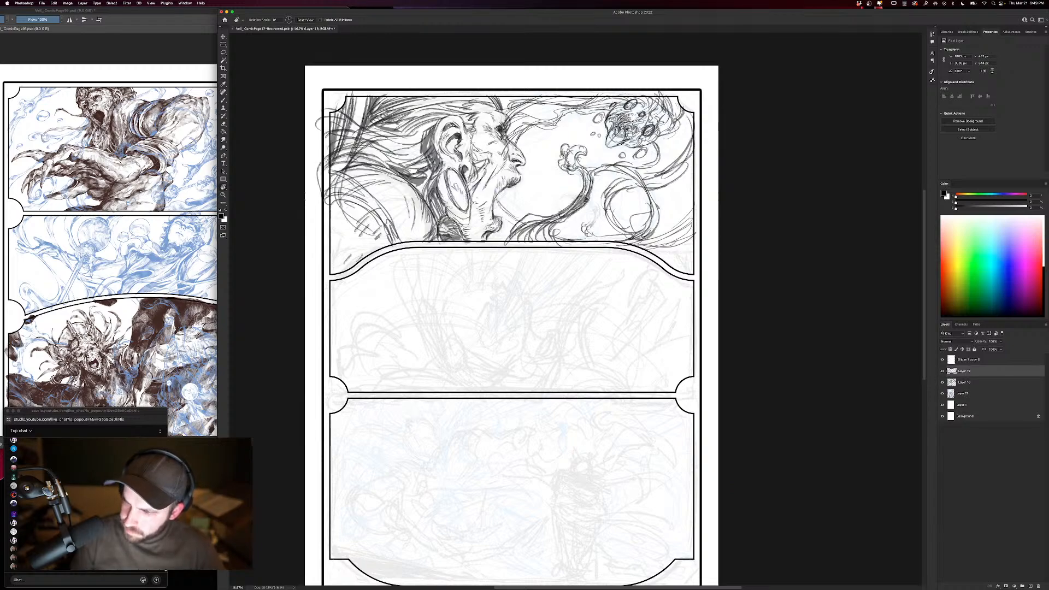
pyautogui.click(965, 382)
pyautogui.click(1030, 586)
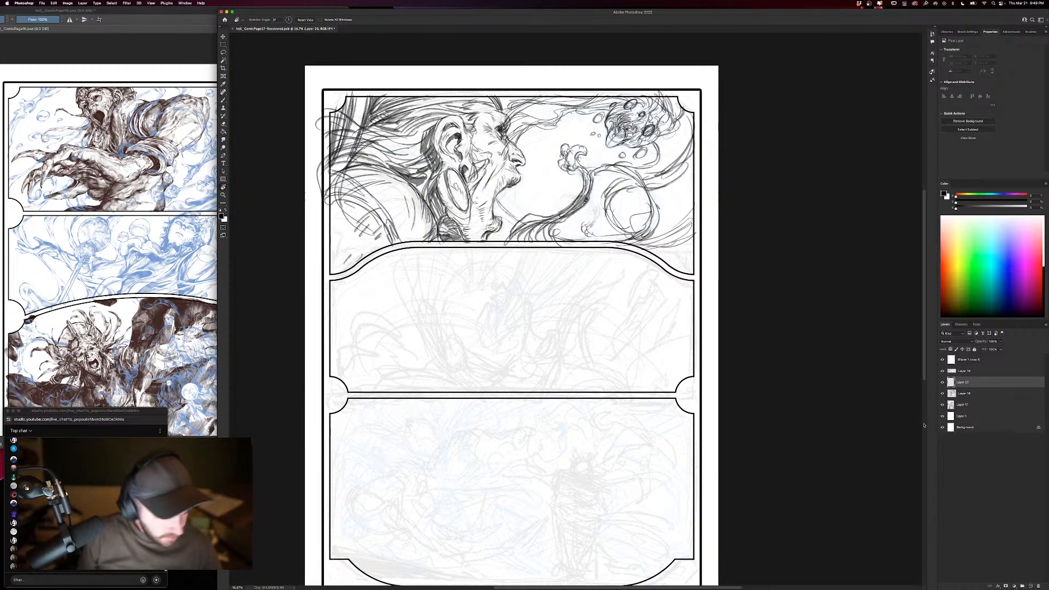
# Brush in the nose and the wide-open oval mouth of a screaming face near the middle of the second panel.
pyautogui.press('b')
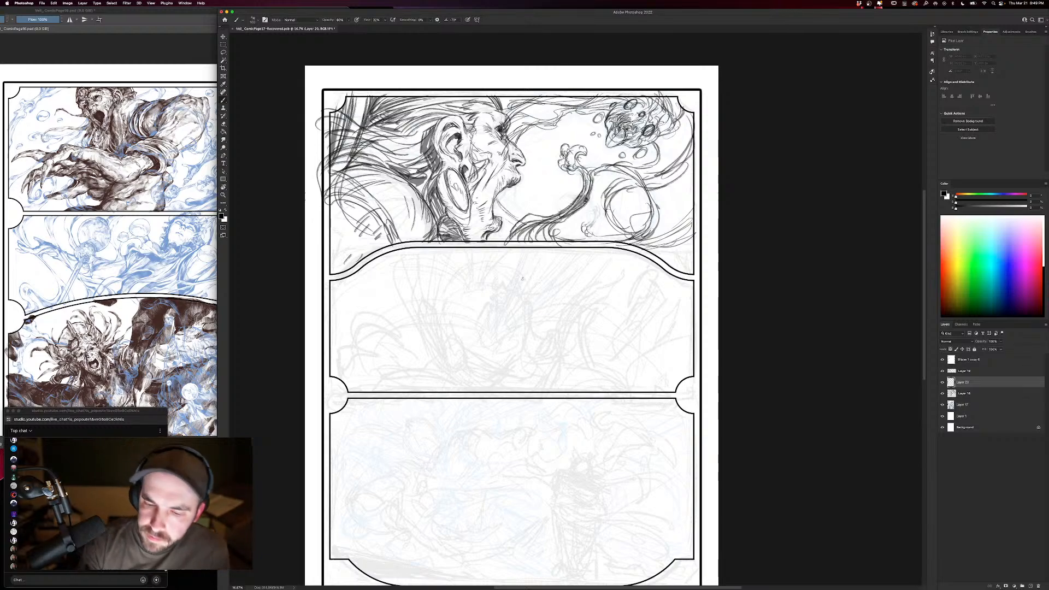
pyautogui.moveTo(492, 285)
pyautogui.mouseDown()
pyautogui.moveTo(498, 279)
pyautogui.moveTo(507, 292)
pyautogui.moveTo(494, 297)
pyautogui.mouseUp()
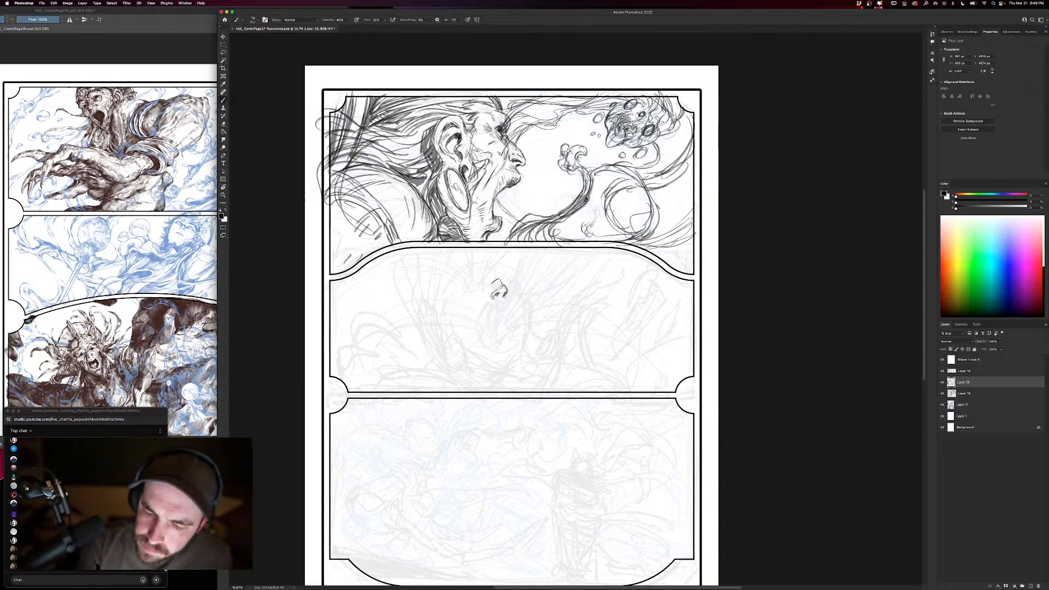
pyautogui.moveTo(492, 291); pyautogui.dragTo(494, 299)
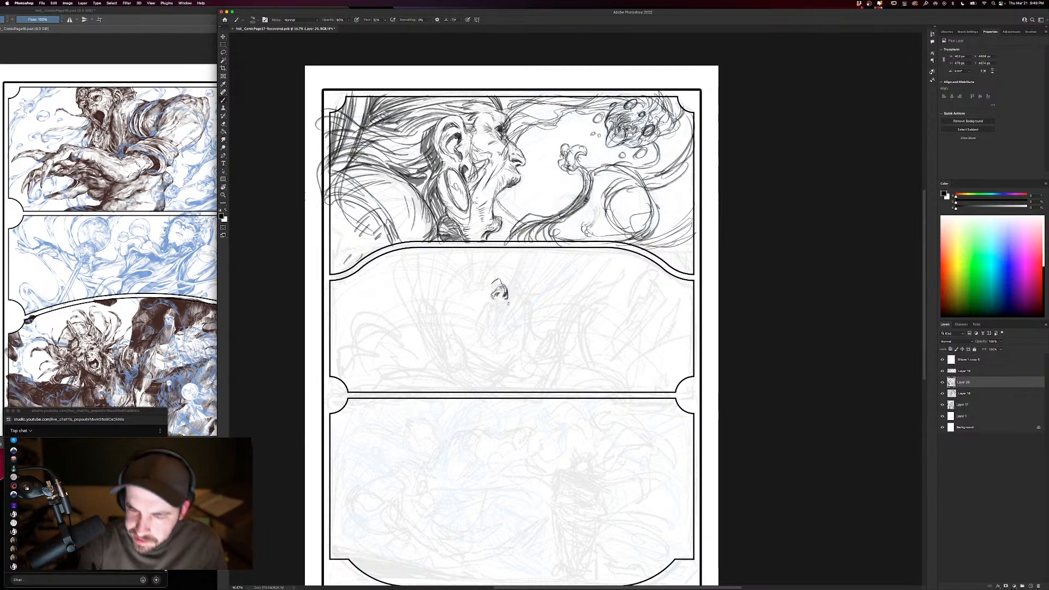
pyautogui.moveTo(504, 305)
pyautogui.mouseDown()
pyautogui.moveTo(487, 309)
pyautogui.moveTo(514, 310)
pyautogui.moveTo(478, 331)
pyautogui.mouseUp()
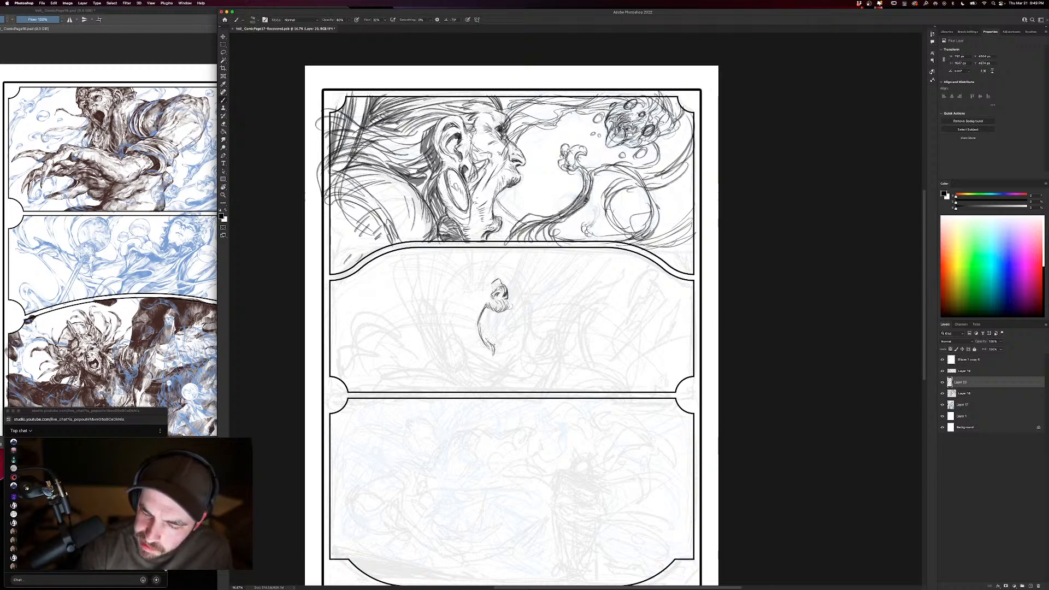
pyautogui.moveTo(498, 346); pyautogui.dragTo(499, 356)
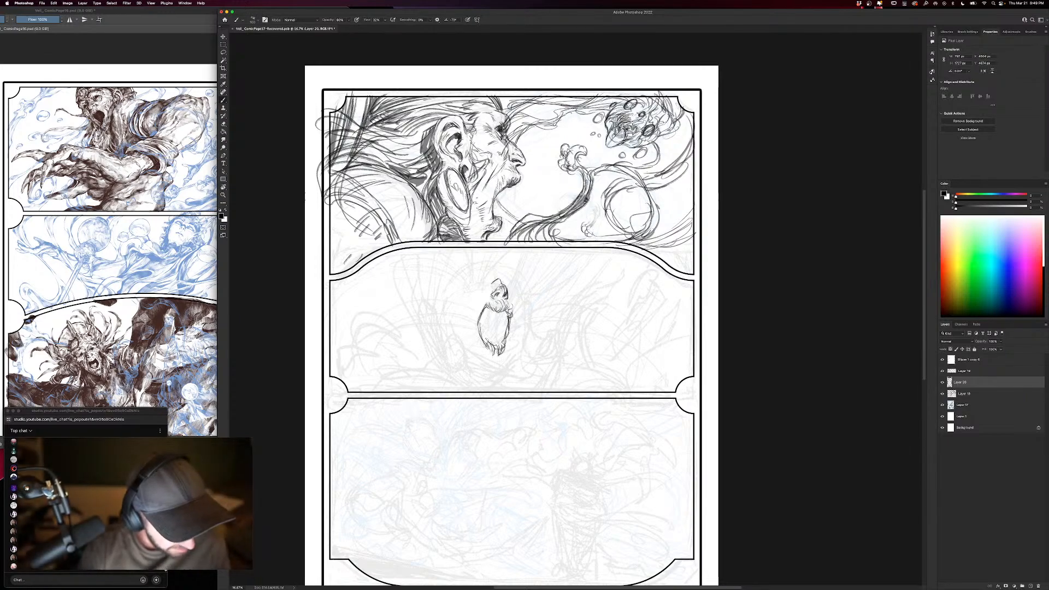
pyautogui.moveTo(489, 343)
pyautogui.mouseDown()
pyautogui.moveTo(485, 359)
pyautogui.moveTo(502, 356)
pyautogui.mouseUp()
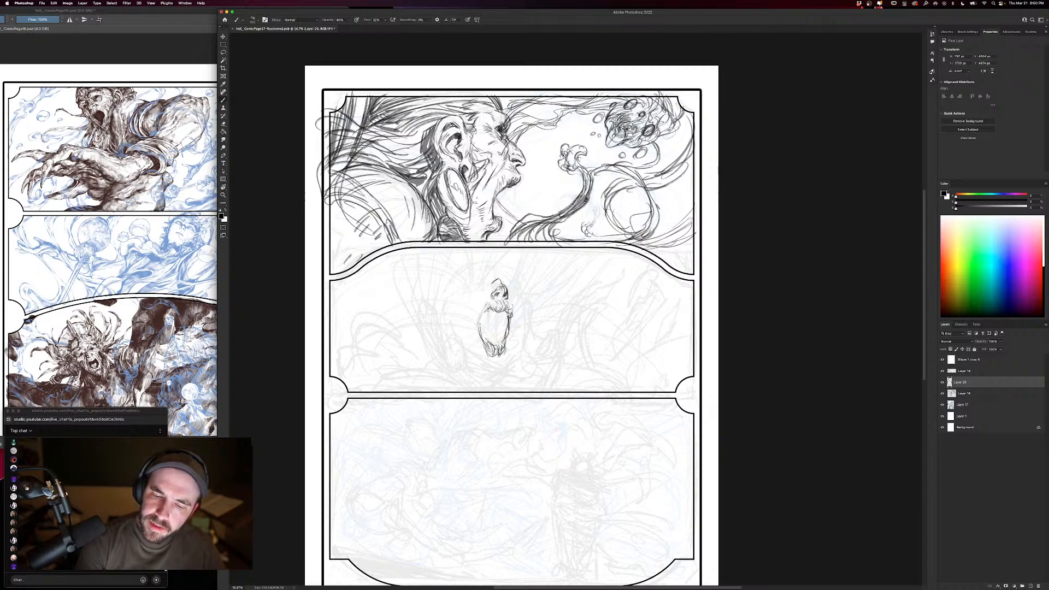
pyautogui.moveTo(489, 310)
pyautogui.mouseDown()
pyautogui.moveTo(479, 337)
pyautogui.moveTo(511, 332)
pyautogui.moveTo(478, 343)
pyautogui.moveTo(500, 361)
pyautogui.mouseUp()
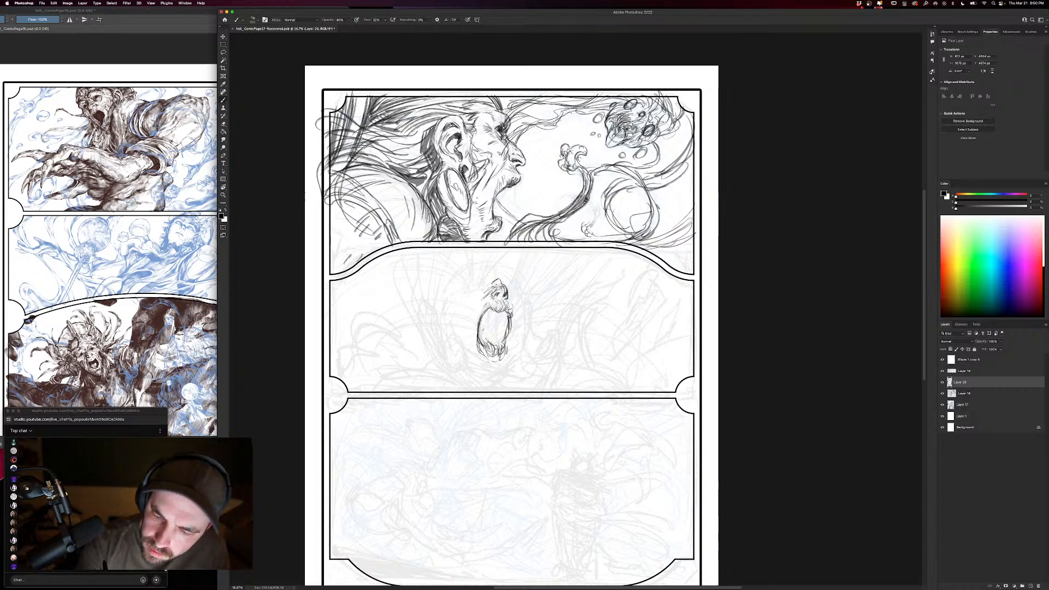
# Draw the eyes, furrowed brows and wrinkled cheeks around the nose of the second panel's face.
pyautogui.moveTo(493, 280); pyautogui.dragTo(498, 279)
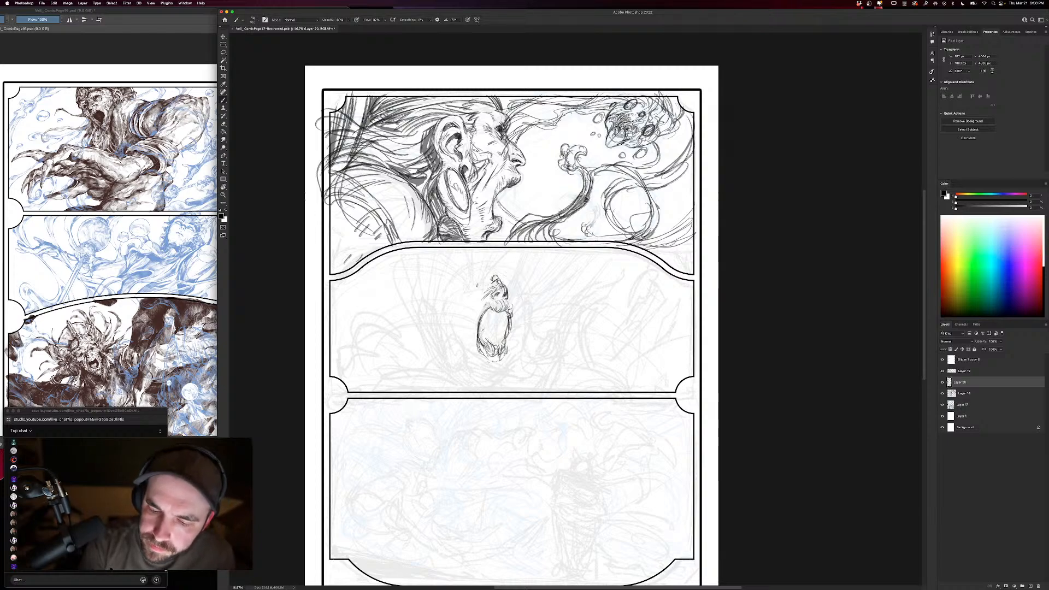
pyautogui.moveTo(481, 283); pyautogui.dragTo(471, 281)
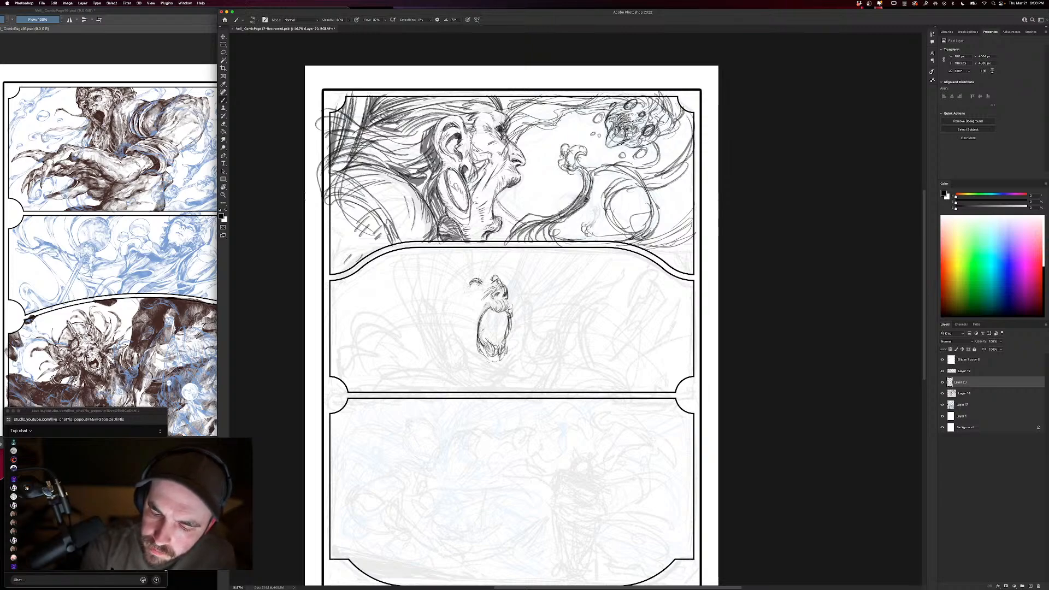
pyautogui.moveTo(471, 279); pyautogui.dragTo(480, 298)
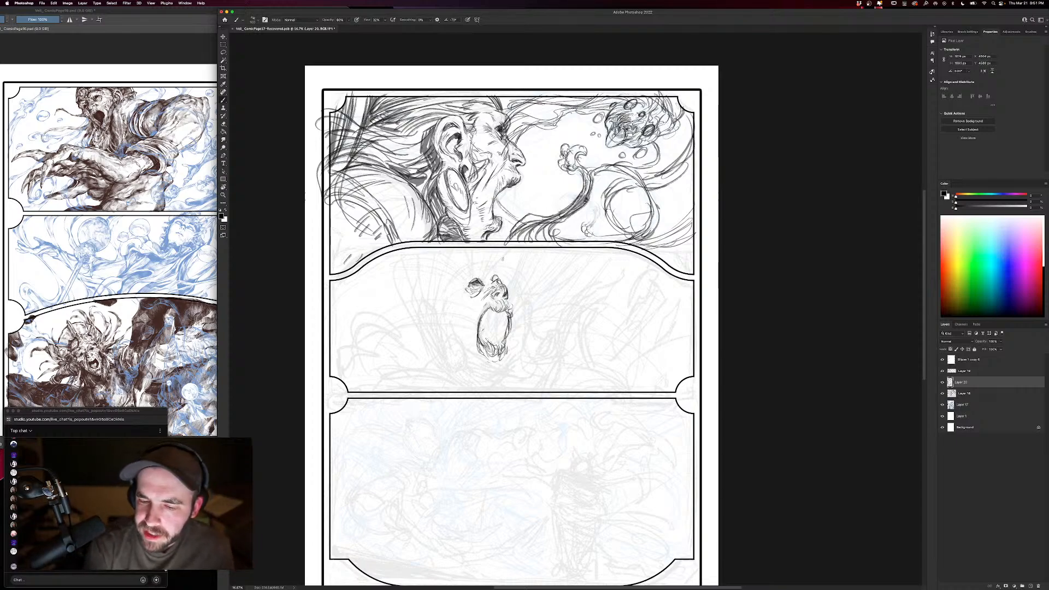
pyautogui.moveTo(484, 281)
pyautogui.mouseDown()
pyautogui.moveTo(491, 266)
pyautogui.moveTo(458, 288)
pyautogui.moveTo(486, 268)
pyautogui.moveTo(490, 283)
pyautogui.moveTo(513, 287)
pyautogui.moveTo(518, 277)
pyautogui.mouseUp()
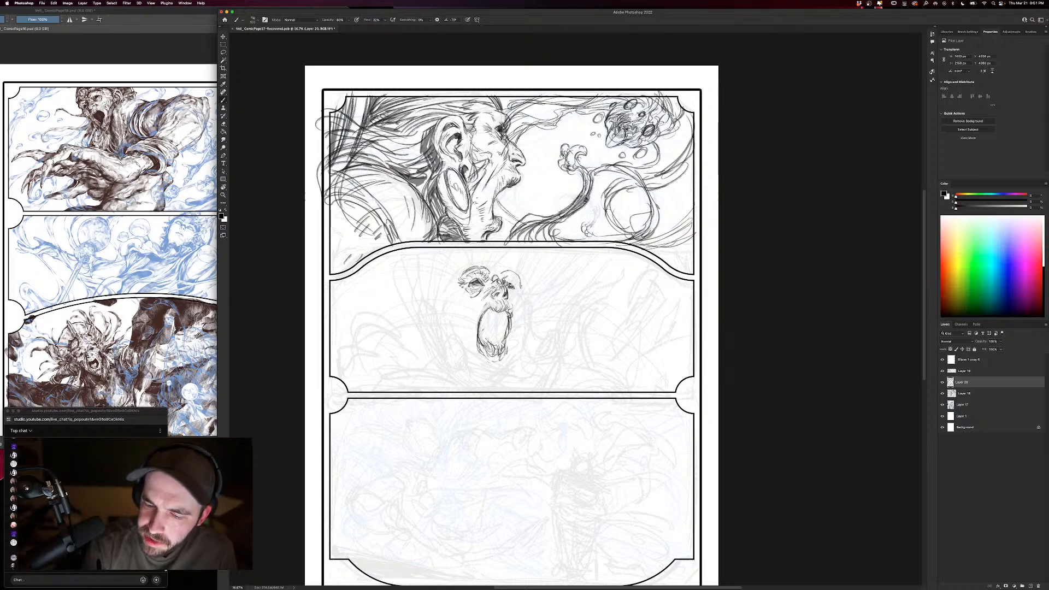
pyautogui.moveTo(458, 294)
pyautogui.mouseDown()
pyautogui.moveTo(451, 307)
pyautogui.moveTo(477, 345)
pyautogui.moveTo(475, 303)
pyautogui.mouseUp()
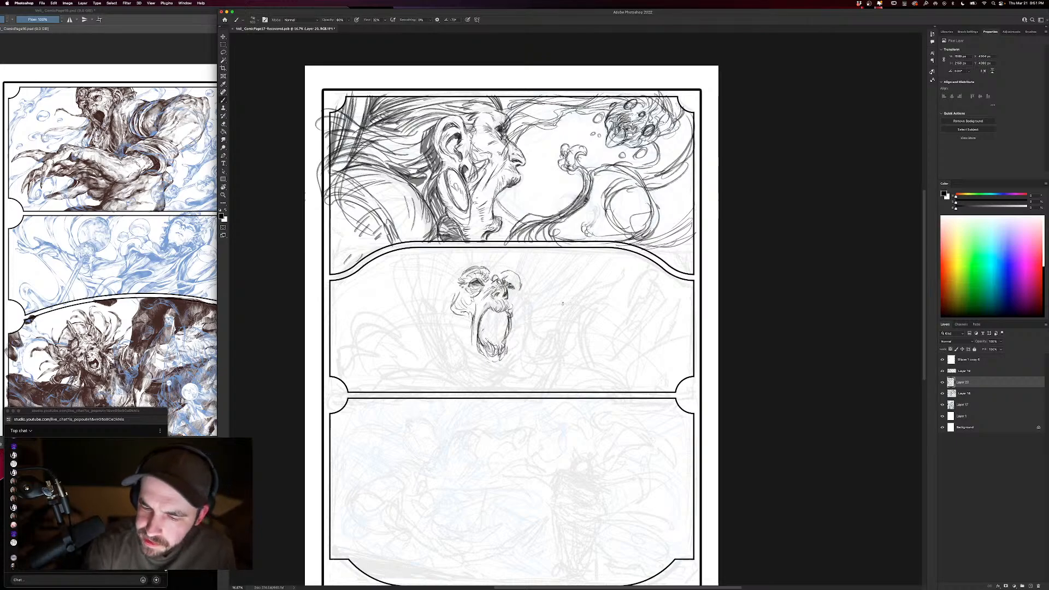
pyautogui.moveTo(514, 292)
pyautogui.mouseDown()
pyautogui.moveTo(524, 317)
pyautogui.moveTo(512, 322)
pyautogui.moveTo(517, 298)
pyautogui.moveTo(508, 303)
pyautogui.mouseUp()
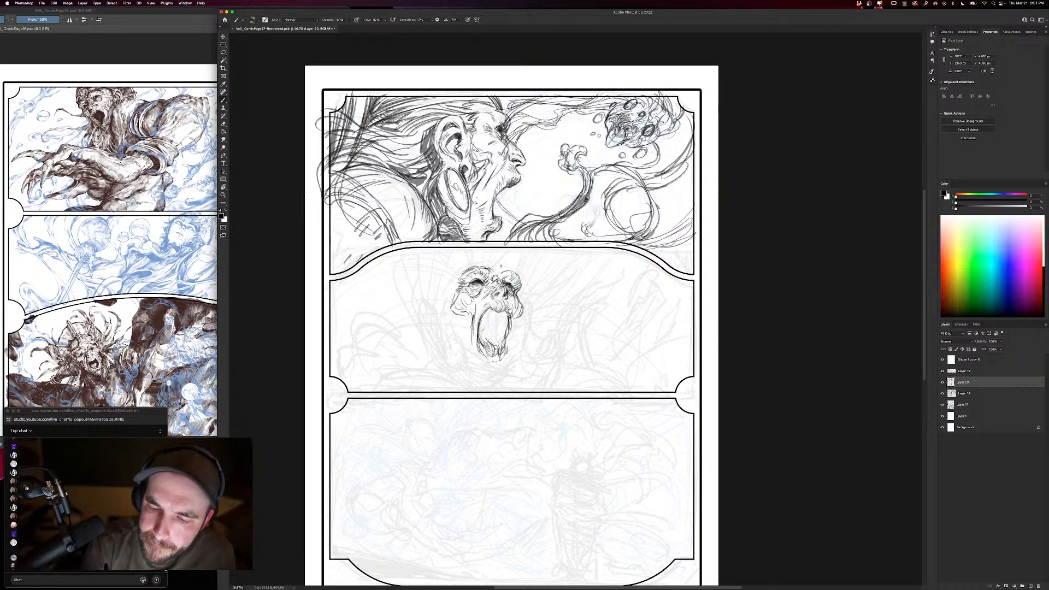
# Outline the curved skull above the brows and rough in a curve for the ear.
pyautogui.moveTo(486, 265)
pyautogui.mouseDown()
pyautogui.moveTo(499, 258)
pyautogui.moveTo(479, 257)
pyautogui.moveTo(508, 258)
pyautogui.moveTo(499, 271)
pyautogui.moveTo(480, 265)
pyautogui.moveTo(489, 259)
pyautogui.moveTo(505, 264)
pyautogui.moveTo(449, 265)
pyautogui.mouseUp()
pyautogui.moveTo(450, 267)
pyautogui.mouseDown()
pyautogui.moveTo(448, 280)
pyautogui.moveTo(489, 254)
pyautogui.moveTo(504, 273)
pyautogui.moveTo(482, 254)
pyautogui.moveTo(448, 275)
pyautogui.mouseUp()
pyautogui.moveTo(468, 259)
pyautogui.mouseDown()
pyautogui.moveTo(443, 282)
pyautogui.moveTo(465, 260)
pyautogui.mouseUp()
pyautogui.moveTo(467, 259)
pyautogui.mouseDown()
pyautogui.moveTo(445, 283)
pyautogui.moveTo(506, 253)
pyautogui.moveTo(508, 270)
pyautogui.moveTo(455, 267)
pyautogui.moveTo(430, 319)
pyautogui.moveTo(433, 298)
pyautogui.moveTo(432, 309)
pyautogui.mouseUp()
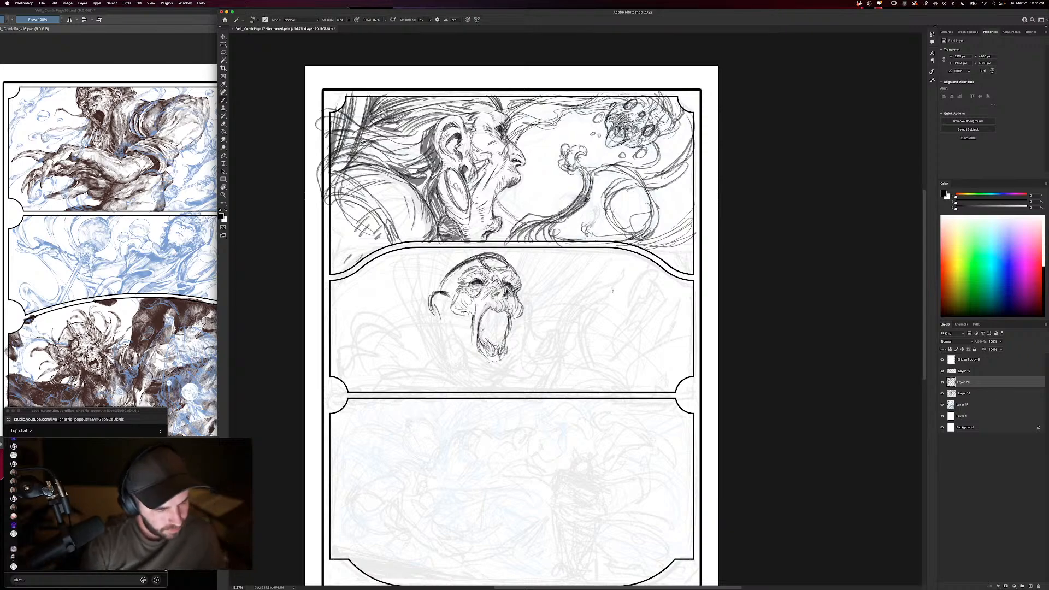
# Undo the rough ear curve and redraw short lines from the eye across the temple.
pyautogui.press('super+z')
pyautogui.press('super+z')
pyautogui.press('super+z')
pyautogui.press('super+z')
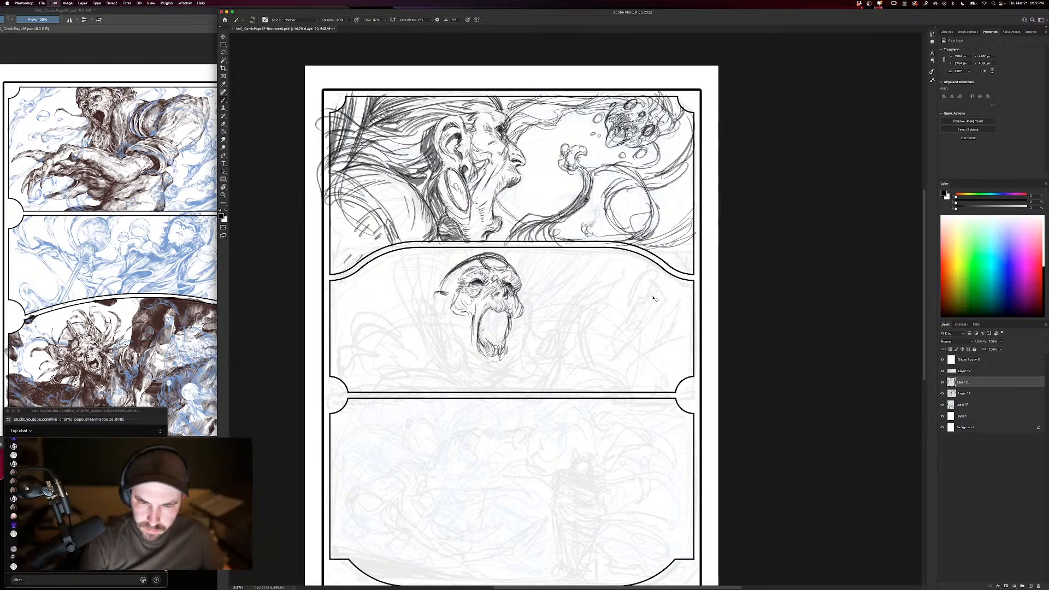
pyautogui.press('super+z')
pyautogui.moveTo(464, 284); pyautogui.dragTo(447, 297)
pyautogui.moveTo(463, 285); pyautogui.dragTo(445, 299)
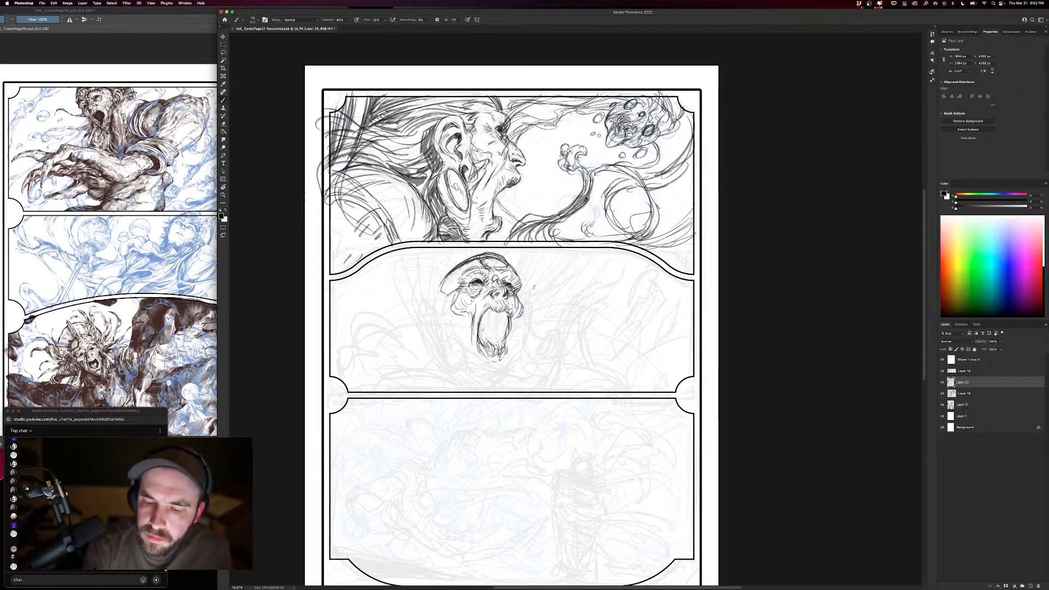
# Draw the ear with a long neck line sweeping down from it, and shade the mouth interior and eye socket.
pyautogui.moveTo(497, 316); pyautogui.dragTo(492, 336)
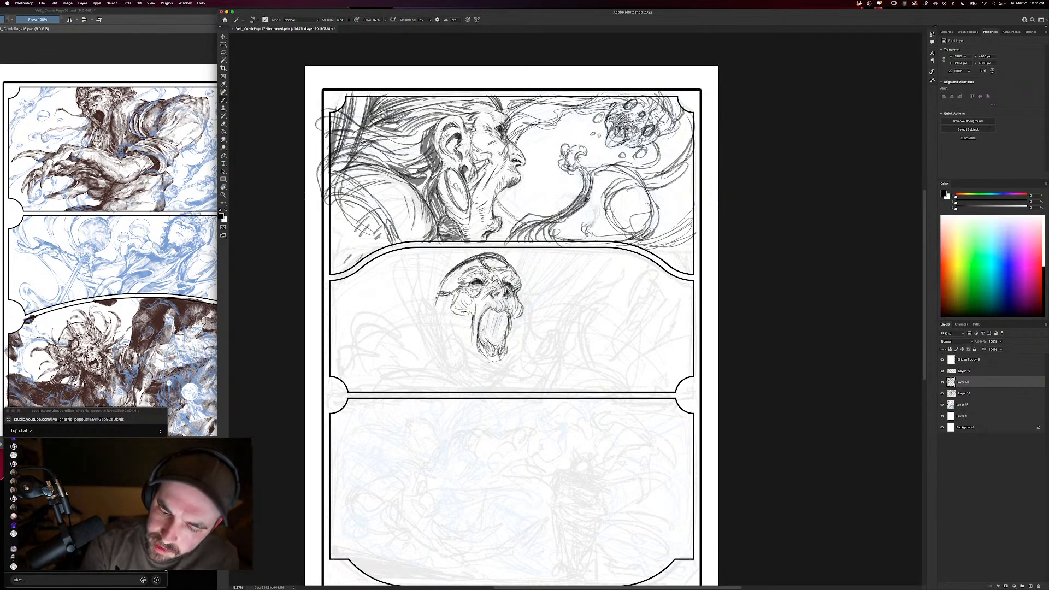
pyautogui.moveTo(438, 294)
pyautogui.mouseDown()
pyautogui.moveTo(432, 338)
pyautogui.moveTo(407, 358)
pyautogui.moveTo(447, 329)
pyautogui.moveTo(435, 316)
pyautogui.moveTo(442, 325)
pyautogui.moveTo(452, 295)
pyautogui.moveTo(441, 292)
pyautogui.moveTo(436, 303)
pyautogui.moveTo(447, 298)
pyautogui.moveTo(451, 323)
pyautogui.moveTo(401, 367)
pyautogui.mouseUp()
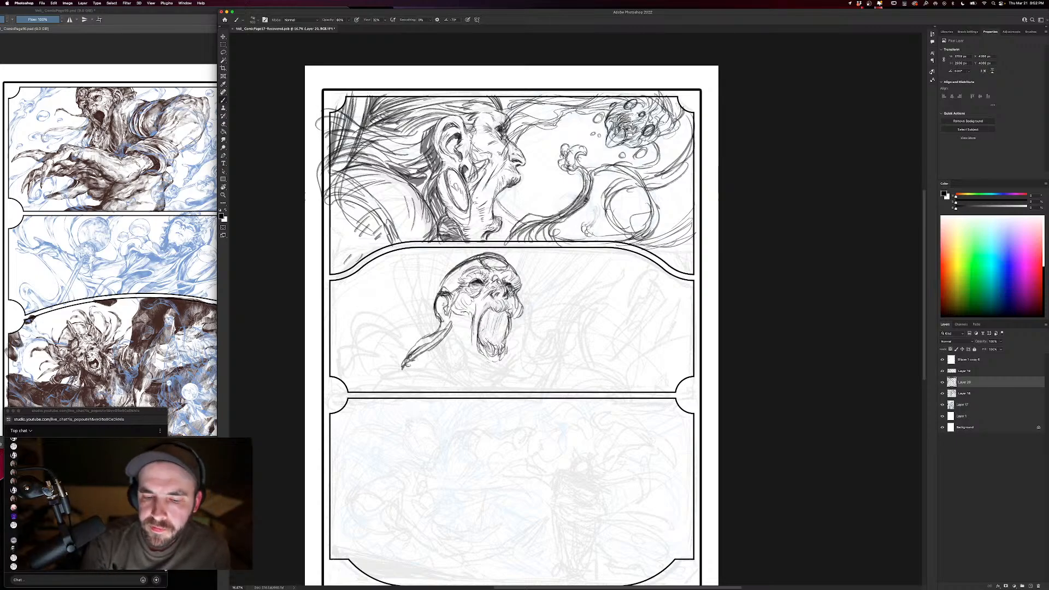
pyautogui.moveTo(444, 299); pyautogui.dragTo(431, 314)
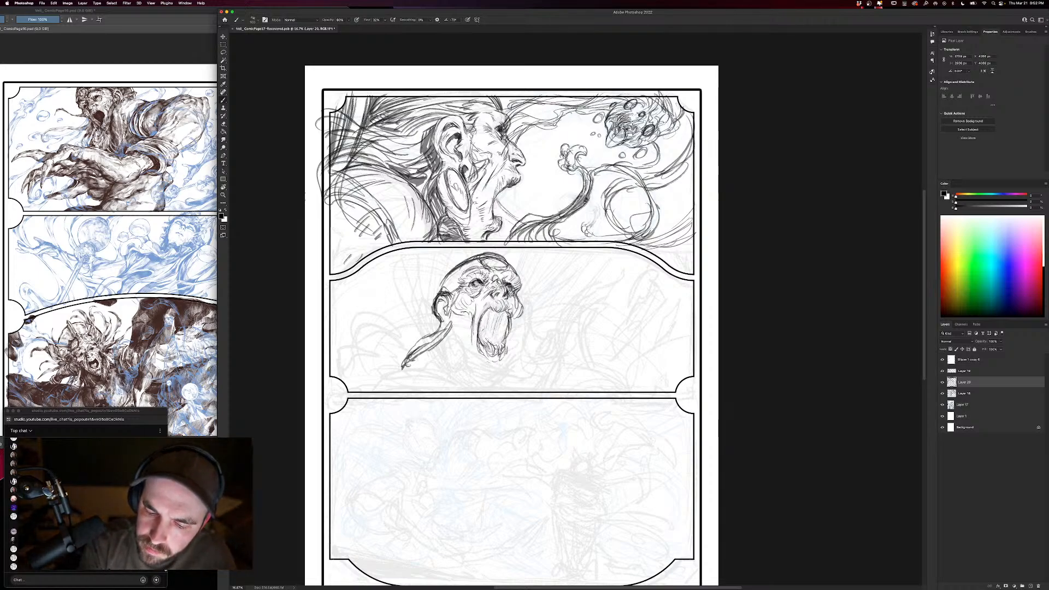
pyautogui.moveTo(471, 291); pyautogui.dragTo(482, 286)
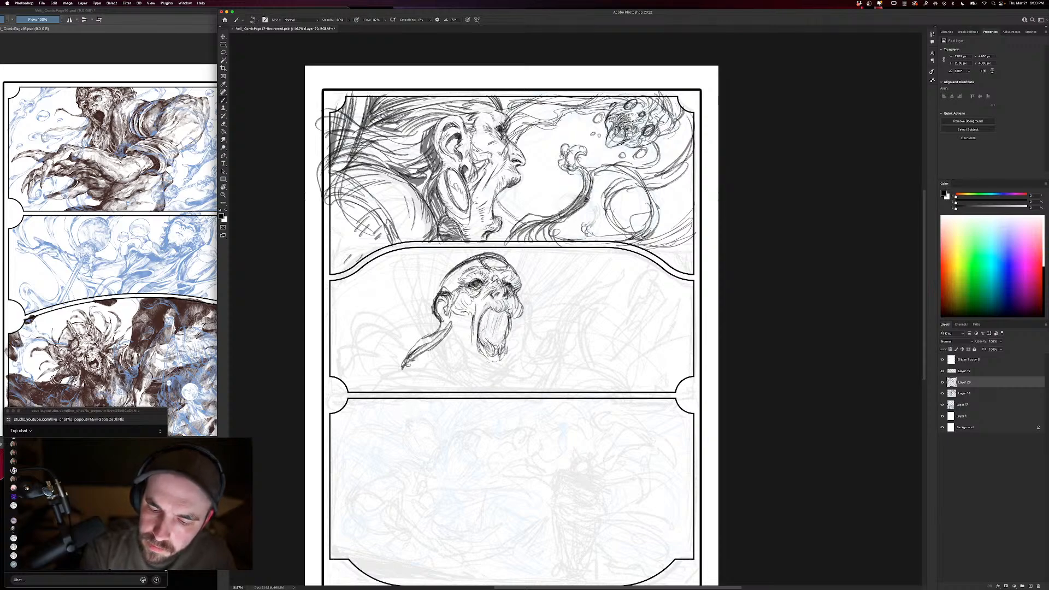
pyautogui.moveTo(475, 290); pyautogui.dragTo(482, 281)
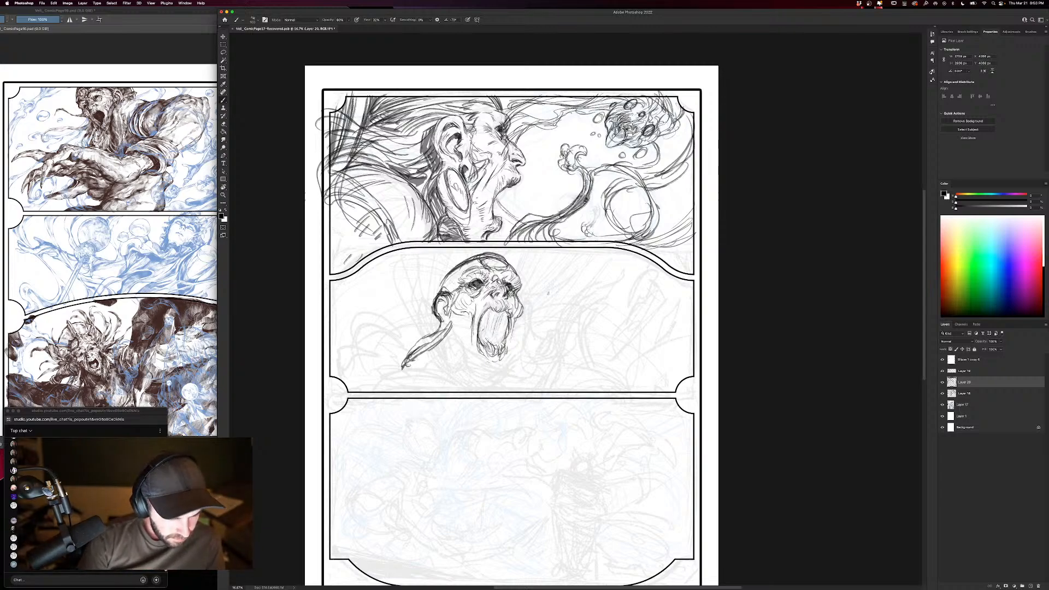
# Build the jaw and chin around the open mouth with stretched cheek lines, and reinforce the far cheek's contour.
pyautogui.moveTo(460, 320)
pyautogui.mouseDown()
pyautogui.moveTo(453, 360)
pyautogui.moveTo(493, 378)
pyautogui.moveTo(514, 358)
pyautogui.moveTo(512, 377)
pyautogui.moveTo(489, 376)
pyautogui.mouseUp()
pyautogui.moveTo(493, 358)
pyautogui.mouseDown()
pyautogui.moveTo(476, 372)
pyautogui.moveTo(467, 361)
pyautogui.mouseUp()
pyautogui.moveTo(478, 349); pyautogui.dragTo(465, 356)
pyautogui.moveTo(460, 318); pyautogui.dragTo(454, 343)
pyautogui.moveTo(467, 312)
pyautogui.mouseDown()
pyautogui.moveTo(461, 350)
pyautogui.moveTo(462, 340)
pyautogui.mouseUp()
pyautogui.moveTo(475, 329); pyautogui.dragTo(464, 359)
pyautogui.moveTo(514, 321)
pyautogui.mouseDown()
pyautogui.moveTo(508, 361)
pyautogui.moveTo(512, 317)
pyautogui.mouseUp()
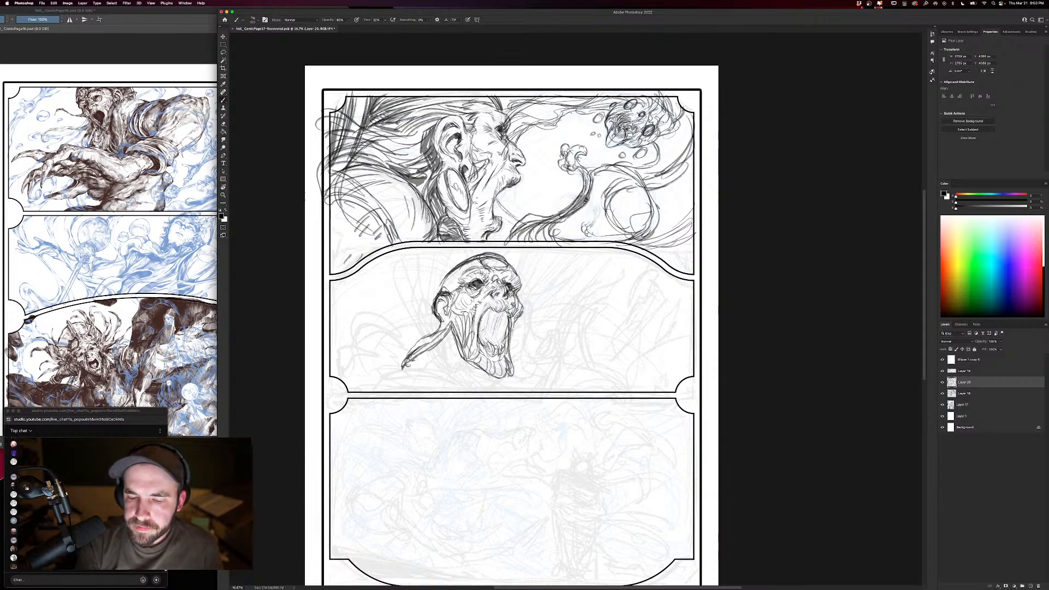
pyautogui.moveTo(516, 298); pyautogui.dragTo(510, 313)
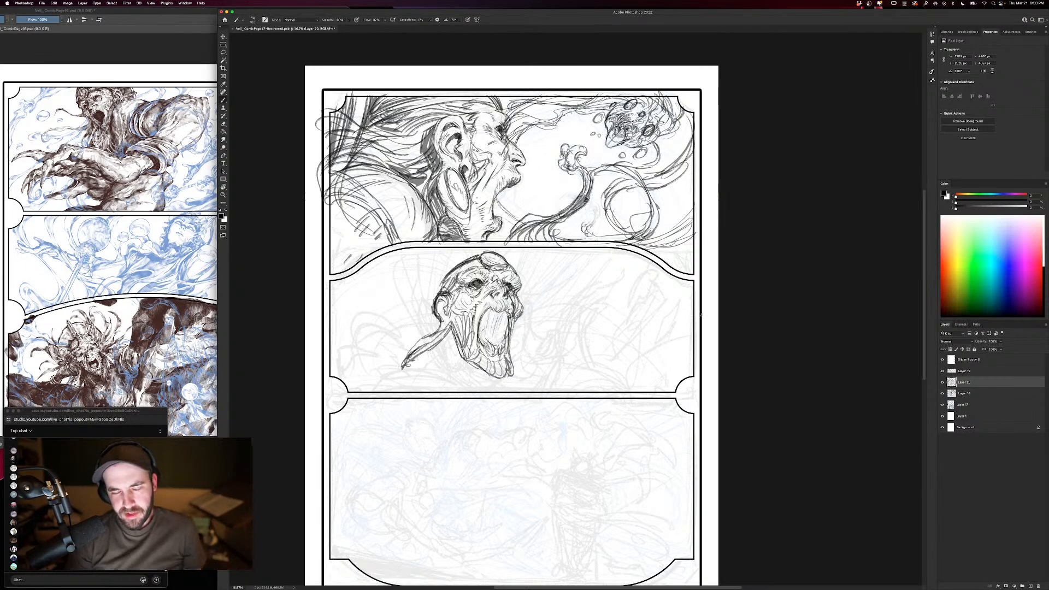
# Draw curved bands over the skull from the forehead oval down to the ear and thicken the head's outline.
pyautogui.moveTo(469, 258); pyautogui.dragTo(431, 302)
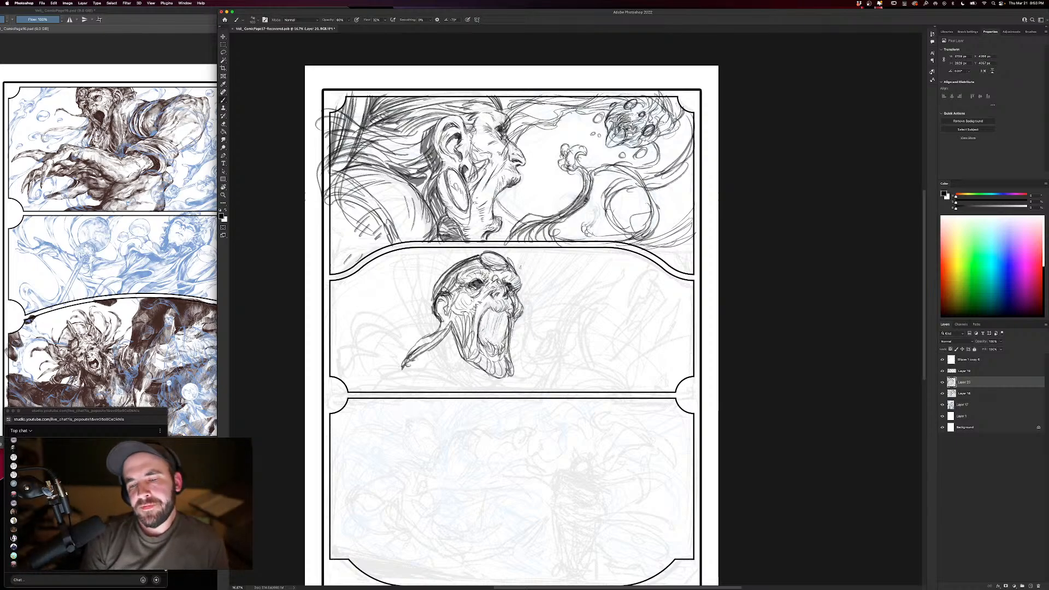
pyautogui.moveTo(461, 255); pyautogui.dragTo(432, 290)
pyautogui.moveTo(459, 251); pyautogui.dragTo(432, 300)
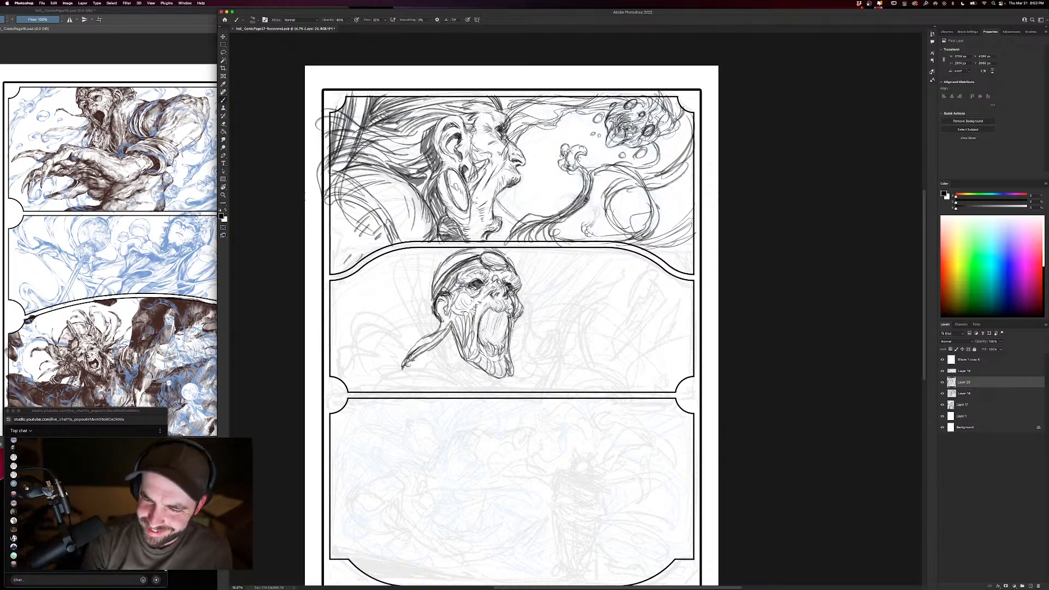
pyautogui.moveTo(506, 250); pyautogui.dragTo(435, 287)
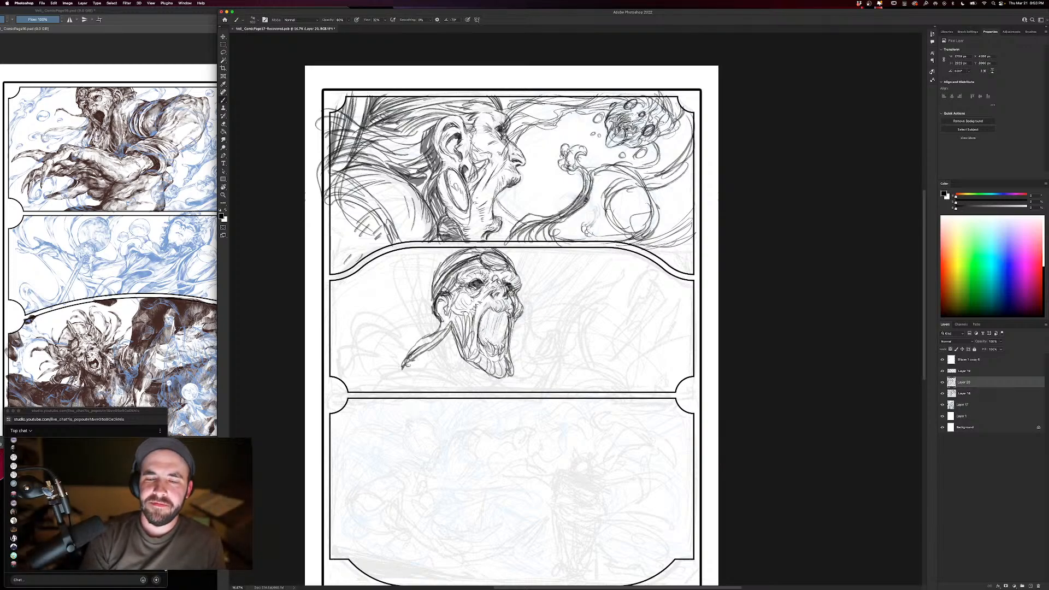
# Draw long sweeping lines outward from both sides of the head toward the second panel's upper corners.
pyautogui.moveTo(434, 327)
pyautogui.mouseDown()
pyautogui.moveTo(349, 269)
pyautogui.moveTo(328, 308)
pyautogui.mouseUp()
pyautogui.moveTo(372, 276)
pyautogui.mouseDown()
pyautogui.moveTo(436, 335)
pyautogui.moveTo(374, 257)
pyautogui.moveTo(416, 298)
pyautogui.mouseUp()
pyautogui.moveTo(403, 246); pyautogui.dragTo(435, 322)
pyautogui.moveTo(517, 319)
pyautogui.mouseDown()
pyautogui.moveTo(542, 330)
pyautogui.moveTo(624, 265)
pyautogui.moveTo(650, 268)
pyautogui.moveTo(545, 308)
pyautogui.mouseUp()
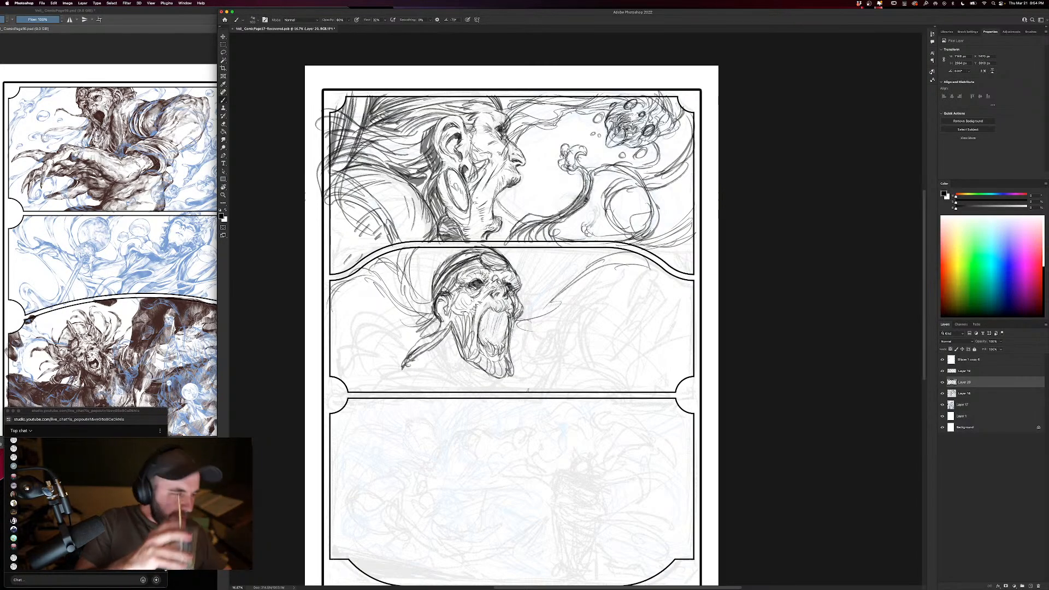
pyautogui.press('XF86AudioRaiseVolume')
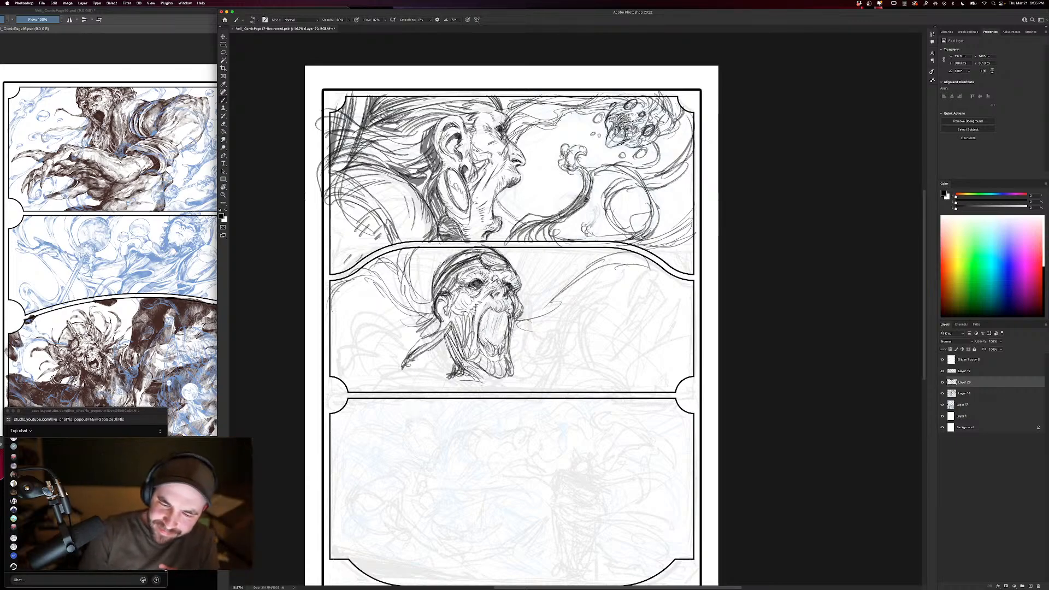
# Draw the base of the neck and the curved near shoulder below the ear.
pyautogui.moveTo(447, 377); pyautogui.dragTo(406, 351)
pyautogui.moveTo(444, 368)
pyautogui.mouseDown()
pyautogui.moveTo(416, 354)
pyautogui.moveTo(376, 356)
pyautogui.mouseUp()
pyautogui.moveTo(387, 382); pyautogui.dragTo(379, 358)
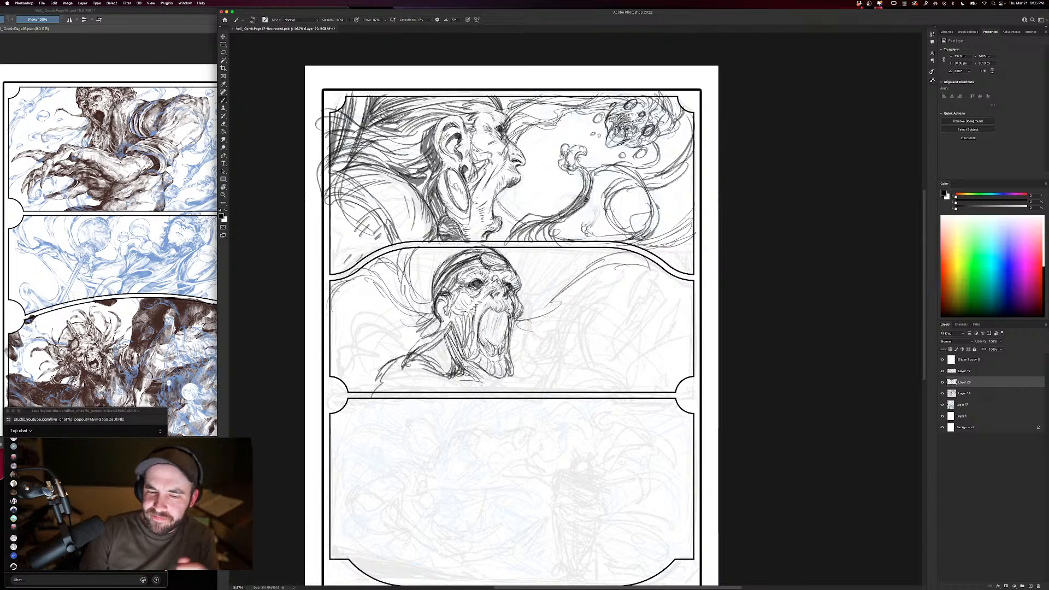
# Draw the far shoulder and the dark collar strokes under the chin, and rework the cheek and mouth contours.
pyautogui.moveTo(446, 329)
pyautogui.mouseDown()
pyautogui.moveTo(490, 387)
pyautogui.moveTo(508, 390)
pyautogui.moveTo(563, 351)
pyautogui.moveTo(599, 382)
pyautogui.mouseUp()
pyautogui.moveTo(551, 371)
pyautogui.mouseDown()
pyautogui.moveTo(594, 347)
pyautogui.moveTo(549, 349)
pyautogui.mouseUp()
pyautogui.moveTo(533, 363)
pyautogui.mouseDown()
pyautogui.moveTo(581, 351)
pyautogui.moveTo(599, 384)
pyautogui.moveTo(551, 356)
pyautogui.moveTo(512, 390)
pyautogui.moveTo(394, 390)
pyautogui.mouseUp()
pyautogui.moveTo(461, 389)
pyautogui.mouseDown()
pyautogui.moveTo(443, 369)
pyautogui.moveTo(433, 374)
pyautogui.moveTo(452, 390)
pyautogui.moveTo(433, 391)
pyautogui.mouseUp()
pyautogui.moveTo(546, 365); pyautogui.dragTo(516, 390)
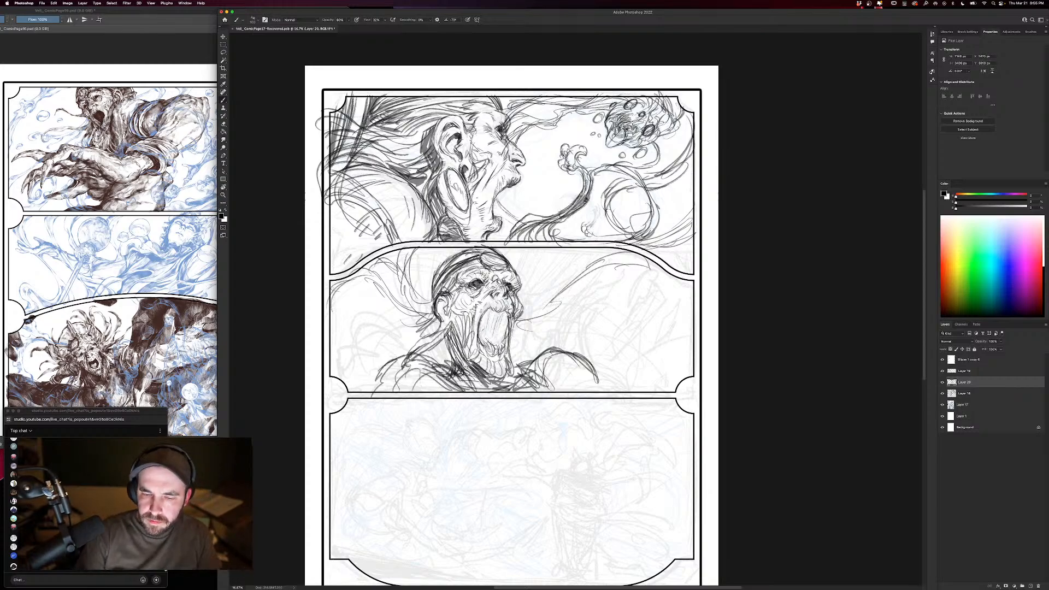
pyautogui.moveTo(468, 316)
pyautogui.mouseDown()
pyautogui.moveTo(456, 329)
pyautogui.moveTo(486, 351)
pyautogui.mouseUp()
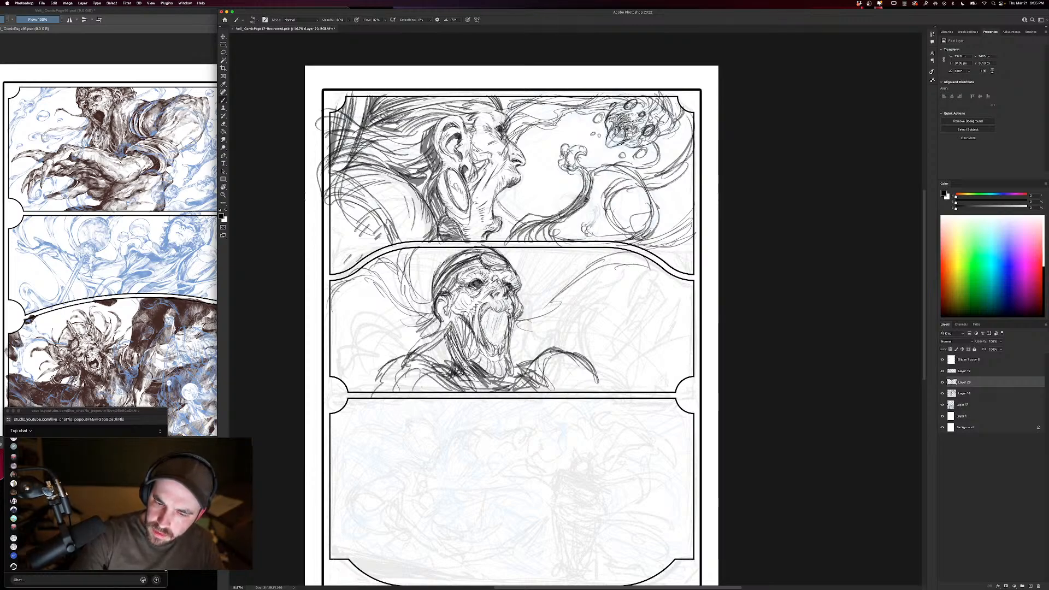
pyautogui.moveTo(506, 303); pyautogui.dragTo(503, 339)
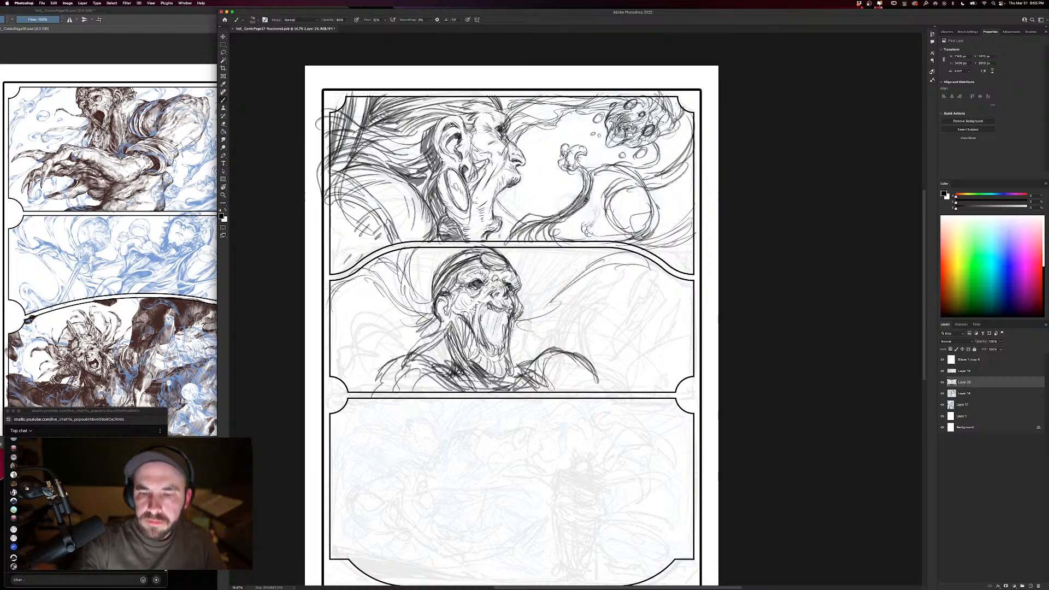
# Flip the canvas view horizontally and bring the whole page into view.
pyautogui.click(153, 4)
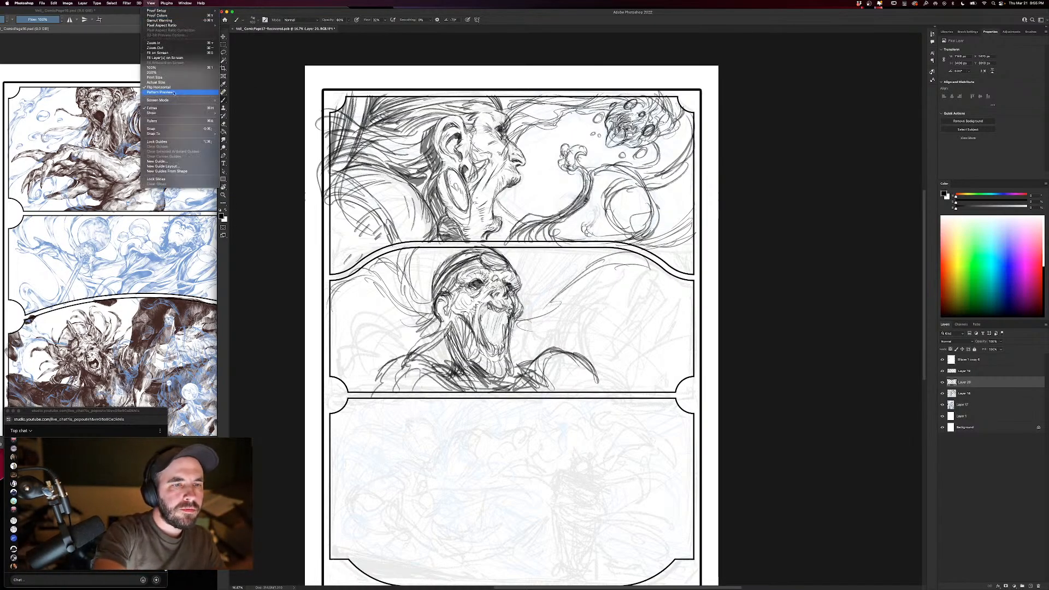
pyautogui.click(164, 93)
pyautogui.scroll(-2, 712, 369)
pyautogui.moveTo(713, 370); pyautogui.dragTo(698, 358)
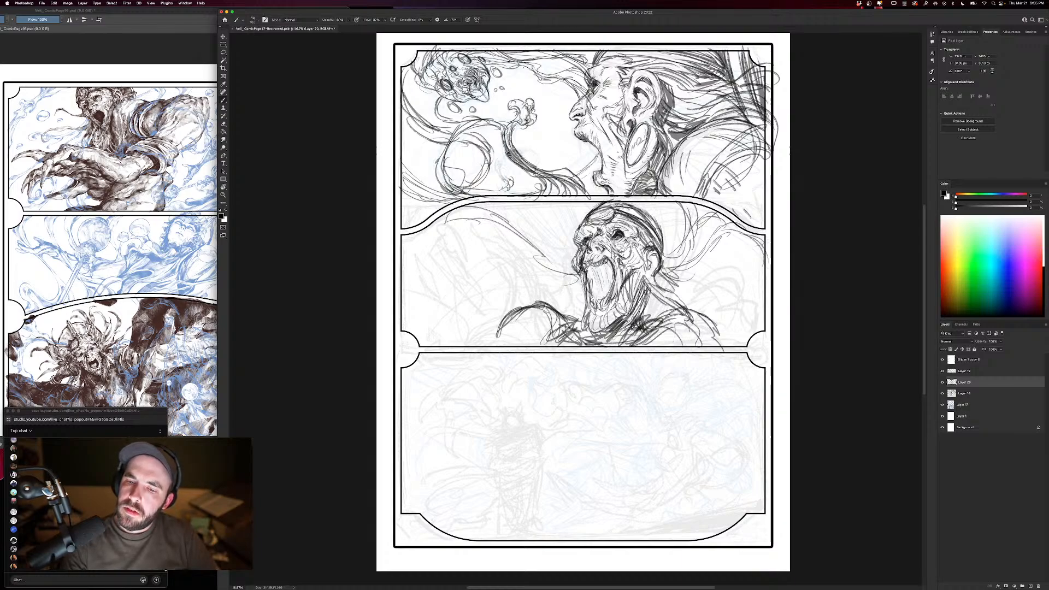
# Enlarge the brush and darken the ear and the back of the jaw with heavier strokes.
pyautogui.press(']')
pyautogui.press(']')
pyautogui.press(']')
pyautogui.moveTo(650, 249)
pyautogui.mouseDown()
pyautogui.moveTo(637, 266)
pyautogui.moveTo(664, 249)
pyautogui.moveTo(654, 257)
pyautogui.moveTo(663, 262)
pyautogui.moveTo(666, 262)
pyautogui.mouseUp()
pyautogui.moveTo(665, 249)
pyautogui.mouseDown()
pyautogui.moveTo(669, 268)
pyautogui.moveTo(654, 264)
pyautogui.mouseUp()
pyautogui.moveTo(658, 259); pyautogui.dragTo(662, 269)
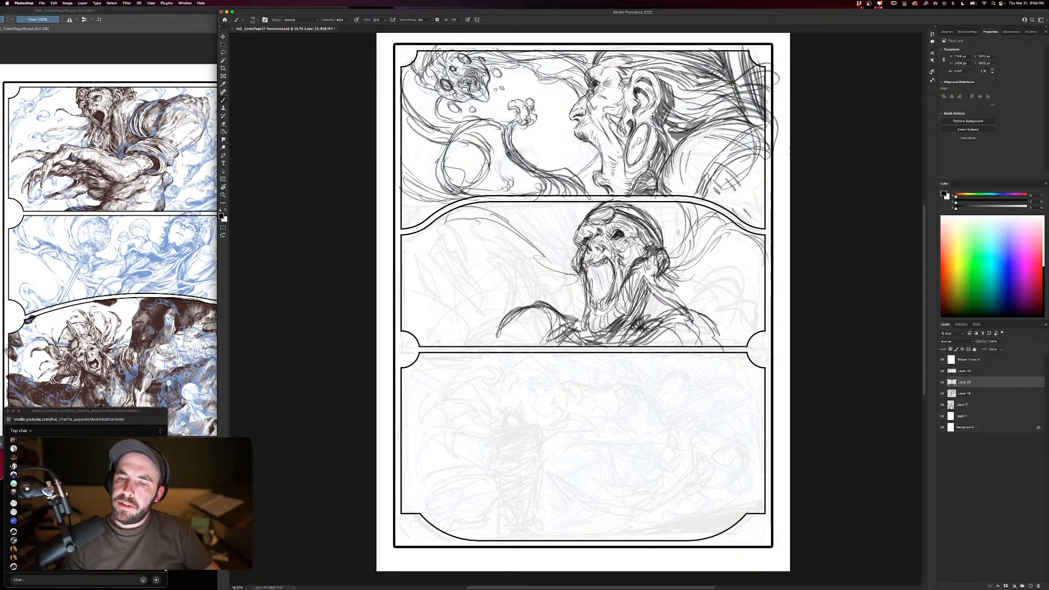
# Draw a looped form extending from the mouth side, a heavy line from ear to shoulder, and clawed fingers at the panel's far edge.
pyautogui.moveTo(580, 295); pyautogui.dragTo(545, 271)
pyautogui.moveTo(550, 274)
pyautogui.mouseDown()
pyautogui.moveTo(522, 268)
pyautogui.moveTo(509, 290)
pyautogui.moveTo(577, 301)
pyautogui.moveTo(516, 290)
pyautogui.moveTo(544, 273)
pyautogui.moveTo(557, 296)
pyautogui.moveTo(584, 288)
pyautogui.moveTo(586, 304)
pyautogui.moveTo(524, 286)
pyautogui.mouseUp()
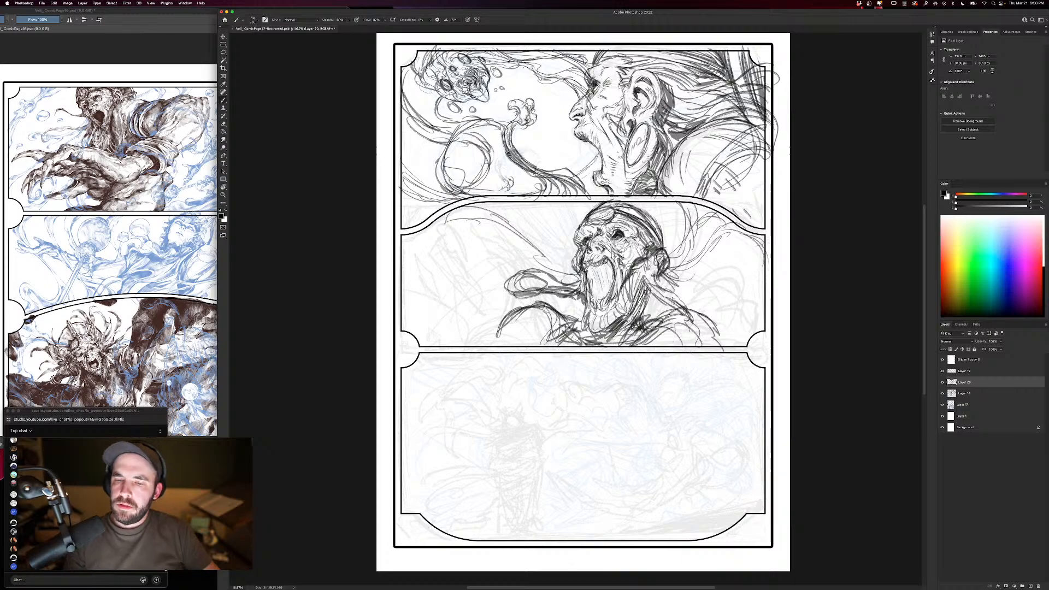
pyautogui.moveTo(667, 303); pyautogui.dragTo(711, 343)
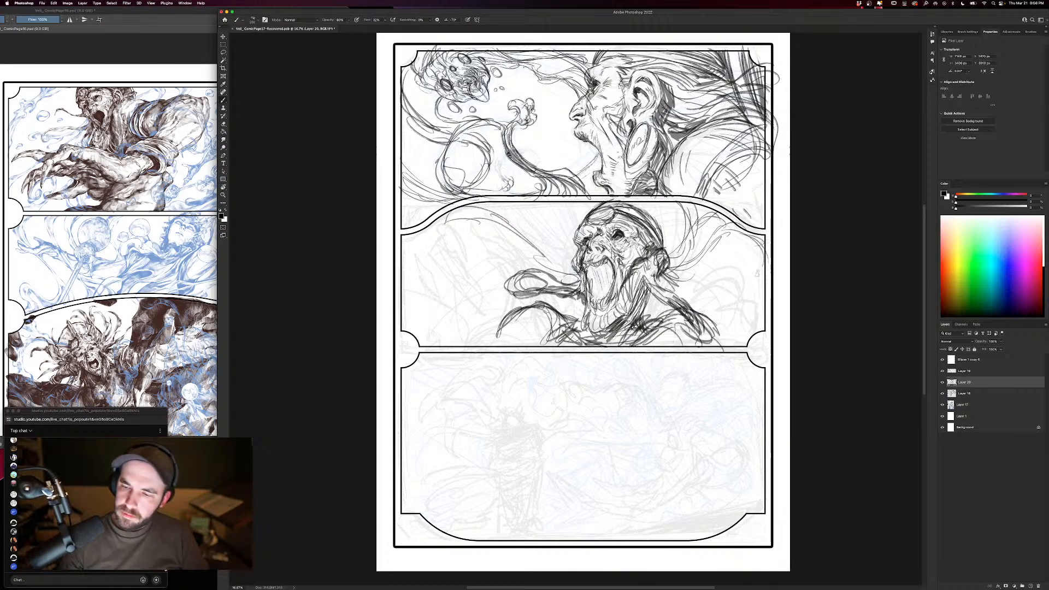
pyautogui.moveTo(752, 274)
pyautogui.mouseDown()
pyautogui.moveTo(732, 258)
pyautogui.moveTo(696, 279)
pyautogui.moveTo(716, 271)
pyautogui.moveTo(753, 284)
pyautogui.moveTo(740, 265)
pyautogui.moveTo(744, 288)
pyautogui.moveTo(763, 283)
pyautogui.moveTo(750, 287)
pyautogui.moveTo(757, 315)
pyautogui.moveTo(725, 311)
pyautogui.moveTo(744, 331)
pyautogui.moveTo(775, 328)
pyautogui.mouseUp()
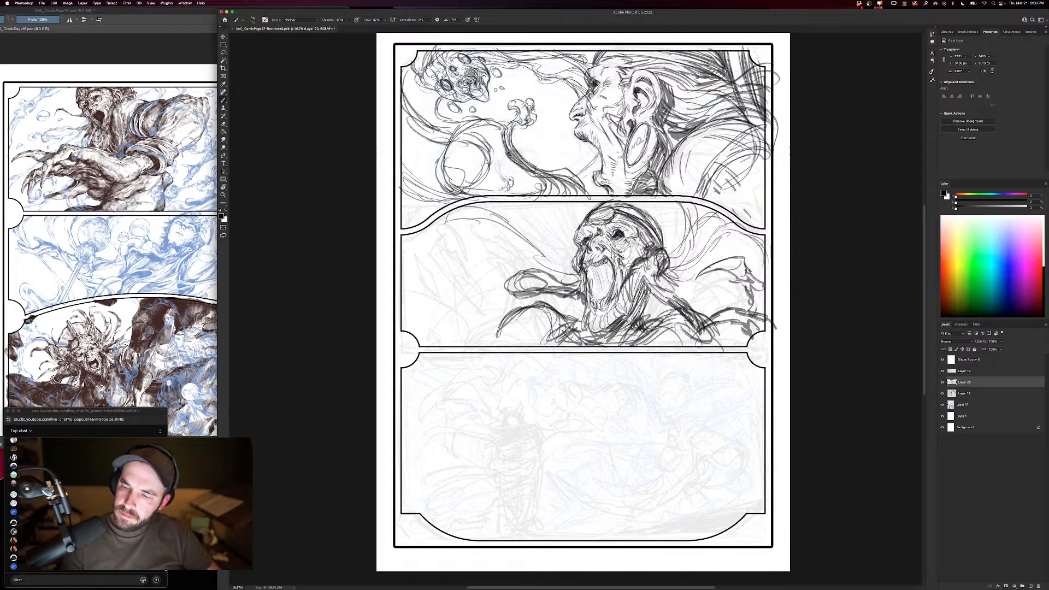
pyautogui.moveTo(732, 279)
pyautogui.mouseDown()
pyautogui.moveTo(691, 289)
pyautogui.moveTo(759, 281)
pyautogui.moveTo(746, 279)
pyautogui.mouseUp()
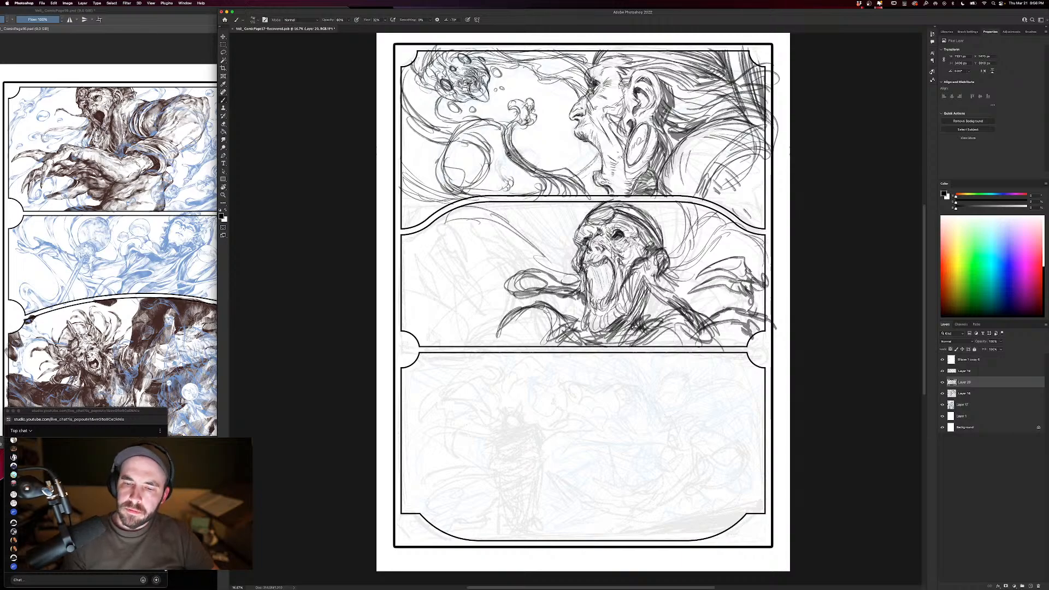
# Draw the large reaching hand in front of the face, with blocky palm, raised thumb, hooked fingers and connecting arm.
pyautogui.moveTo(422, 283); pyautogui.dragTo(419, 298)
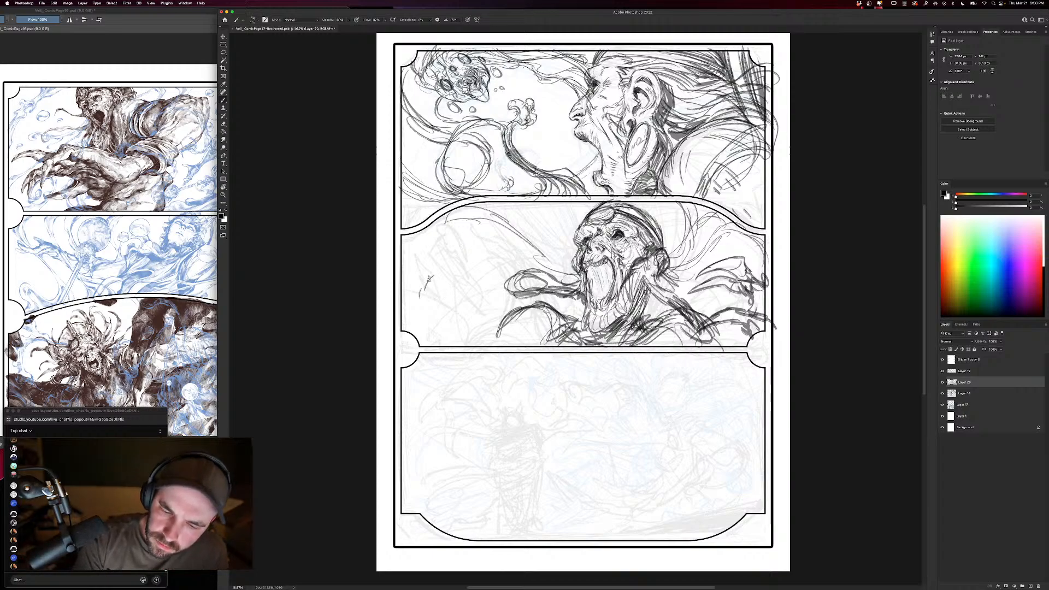
pyautogui.moveTo(464, 276)
pyautogui.mouseDown()
pyautogui.moveTo(426, 291)
pyautogui.moveTo(428, 305)
pyautogui.moveTo(483, 271)
pyautogui.moveTo(489, 278)
pyautogui.moveTo(470, 278)
pyautogui.moveTo(466, 306)
pyautogui.moveTo(449, 309)
pyautogui.moveTo(434, 291)
pyautogui.moveTo(431, 309)
pyautogui.moveTo(467, 307)
pyautogui.mouseUp()
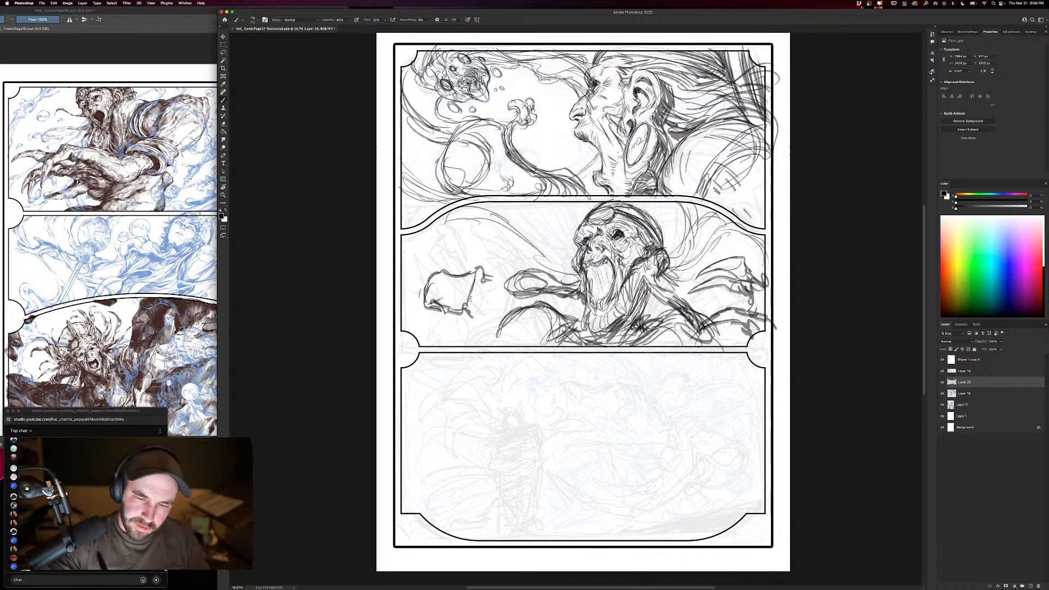
pyautogui.moveTo(482, 309)
pyautogui.mouseDown()
pyautogui.moveTo(465, 294)
pyautogui.moveTo(486, 326)
pyautogui.moveTo(494, 295)
pyautogui.moveTo(519, 320)
pyautogui.mouseUp()
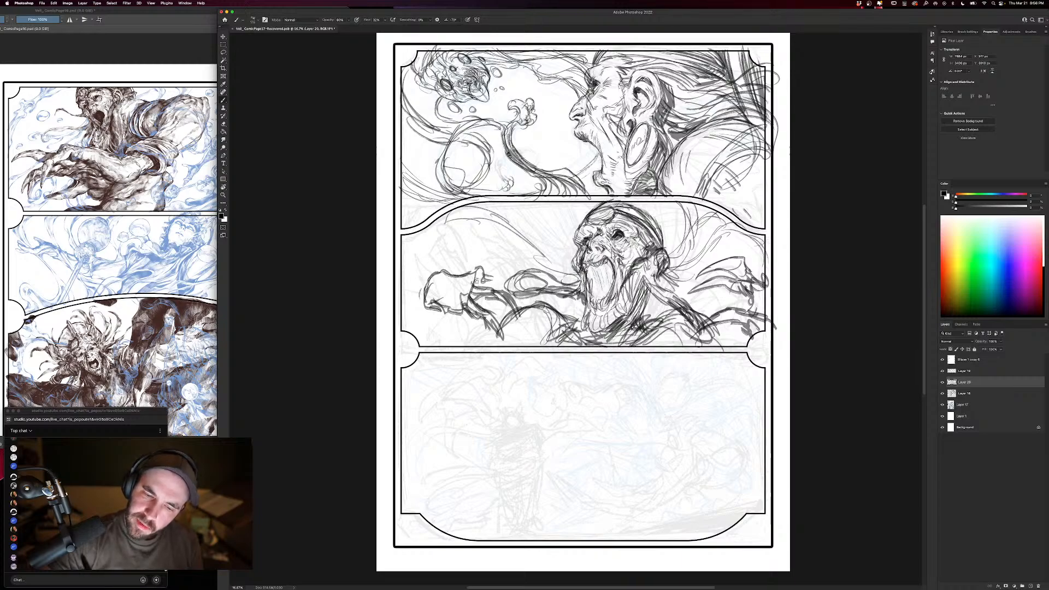
pyautogui.moveTo(478, 278)
pyautogui.mouseDown()
pyautogui.moveTo(501, 258)
pyautogui.moveTo(510, 267)
pyautogui.moveTo(483, 276)
pyautogui.moveTo(478, 246)
pyautogui.moveTo(488, 241)
pyautogui.moveTo(511, 255)
pyautogui.moveTo(481, 261)
pyautogui.moveTo(469, 291)
pyautogui.moveTo(468, 278)
pyautogui.moveTo(418, 300)
pyautogui.moveTo(415, 283)
pyautogui.moveTo(409, 299)
pyautogui.moveTo(432, 348)
pyautogui.mouseUp()
pyautogui.moveTo(438, 310); pyautogui.dragTo(419, 339)
pyautogui.moveTo(424, 323)
pyautogui.mouseDown()
pyautogui.moveTo(414, 347)
pyautogui.moveTo(434, 347)
pyautogui.mouseUp()
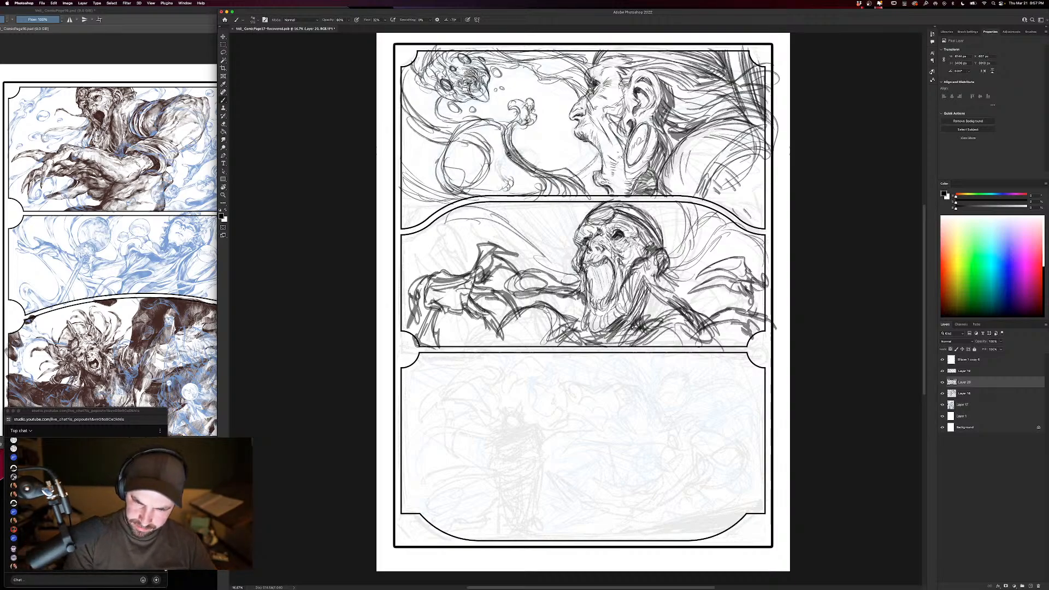
# Add shading strokes beneath the outstretched arm and across the shoulders along the second panel's lower edge.
pyautogui.moveTo(495, 329); pyautogui.dragTo(467, 346)
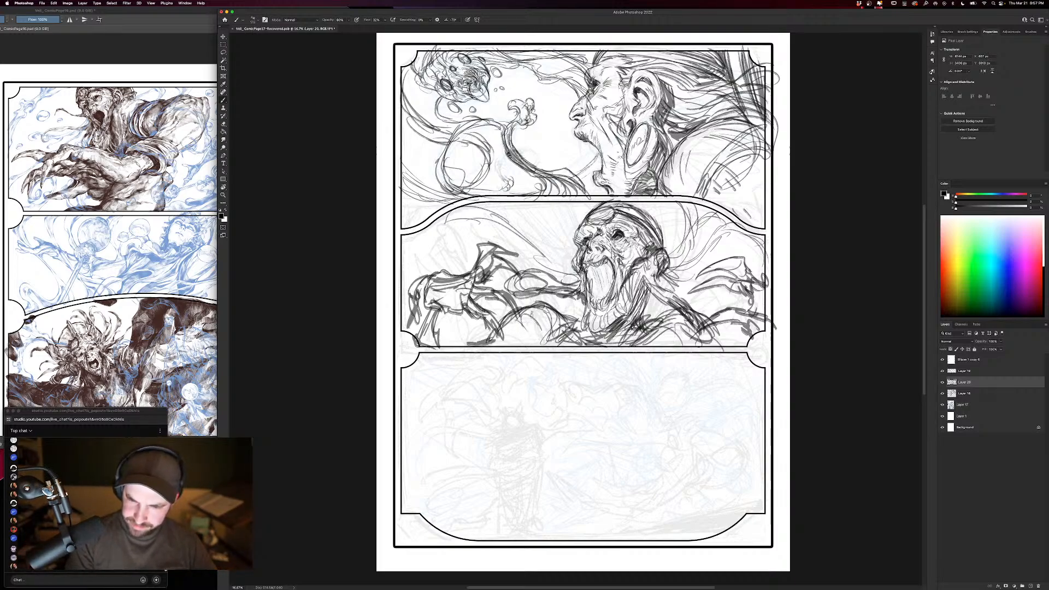
pyautogui.moveTo(551, 309); pyautogui.dragTo(496, 346)
pyautogui.moveTo(645, 322); pyautogui.dragTo(714, 347)
pyautogui.moveTo(710, 339); pyautogui.dragTo(733, 320)
# View the whole page and compare the sketch layers by switching their visibility off and on.
pyautogui.press('super+minus')
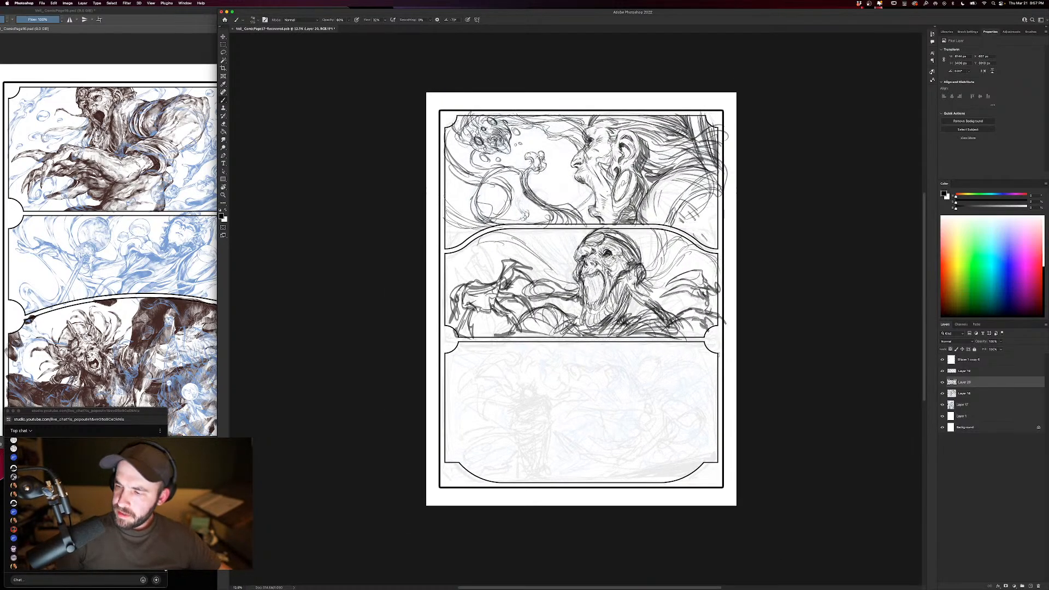
pyautogui.click(942, 393)
pyautogui.click(942, 393)
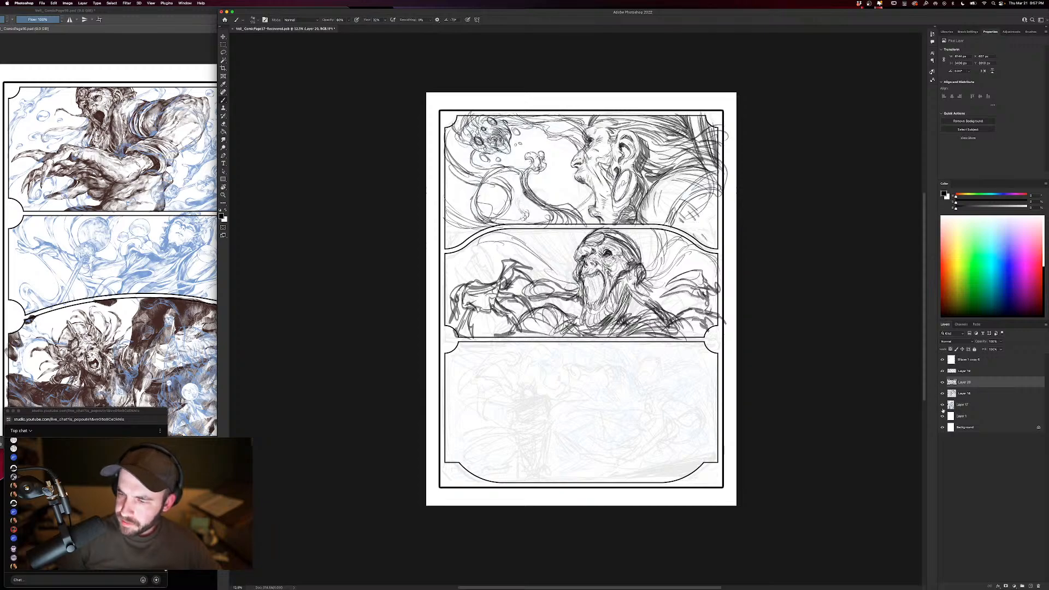
pyautogui.click(941, 382)
pyautogui.click(942, 383)
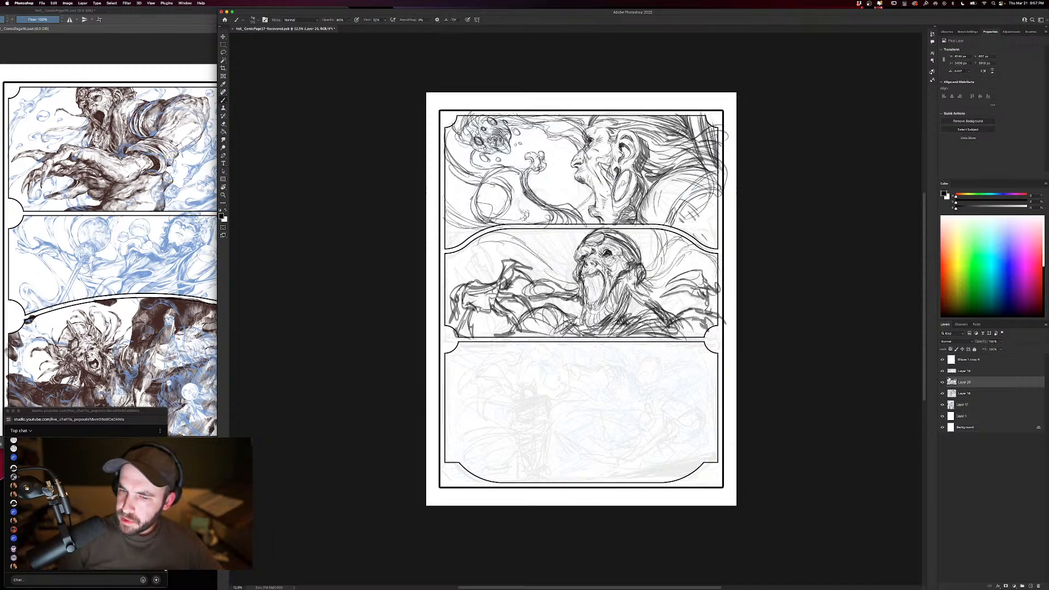
pyautogui.click(1000, 342)
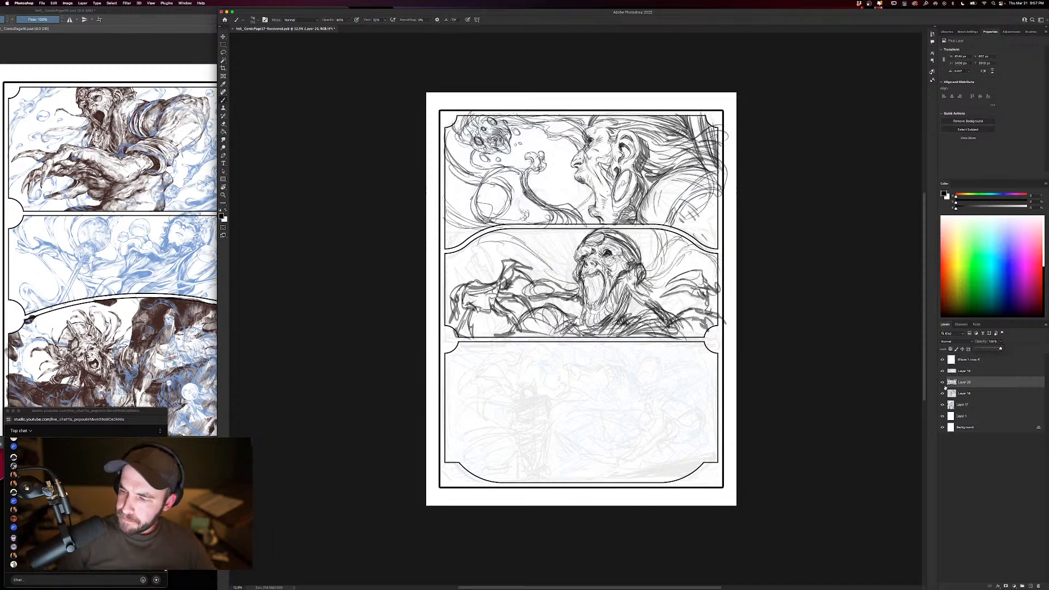
# Try rotating the whole second-panel drawing clockwise twice with Free Transform, undoing each rotation.
pyautogui.click(951, 385)
pyautogui.hotkey('ctrl', 't')
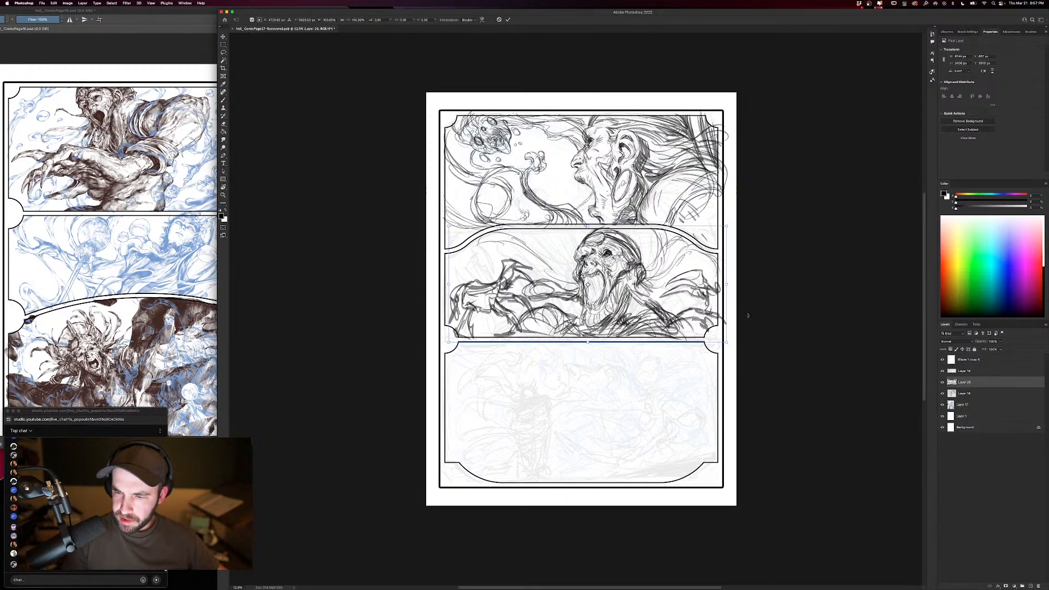
pyautogui.moveTo(738, 314)
pyautogui.mouseDown()
pyautogui.moveTo(732, 341)
pyautogui.moveTo(720, 309)
pyautogui.moveTo(702, 316)
pyautogui.mouseUp()
pyautogui.press('Return')
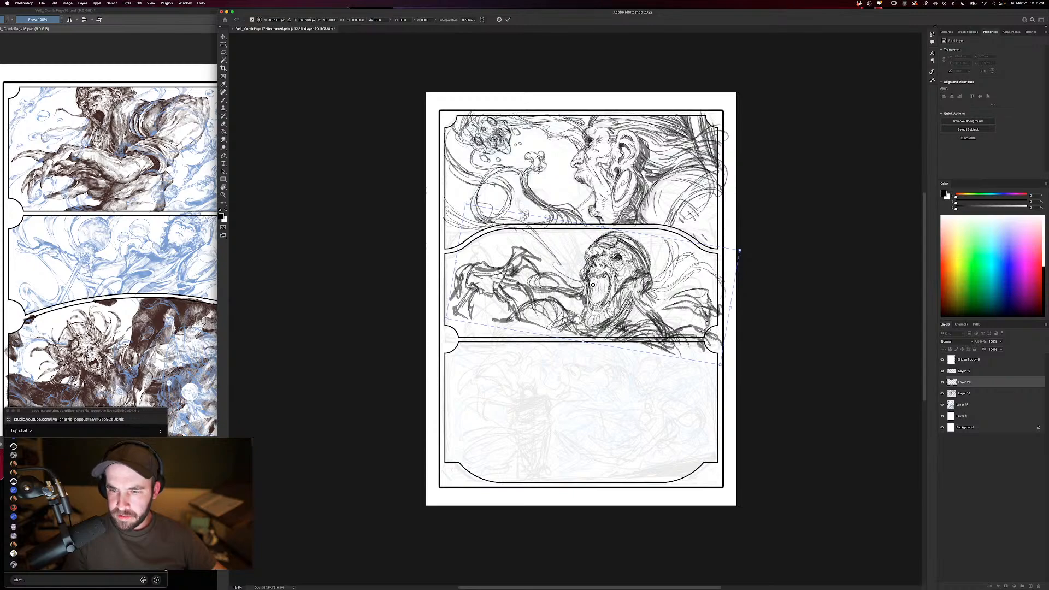
pyautogui.press('b')
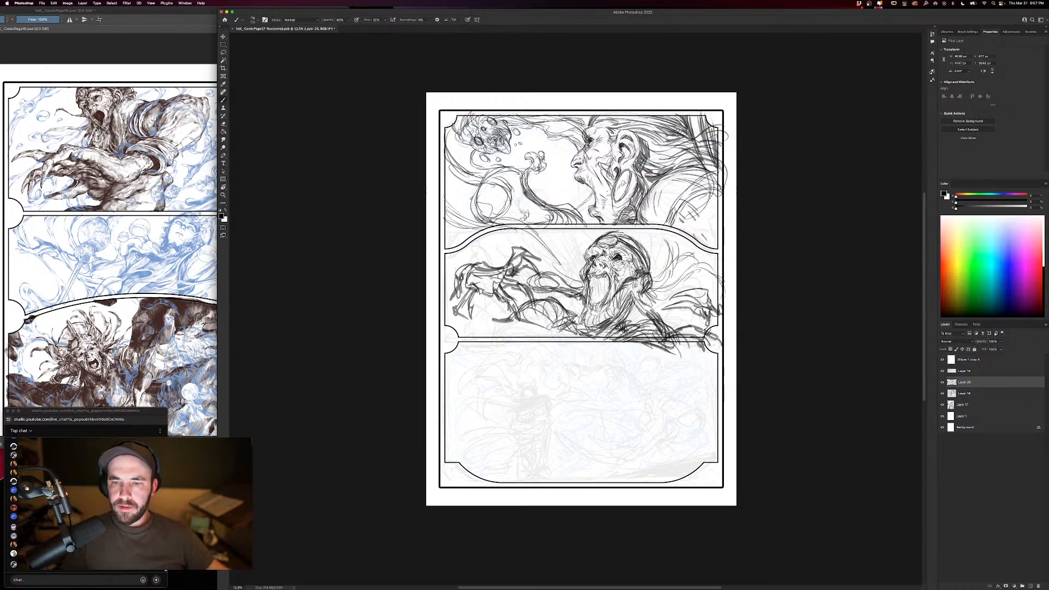
pyautogui.press('super+z')
pyautogui.press('super+t')
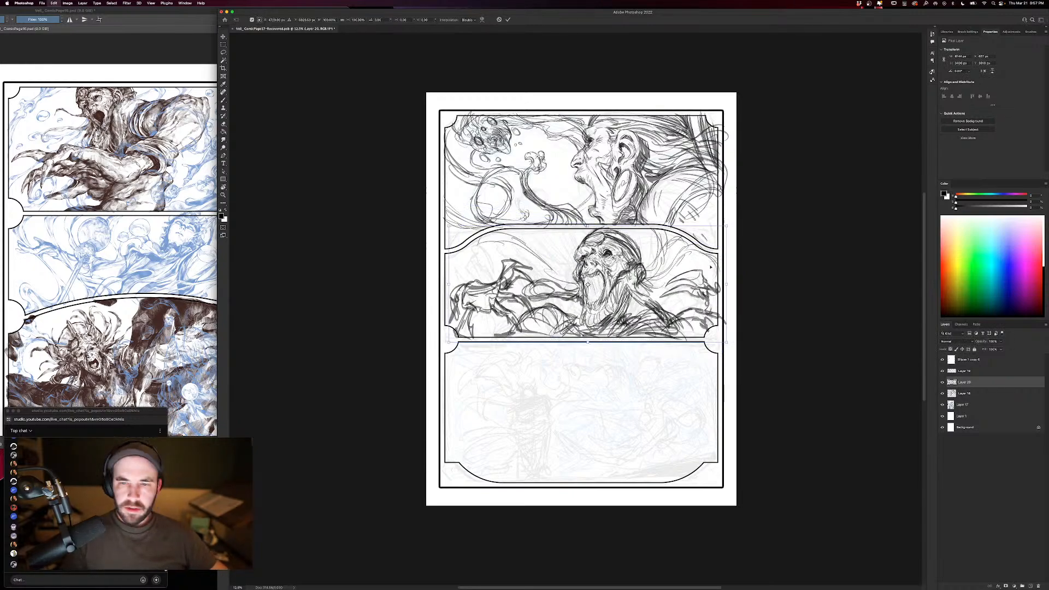
pyautogui.moveTo(739, 278); pyautogui.dragTo(733, 322)
pyautogui.press('Return')
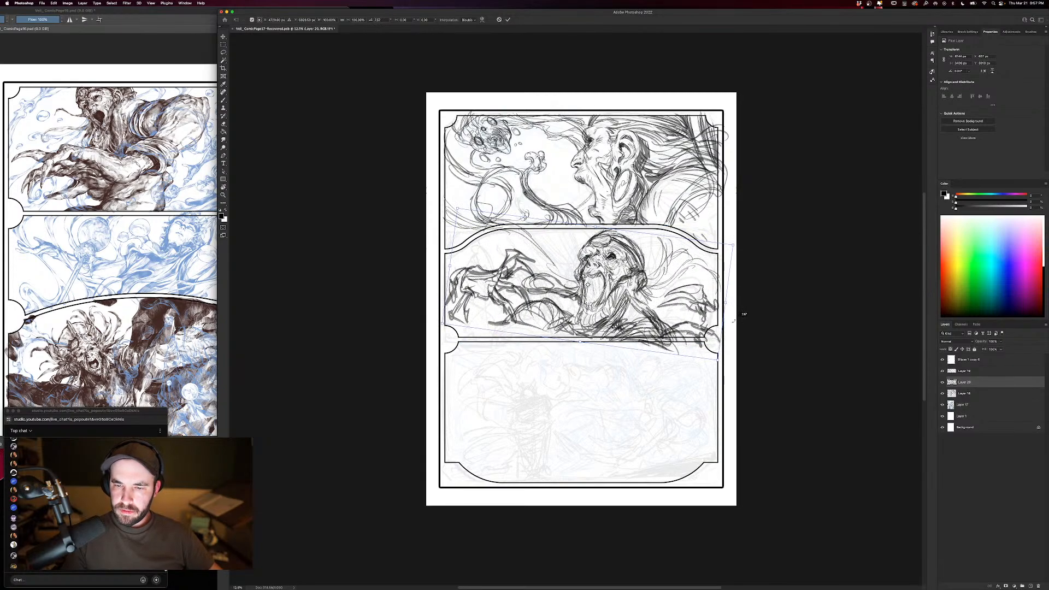
pyautogui.press('b')
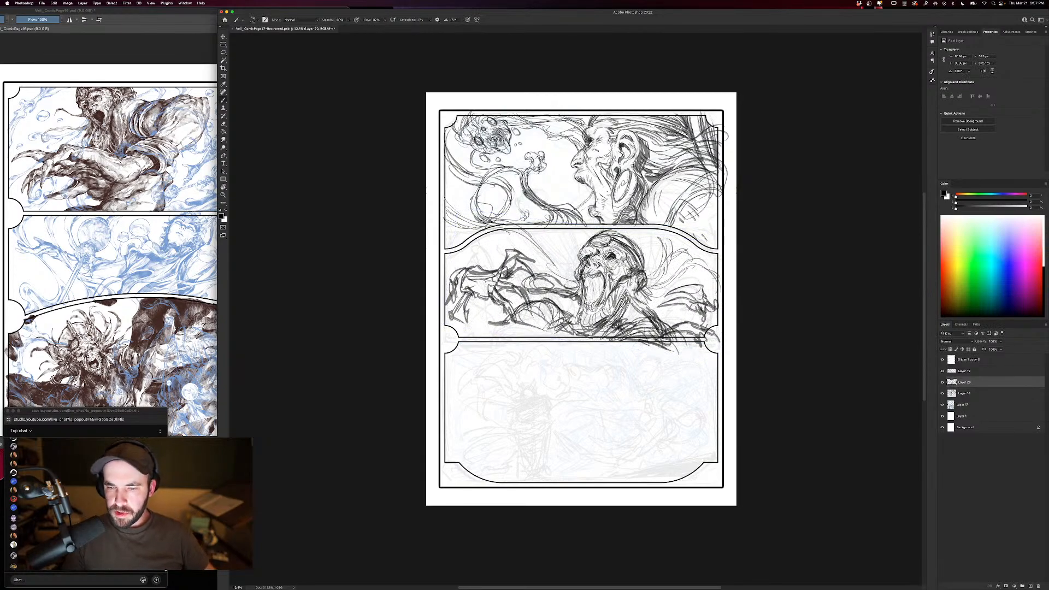
pyautogui.press('super+z')
# Lasso the screaming head with its neck, rotate it clockwise and move it slightly away from the reaching hand.
pyautogui.press('l')
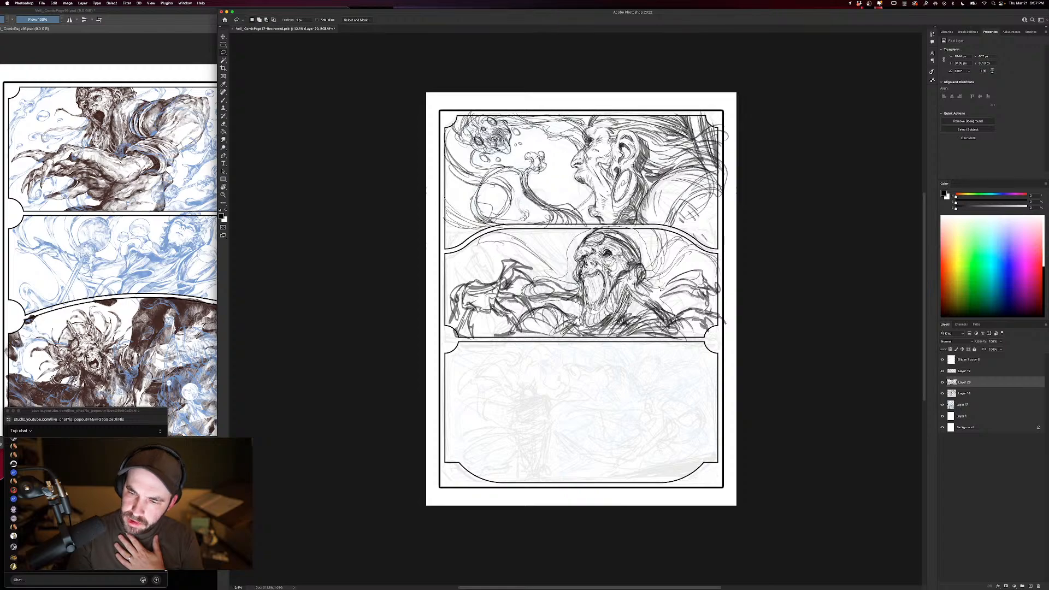
pyautogui.press('super+t')
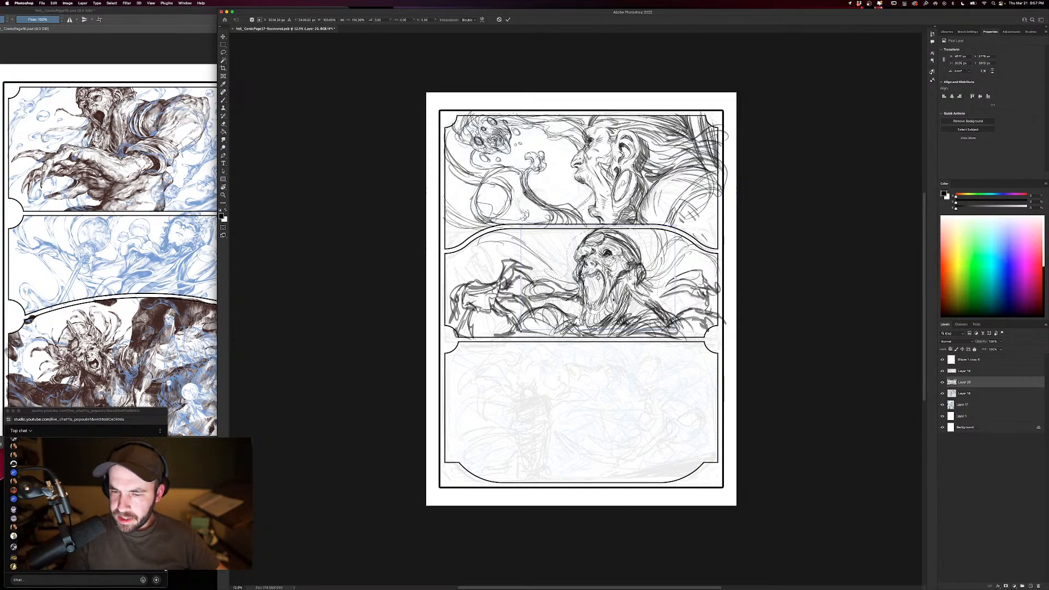
pyautogui.moveTo(710, 327)
pyautogui.mouseDown()
pyautogui.moveTo(712, 313)
pyautogui.moveTo(681, 344)
pyautogui.mouseUp()
pyautogui.press('Return')
pyautogui.press('l')
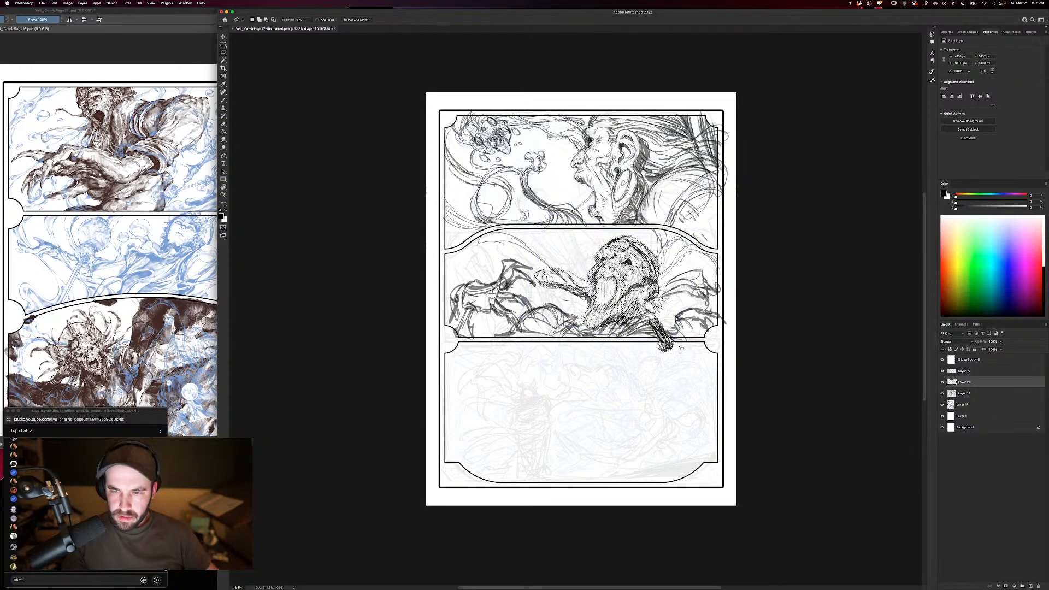
# Deselect, enlarge the brush and erase the neck strokes spilling below the second panel's border.
pyautogui.press('b')
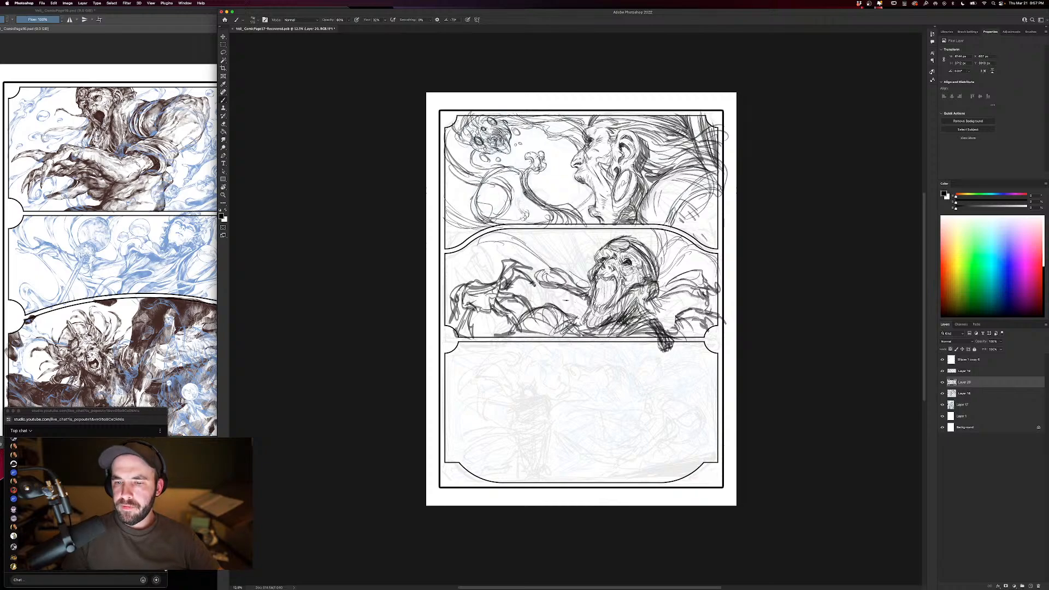
pyautogui.press(']')
pyautogui.press(']')
pyautogui.press(']')
pyautogui.press(']')
pyautogui.press(']')
pyautogui.moveTo(666, 345); pyautogui.dragTo(647, 343)
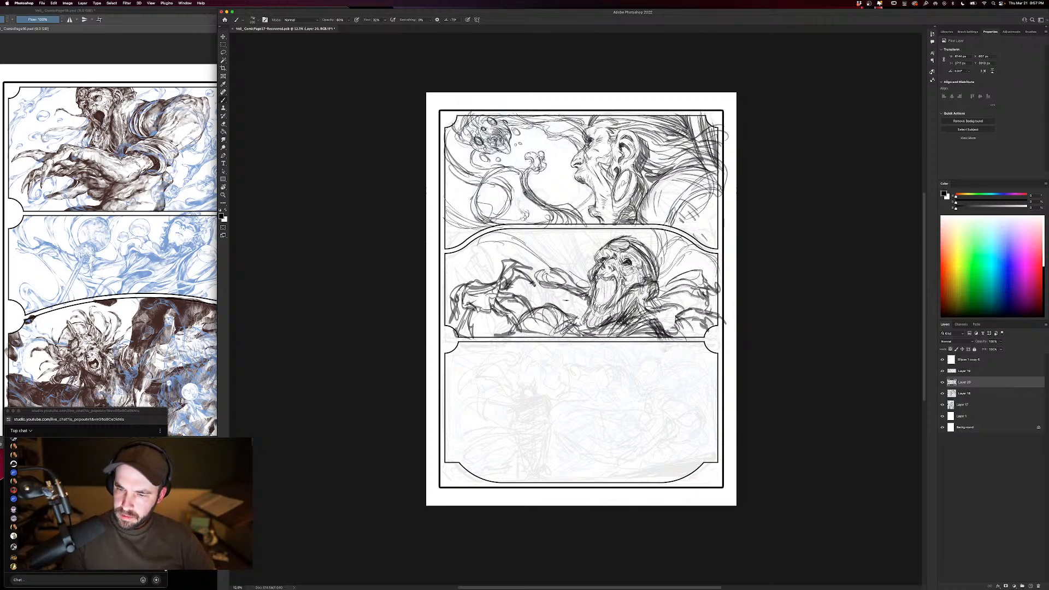
# Shade the open mouth, the neck and shoulder, and the looped form beside the face with dark, broad strokes.
pyautogui.moveTo(683, 307)
pyautogui.mouseDown()
pyautogui.moveTo(648, 310)
pyautogui.moveTo(675, 319)
pyautogui.moveTo(650, 313)
pyautogui.moveTo(601, 279)
pyautogui.moveTo(615, 295)
pyautogui.moveTo(617, 284)
pyautogui.moveTo(601, 295)
pyautogui.moveTo(600, 271)
pyautogui.mouseUp()
pyautogui.moveTo(594, 306)
pyautogui.mouseDown()
pyautogui.moveTo(595, 279)
pyautogui.moveTo(612, 309)
pyautogui.moveTo(628, 276)
pyautogui.moveTo(615, 314)
pyautogui.moveTo(633, 298)
pyautogui.moveTo(634, 321)
pyautogui.moveTo(606, 328)
pyautogui.moveTo(680, 330)
pyautogui.moveTo(660, 320)
pyautogui.moveTo(667, 326)
pyautogui.moveTo(691, 306)
pyautogui.moveTo(680, 334)
pyautogui.moveTo(701, 340)
pyautogui.moveTo(673, 342)
pyautogui.mouseUp()
pyautogui.moveTo(566, 317); pyautogui.dragTo(525, 333)
pyautogui.moveTo(568, 273)
pyautogui.mouseDown()
pyautogui.moveTo(547, 291)
pyautogui.moveTo(579, 295)
pyautogui.mouseUp()
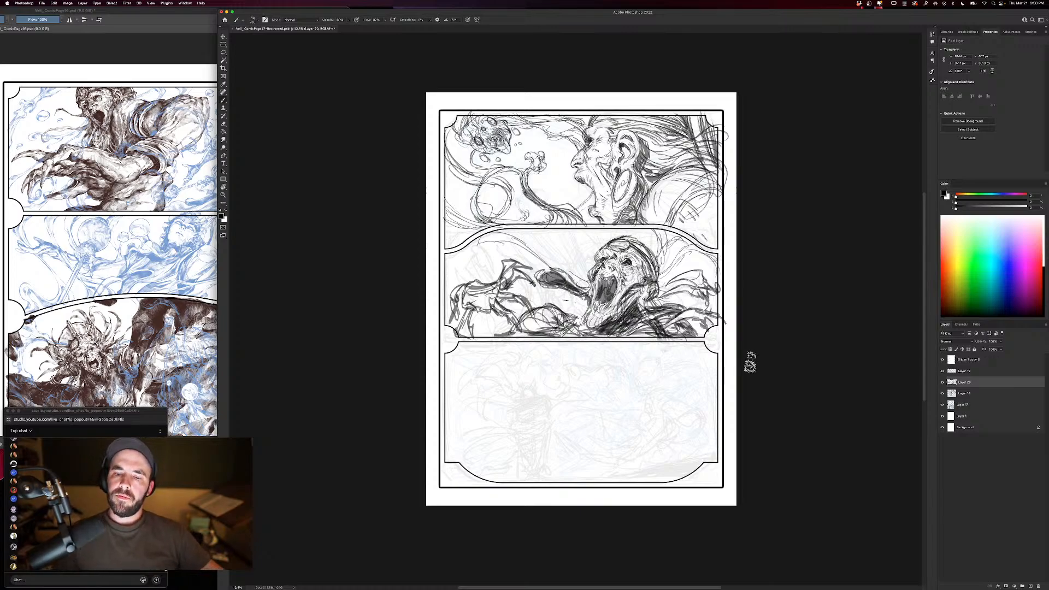
pyautogui.press('super+minus')
pyautogui.press('super+plus')
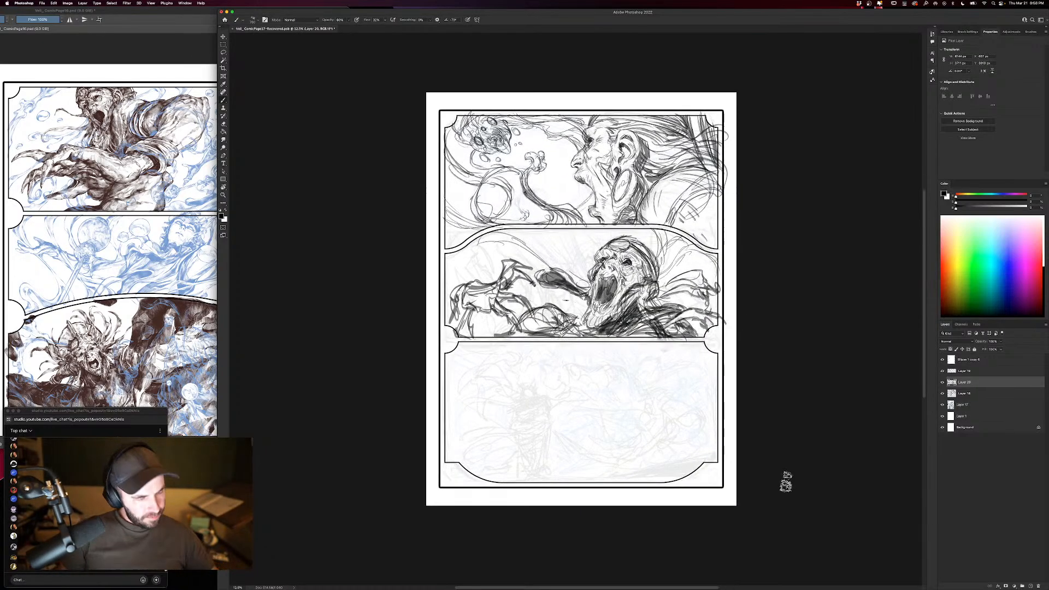
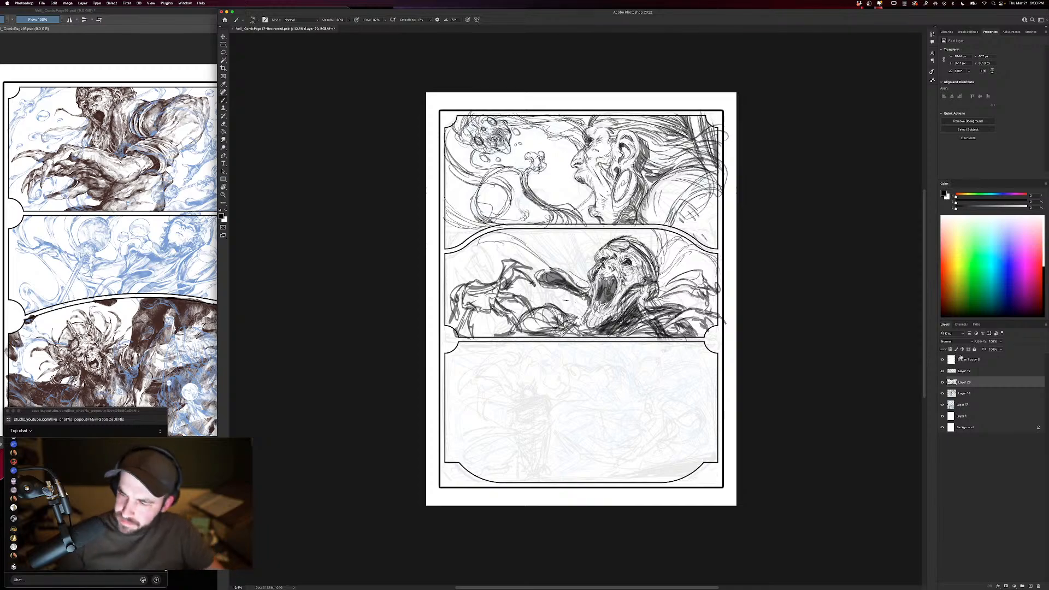
# Check the sketch layers' visibility, lower the opacity of the second panel's figure layer and add a new layer above it.
pyautogui.click(942, 393)
pyautogui.click(941, 393)
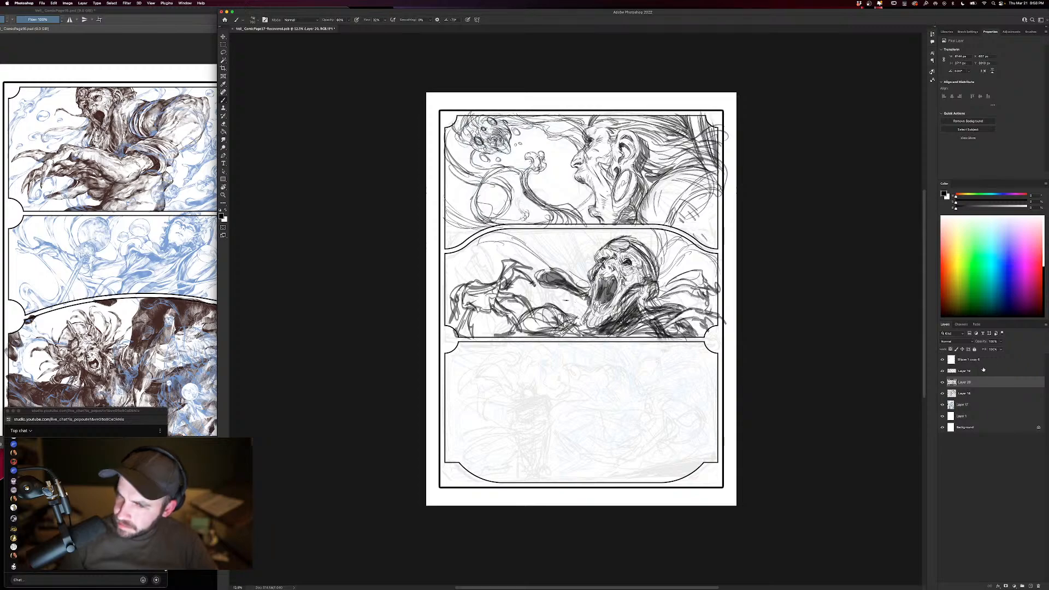
pyautogui.click(942, 382)
pyautogui.click(942, 382)
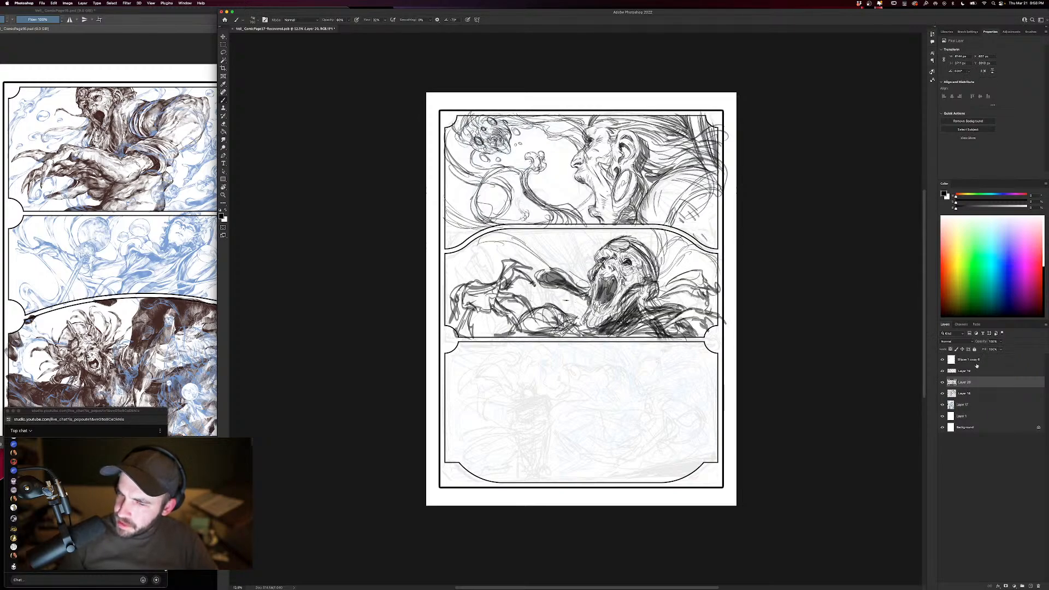
pyautogui.click(1000, 342)
pyautogui.moveTo(990, 351); pyautogui.dragTo(987, 349)
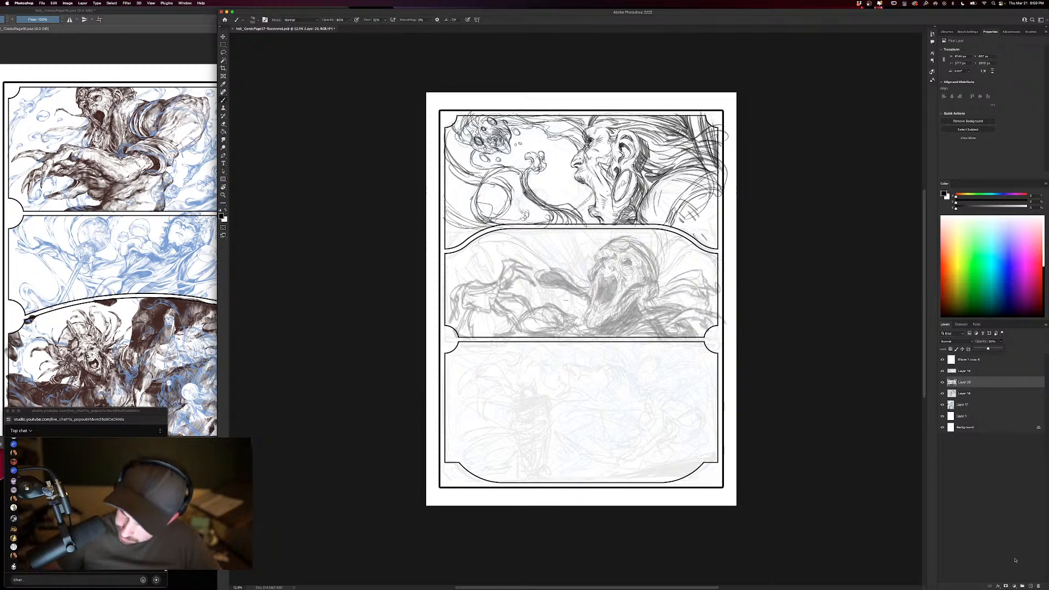
pyautogui.click(1029, 586)
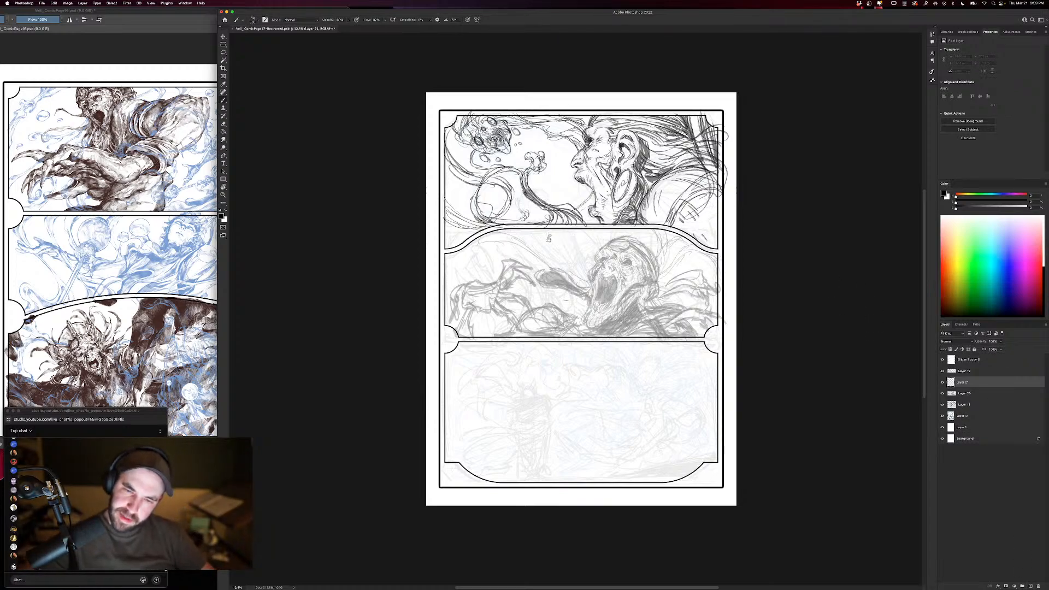
# Sketch long curved strands radiating above and in front of the screaming head in the second panel.
pyautogui.moveTo(537, 228); pyautogui.dragTo(592, 294)
pyautogui.moveTo(571, 260)
pyautogui.mouseDown()
pyautogui.moveTo(596, 294)
pyautogui.moveTo(566, 228)
pyautogui.moveTo(588, 279)
pyautogui.mouseUp()
pyautogui.moveTo(574, 229)
pyautogui.mouseDown()
pyautogui.moveTo(598, 281)
pyautogui.moveTo(616, 293)
pyautogui.mouseUp()
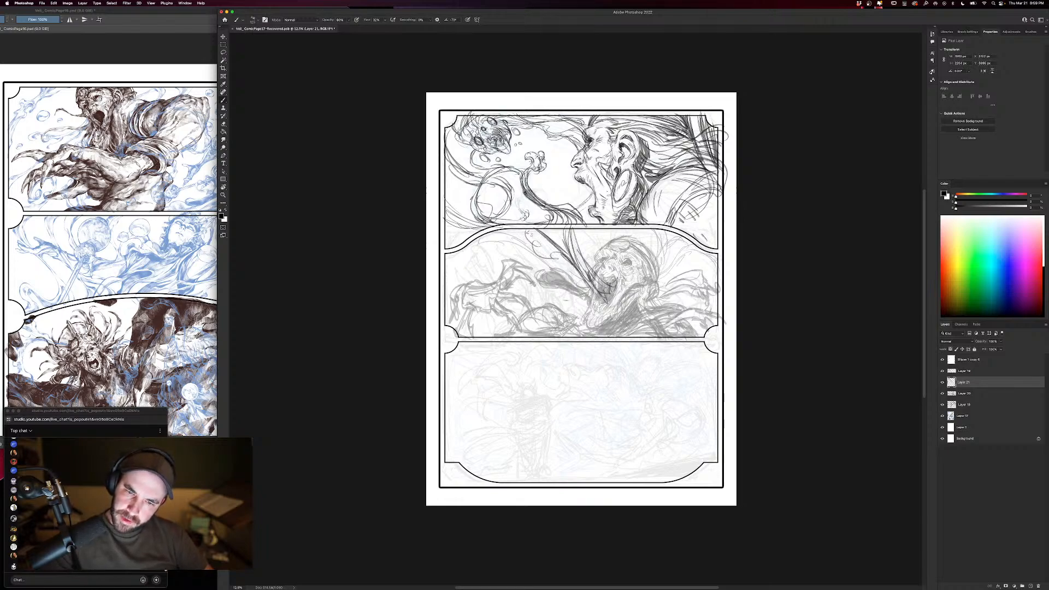
pyautogui.moveTo(529, 234)
pyautogui.mouseDown()
pyautogui.moveTo(566, 263)
pyautogui.moveTo(593, 261)
pyautogui.moveTo(586, 294)
pyautogui.mouseUp()
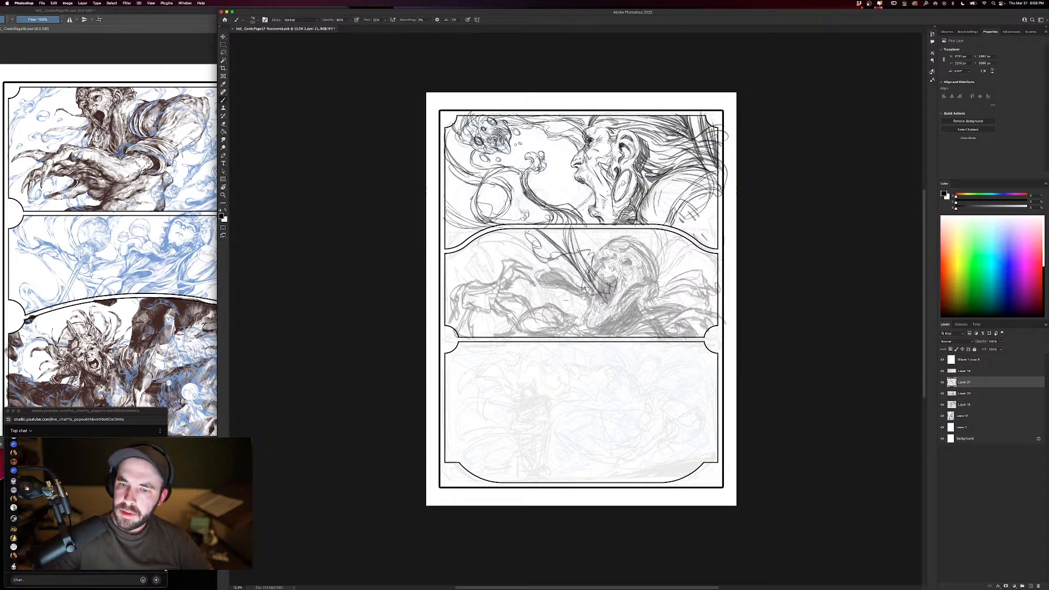
pyautogui.moveTo(625, 261)
pyautogui.mouseDown()
pyautogui.moveTo(637, 264)
pyautogui.moveTo(581, 235)
pyautogui.mouseUp()
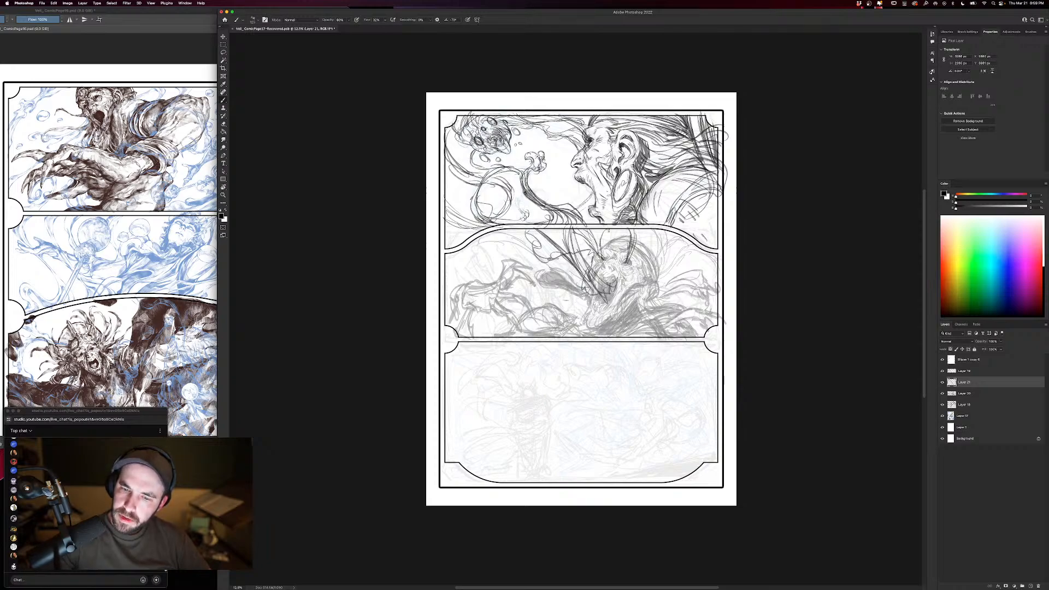
pyautogui.moveTo(631, 258)
pyautogui.mouseDown()
pyautogui.moveTo(666, 232)
pyautogui.moveTo(654, 233)
pyautogui.mouseUp()
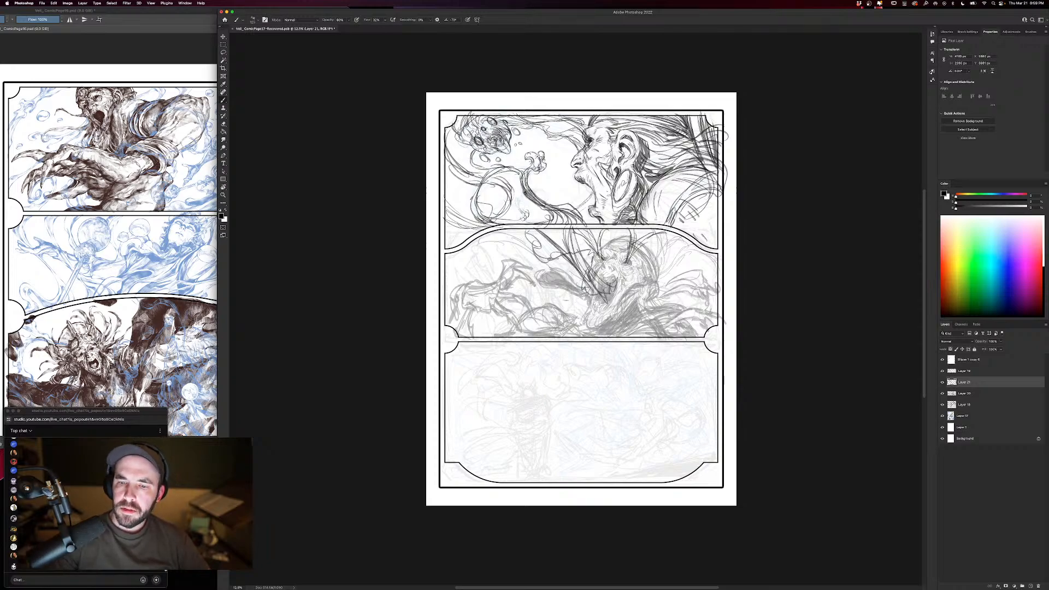
# Enlarge the brush and sketch sweeping curves around both hands, looping strands below the face and contour lines across the head.
pyautogui.press(']')
pyautogui.press(']')
pyautogui.press(']')
pyautogui.moveTo(481, 251)
pyautogui.mouseDown()
pyautogui.moveTo(458, 263)
pyautogui.moveTo(489, 282)
pyautogui.moveTo(448, 301)
pyautogui.moveTo(465, 323)
pyautogui.moveTo(489, 309)
pyautogui.mouseUp()
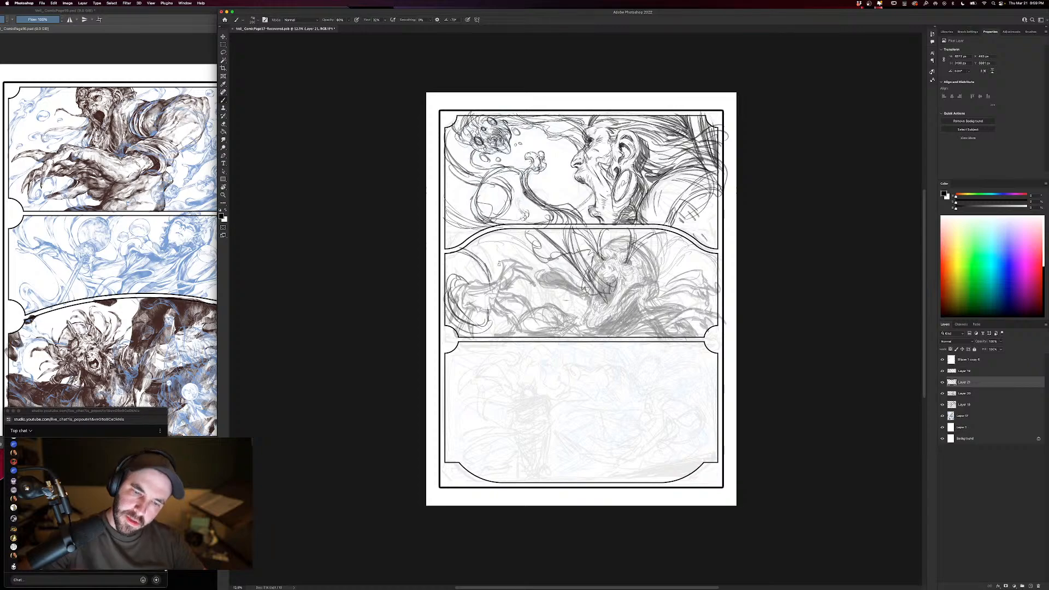
pyautogui.moveTo(708, 297)
pyautogui.mouseDown()
pyautogui.moveTo(634, 324)
pyautogui.moveTo(678, 309)
pyautogui.mouseUp()
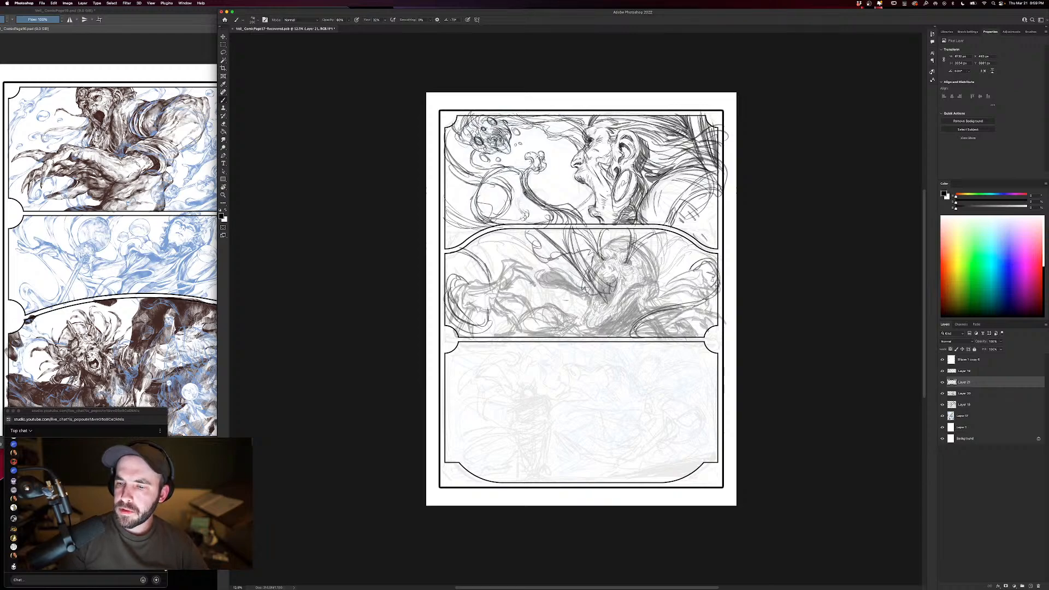
pyautogui.moveTo(720, 281); pyautogui.dragTo(678, 309)
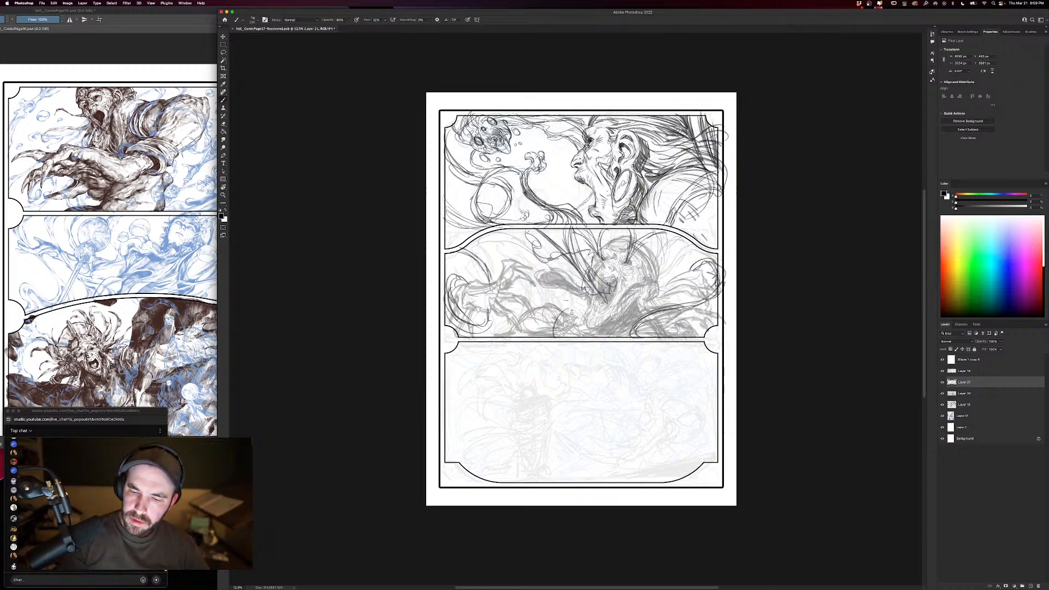
pyautogui.moveTo(562, 307); pyautogui.dragTo(543, 329)
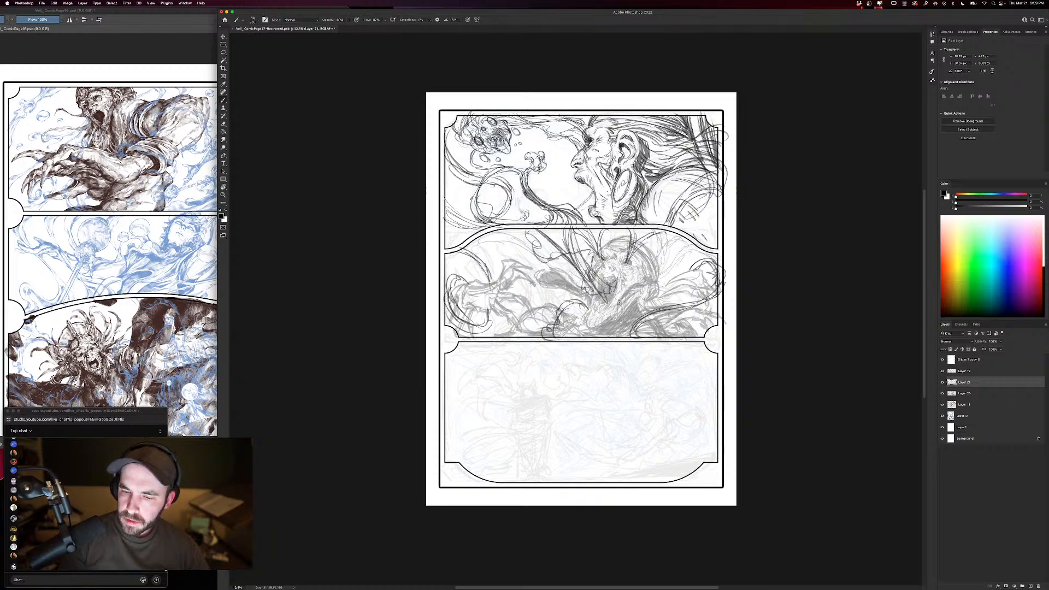
pyautogui.moveTo(616, 299); pyautogui.dragTo(665, 286)
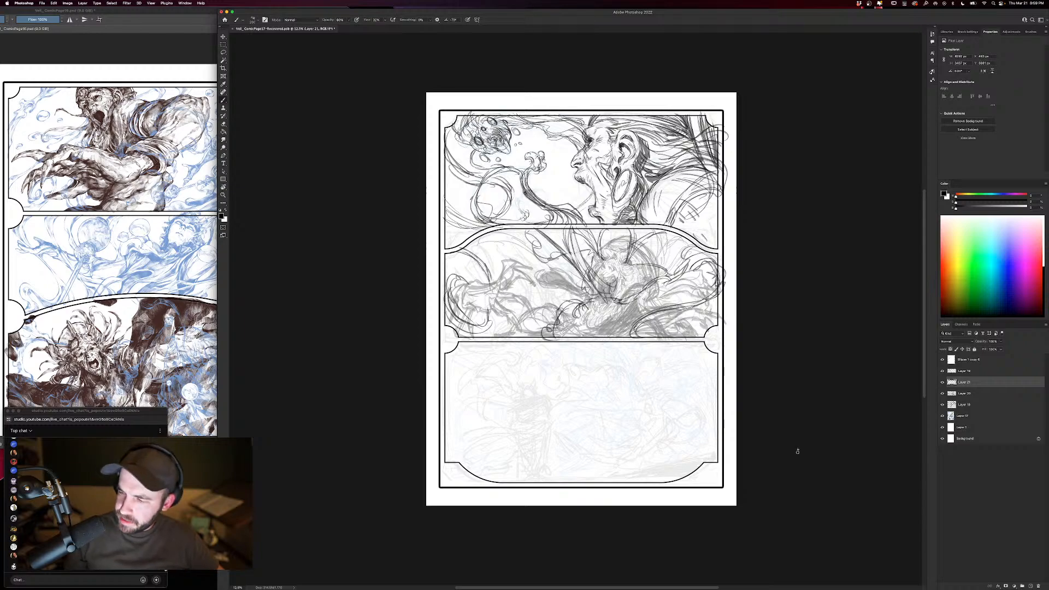
# Compare the underlying sketch layers by toggling visibility, and restore the second panel's figure layer to 100% opacity.
pyautogui.click(941, 393)
pyautogui.click(943, 394)
pyautogui.click(942, 416)
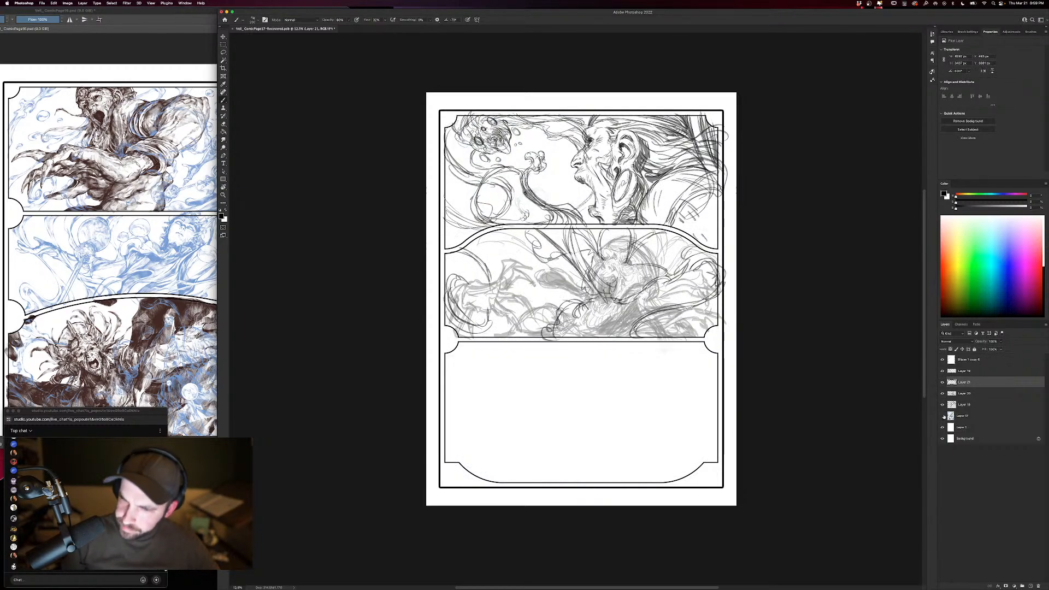
pyautogui.click(942, 416)
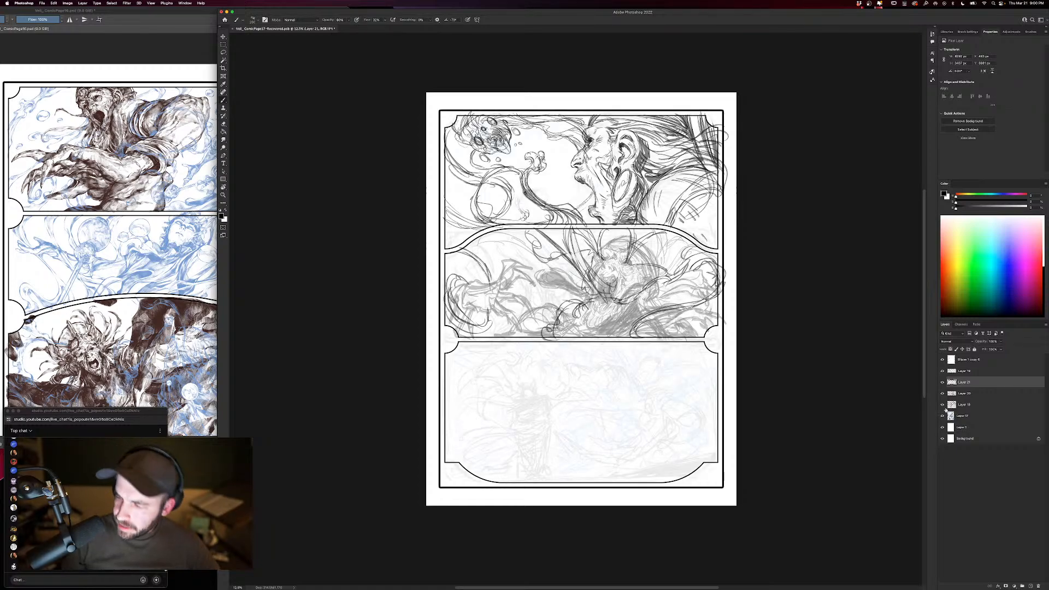
pyautogui.click(963, 394)
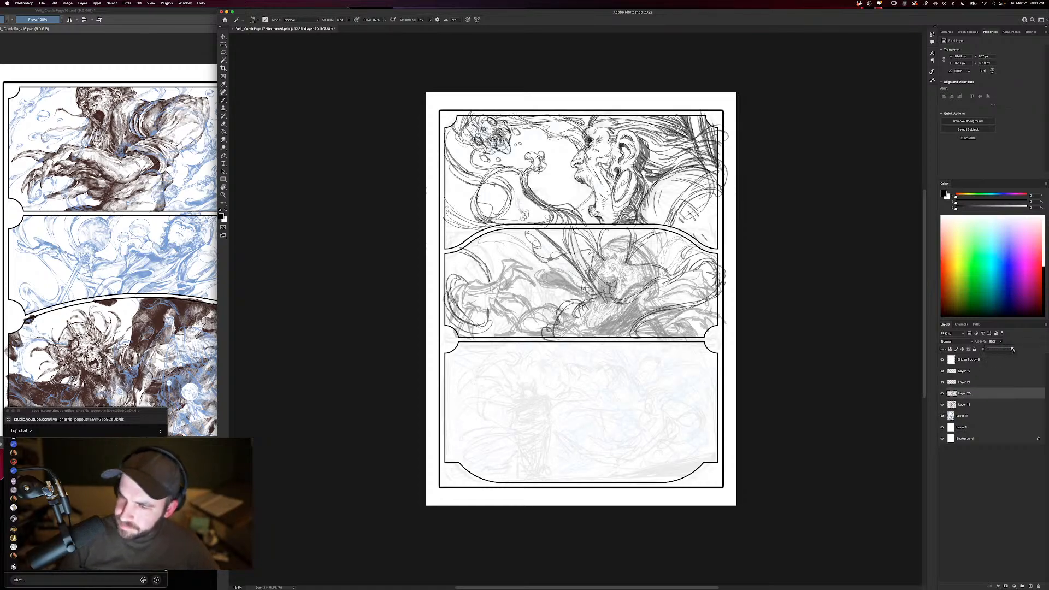
pyautogui.moveTo(1012, 349); pyautogui.dragTo(1028, 348)
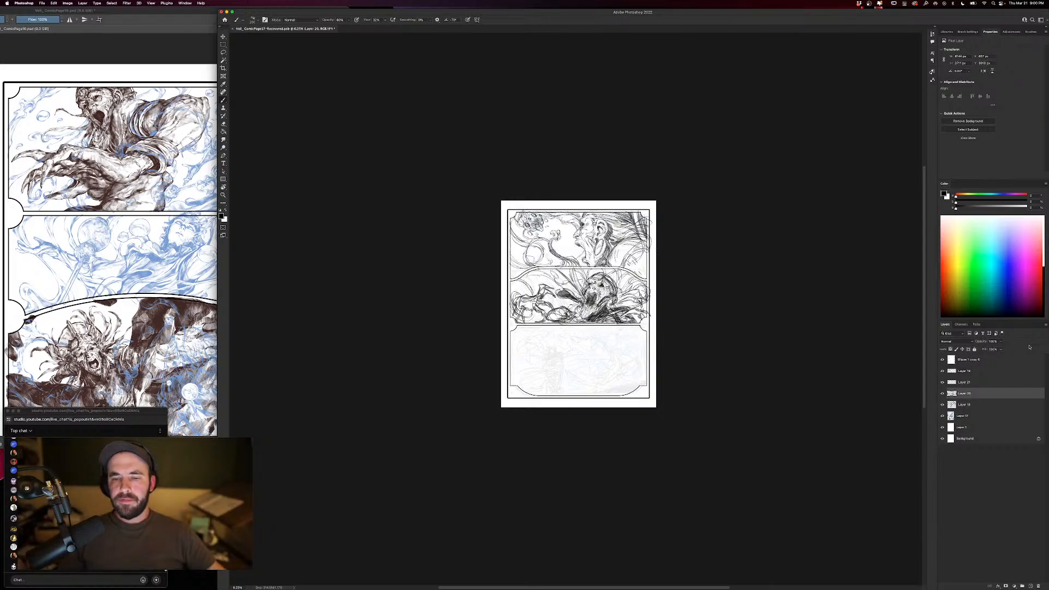
# Examine the first two panels up close, toggling individual sketch layers to compare what each contributes.
pyautogui.press('super+0')
pyautogui.moveTo(831, 454); pyautogui.dragTo(794, 351)
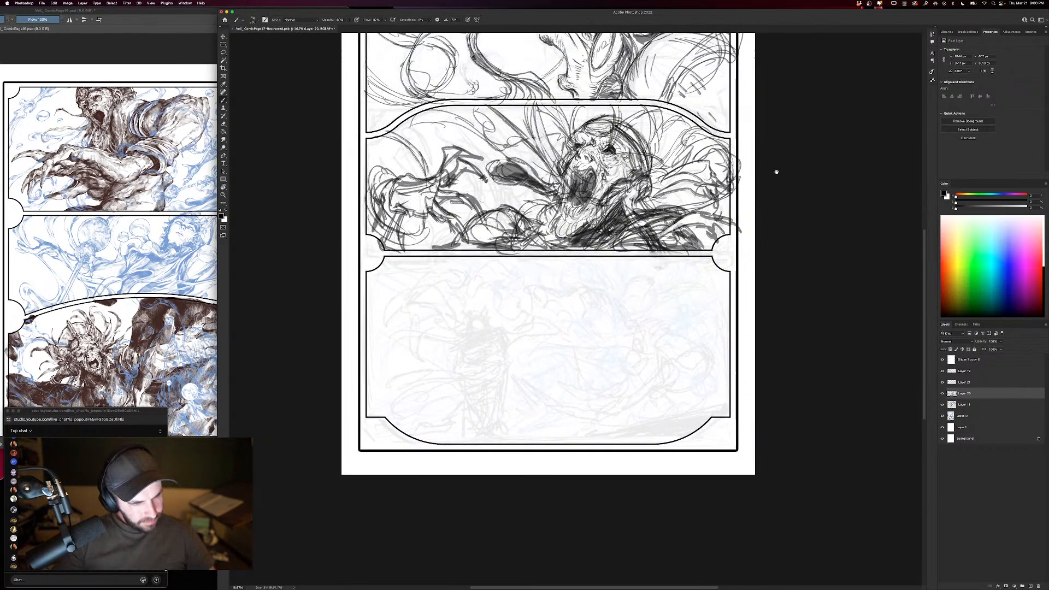
pyautogui.moveTo(779, 150); pyautogui.dragTo(828, 352)
pyautogui.press('super+equal')
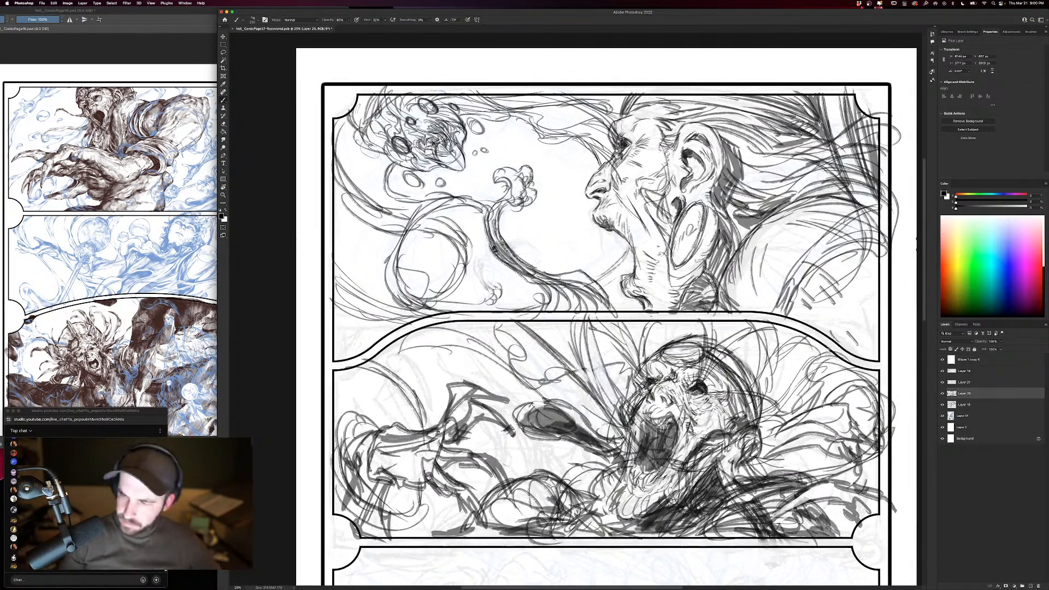
pyautogui.click(942, 382)
pyautogui.click(942, 383)
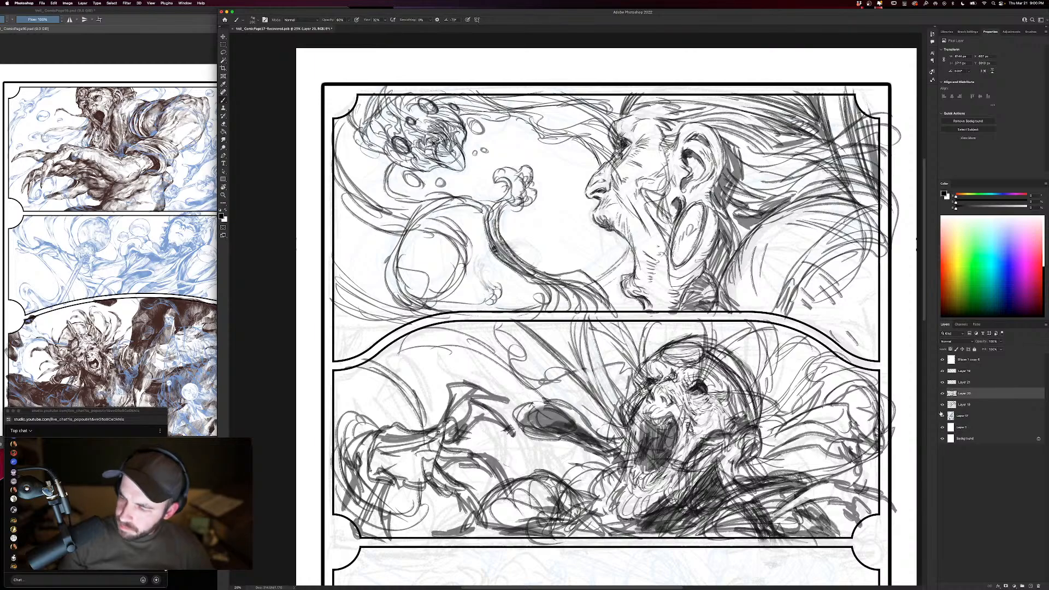
pyautogui.click(942, 415)
pyautogui.click(942, 415)
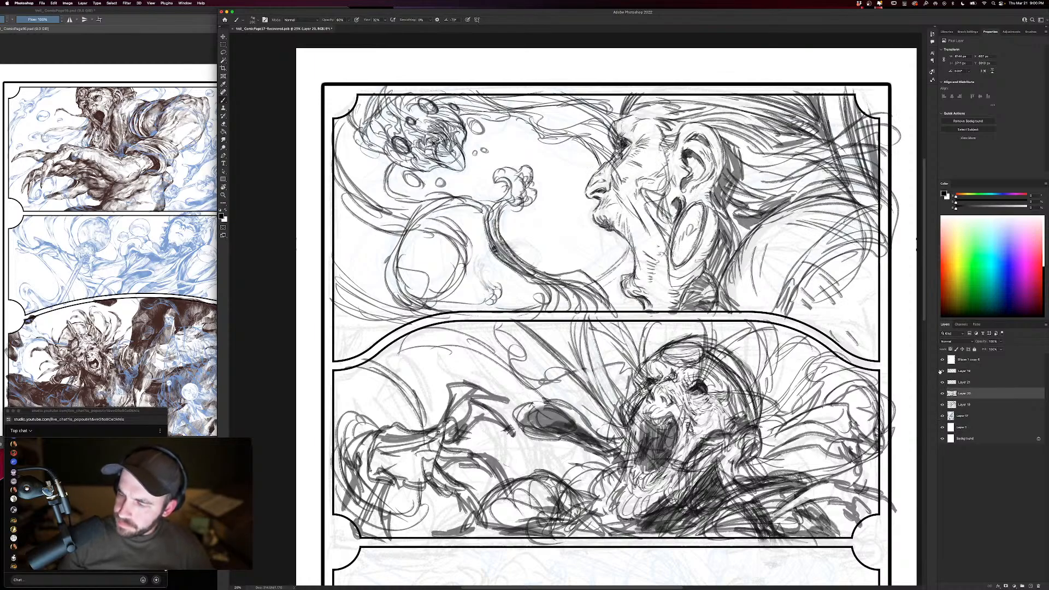
pyautogui.click(942, 371)
pyautogui.click(942, 371)
# Select the topmost sketch layer, check its contents and add a new layer above it for the third panel.
pyautogui.click(962, 371)
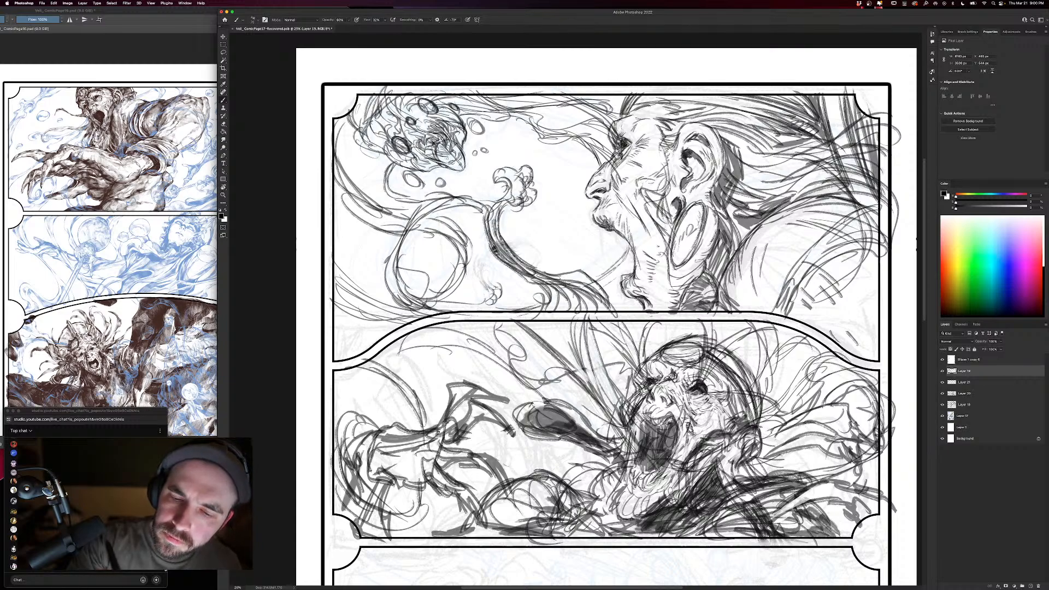
pyautogui.press('super+minus')
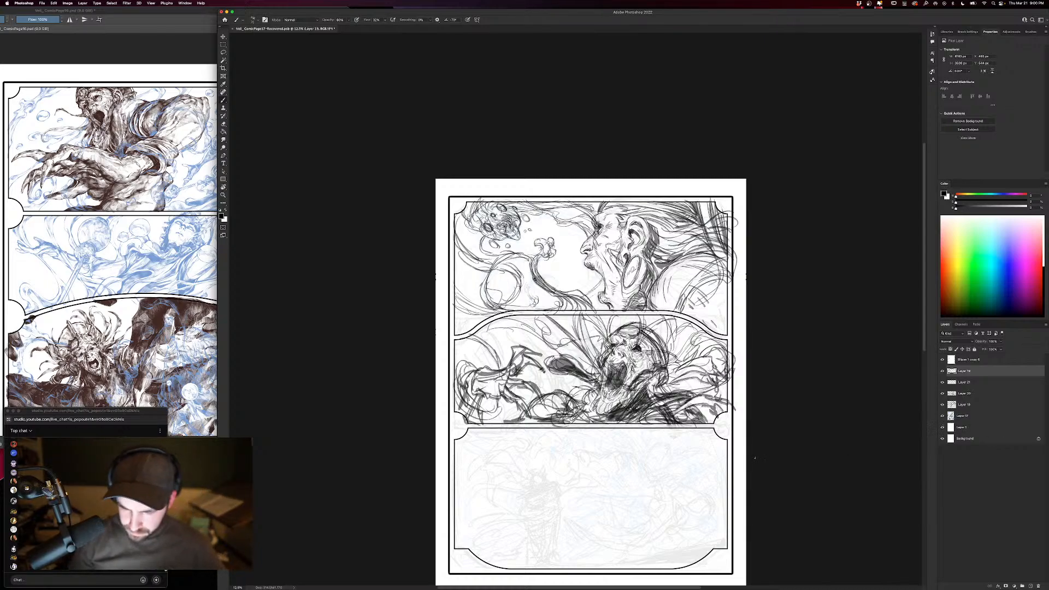
pyautogui.moveTo(788, 470); pyautogui.dragTo(784, 302)
pyautogui.press('super+plus')
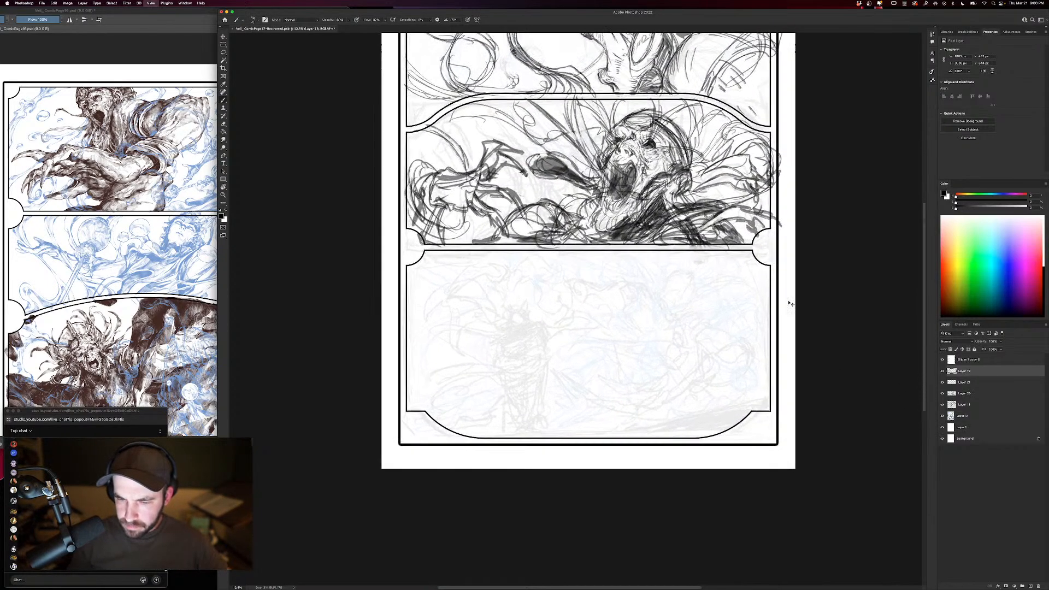
pyautogui.moveTo(609, 425); pyautogui.dragTo(626, 399)
pyautogui.click(943, 371)
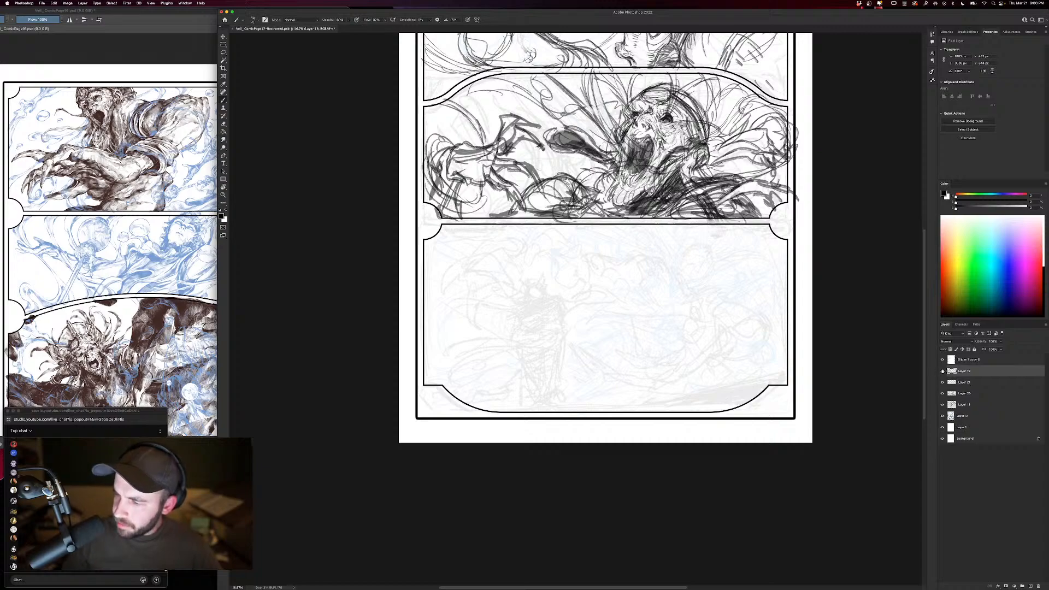
pyautogui.click(942, 372)
pyautogui.click(1030, 585)
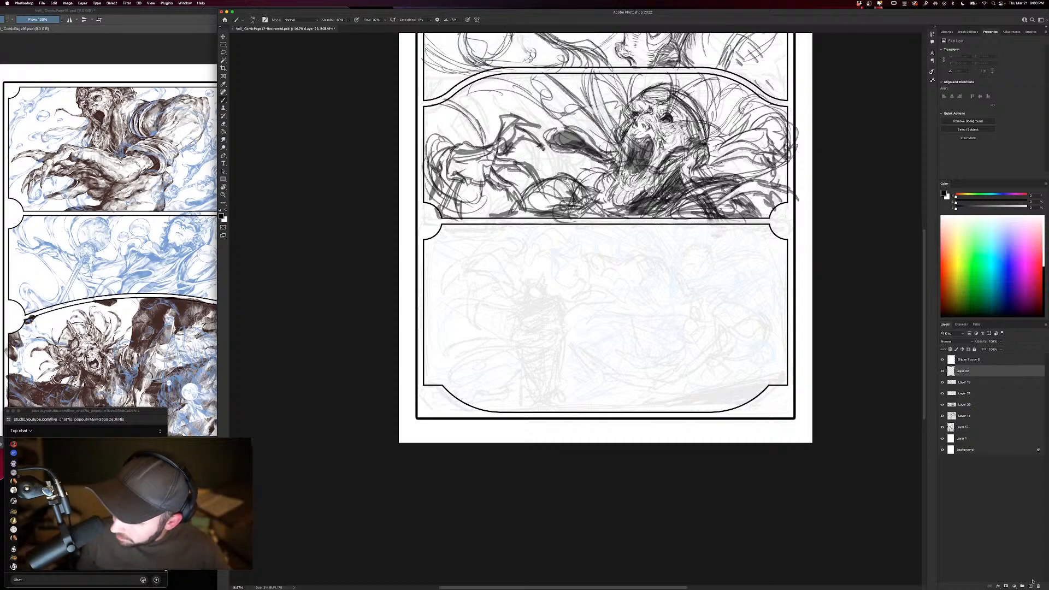
# Sketch the third panel's small figure with a pointed, horned head, a tapered shoulder and cloth tails streaming out behind.
pyautogui.moveTo(525, 295)
pyautogui.mouseDown()
pyautogui.moveTo(530, 284)
pyautogui.moveTo(543, 295)
pyautogui.moveTo(509, 298)
pyautogui.moveTo(531, 297)
pyautogui.moveTo(543, 271)
pyautogui.moveTo(545, 287)
pyautogui.mouseUp()
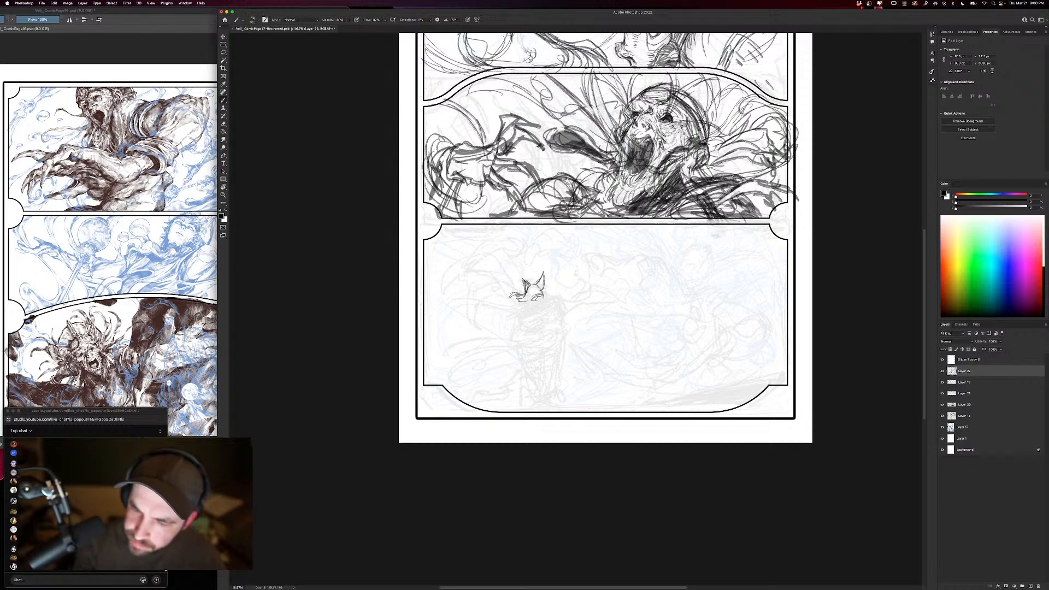
pyautogui.moveTo(524, 303)
pyautogui.mouseDown()
pyautogui.moveTo(503, 300)
pyautogui.moveTo(539, 306)
pyautogui.mouseUp()
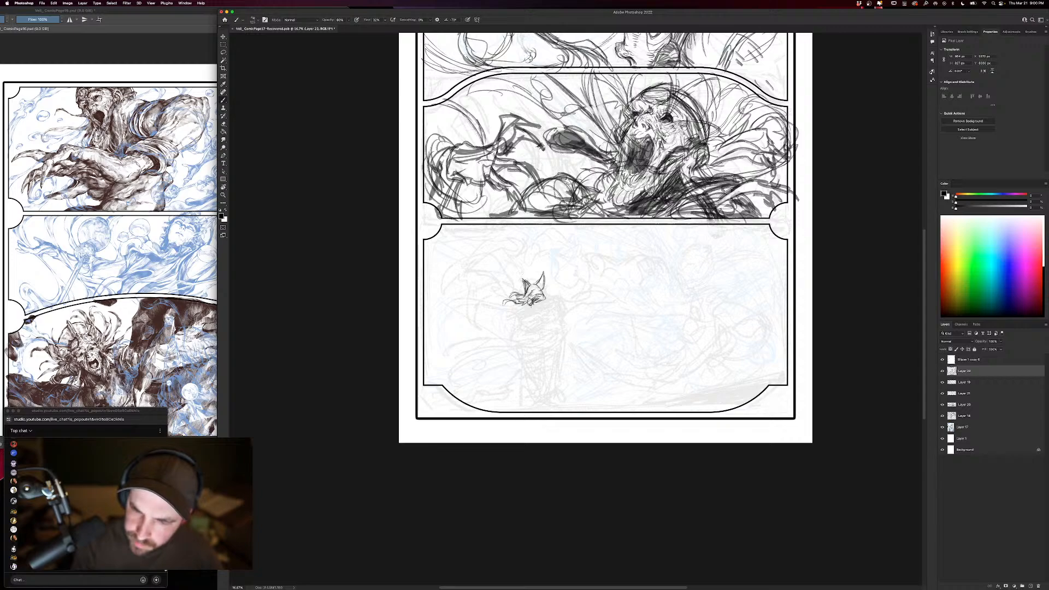
pyautogui.moveTo(536, 288); pyautogui.dragTo(545, 297)
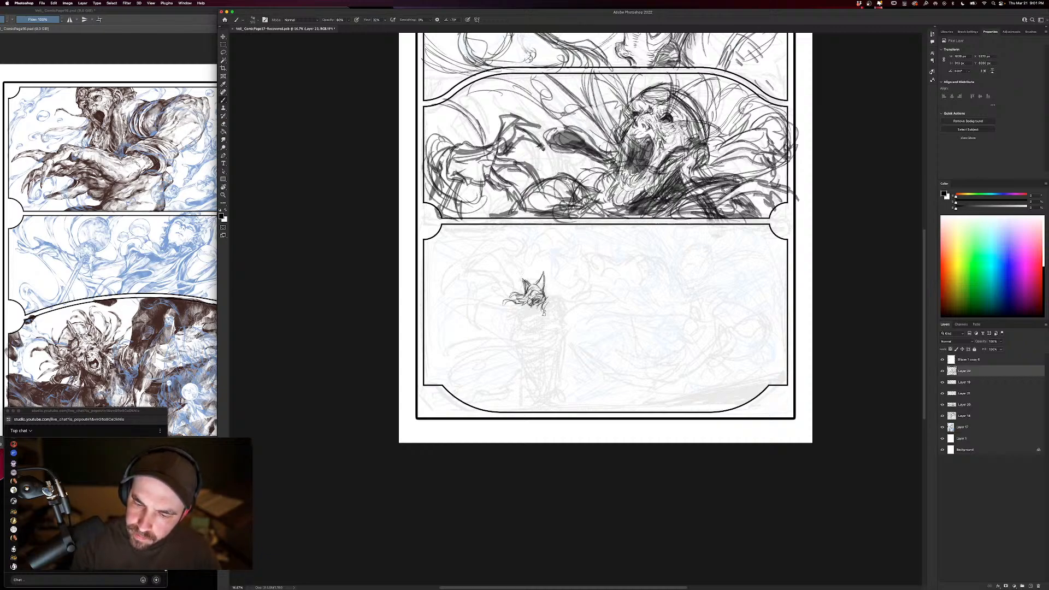
pyautogui.moveTo(550, 300)
pyautogui.mouseDown()
pyautogui.moveTo(564, 309)
pyautogui.moveTo(544, 314)
pyautogui.mouseUp()
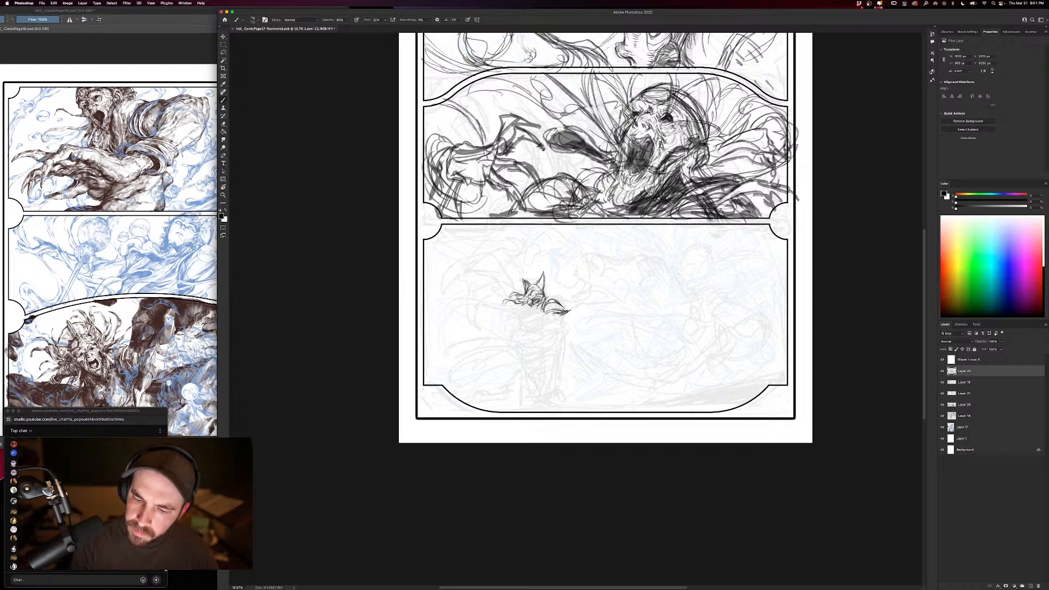
pyautogui.moveTo(544, 315)
pyautogui.mouseDown()
pyautogui.moveTo(444, 324)
pyautogui.moveTo(434, 347)
pyautogui.moveTo(462, 308)
pyautogui.moveTo(503, 319)
pyautogui.moveTo(463, 316)
pyautogui.moveTo(440, 328)
pyautogui.moveTo(542, 319)
pyautogui.moveTo(485, 262)
pyautogui.moveTo(447, 278)
pyautogui.moveTo(496, 283)
pyautogui.moveTo(541, 316)
pyautogui.mouseUp()
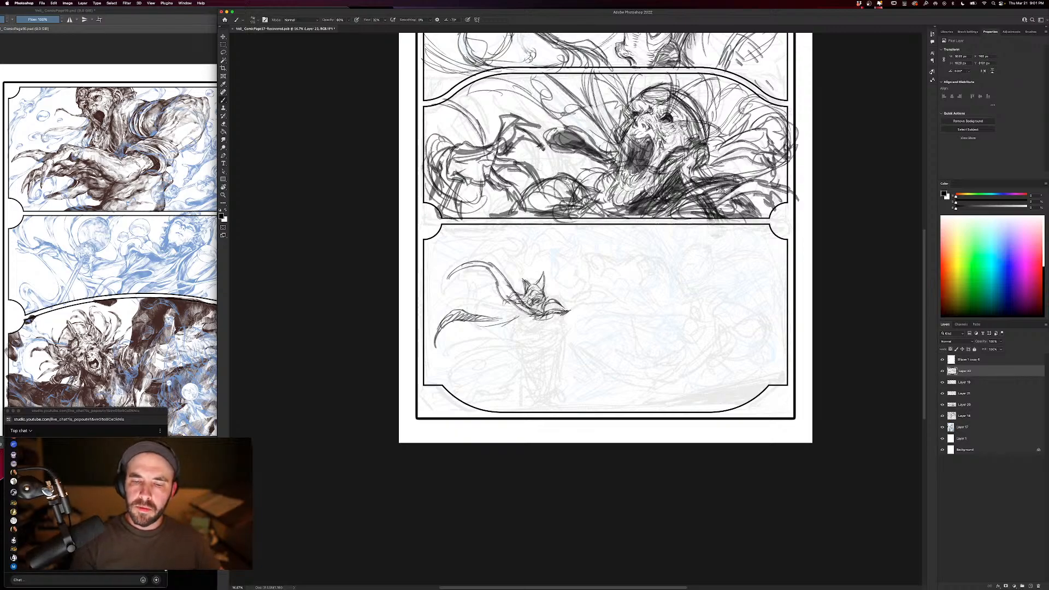
# Undo the raised upper cloth tail, redraw it flatter behind the small figure and add strokes beneath the shoulder.
pyautogui.press('super+z')
pyautogui.press('super+z')
pyautogui.press('super+z')
pyautogui.press('super+z')
pyautogui.press('super+z')
pyautogui.press('super+z')
pyautogui.press('super+z')
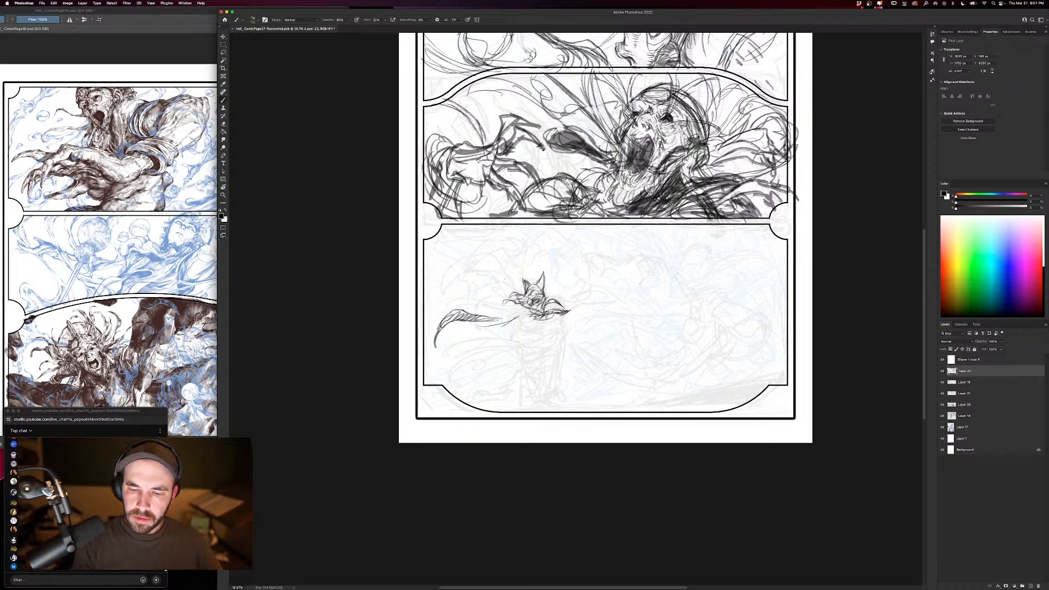
pyautogui.moveTo(541, 315)
pyautogui.mouseDown()
pyautogui.moveTo(456, 283)
pyautogui.moveTo(438, 295)
pyautogui.moveTo(543, 318)
pyautogui.moveTo(511, 303)
pyautogui.moveTo(496, 324)
pyautogui.mouseUp()
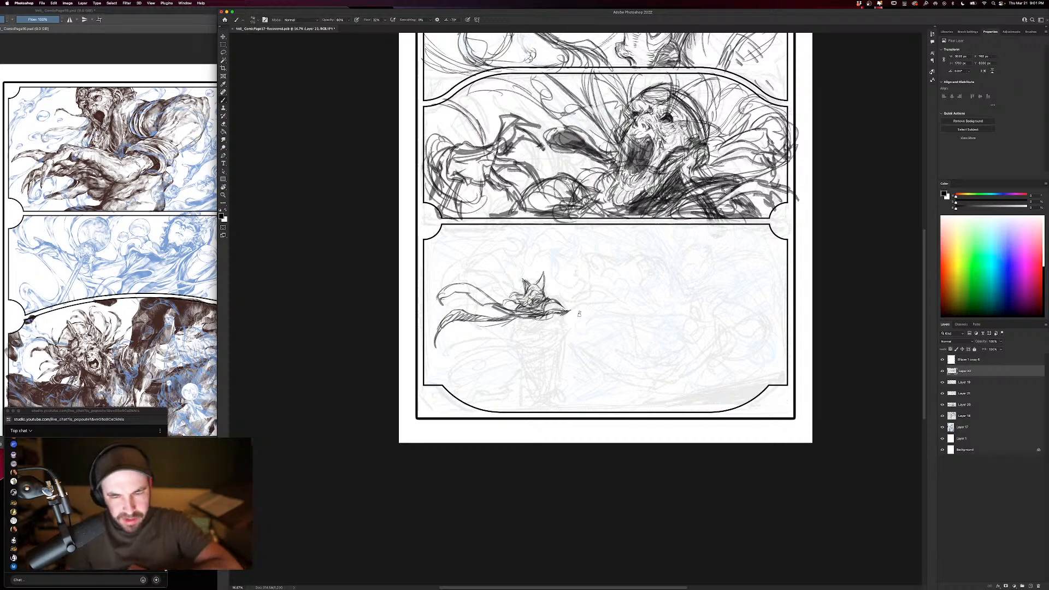
pyautogui.moveTo(563, 317)
pyautogui.mouseDown()
pyautogui.moveTo(550, 328)
pyautogui.moveTo(544, 319)
pyautogui.moveTo(549, 328)
pyautogui.mouseUp()
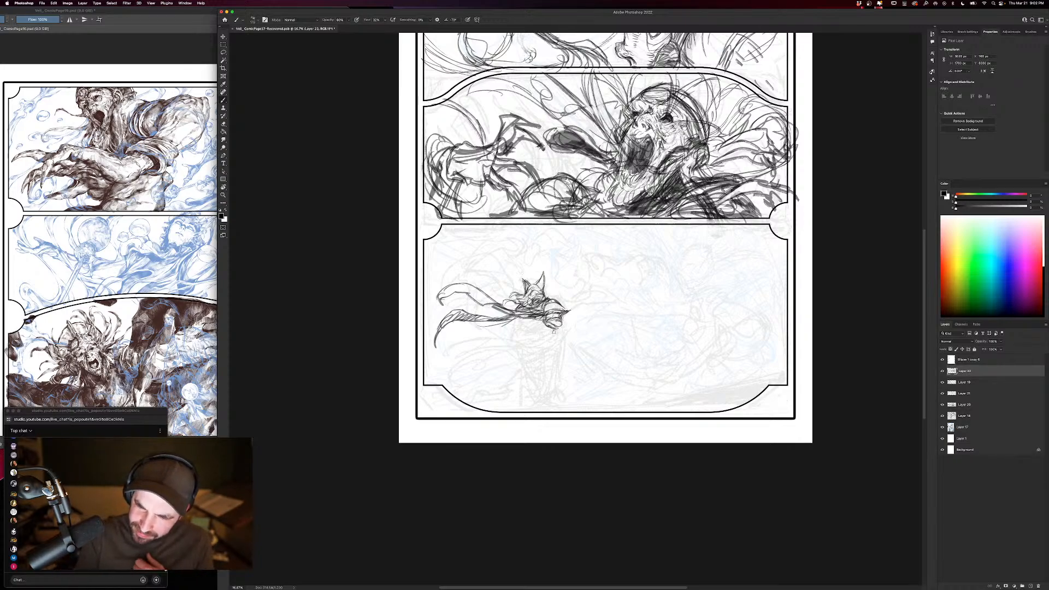
# Sketch the third panel figure's crossed forearm, shaded torso and hip, with more cape strands streaming out behind the lower body.
pyautogui.moveTo(541, 323)
pyautogui.mouseDown()
pyautogui.moveTo(521, 338)
pyautogui.moveTo(561, 327)
pyautogui.moveTo(542, 338)
pyautogui.mouseUp()
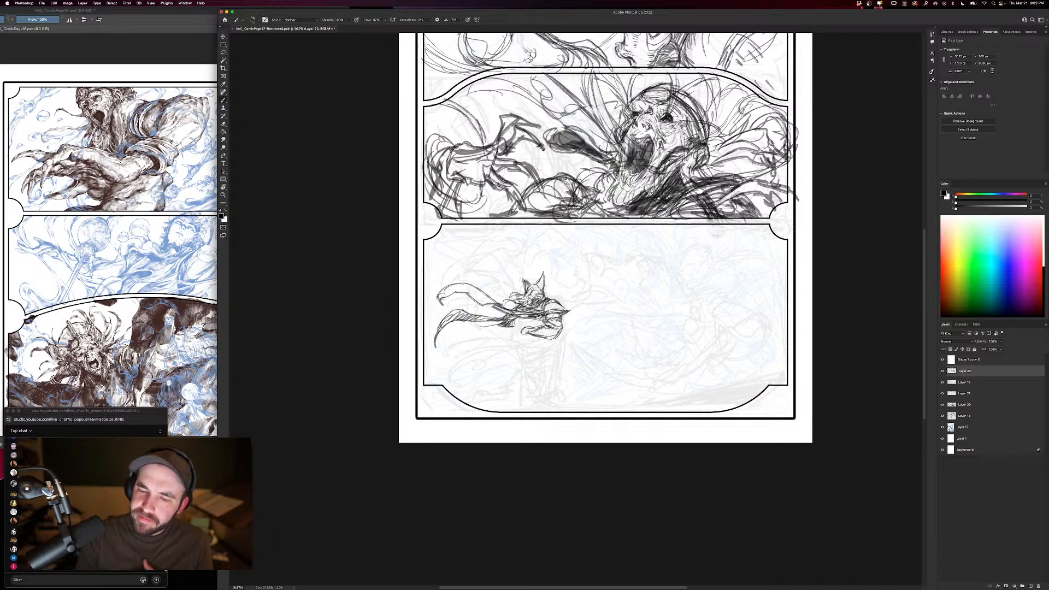
pyautogui.moveTo(507, 325)
pyautogui.mouseDown()
pyautogui.moveTo(510, 343)
pyautogui.moveTo(528, 337)
pyautogui.moveTo(516, 329)
pyautogui.moveTo(529, 336)
pyautogui.moveTo(518, 331)
pyautogui.moveTo(523, 322)
pyautogui.moveTo(544, 323)
pyautogui.moveTo(534, 327)
pyautogui.mouseUp()
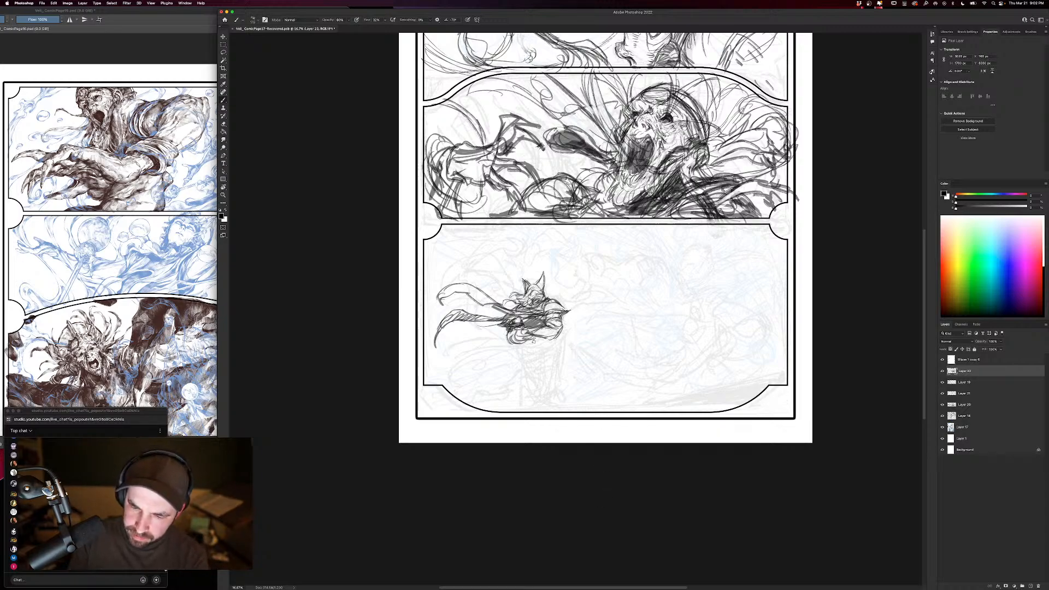
pyautogui.moveTo(532, 339)
pyautogui.mouseDown()
pyautogui.moveTo(553, 359)
pyautogui.moveTo(477, 342)
pyautogui.moveTo(439, 367)
pyautogui.moveTo(445, 376)
pyautogui.moveTo(468, 353)
pyautogui.moveTo(471, 364)
pyautogui.moveTo(458, 367)
pyautogui.moveTo(493, 371)
pyautogui.moveTo(521, 355)
pyautogui.moveTo(507, 350)
pyautogui.moveTo(531, 353)
pyautogui.moveTo(482, 362)
pyautogui.moveTo(541, 352)
pyautogui.moveTo(483, 381)
pyautogui.moveTo(485, 404)
pyautogui.moveTo(544, 359)
pyautogui.mouseUp()
pyautogui.moveTo(494, 384)
pyautogui.mouseDown()
pyautogui.moveTo(552, 343)
pyautogui.moveTo(520, 360)
pyautogui.moveTo(470, 334)
pyautogui.moveTo(455, 338)
pyautogui.moveTo(495, 333)
pyautogui.mouseUp()
pyautogui.moveTo(484, 335); pyautogui.dragTo(515, 350)
pyautogui.moveTo(447, 372)
pyautogui.mouseDown()
pyautogui.moveTo(437, 385)
pyautogui.moveTo(455, 397)
pyautogui.moveTo(464, 376)
pyautogui.mouseUp()
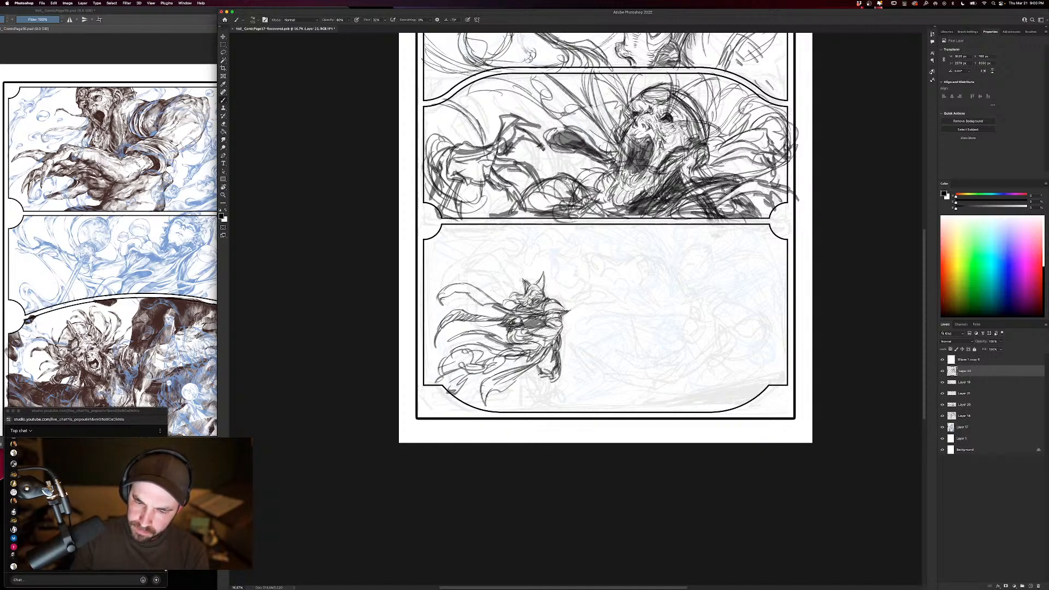
# Draw the caped figure's legs down to the panel's lower border, shade between them and add a curl of cloth in front.
pyautogui.moveTo(535, 363)
pyautogui.mouseDown()
pyautogui.moveTo(542, 373)
pyautogui.moveTo(525, 379)
pyautogui.moveTo(538, 380)
pyautogui.moveTo(519, 367)
pyautogui.moveTo(548, 406)
pyautogui.moveTo(543, 412)
pyautogui.mouseUp()
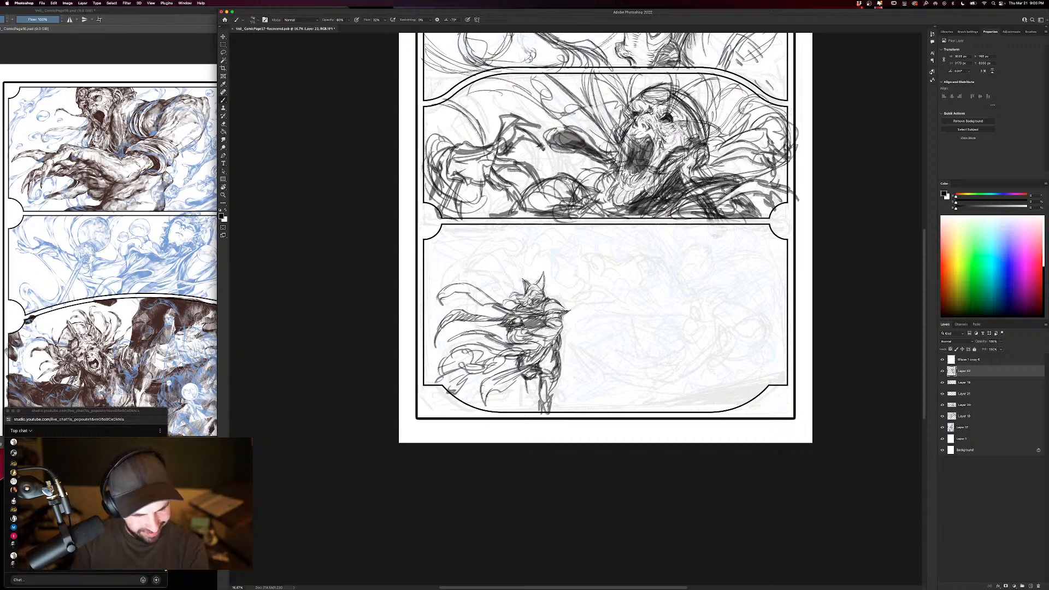
pyautogui.moveTo(546, 370)
pyautogui.mouseDown()
pyautogui.moveTo(525, 406)
pyautogui.moveTo(534, 412)
pyautogui.mouseUp()
pyautogui.moveTo(524, 392)
pyautogui.mouseDown()
pyautogui.moveTo(538, 383)
pyautogui.moveTo(525, 393)
pyautogui.moveTo(536, 413)
pyautogui.moveTo(527, 413)
pyautogui.moveTo(545, 412)
pyautogui.mouseUp()
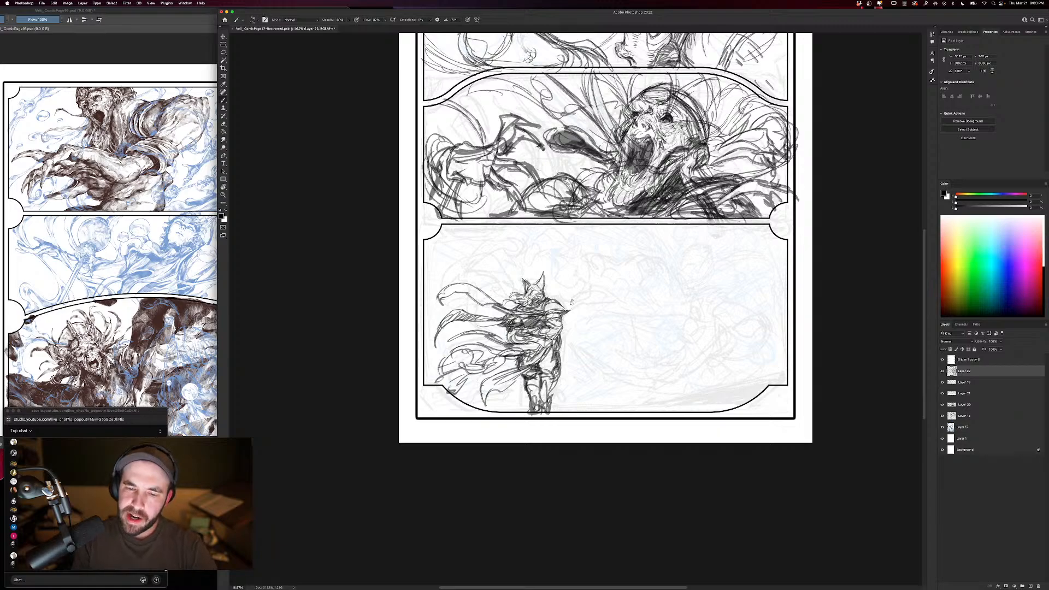
pyautogui.moveTo(526, 397)
pyautogui.mouseDown()
pyautogui.moveTo(524, 408)
pyautogui.moveTo(521, 385)
pyautogui.moveTo(549, 394)
pyautogui.moveTo(538, 415)
pyautogui.moveTo(534, 391)
pyautogui.moveTo(525, 414)
pyautogui.moveTo(519, 386)
pyautogui.moveTo(522, 404)
pyautogui.moveTo(526, 394)
pyautogui.mouseUp()
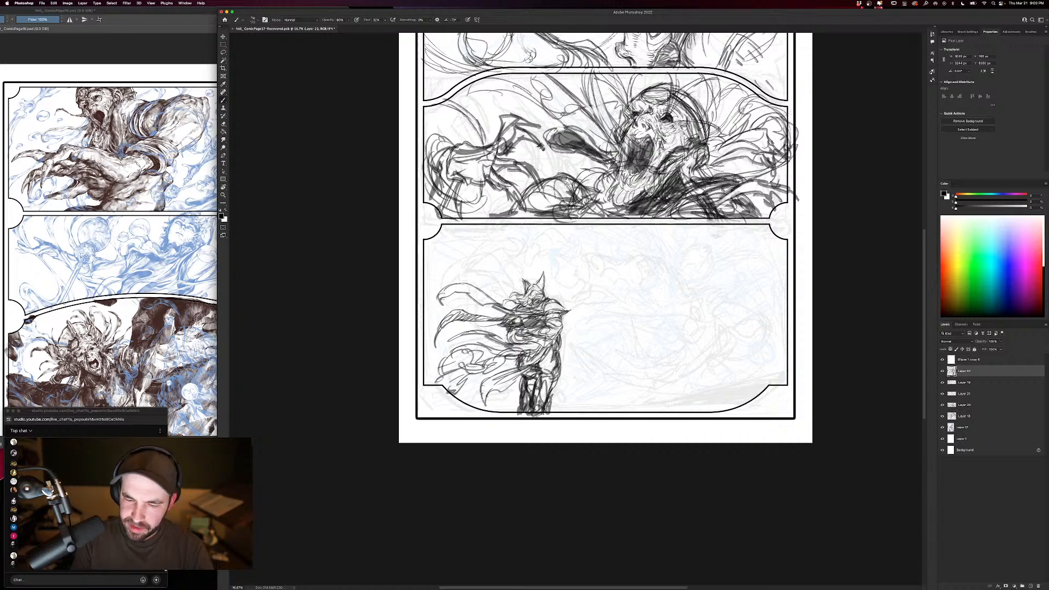
pyautogui.moveTo(514, 355)
pyautogui.mouseDown()
pyautogui.moveTo(529, 411)
pyautogui.moveTo(547, 417)
pyautogui.mouseUp()
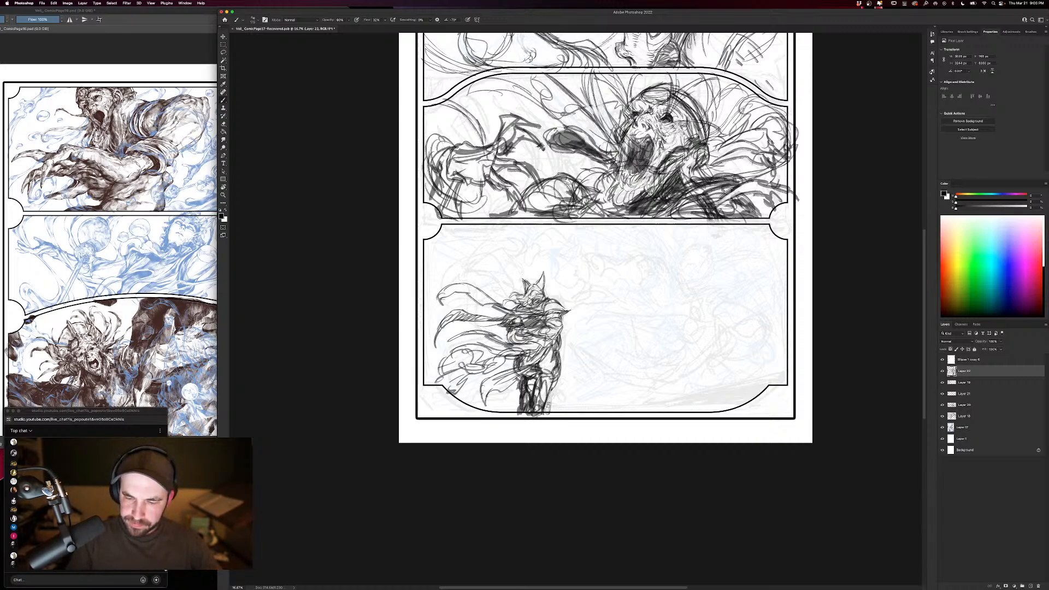
pyautogui.moveTo(554, 381)
pyautogui.mouseDown()
pyautogui.moveTo(547, 418)
pyautogui.moveTo(548, 404)
pyautogui.moveTo(519, 415)
pyautogui.moveTo(523, 378)
pyautogui.moveTo(523, 413)
pyautogui.moveTo(542, 417)
pyautogui.mouseUp()
pyautogui.moveTo(563, 342)
pyautogui.mouseDown()
pyautogui.moveTo(563, 355)
pyautogui.moveTo(587, 366)
pyautogui.moveTo(588, 386)
pyautogui.moveTo(577, 378)
pyautogui.mouseUp()
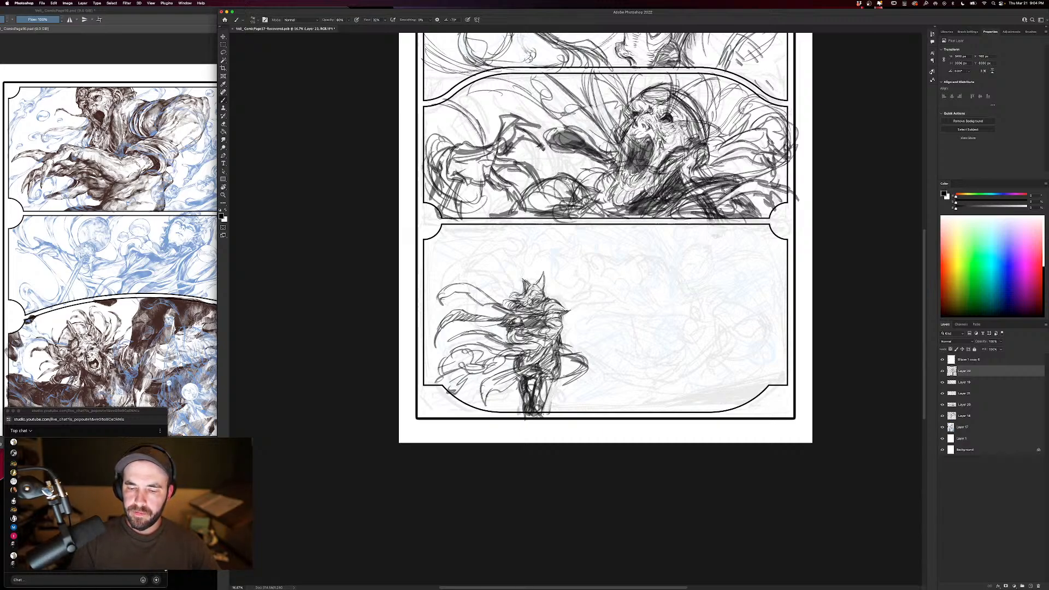
# Hide the faint rough layout layer and add a new layer above the caped figure's sketch.
pyautogui.press('super+minus')
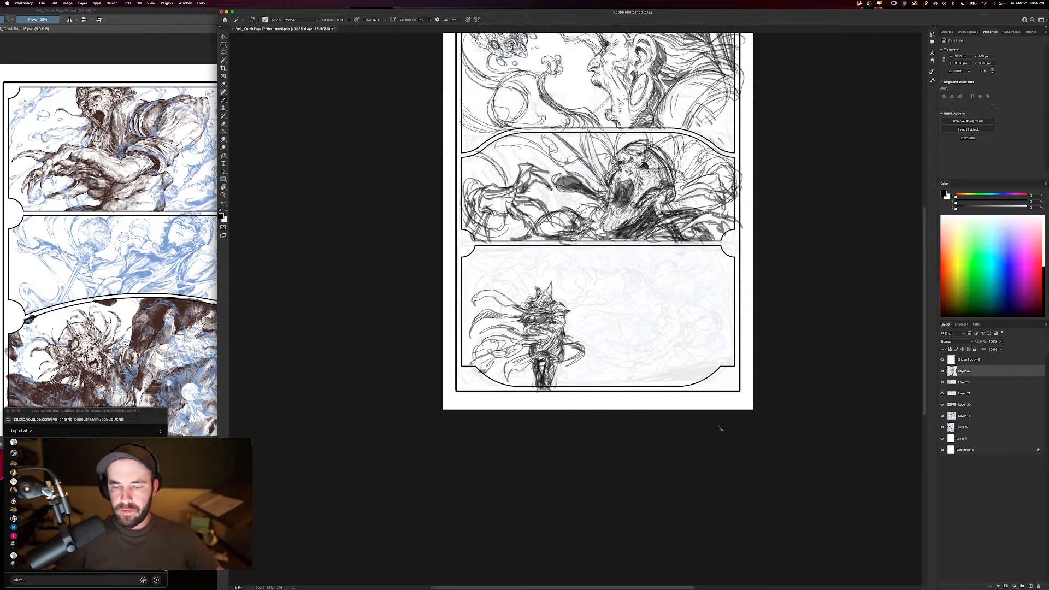
pyautogui.press('super+minus')
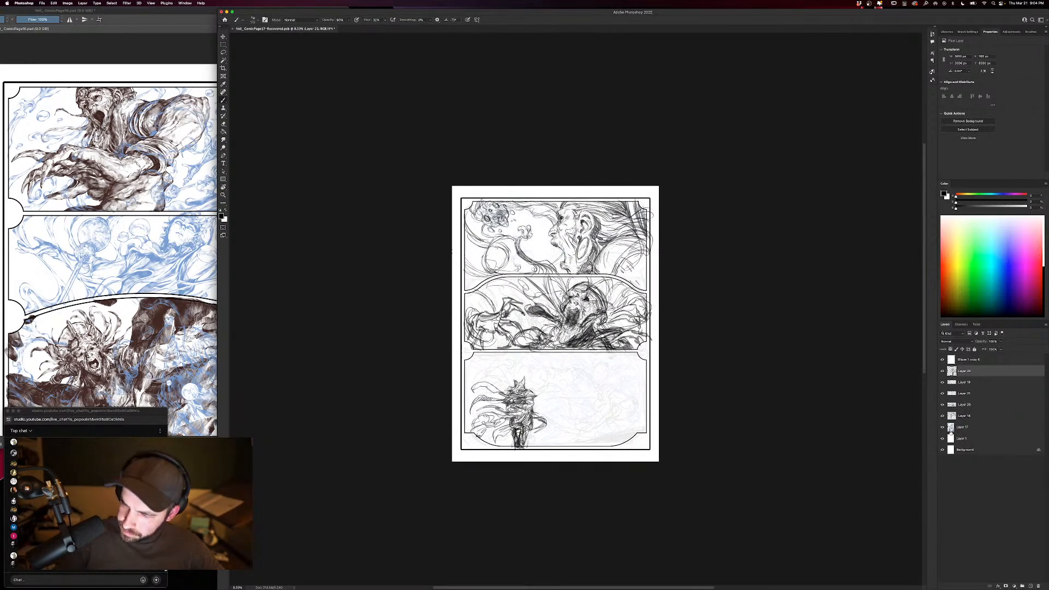
pyautogui.click(942, 427)
pyautogui.press('super+plus')
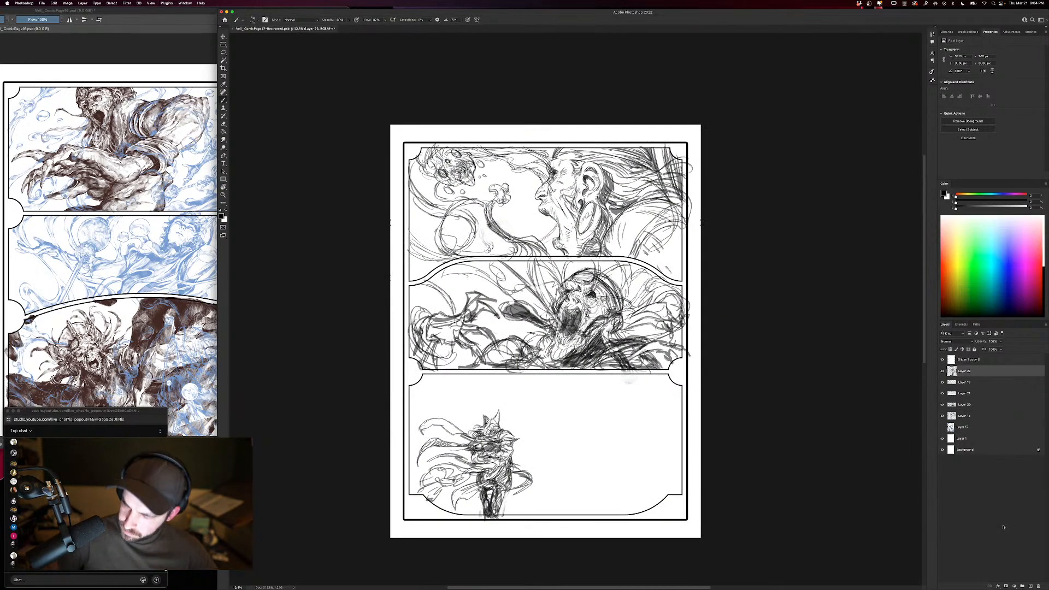
pyautogui.click(1030, 585)
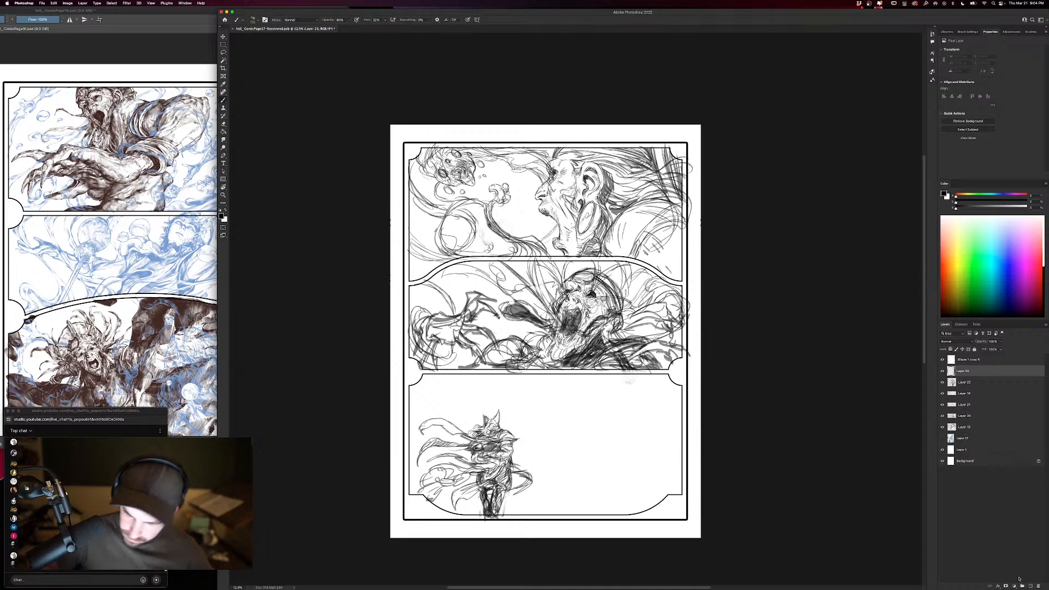
pyautogui.rightClick(577, 414)
pyautogui.click(846, 319)
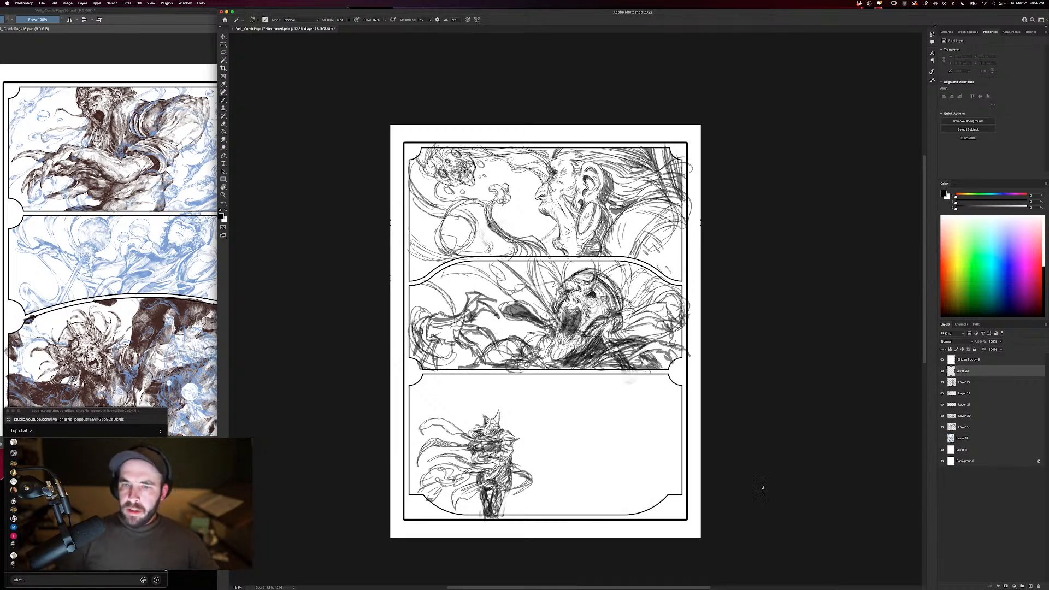
pyautogui.scroll(-1, 763, 488)
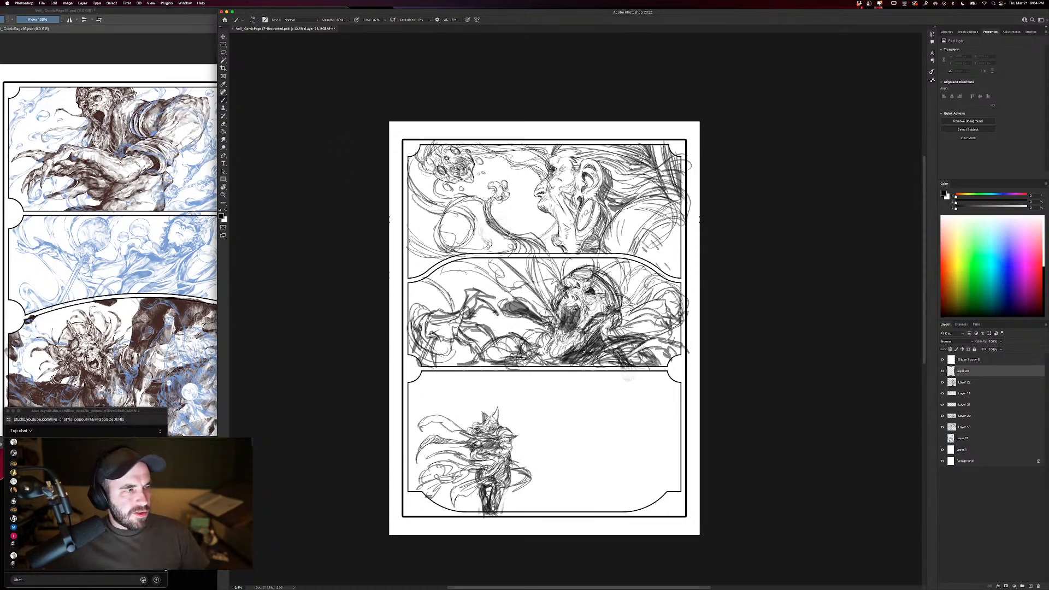
# Switch to the Krita reference page, enlarge its window and hide the third panel's dark background, clawed figure and water splash layers.
pyautogui.moveTo(122, 10); pyautogui.dragTo(539, 26)
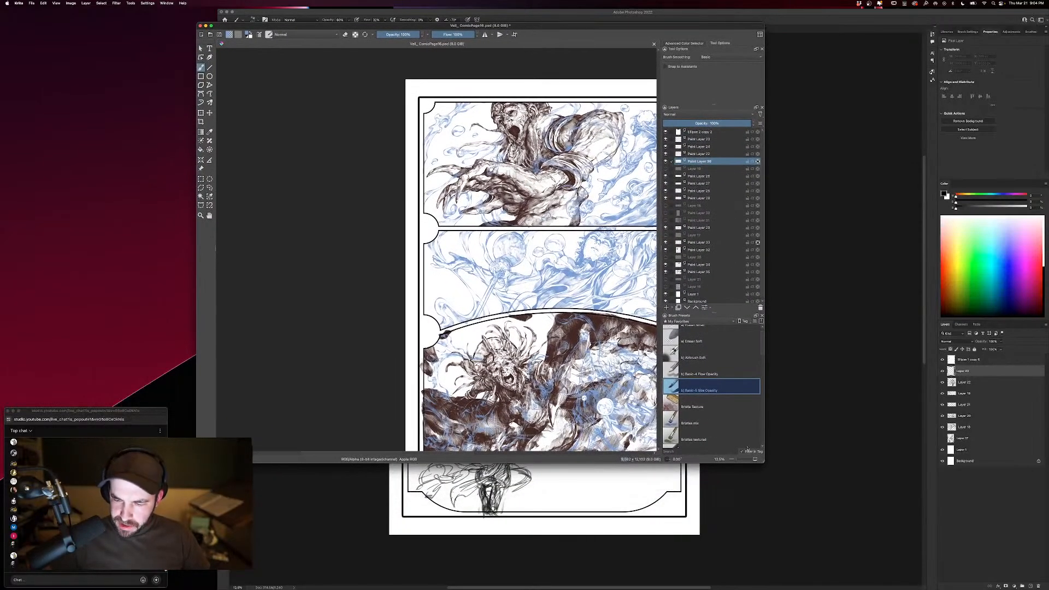
pyautogui.moveTo(763, 463); pyautogui.dragTo(885, 550)
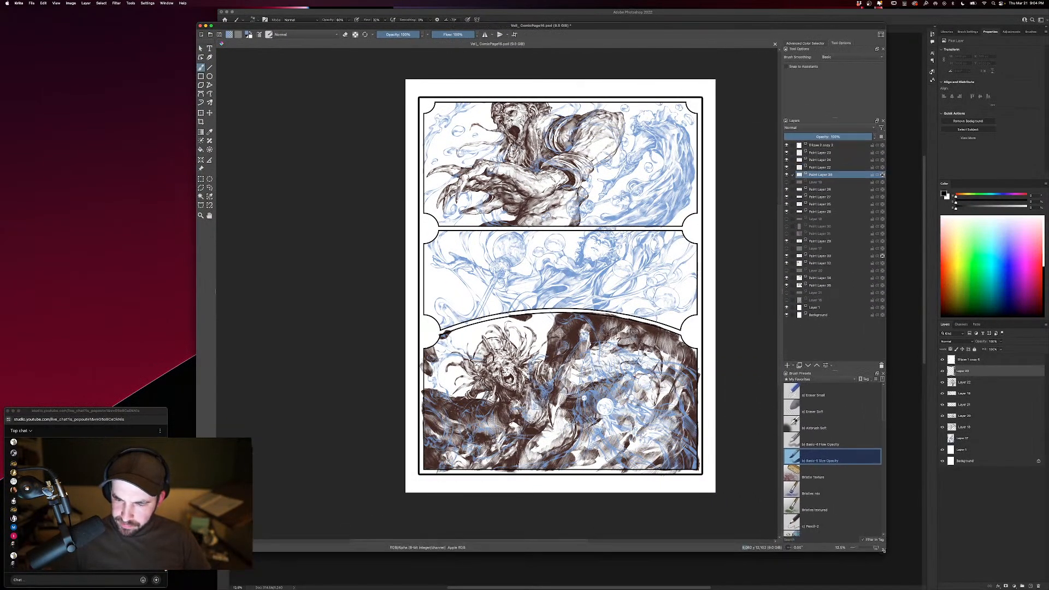
pyautogui.click(786, 285)
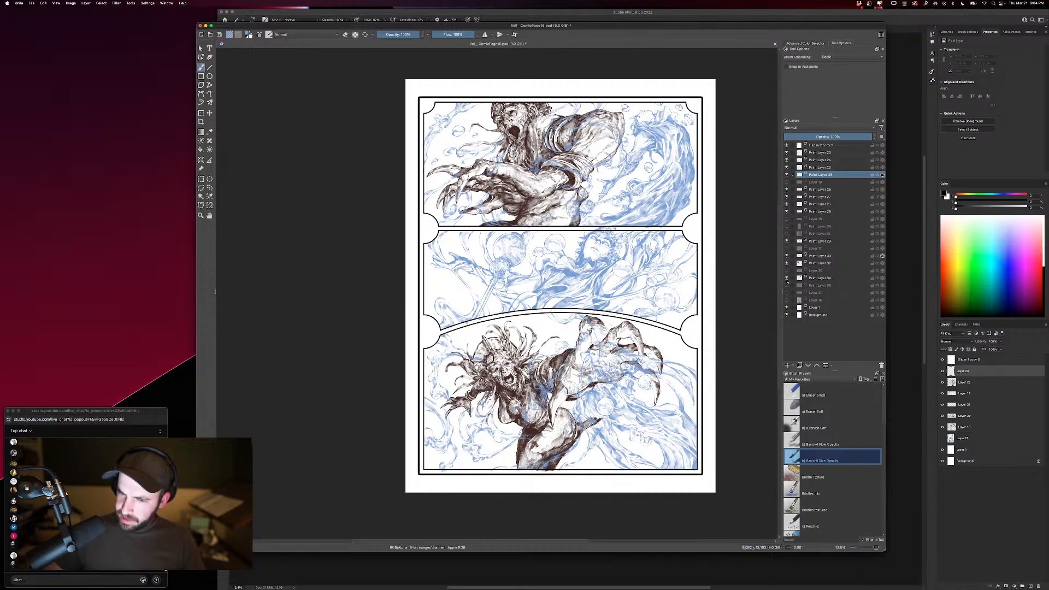
pyautogui.click(787, 277)
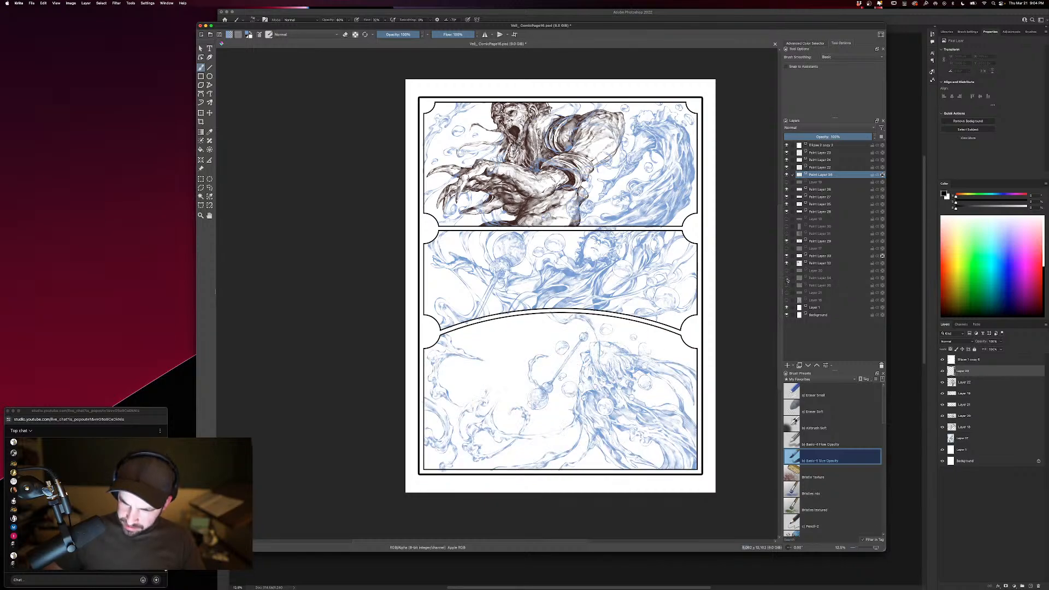
pyautogui.click(787, 174)
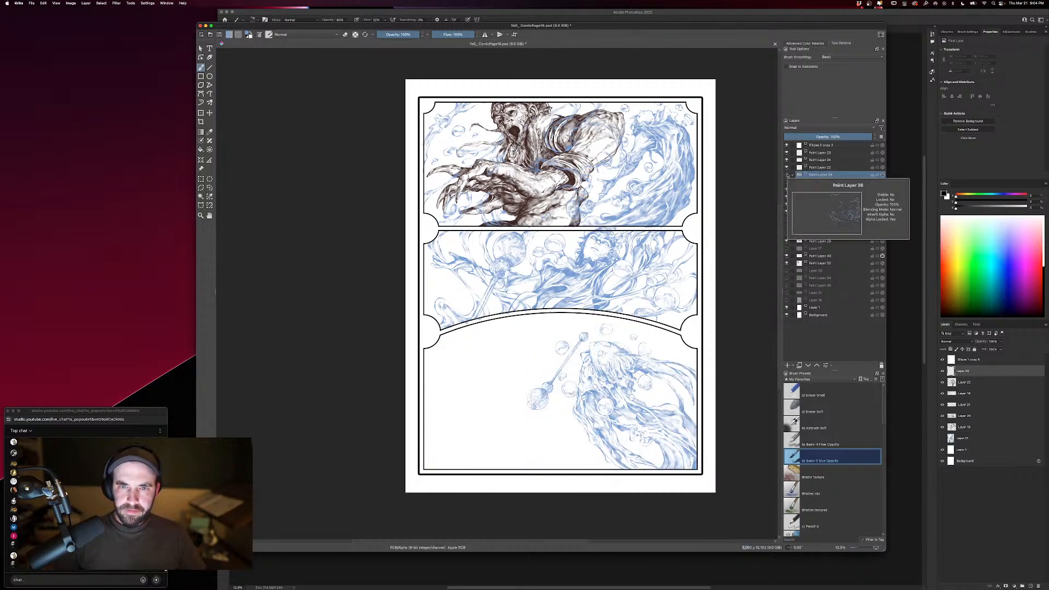
# Examine the reference page's panels up close and show the third panel's clawed figure and water splash layers again.
pyautogui.press('super+=')
pyautogui.moveTo(737, 409); pyautogui.dragTo(671, 429)
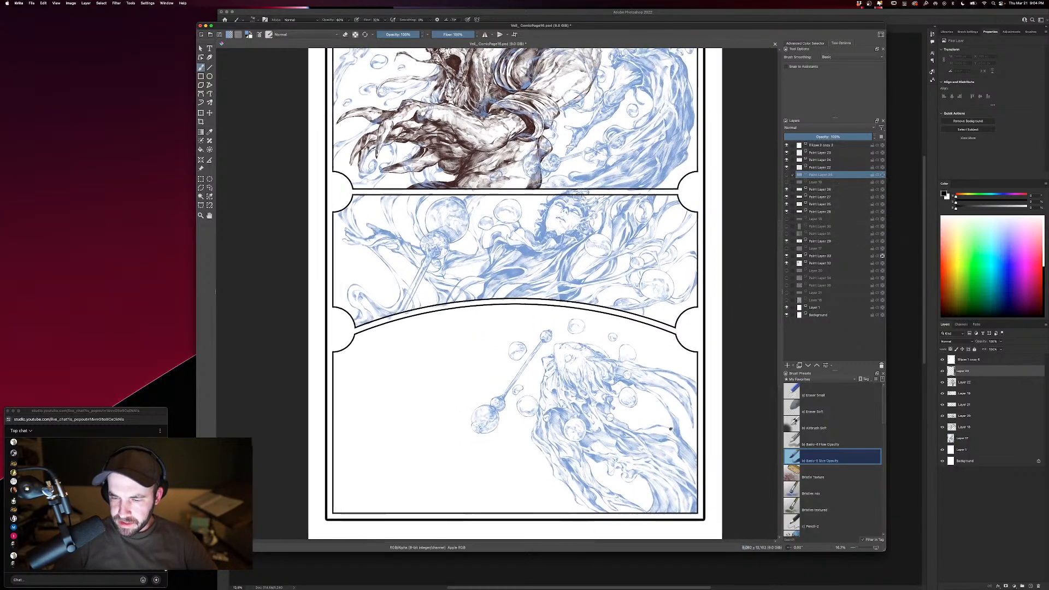
pyautogui.scroll(4, 671, 429)
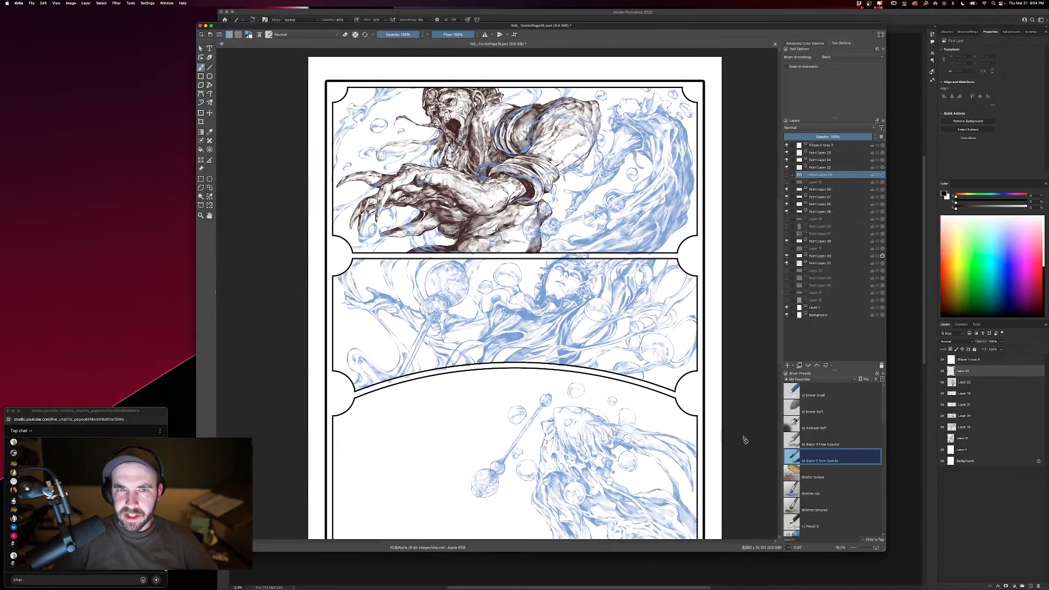
pyautogui.scroll(-2, 744, 440)
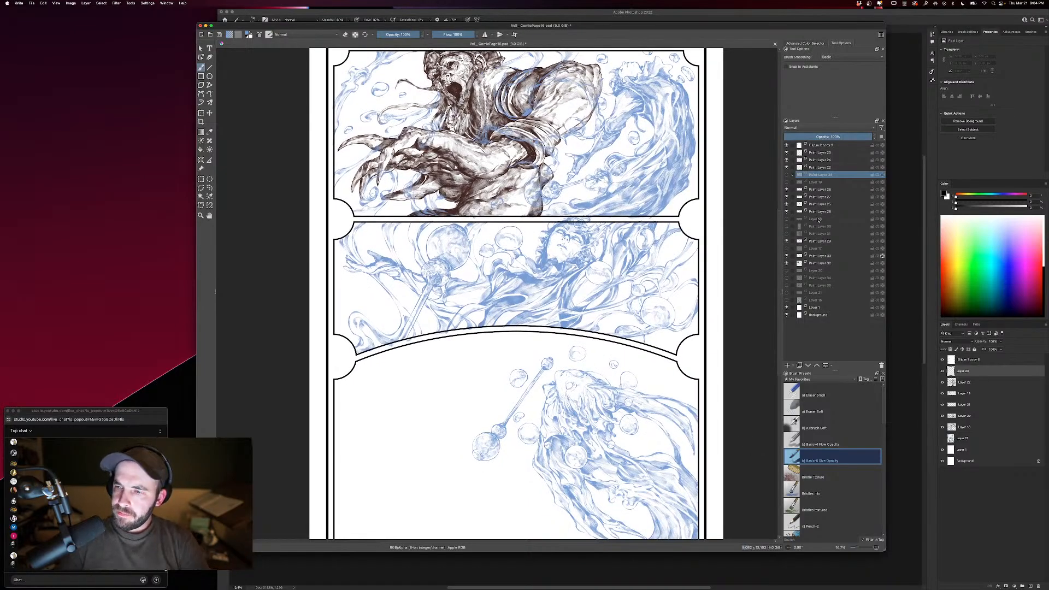
pyautogui.click(787, 285)
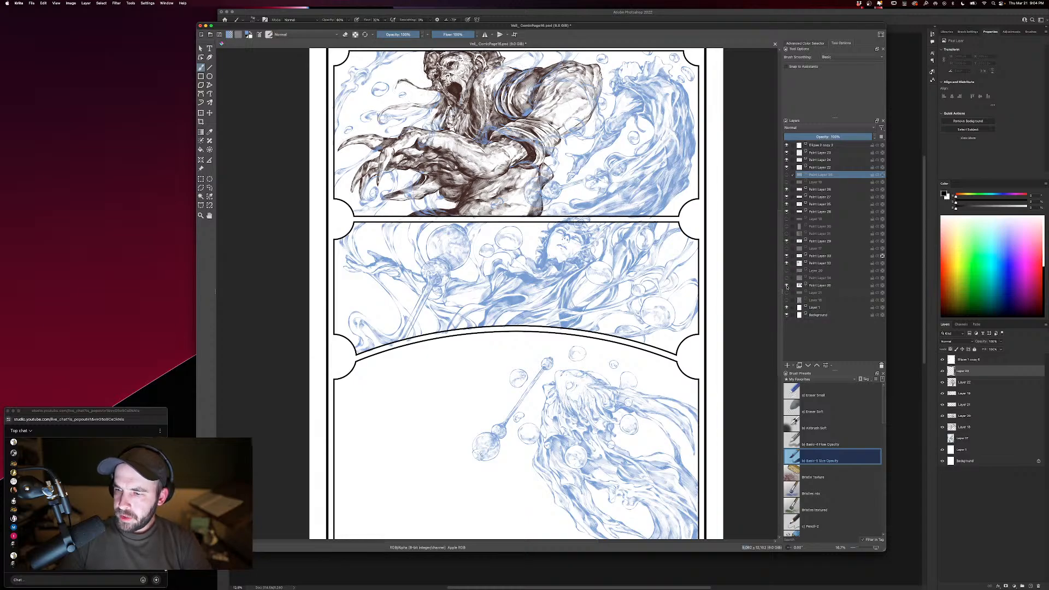
pyautogui.click(787, 285)
pyautogui.click(786, 277)
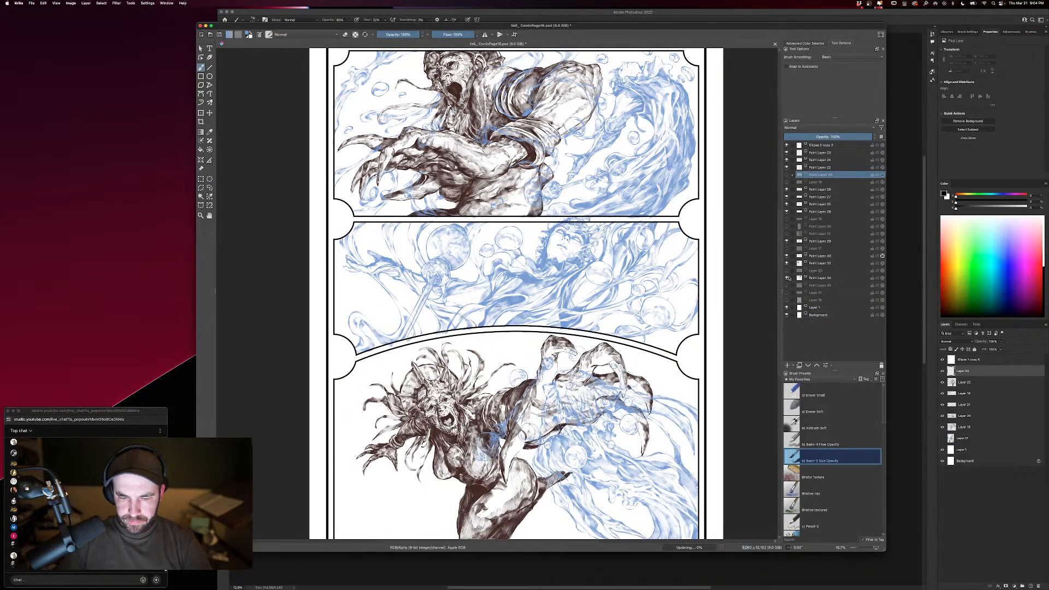
pyautogui.click(787, 175)
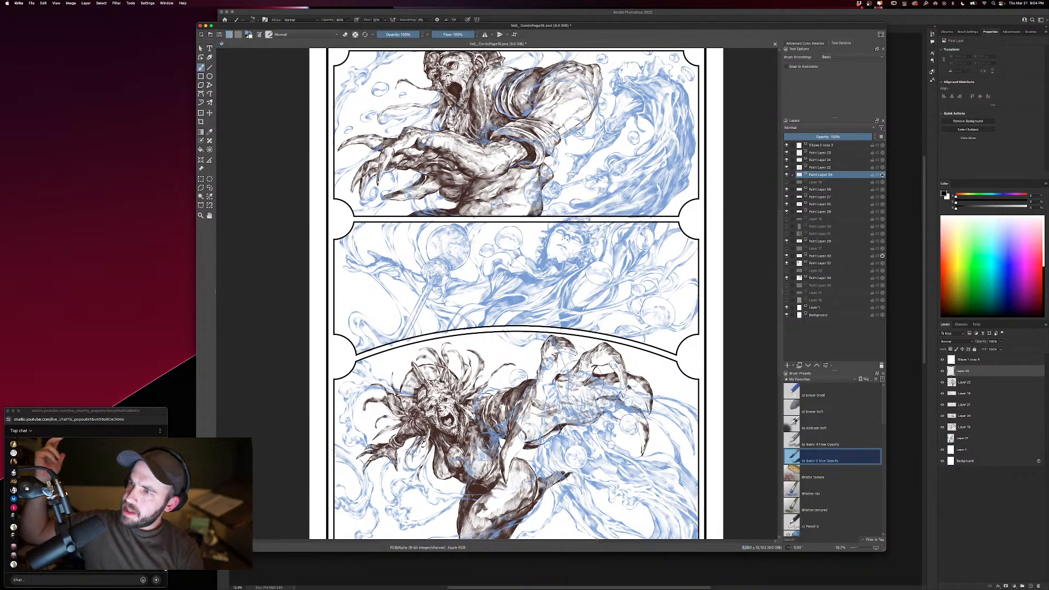
pyautogui.moveTo(590, 388)
pyautogui.mouseDown()
pyautogui.moveTo(571, 357)
pyautogui.moveTo(585, 377)
pyautogui.mouseUp()
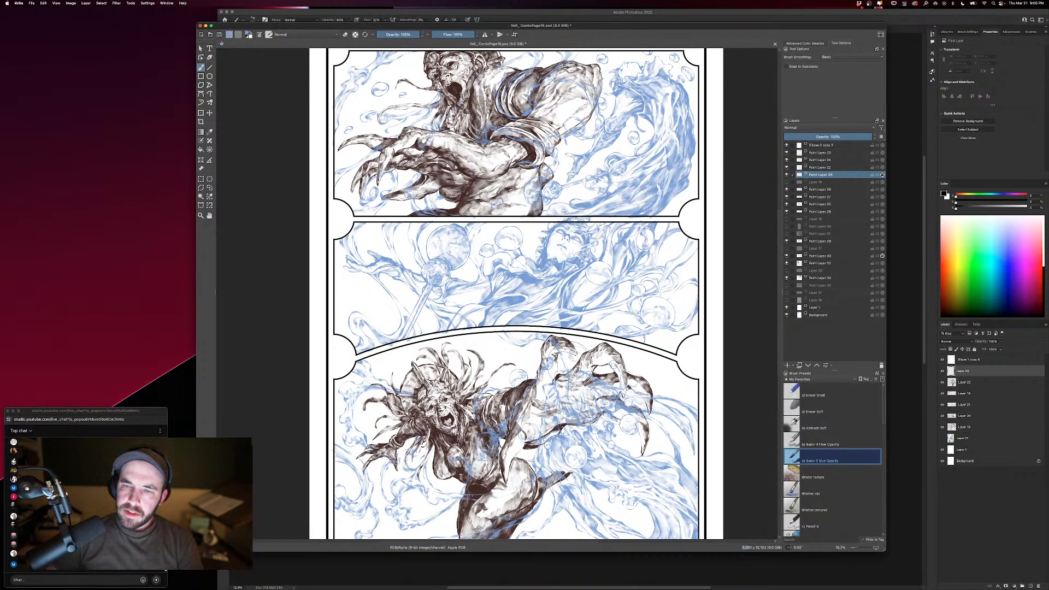
pyautogui.moveTo(590, 344); pyautogui.dragTo(546, 385)
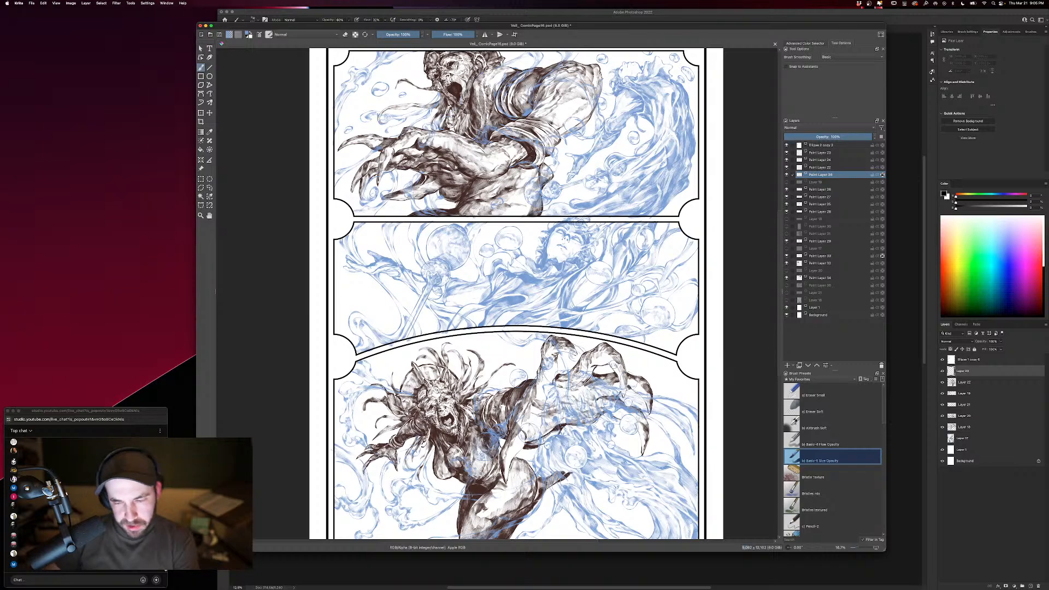
pyautogui.moveTo(585, 344); pyautogui.dragTo(541, 394)
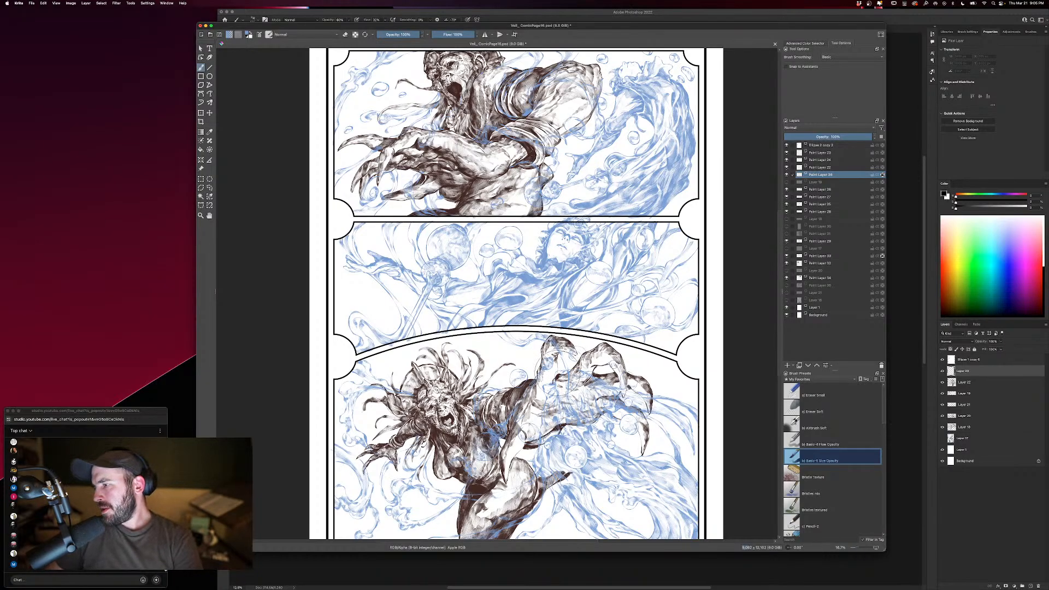
pyautogui.moveTo(579, 350); pyautogui.dragTo(538, 395)
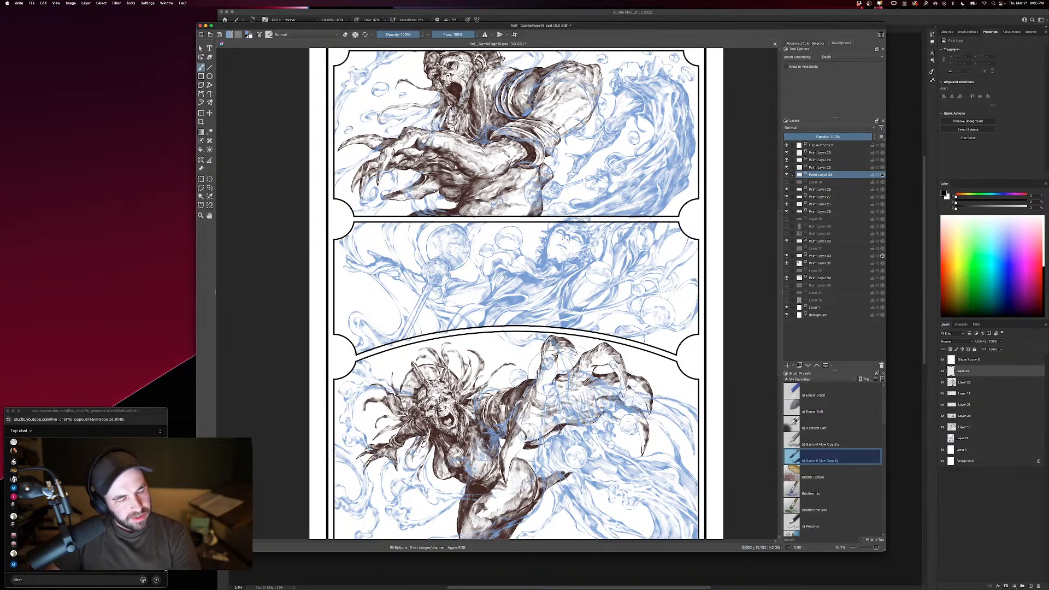
pyautogui.moveTo(573, 350); pyautogui.dragTo(545, 390)
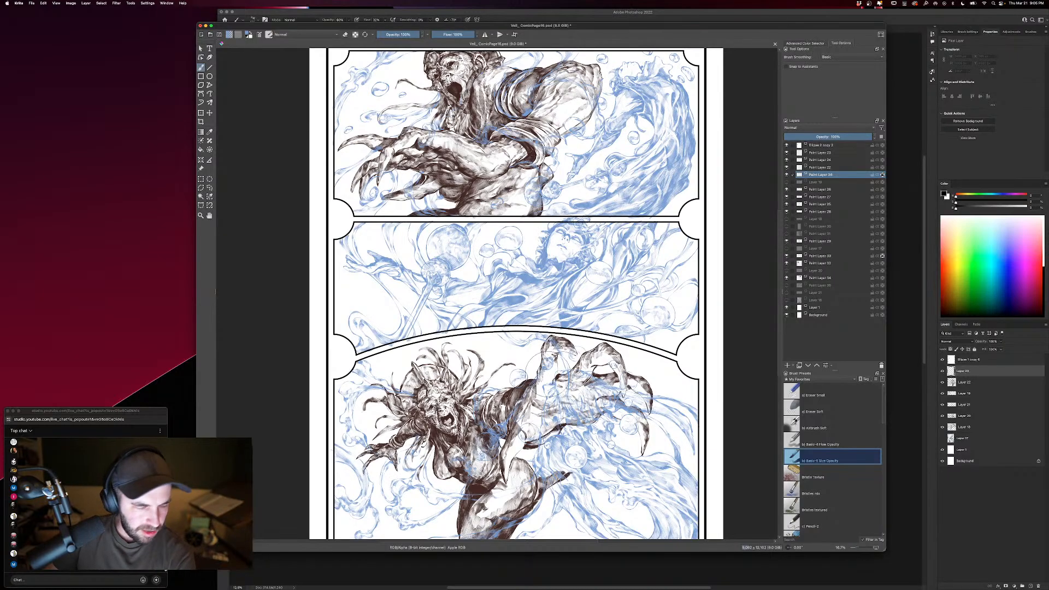
pyautogui.moveTo(571, 354); pyautogui.dragTo(532, 399)
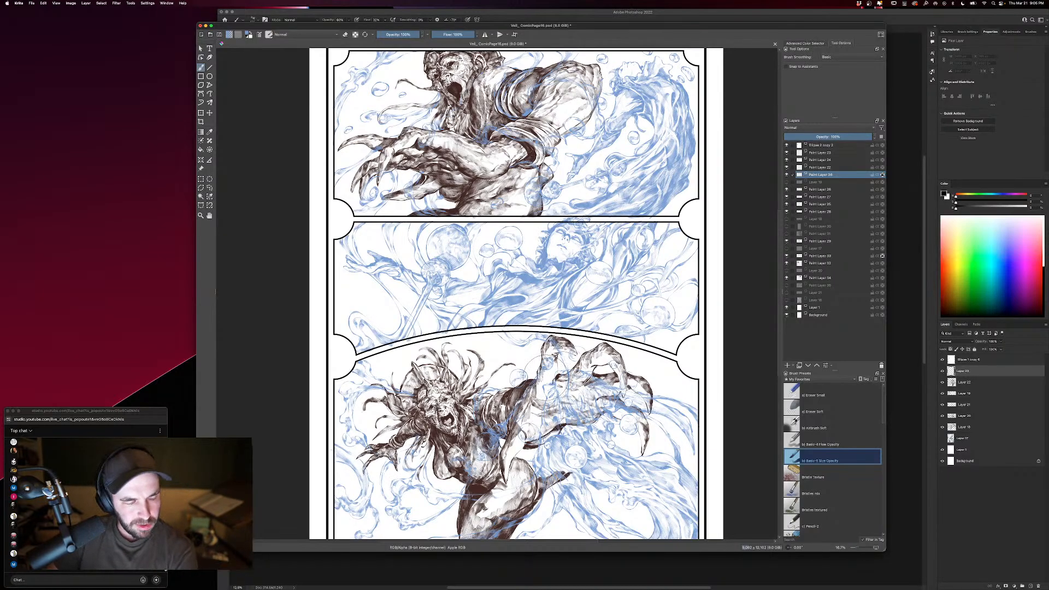
pyautogui.moveTo(568, 355); pyautogui.dragTo(529, 402)
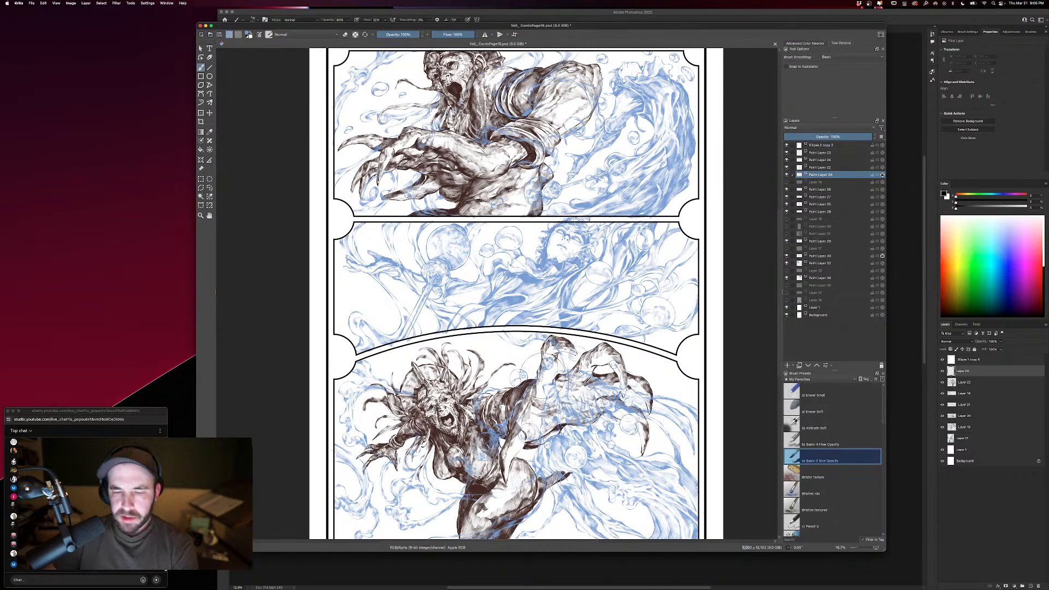